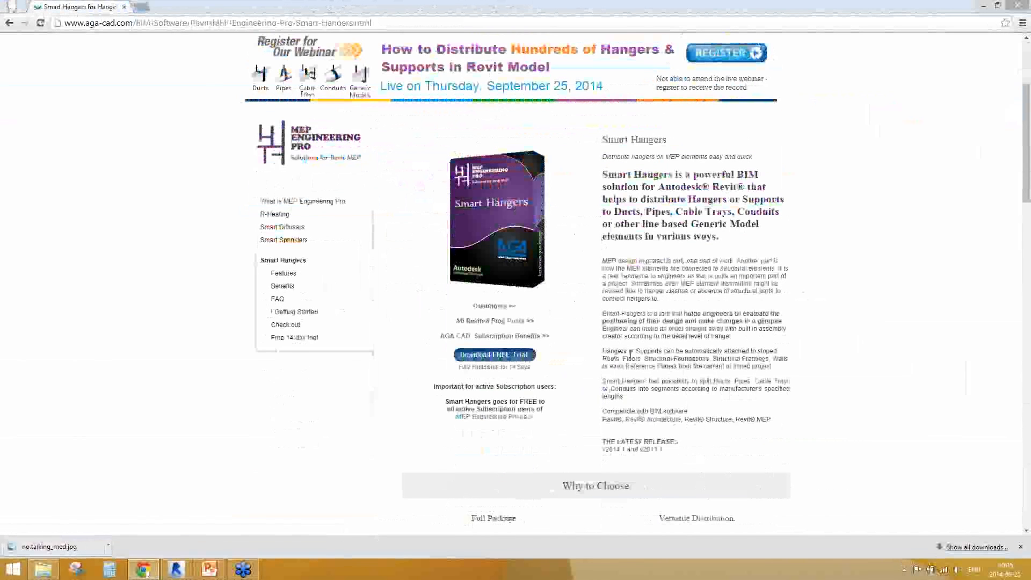
{"action": "scroll", "coordinate": [664, 269], "scroll_direction": "down", "scroll_amount": 20}
Open the Smart Hangers Getting Started page and look through its step-by-step video tutorials
{"action": "scroll", "coordinate": [632, 360], "scroll_direction": "up", "scroll_amount": 12}
{"action": "scroll", "coordinate": [632, 360], "scroll_direction": "up", "scroll_amount": 10}
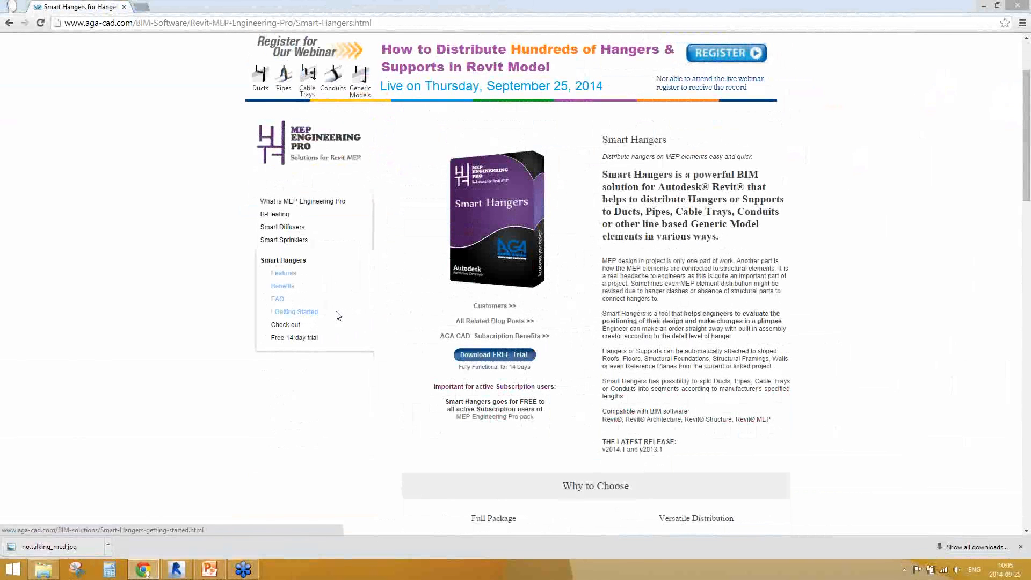
{"action": "left_click", "coordinate": [309, 318]}
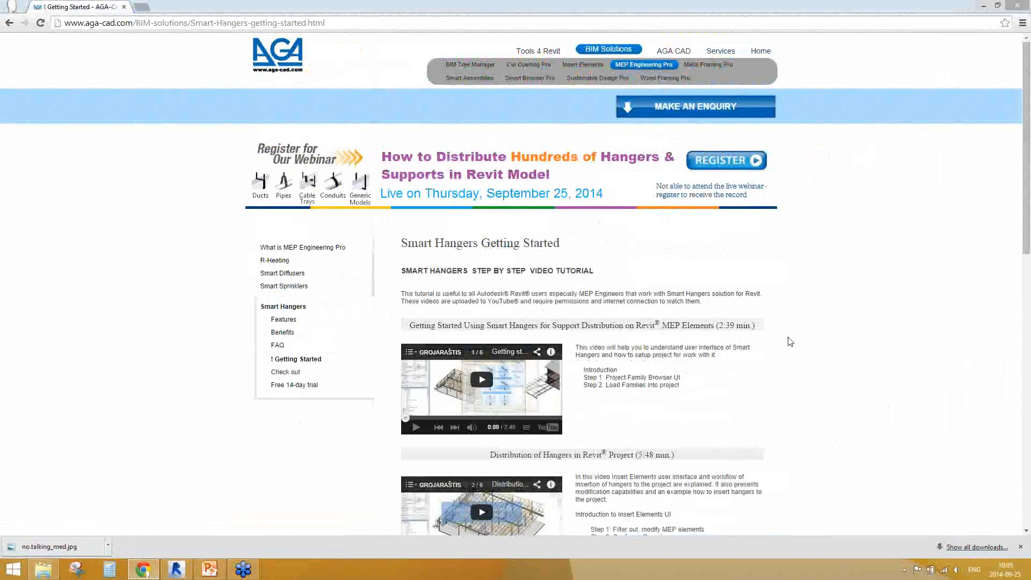
{"action": "scroll", "coordinate": [787, 340], "scroll_direction": "down", "scroll_amount": 9}
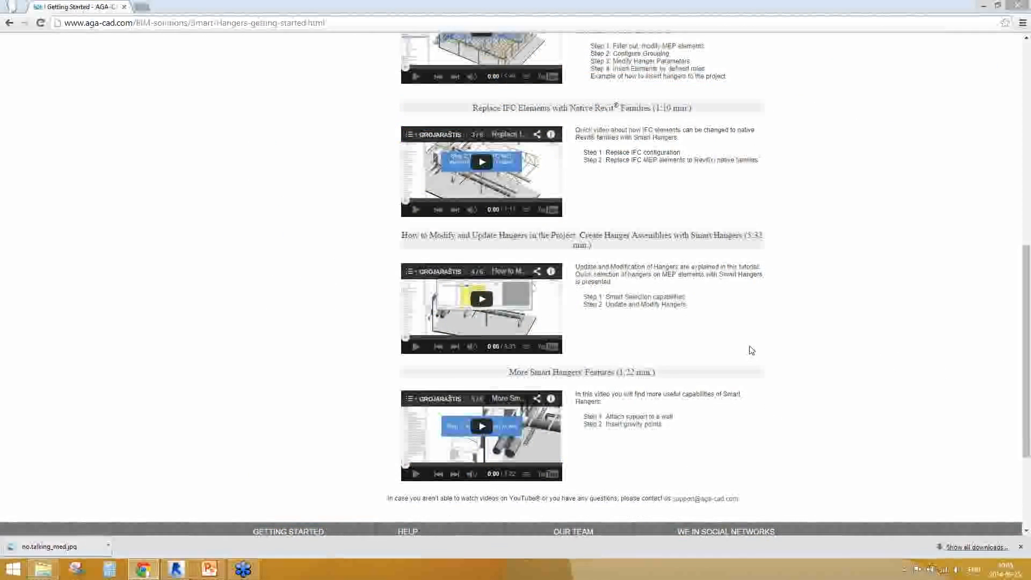
{"action": "scroll", "coordinate": [748, 350], "scroll_direction": "up", "scroll_amount": 5}
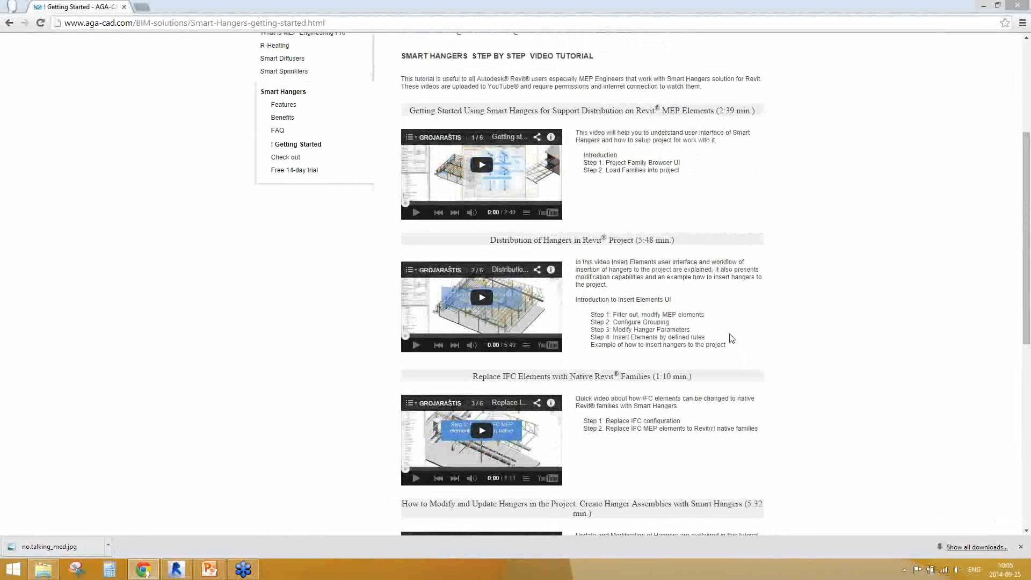
{"action": "scroll", "coordinate": [349, 280], "scroll_direction": "up", "scroll_amount": 3}
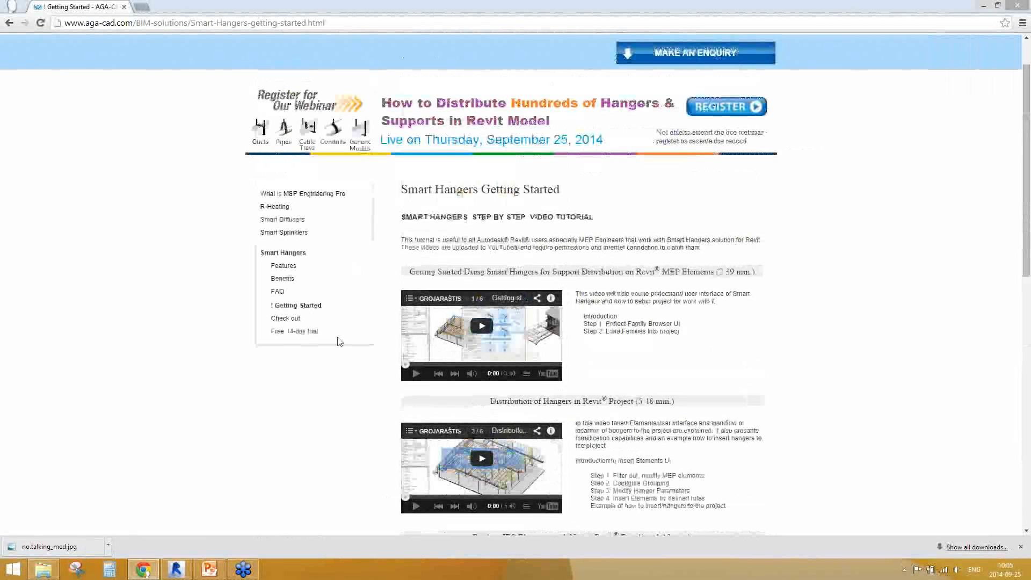
Open the Smart Hangers free 14-day trial page and review the latest releases and activation instructions
{"action": "left_click", "coordinate": [303, 334]}
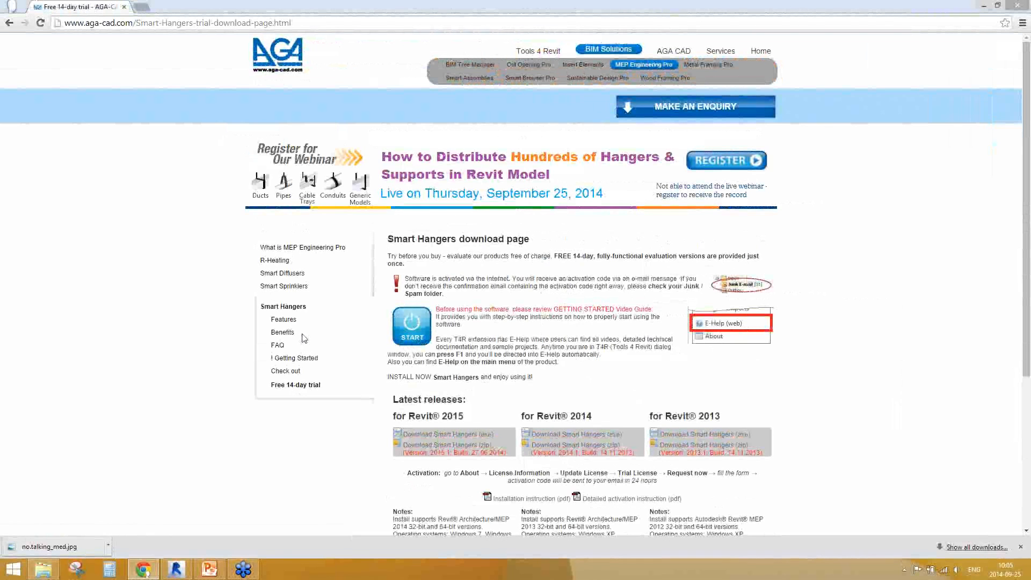
{"action": "scroll", "coordinate": [465, 354], "scroll_direction": "down", "scroll_amount": 2}
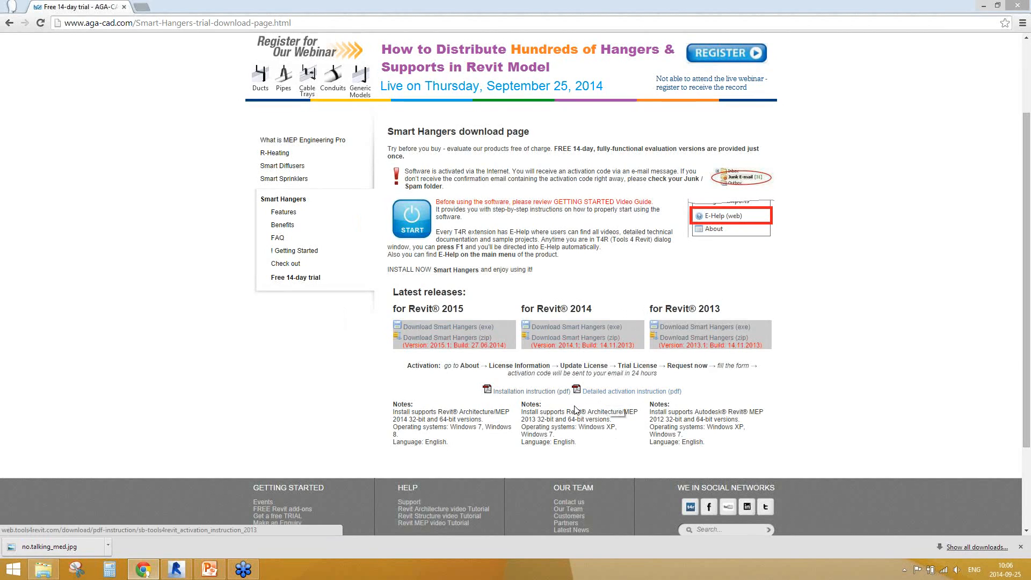
Switch to Revit and detach the Smart Hangers tool group from T4R: Smart MEP so it floats over the 3D view
{"action": "mouse_move", "coordinate": [179, 576]}
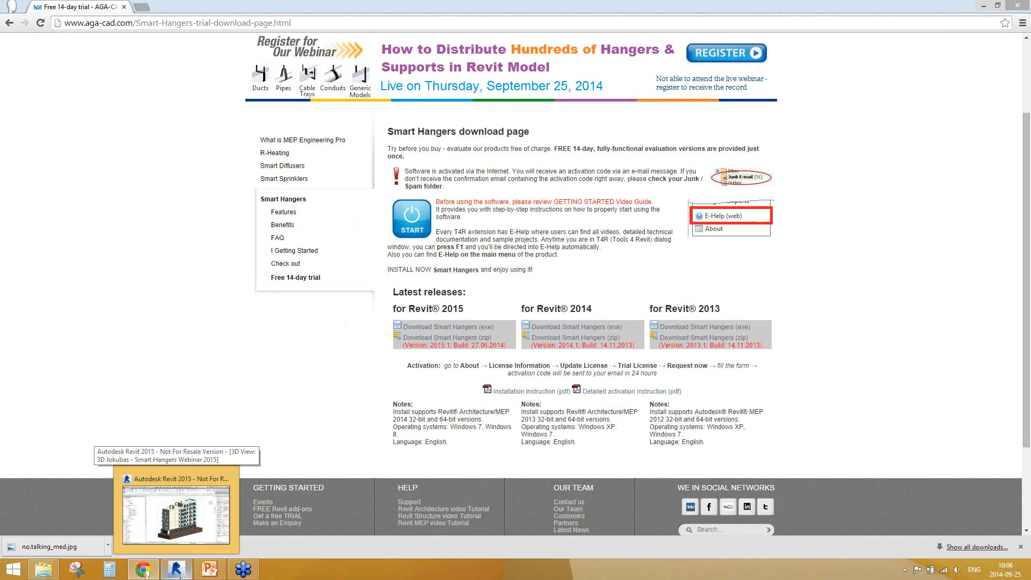
{"action": "left_click", "coordinate": [179, 576]}
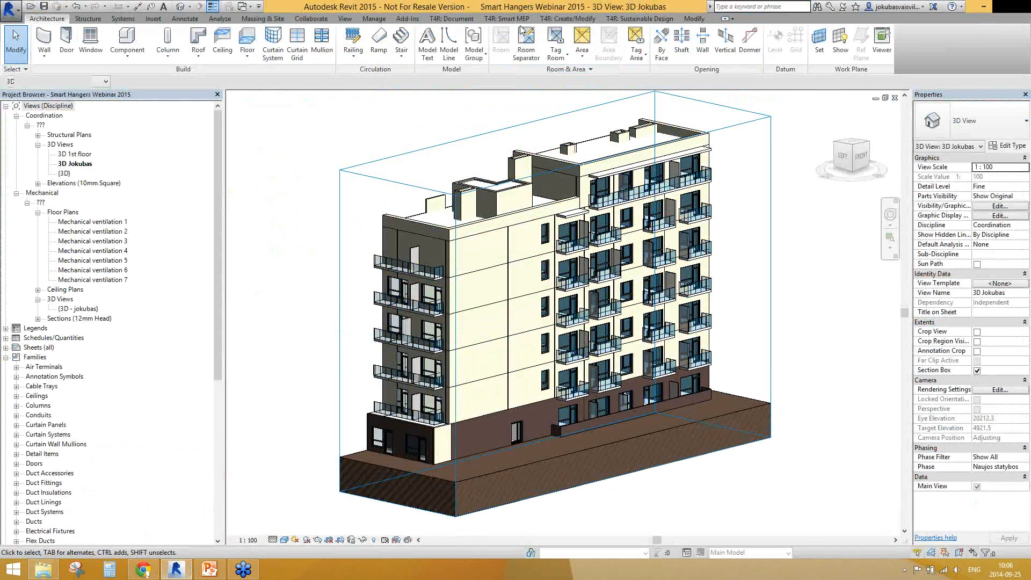
{"action": "left_click", "coordinate": [505, 20]}
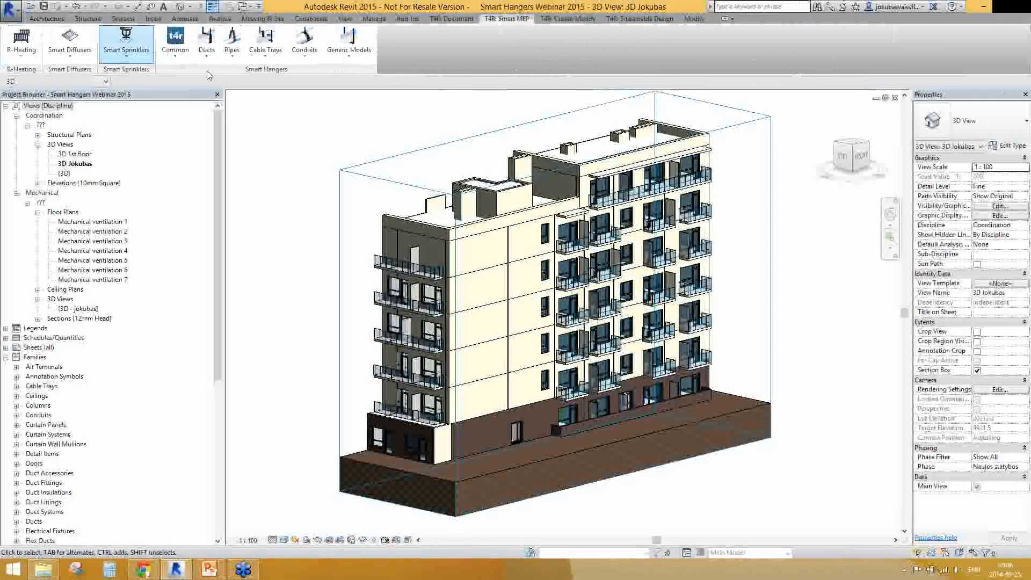
{"action": "left_click_drag", "start_coordinate": [261, 71], "coordinate": [333, 138]}
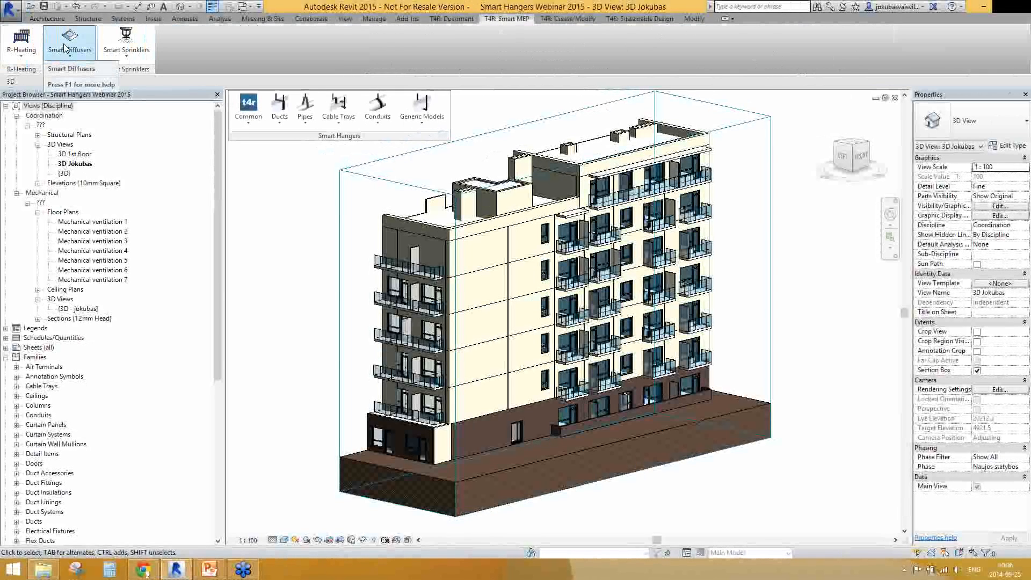
From the Smart Hangers web E-Help, download the Metric 2015 sample project and have the archive open when done
{"action": "left_click", "coordinate": [244, 125]}
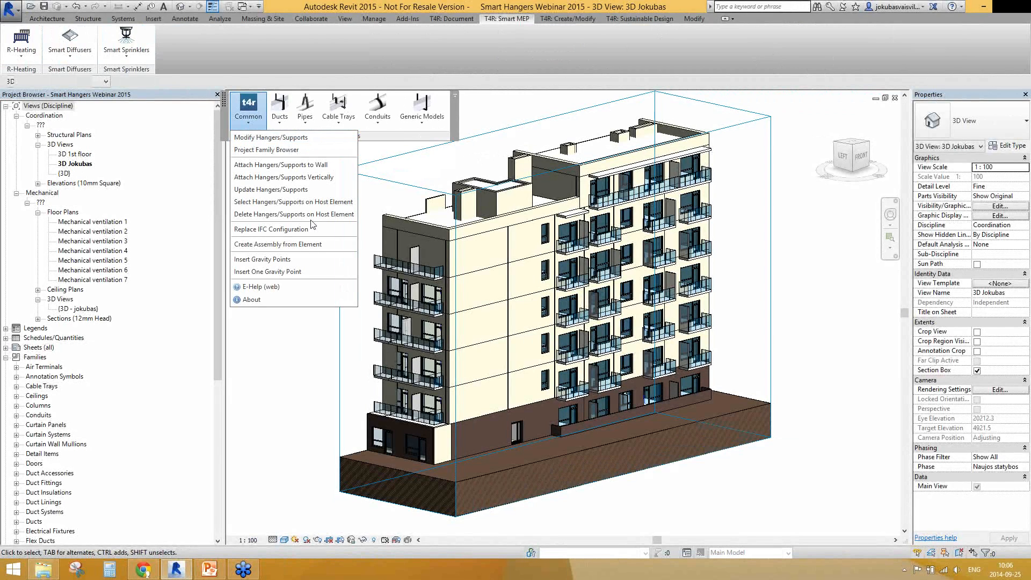
{"action": "left_click", "coordinate": [283, 286]}
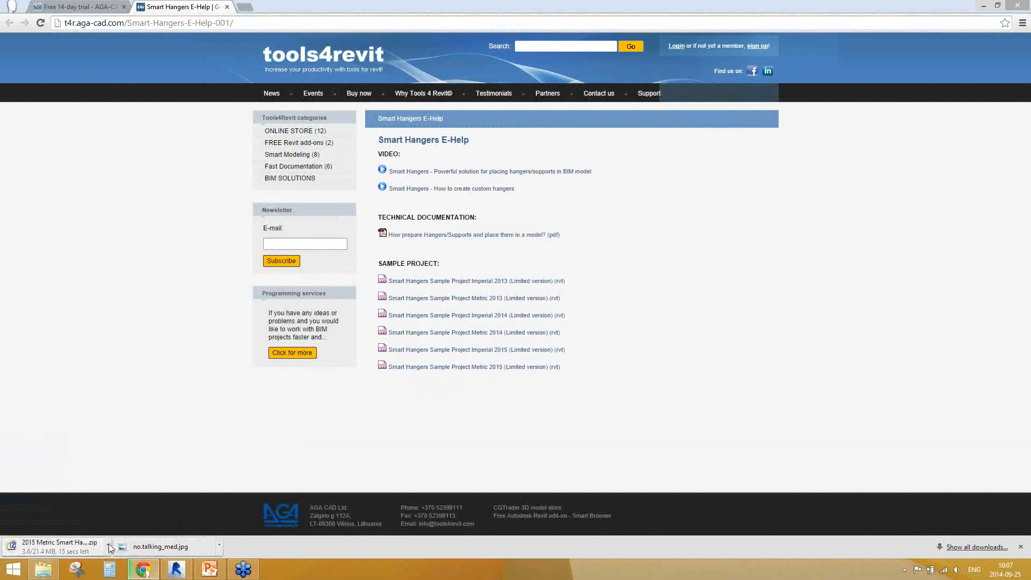
{"action": "left_click", "coordinate": [108, 544]}
{"action": "left_click", "coordinate": [146, 481]}
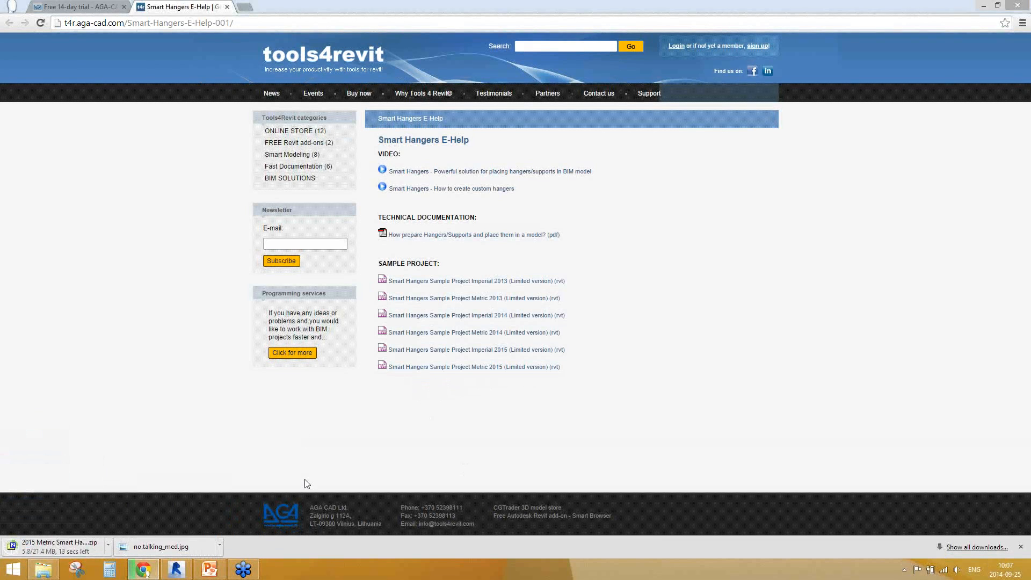
{"action": "left_click", "coordinate": [108, 545]}
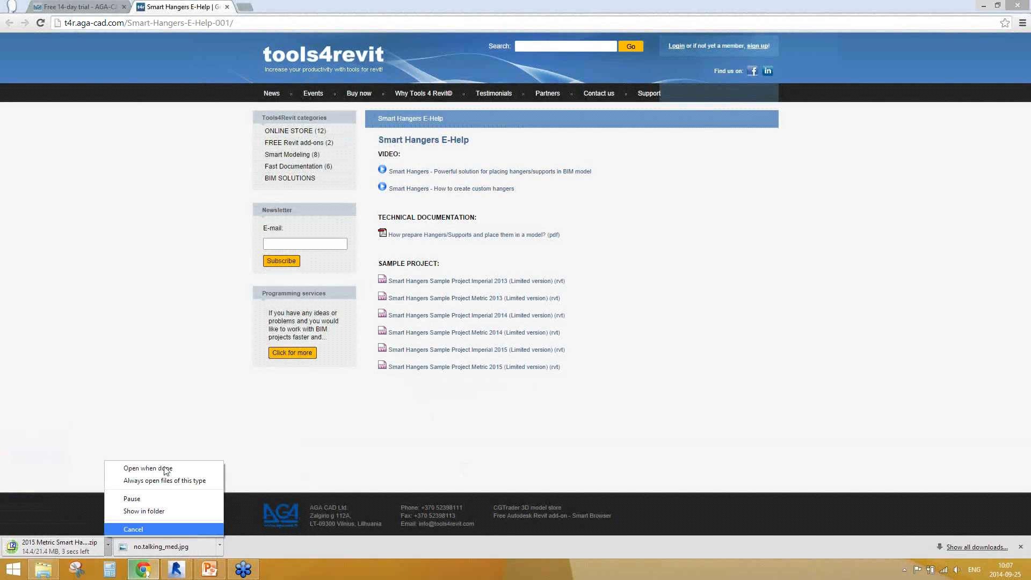
{"action": "left_click", "coordinate": [164, 472]}
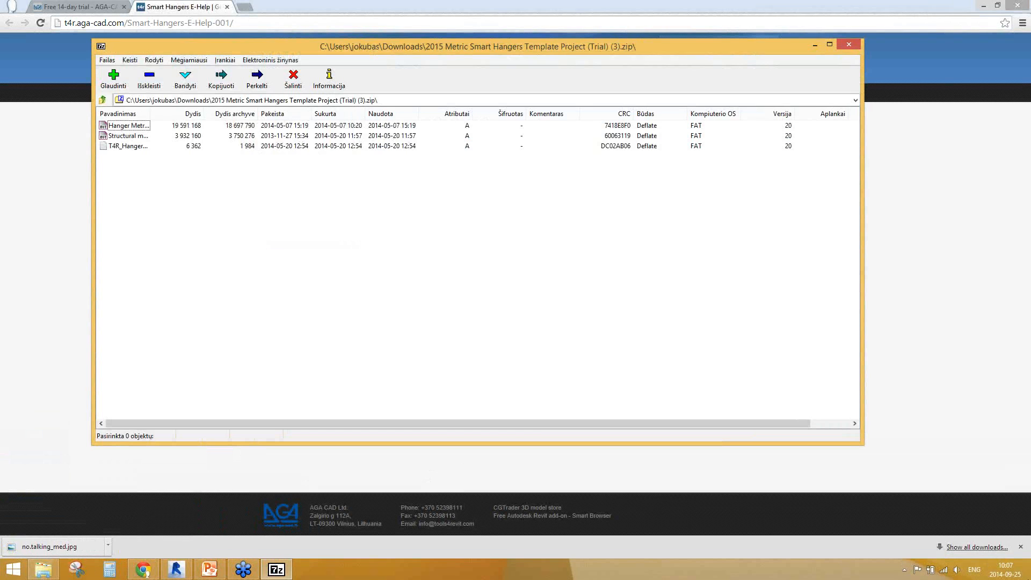
Extract Hanger Metric Template Project TRIAL 2015.rvt to the desktop, replacing the existing copy, and close the archive
{"action": "left_click", "coordinate": [1030, 573]}
{"action": "left_click", "coordinate": [287, 571]}
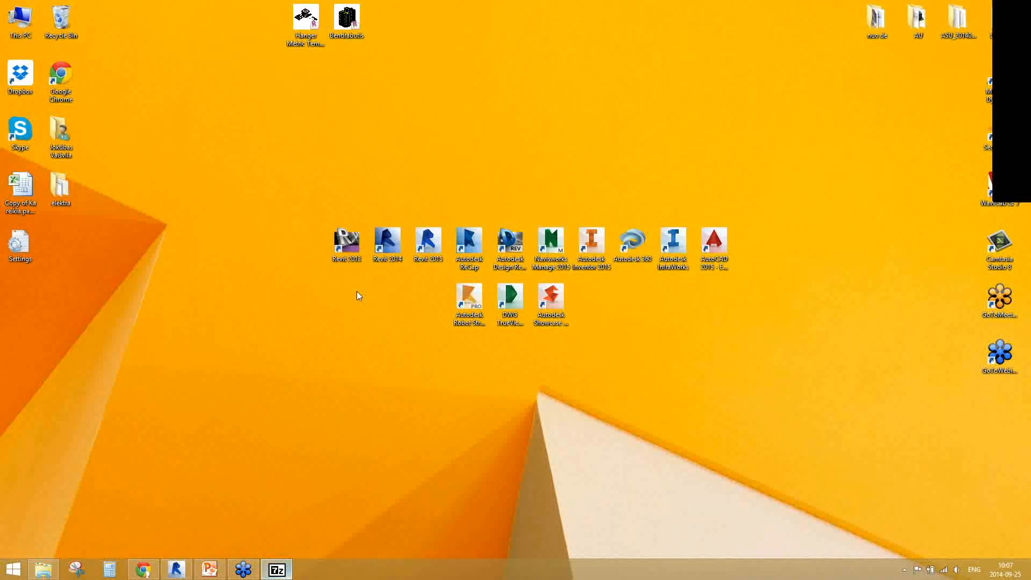
{"action": "left_click_drag", "start_coordinate": [225, 49], "coordinate": [240, 136]}
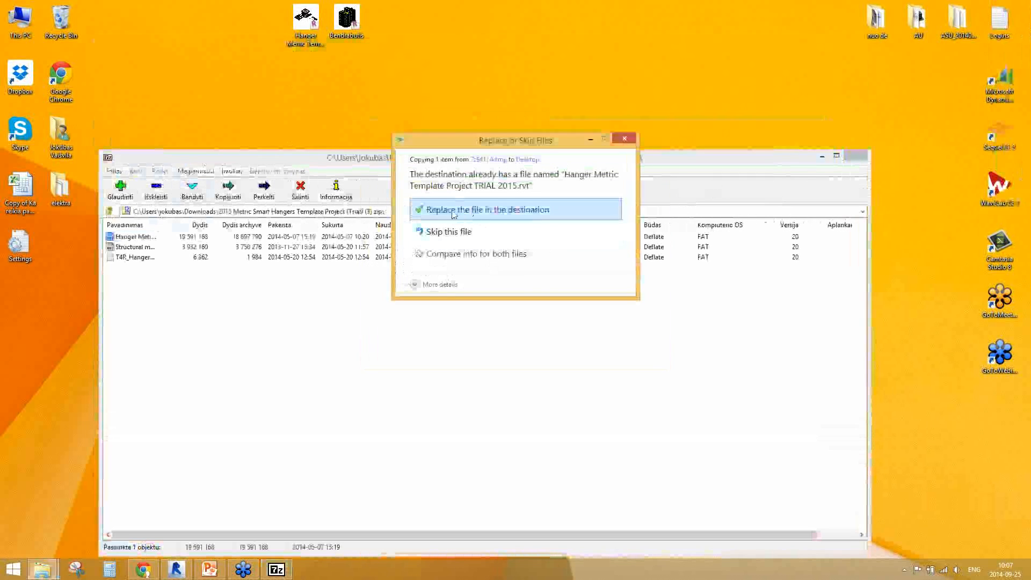
{"action": "left_click", "coordinate": [453, 215]}
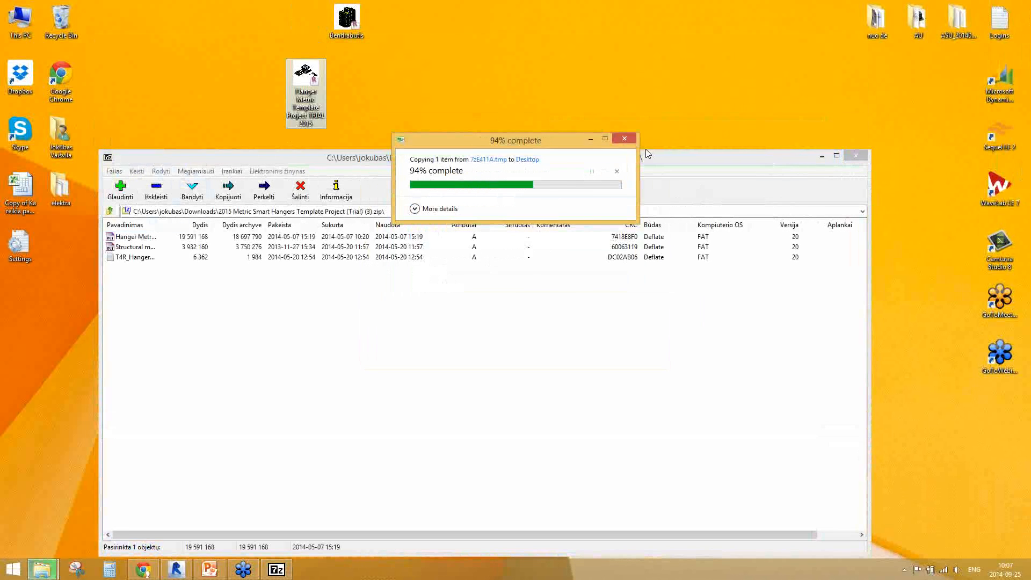
{"action": "left_click", "coordinate": [856, 156]}
Open Hanger Metric Template Project TRIAL 2015 in Revit, ignoring the unresolved reference, and tile the project views side by side
{"action": "left_click_drag", "start_coordinate": [306, 86], "coordinate": [181, 577]}
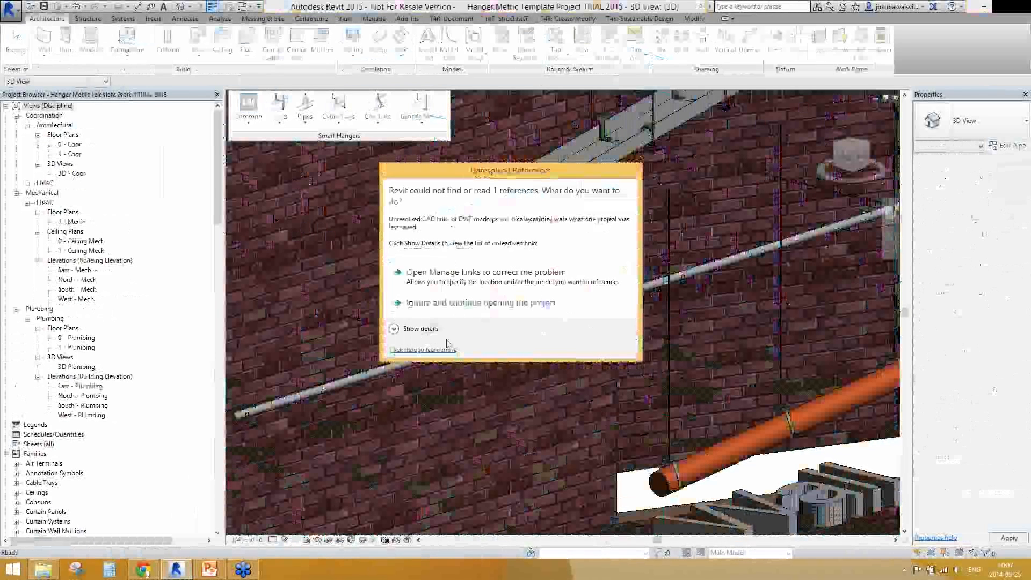
{"action": "left_click", "coordinate": [454, 306]}
{"action": "key", "text": "w"}
{"action": "key", "text": "t"}
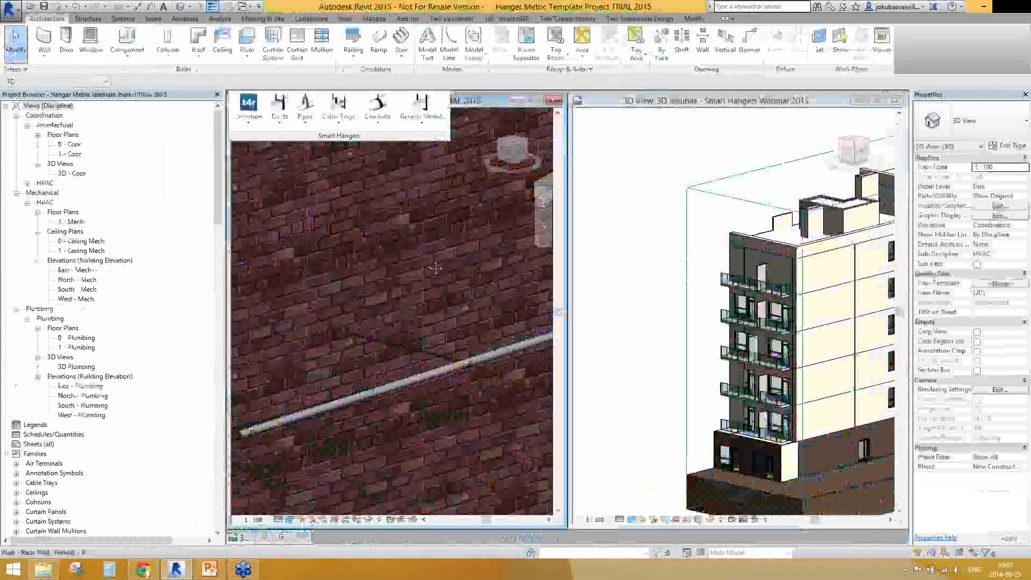
{"action": "scroll", "coordinate": [444, 324], "scroll_direction": "down", "scroll_amount": 10}
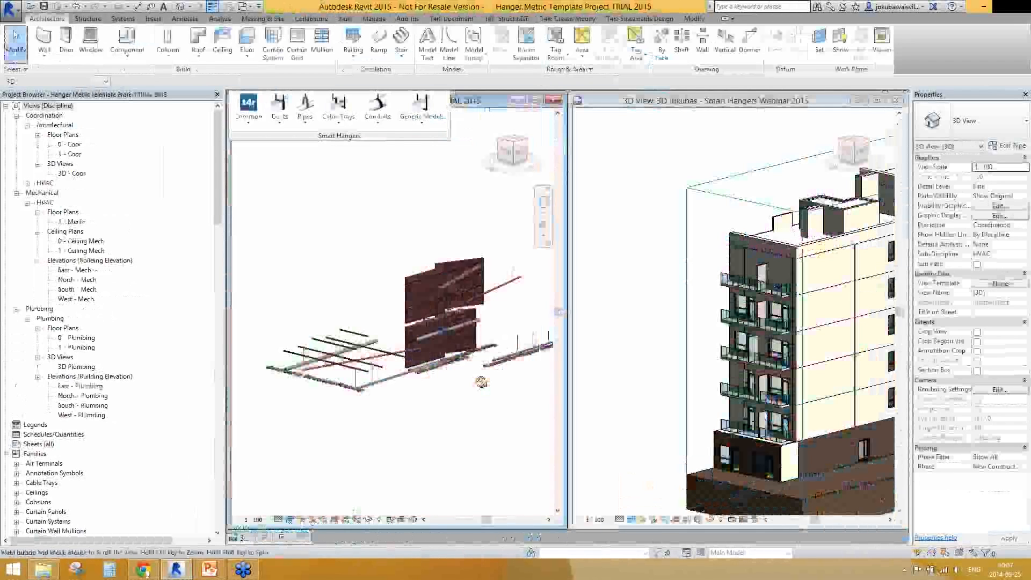
{"action": "middle_click_drag", "start_coordinate": [481, 382], "coordinate": [449, 332], "text": "shift"}
{"action": "scroll", "coordinate": [401, 367], "scroll_direction": "down", "scroll_amount": 5}
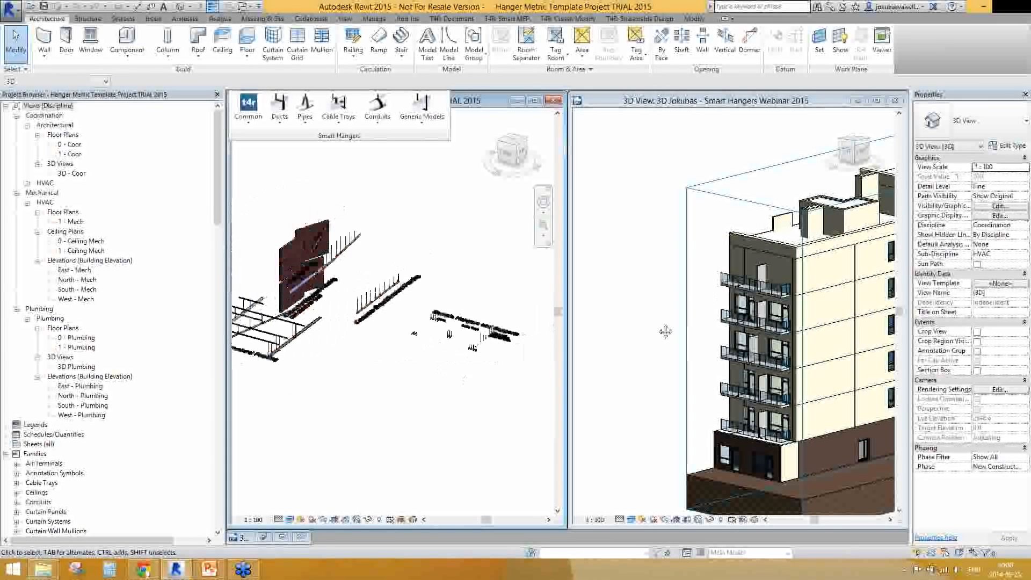
{"action": "left_click", "coordinate": [661, 329]}
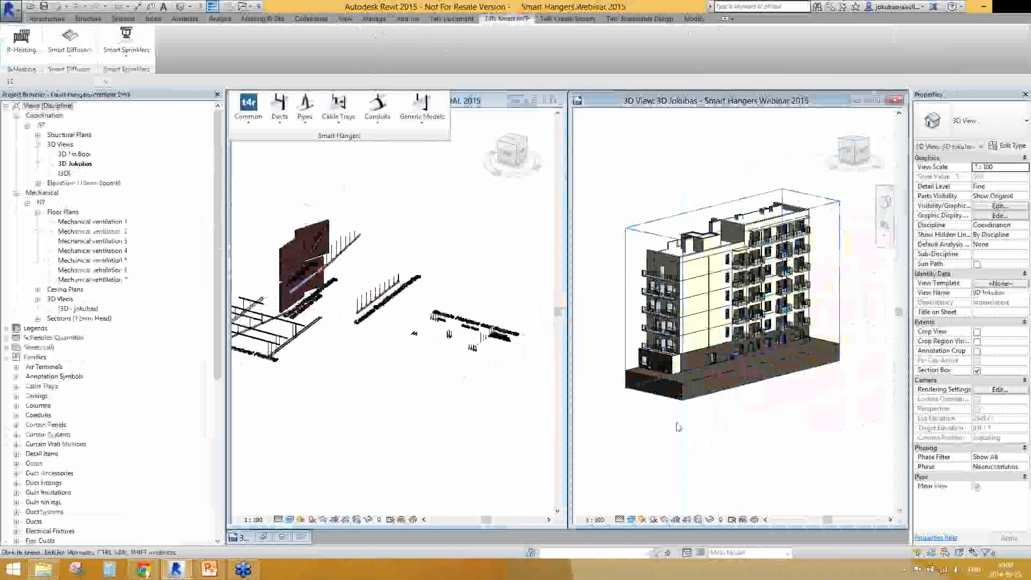
{"action": "left_click", "coordinate": [248, 125]}
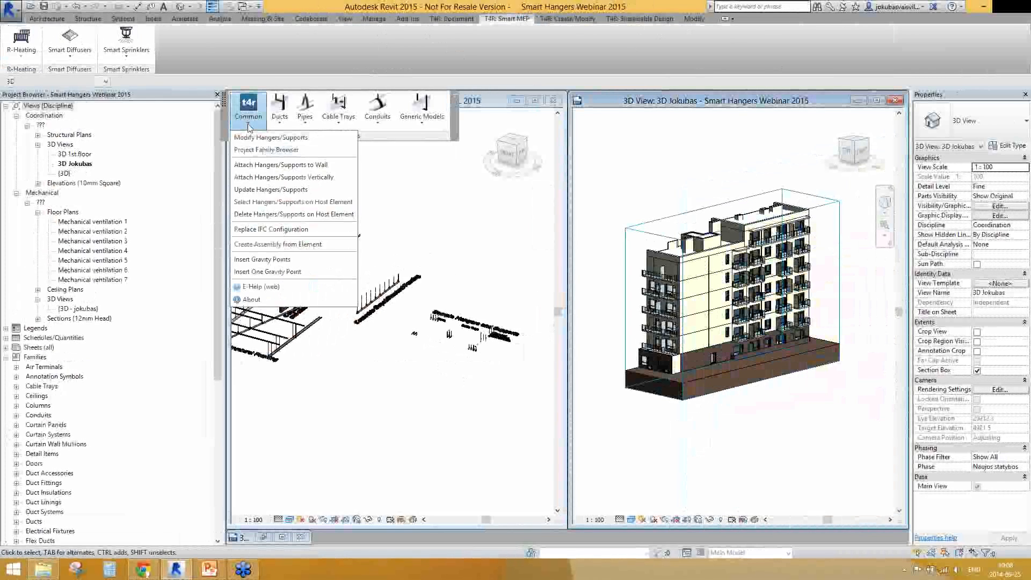
{"action": "left_click", "coordinate": [315, 151]}
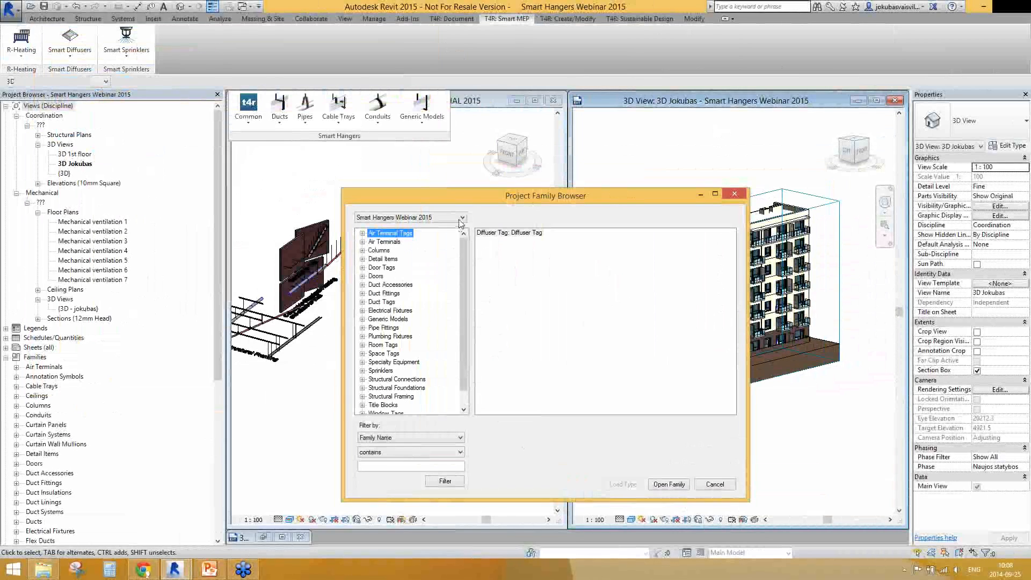
{"action": "left_click", "coordinate": [725, 191]}
Maximize the Smart Hangers Webinar 2015 view and choose Hanger Metric Template Project TRIAL 2015 as the source in the Project Family Browser
{"action": "double_click", "coordinate": [740, 101]}
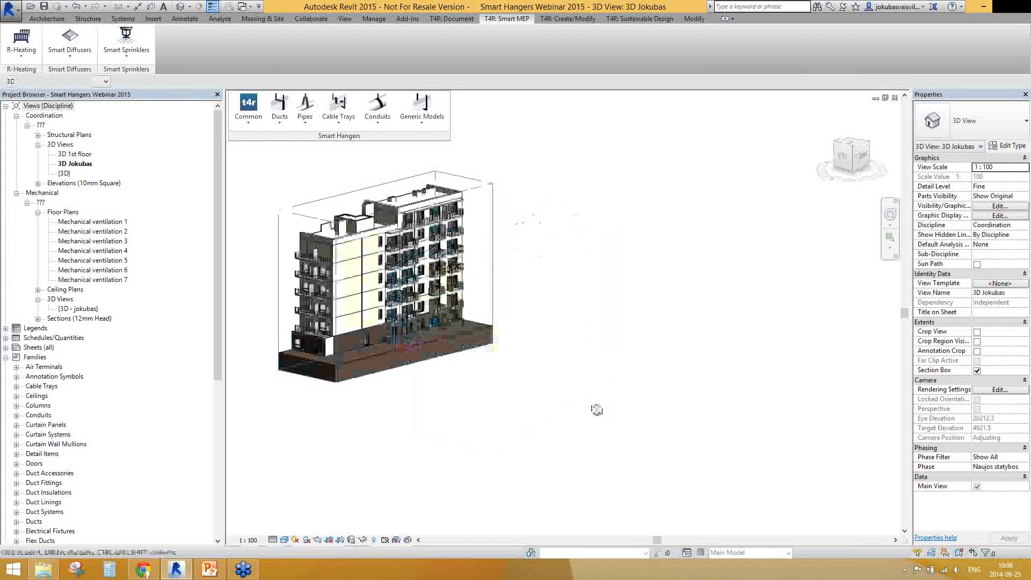
{"action": "left_click", "coordinate": [249, 107]}
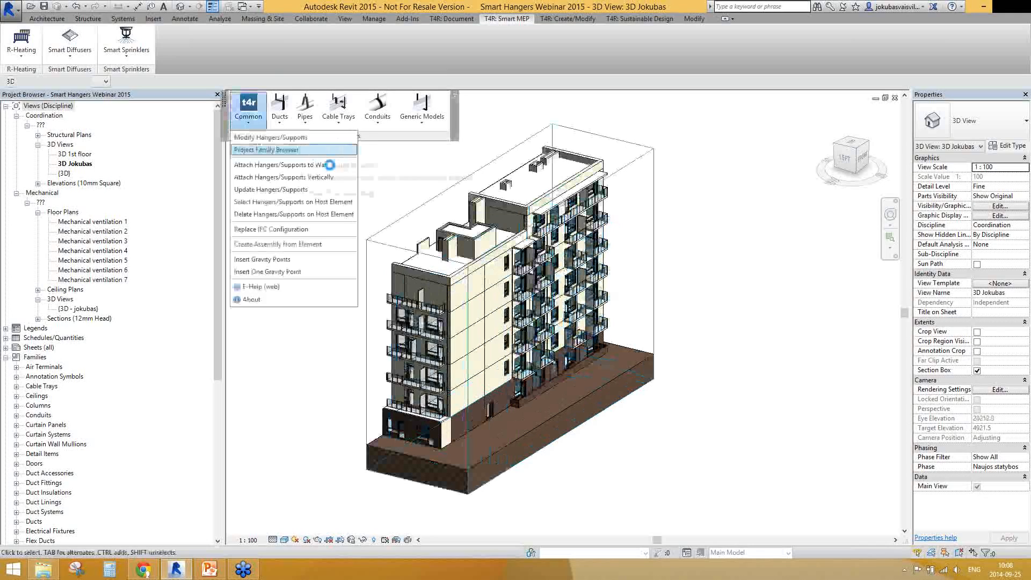
{"action": "left_click", "coordinate": [309, 151]}
{"action": "left_click", "coordinate": [146, 74]}
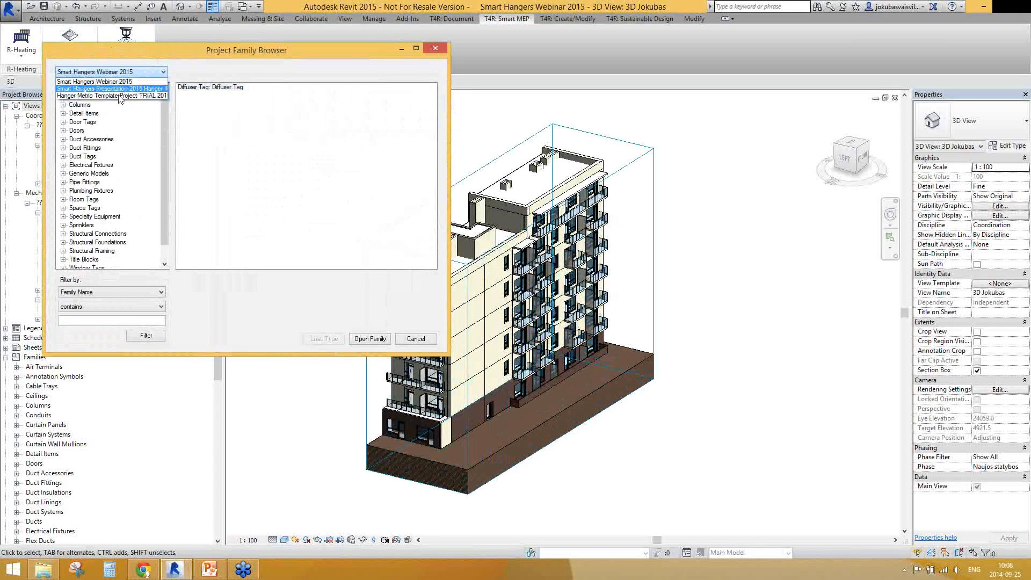
{"action": "left_click", "coordinate": [118, 96]}
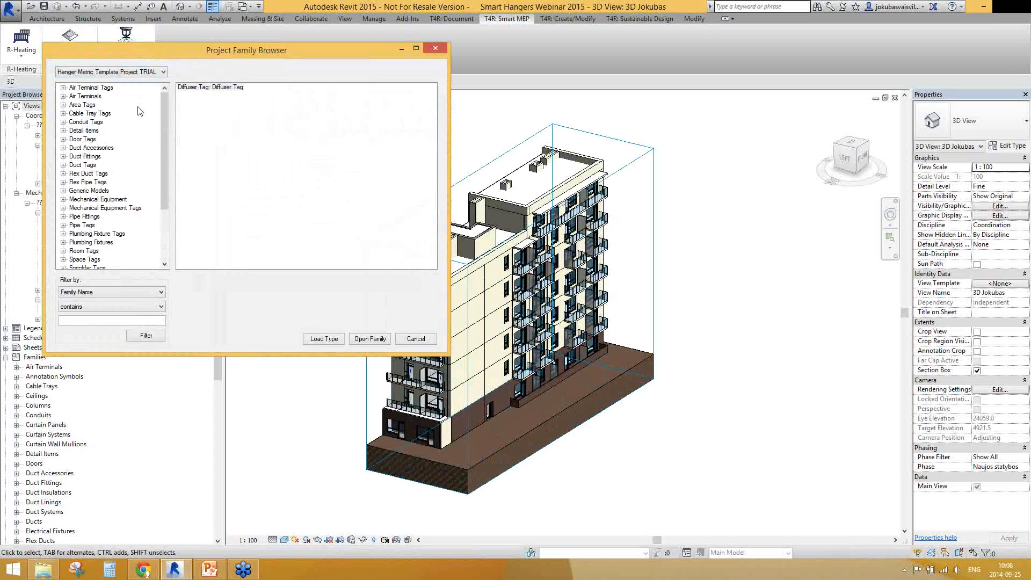
Display the Structural Connections families of the template project in the Project Family Browser
{"action": "left_click_drag", "start_coordinate": [165, 159], "coordinate": [166, 199]}
{"action": "left_click", "coordinate": [76, 217]}
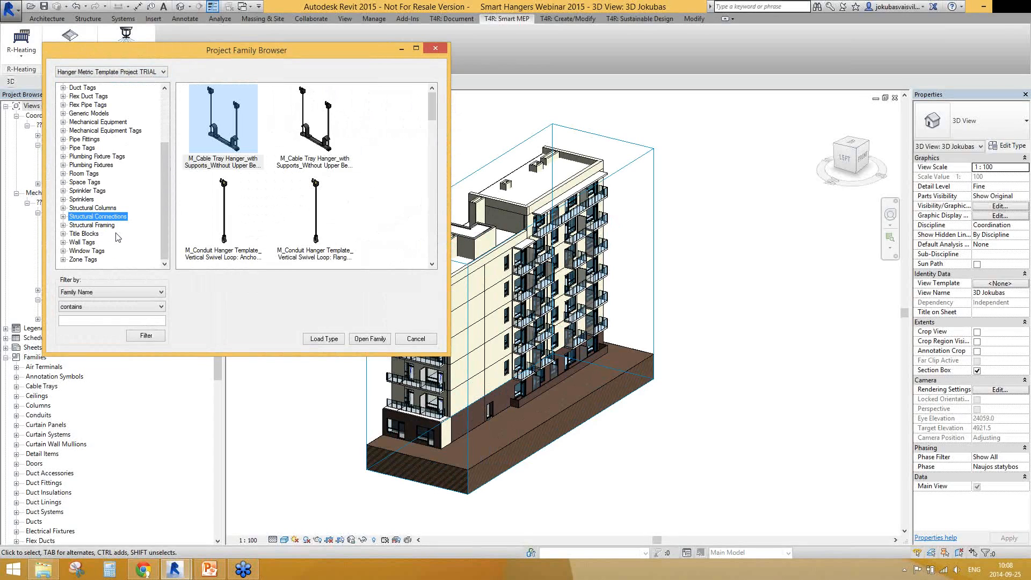
{"action": "mouse_move", "coordinate": [166, 254]}
{"action": "left_mouse_down"}
{"action": "mouse_move", "coordinate": [167, 203]}
{"action": "mouse_move", "coordinate": [167, 253]}
{"action": "left_mouse_up"}
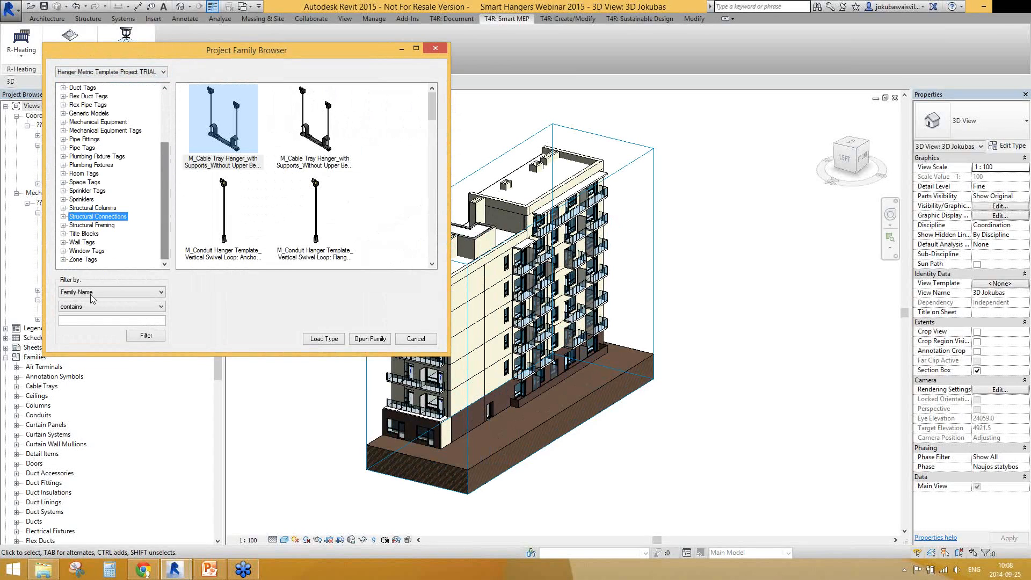
Review the family filter criteria and conditions, keeping Family Name with contains, and browse the hanger and support previews
{"action": "left_click", "coordinate": [141, 293]}
{"action": "left_click", "coordinate": [141, 294]}
{"action": "left_click", "coordinate": [122, 306]}
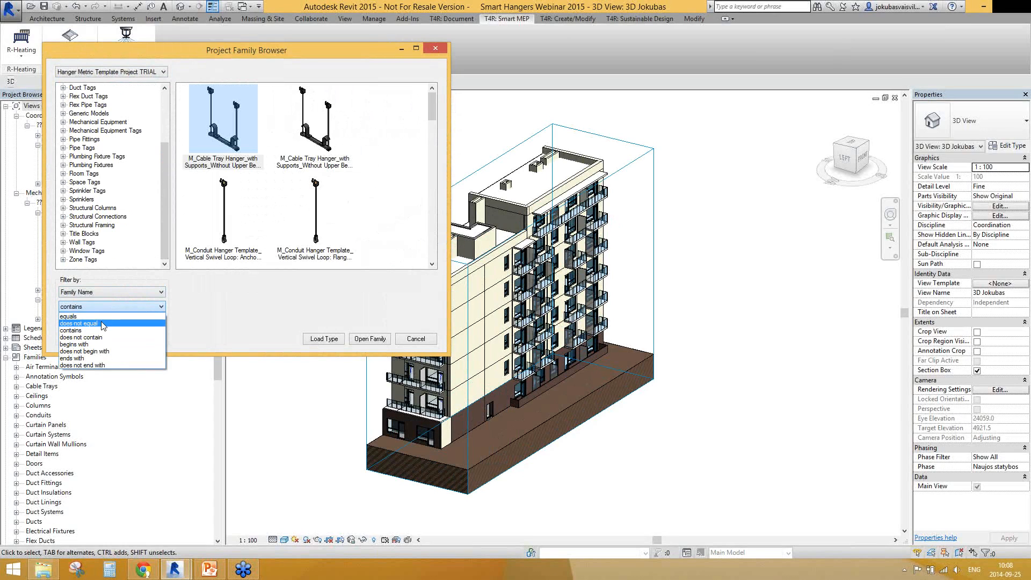
{"action": "key", "text": "Up"}
{"action": "left_click", "coordinate": [79, 303]}
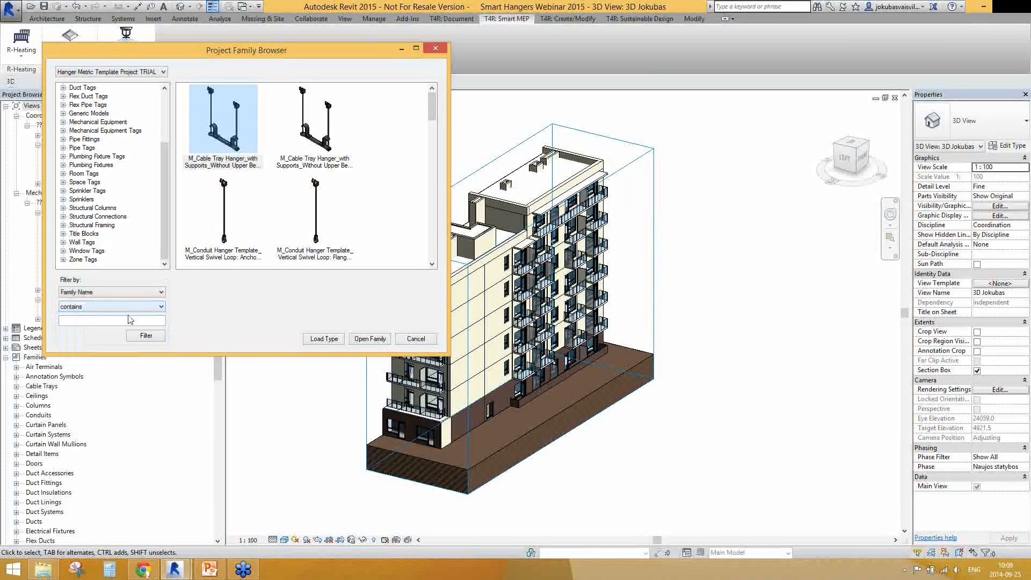
{"action": "left_click_drag", "start_coordinate": [431, 98], "coordinate": [438, 162]}
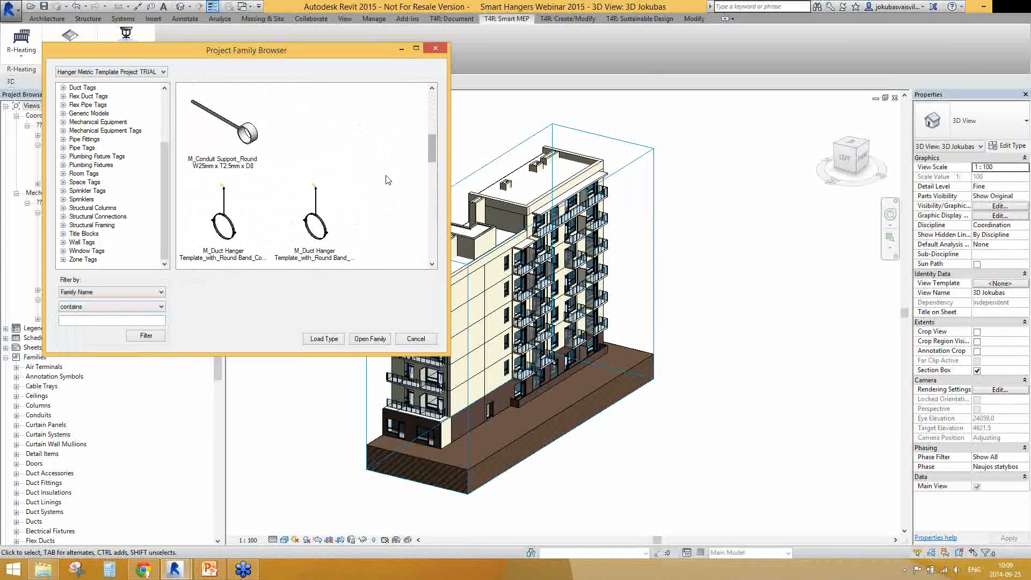
Load two M_Duct Hanger Template_with_Round Band_Connection to Purlin types into the project and close the family browser
{"action": "left_click", "coordinate": [315, 126]}
{"action": "left_click", "coordinate": [223, 124]}
{"action": "left_click", "coordinate": [322, 120]}
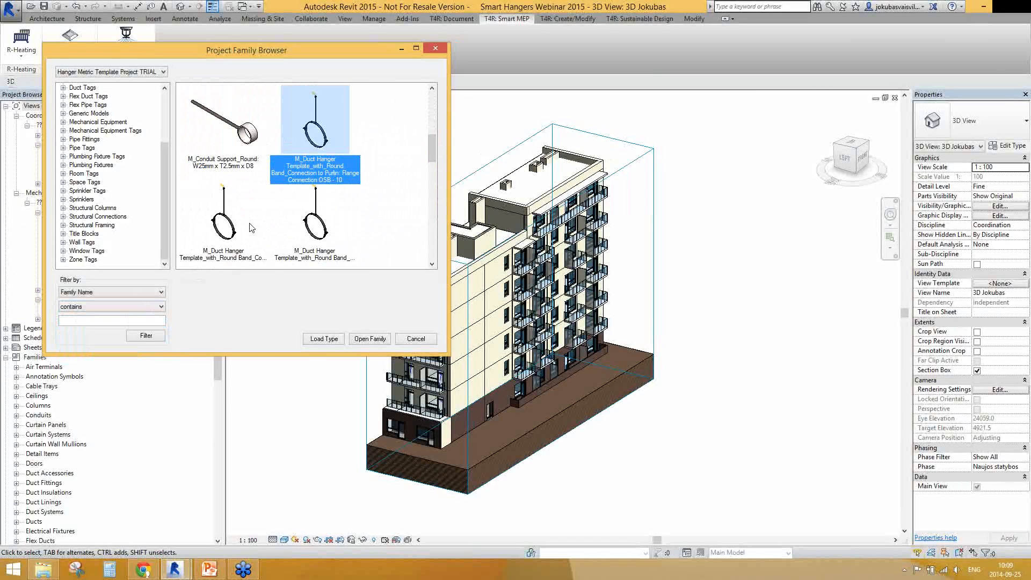
{"action": "left_click", "coordinate": [234, 220], "text": "ctrl"}
{"action": "left_click", "coordinate": [326, 218], "text": "ctrl"}
{"action": "left_click", "coordinate": [312, 210], "text": "ctrl"}
{"action": "left_click", "coordinate": [232, 212], "text": "ctrl"}
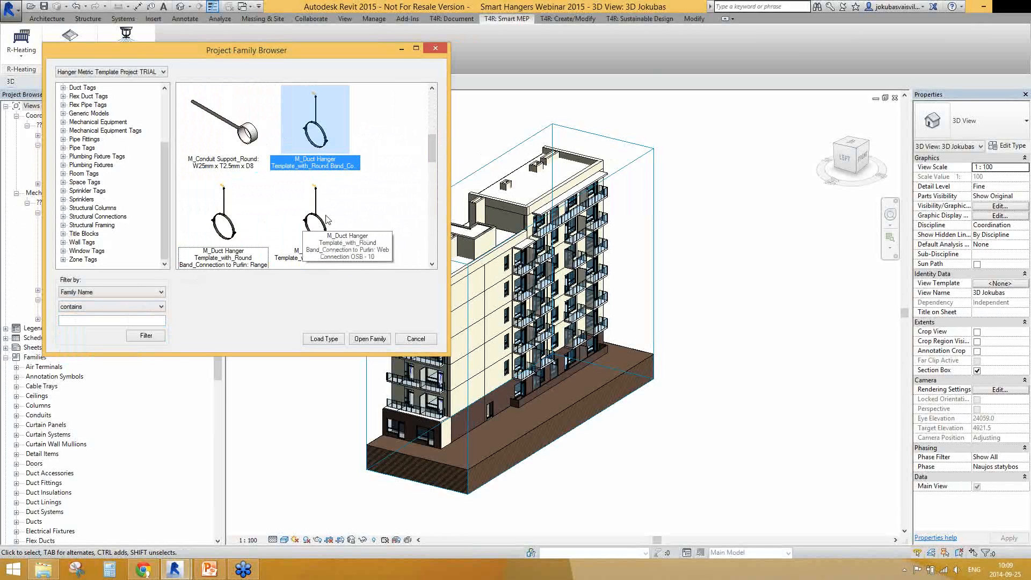
{"action": "left_click", "coordinate": [317, 218], "text": "shift"}
{"action": "left_click", "coordinate": [330, 160], "text": "shift"}
{"action": "left_click", "coordinate": [322, 215], "text": "shift"}
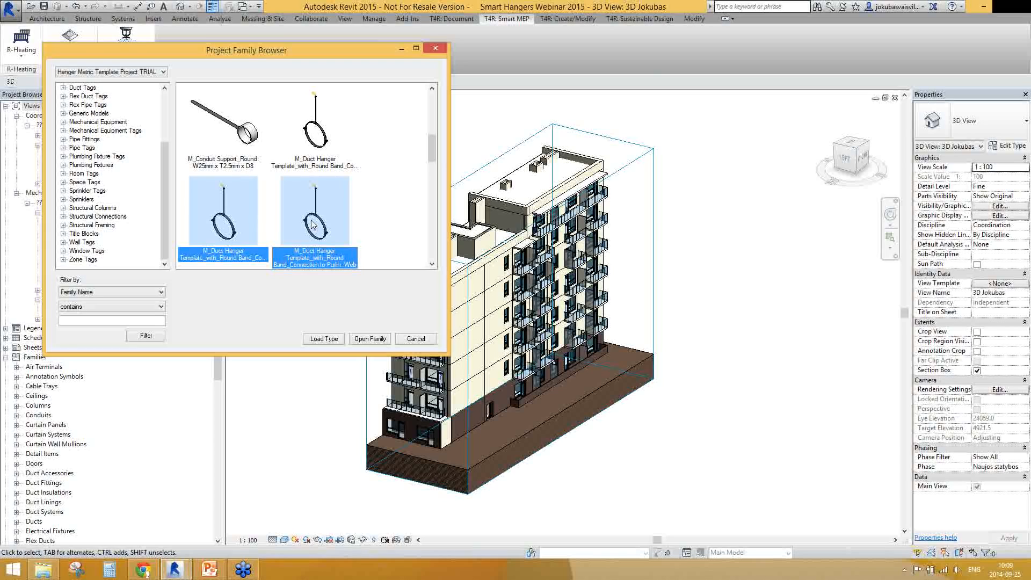
{"action": "left_click", "coordinate": [317, 340]}
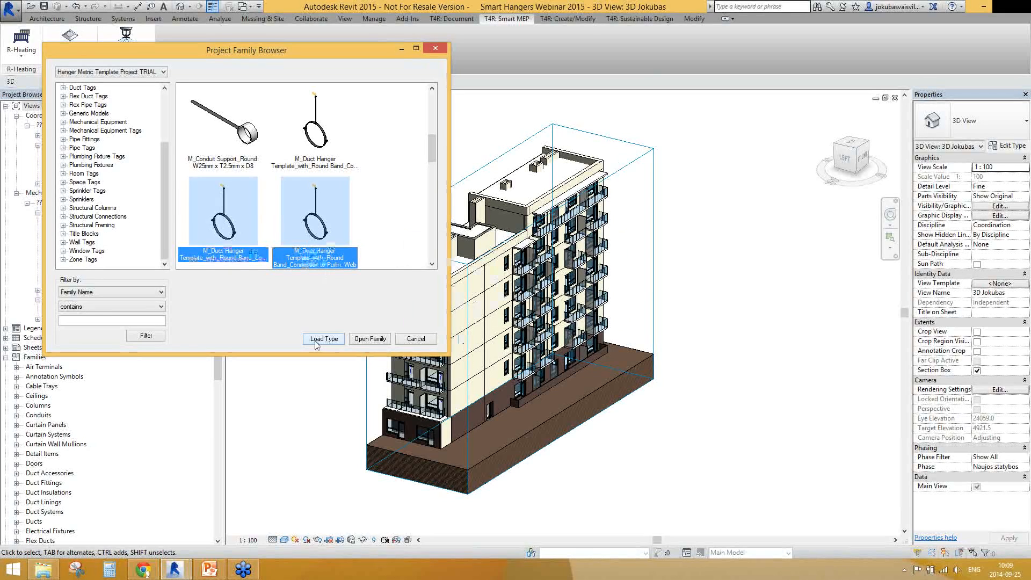
{"action": "left_click", "coordinate": [417, 338]}
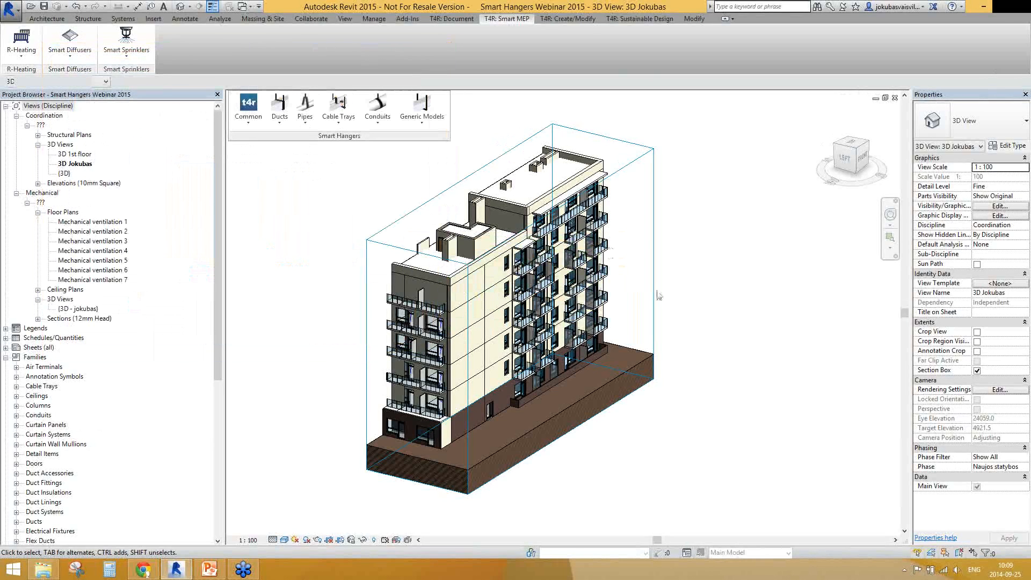
Open the 3D 1st floor view and frame the building's ductwork
{"action": "middle_click_drag", "start_coordinate": [610, 253], "coordinate": [562, 329], "text": "shift"}
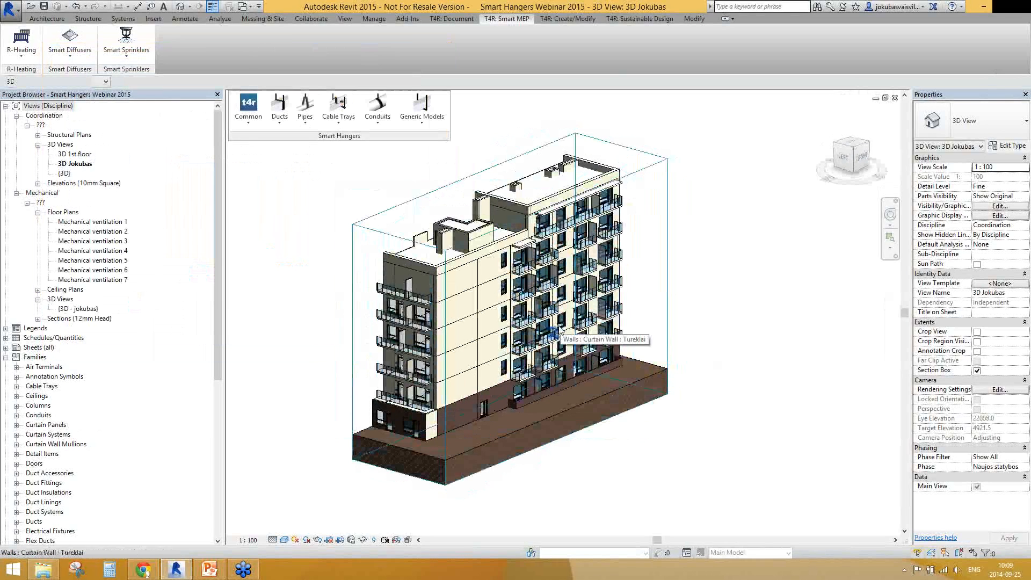
{"action": "middle_click_drag", "start_coordinate": [523, 353], "coordinate": [516, 355], "text": "shift"}
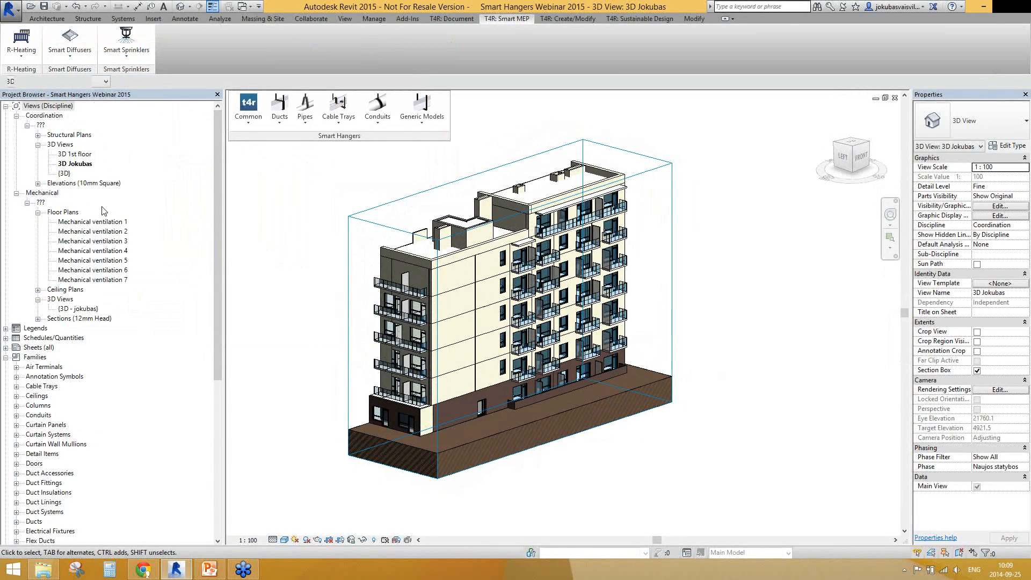
{"action": "left_click", "coordinate": [74, 154]}
{"action": "middle_click_drag", "start_coordinate": [601, 392], "coordinate": [605, 396], "text": "shift"}
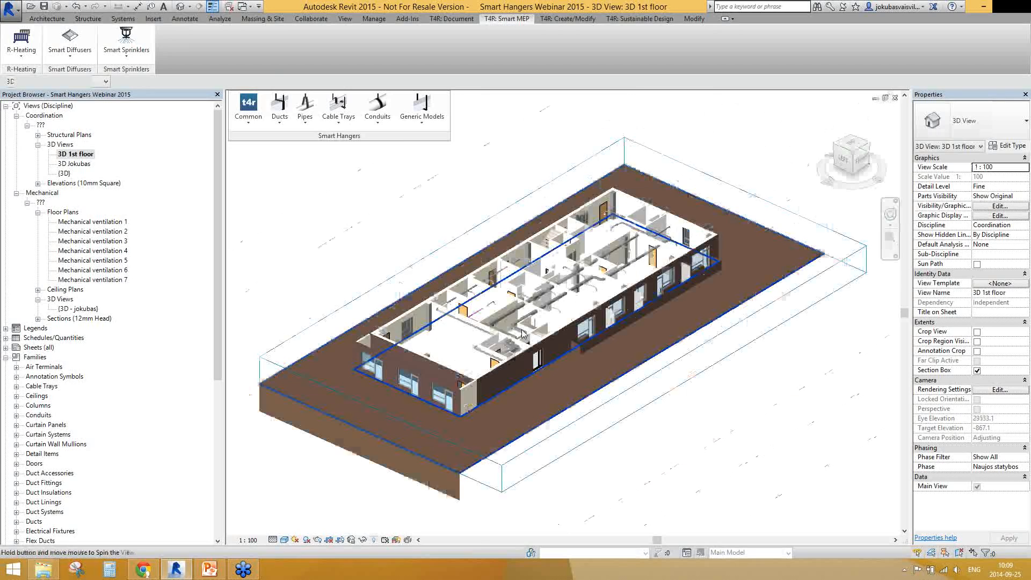
{"action": "scroll", "coordinate": [677, 293], "scroll_direction": "up", "scroll_amount": 4}
{"action": "scroll", "coordinate": [595, 358], "scroll_direction": "down", "scroll_amount": 5}
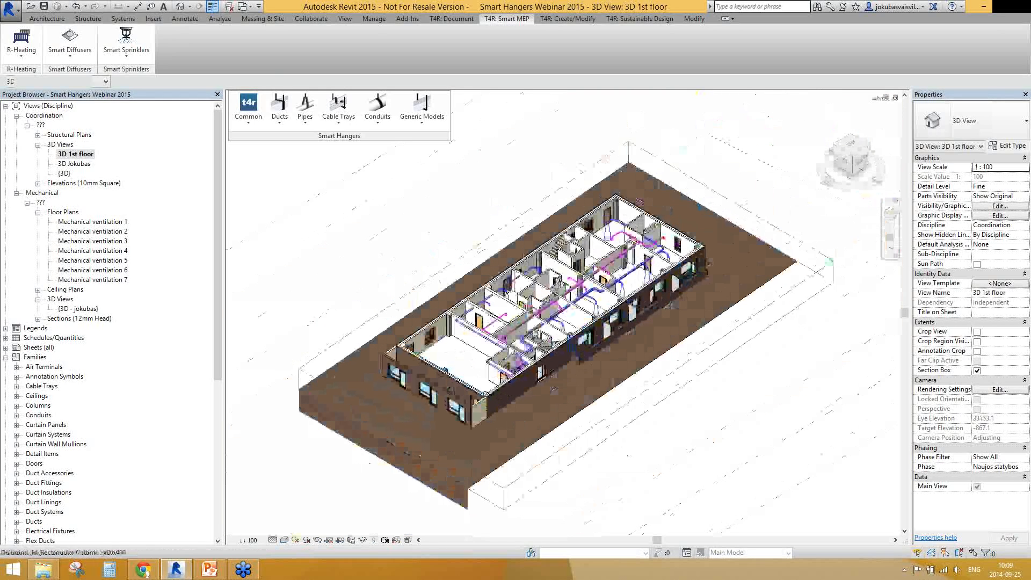
{"action": "scroll", "coordinate": [534, 334], "scroll_direction": "up", "scroll_amount": 4}
{"action": "scroll", "coordinate": [535, 334], "scroll_direction": "down", "scroll_amount": 3}
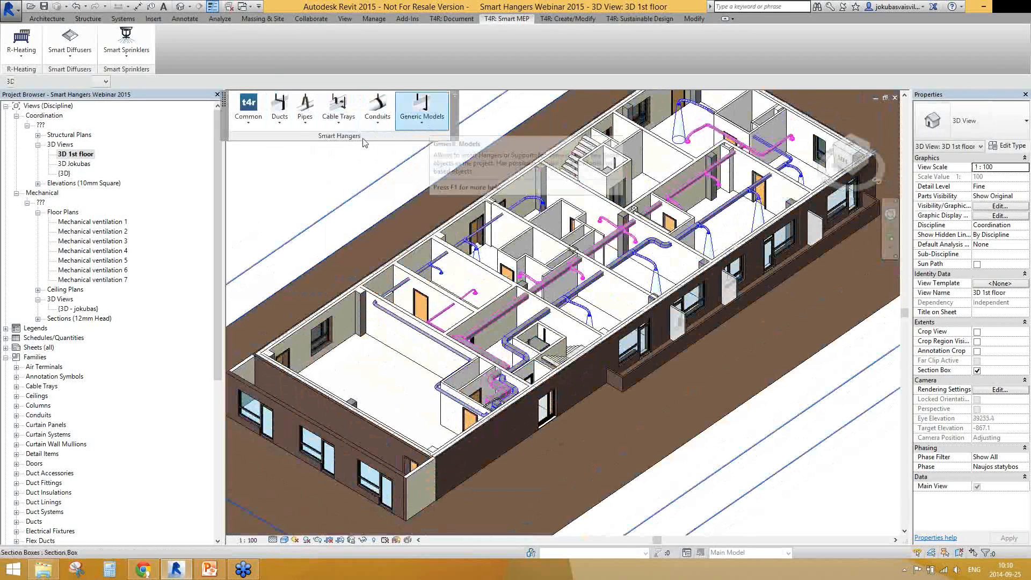
{"action": "left_click", "coordinate": [280, 117]}
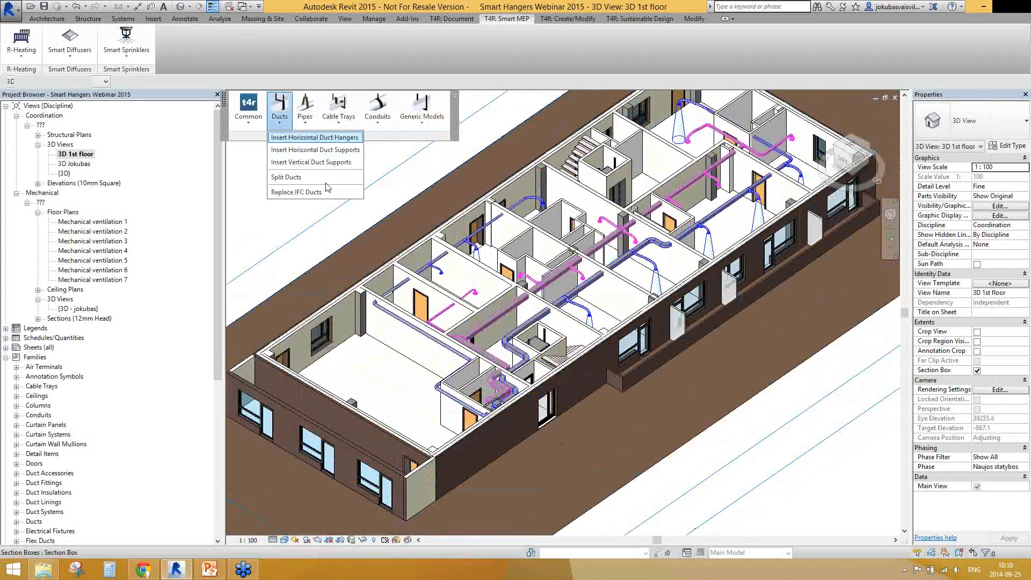
{"action": "left_click", "coordinate": [306, 117]}
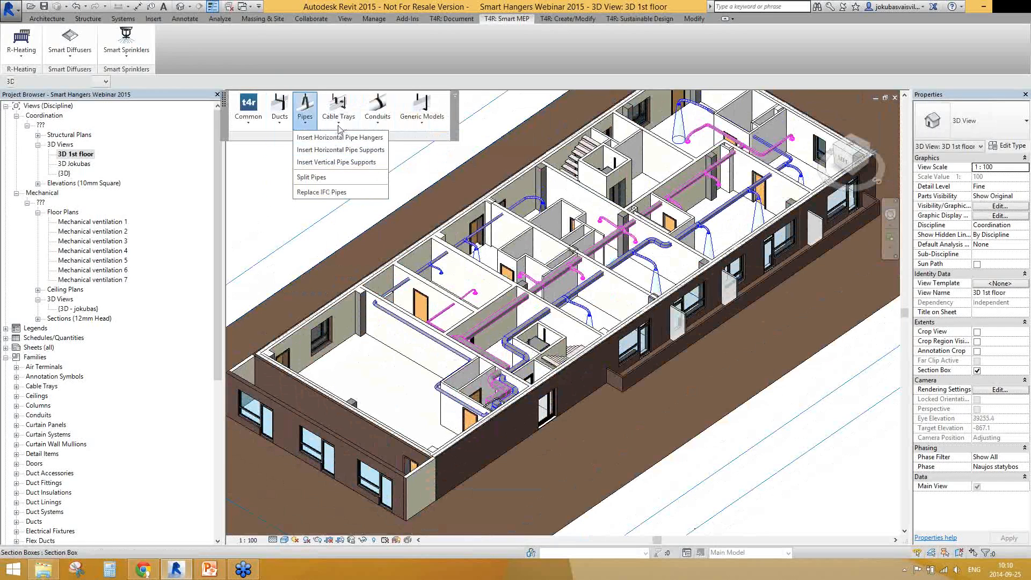
{"action": "left_click", "coordinate": [341, 123]}
{"action": "left_click", "coordinate": [388, 122]}
{"action": "left_click", "coordinate": [414, 121]}
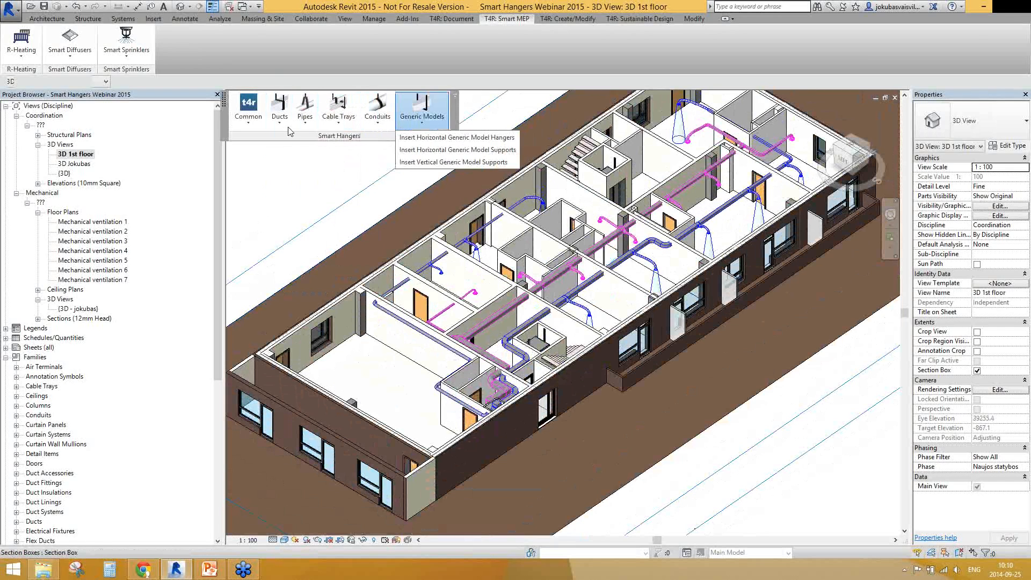
{"action": "left_click", "coordinate": [284, 126]}
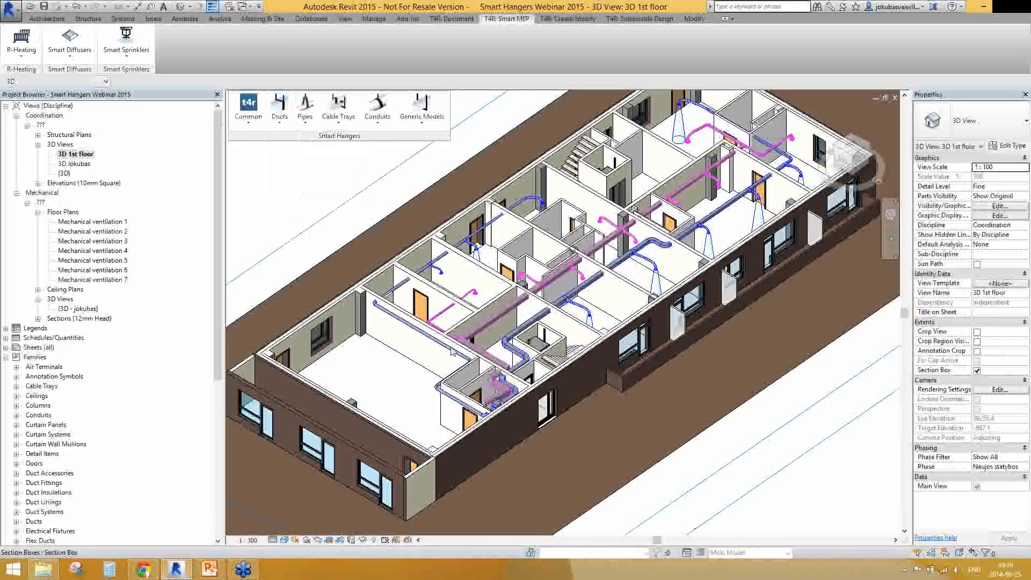
Start inserting horizontal duct hangers and confirm grouping the ducts by Level and Family
{"action": "left_click", "coordinate": [289, 125]}
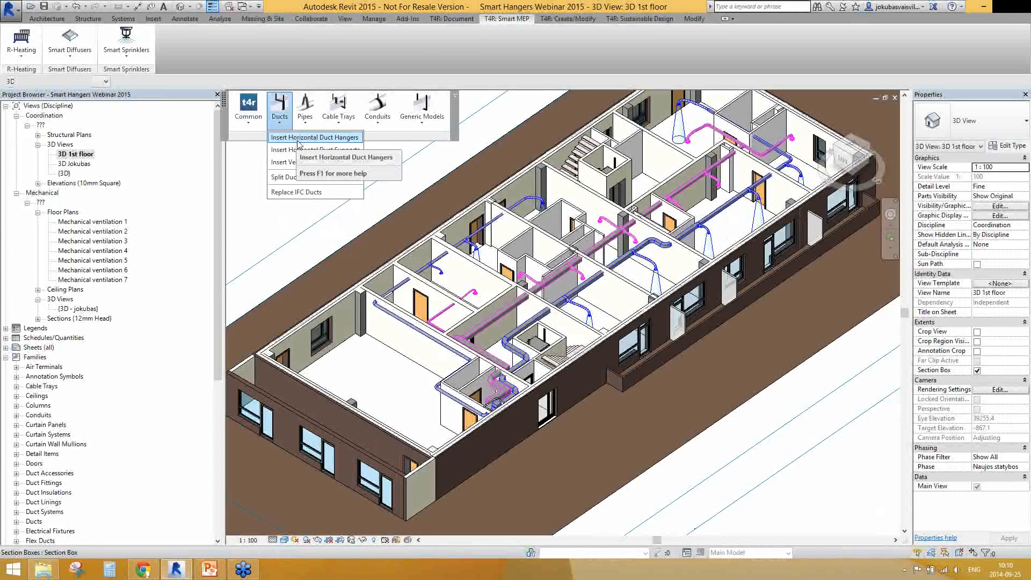
{"action": "left_click", "coordinate": [298, 141]}
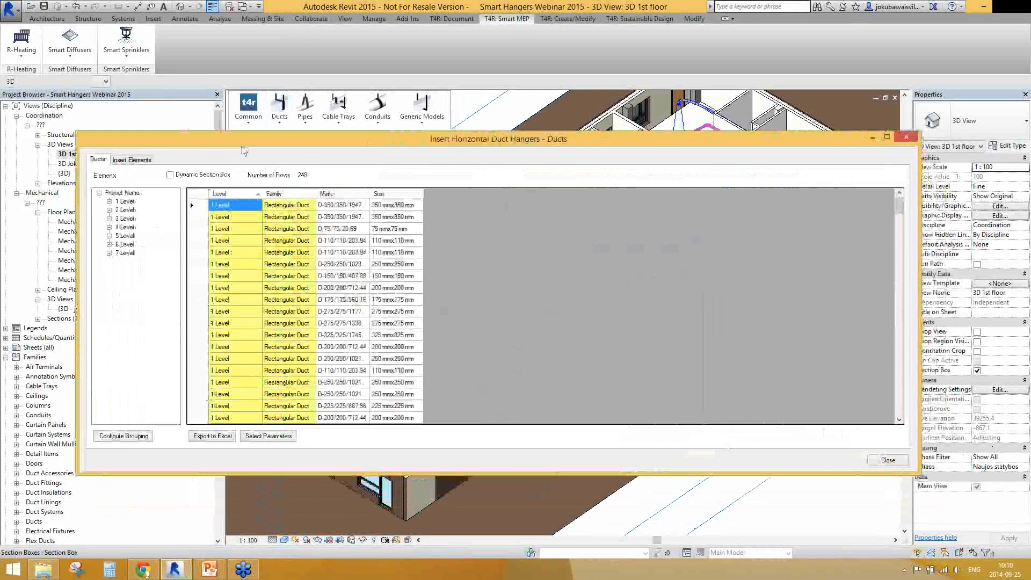
{"action": "left_click_drag", "start_coordinate": [258, 144], "coordinate": [259, 168]}
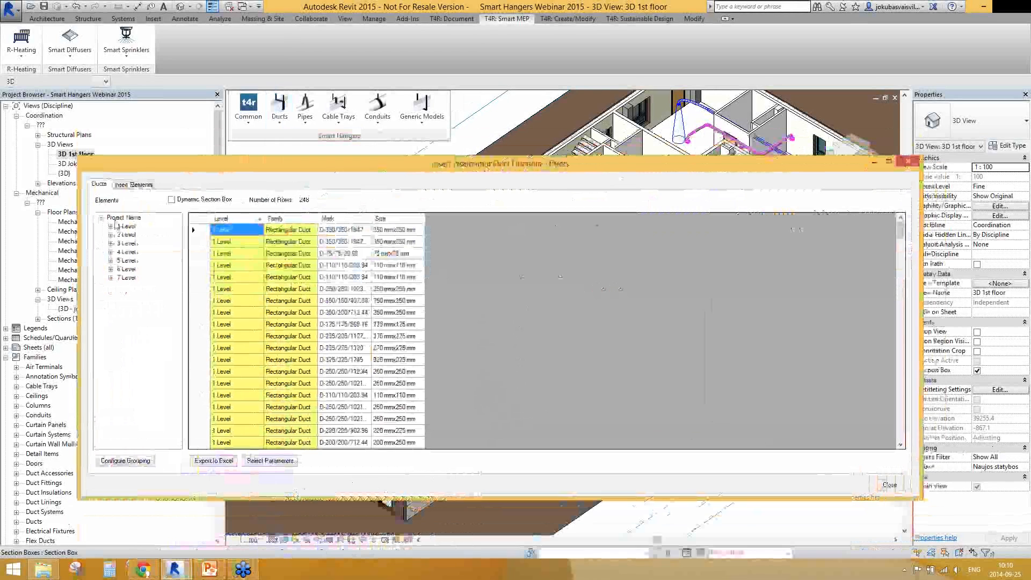
{"action": "left_click", "coordinate": [126, 460]}
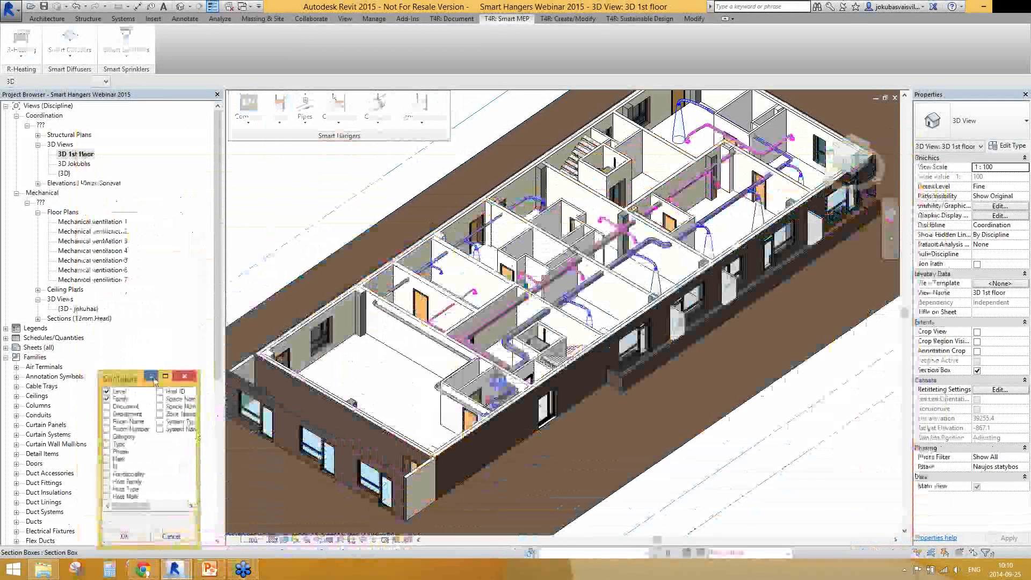
{"action": "left_click_drag", "start_coordinate": [142, 378], "coordinate": [186, 186]}
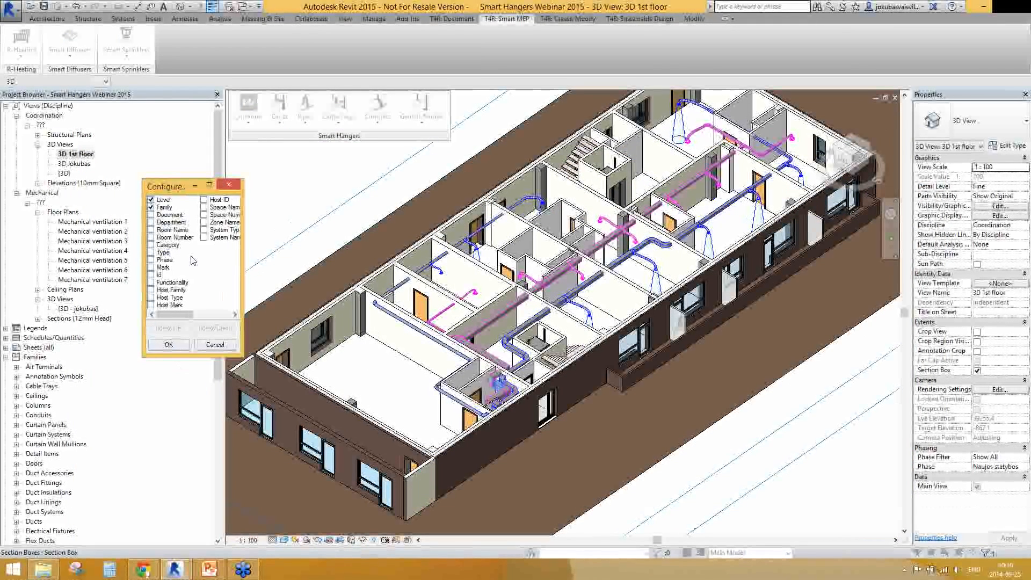
{"action": "left_click", "coordinate": [170, 346]}
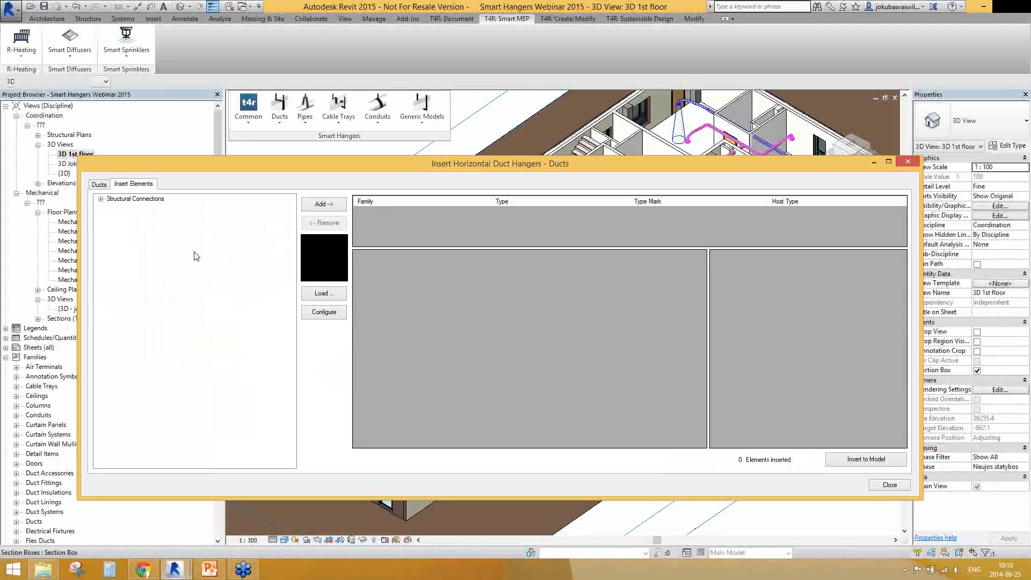
Select all rectangular ducts on 1 Level from the duct list and check them in the 3D view
{"action": "left_click", "coordinate": [99, 185]}
{"action": "left_click", "coordinate": [111, 226]}
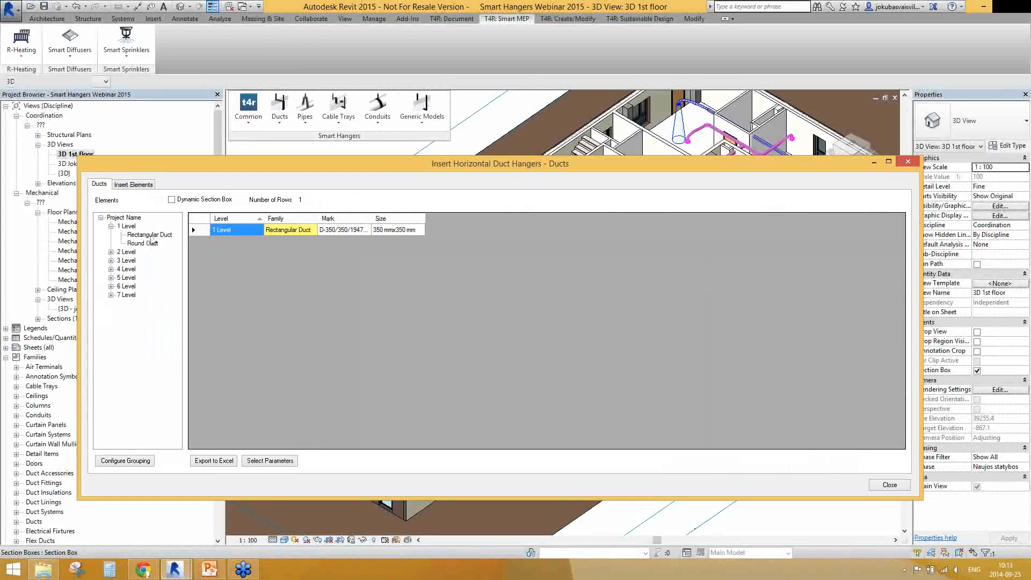
{"action": "left_click", "coordinate": [149, 235]}
{"action": "left_click_drag", "start_coordinate": [904, 309], "coordinate": [902, 213]}
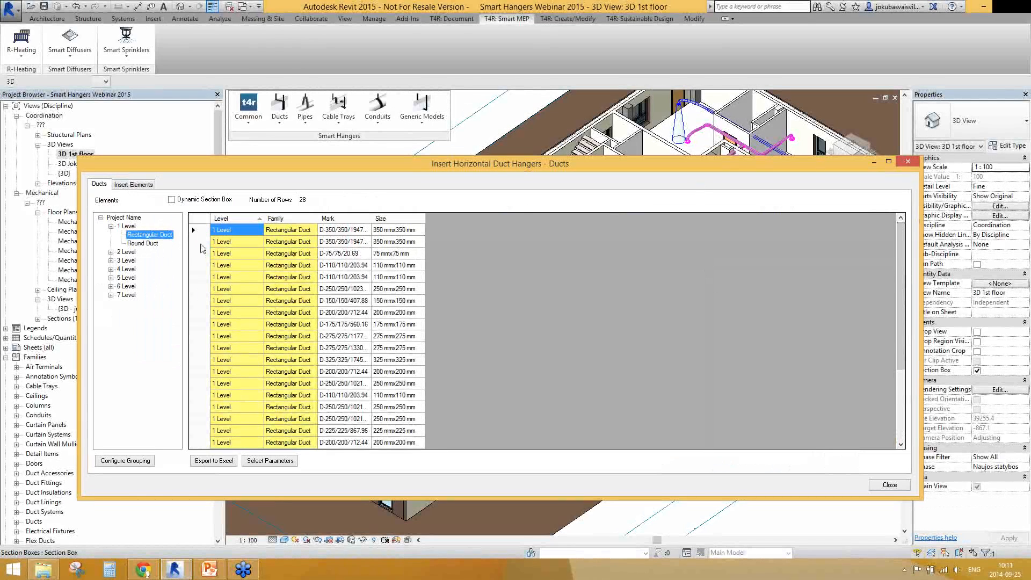
{"action": "left_click_drag", "start_coordinate": [207, 233], "coordinate": [209, 467]}
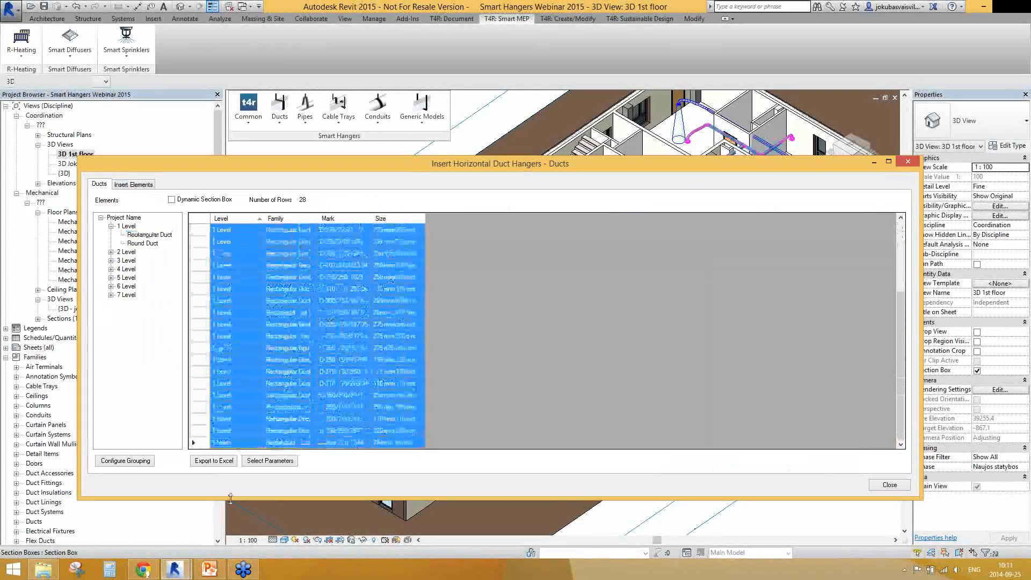
{"action": "left_click_drag", "start_coordinate": [429, 164], "coordinate": [448, 392]}
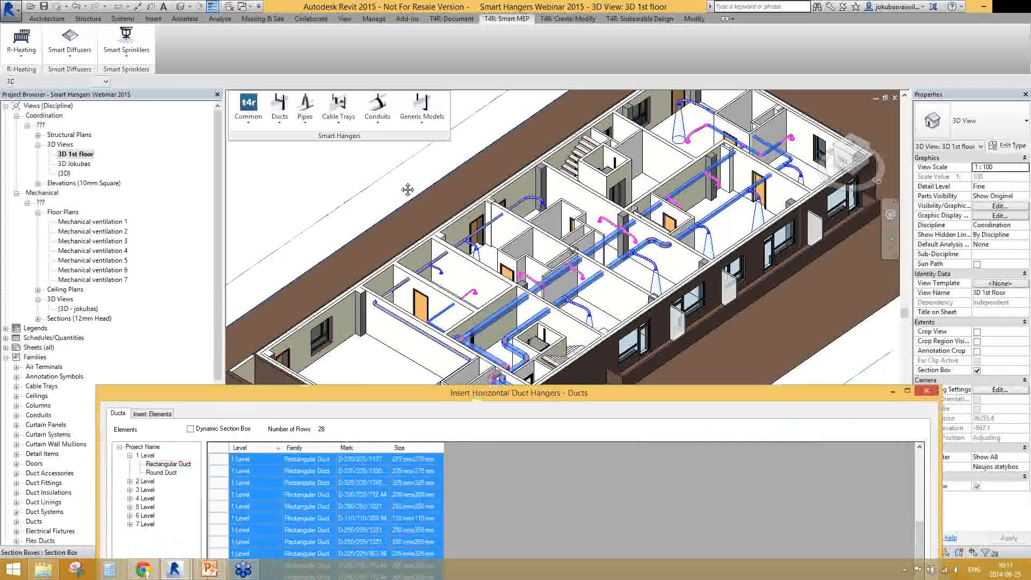
{"action": "scroll", "coordinate": [407, 189], "scroll_direction": "down", "scroll_amount": 3}
{"action": "scroll", "coordinate": [475, 315], "scroll_direction": "up", "scroll_amount": 5}
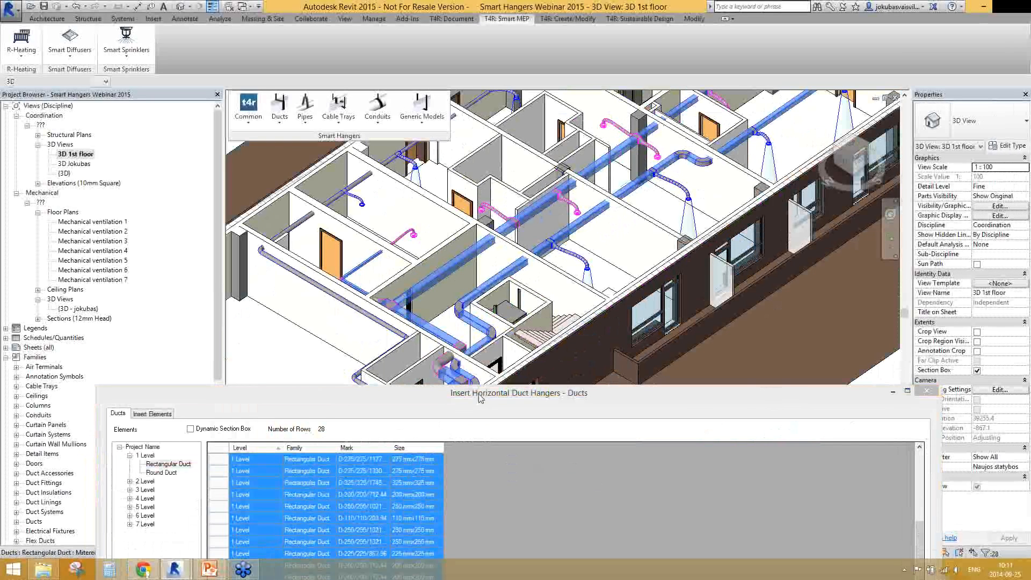
{"action": "left_click_drag", "start_coordinate": [480, 396], "coordinate": [470, 174]}
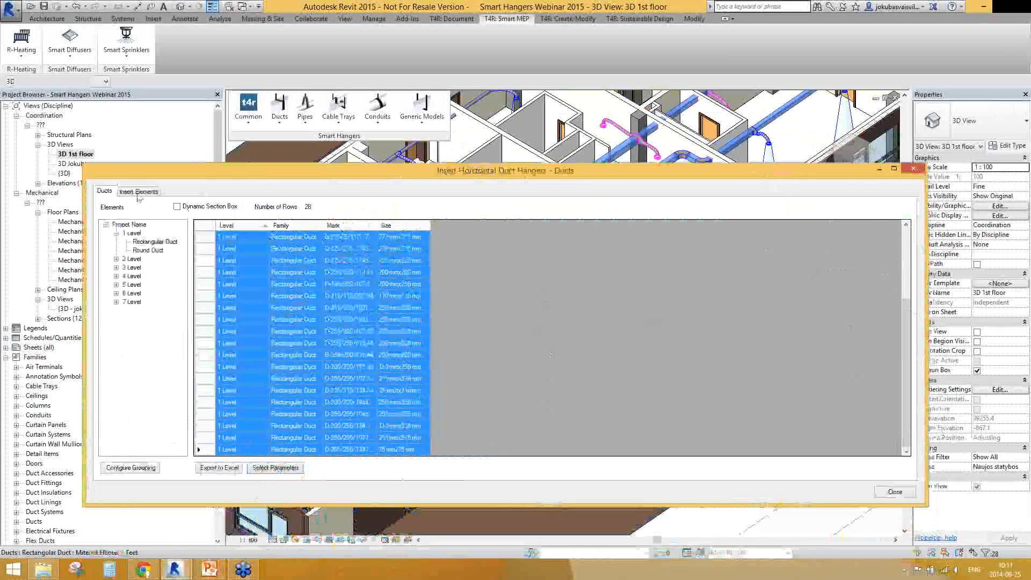
Add the 50x5 type of M_Duct Hanger_Rectangular as the hanger to insert
{"action": "left_click", "coordinate": [138, 192]}
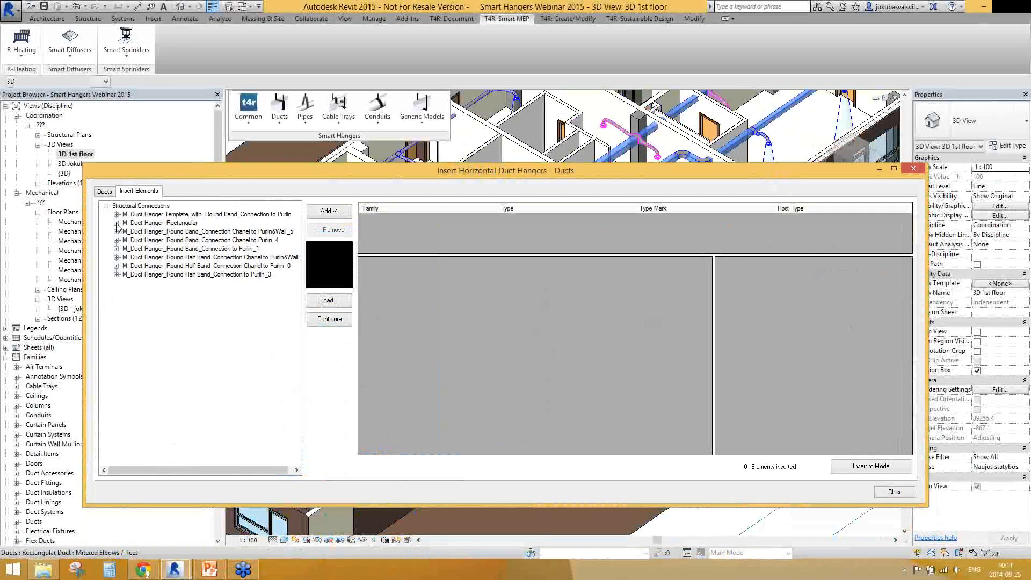
{"action": "left_click", "coordinate": [116, 223]}
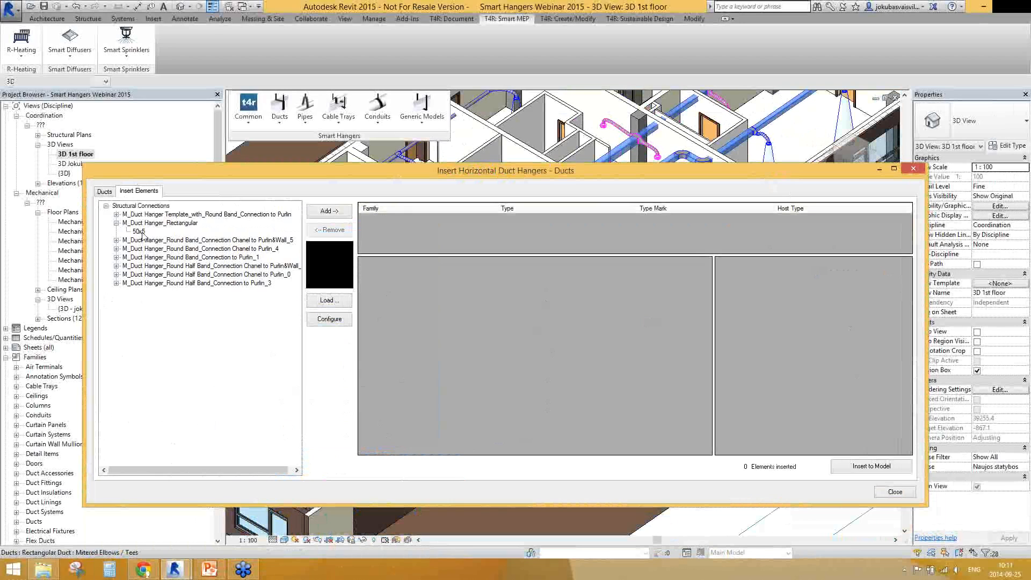
{"action": "left_click", "coordinate": [141, 232]}
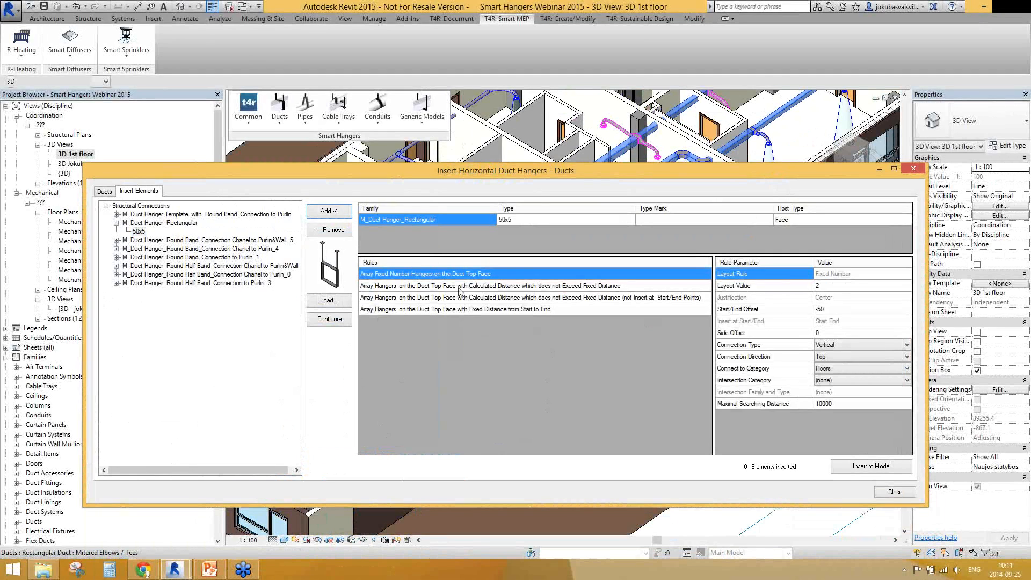
Compare the hanger array rules and choose Array Fixed Number Hangers on the Duct Top Face
{"action": "key", "text": "Down"}
{"action": "key", "text": "Down"}
{"action": "key", "text": "Down"}
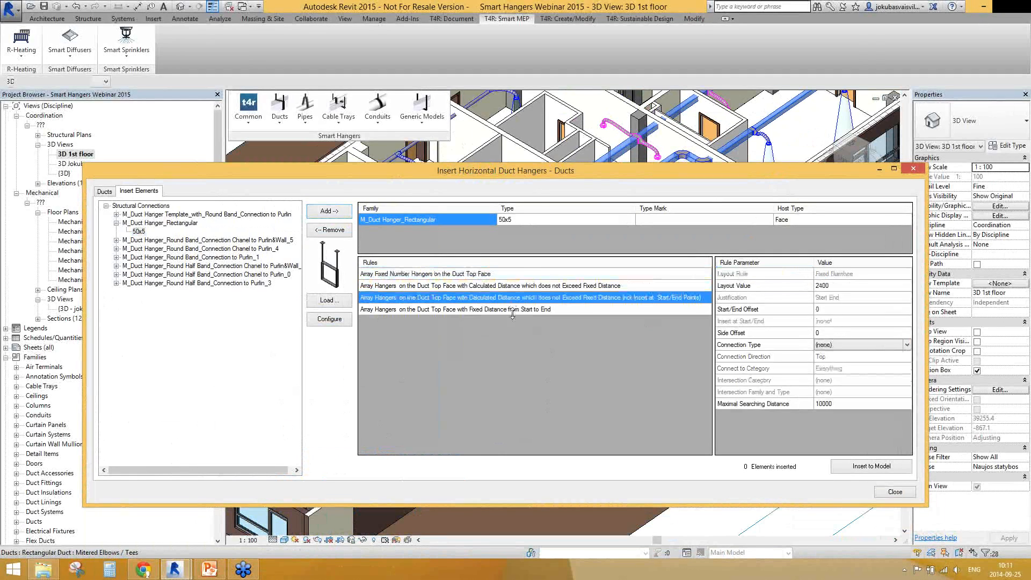
{"action": "key", "text": "Up"}
{"action": "key", "text": "Up"}
{"action": "key", "text": "Down"}
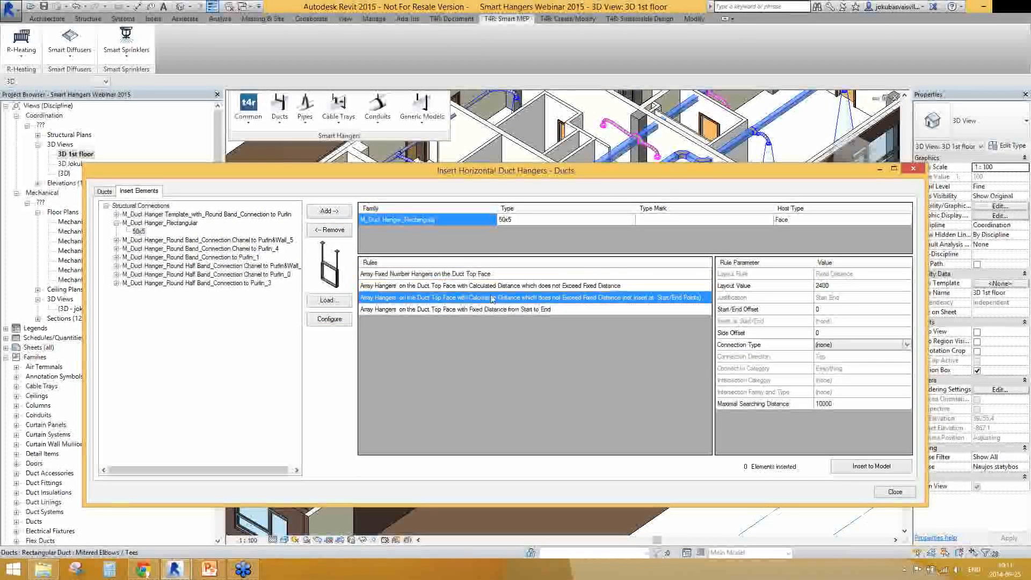
{"action": "left_click", "coordinate": [397, 274]}
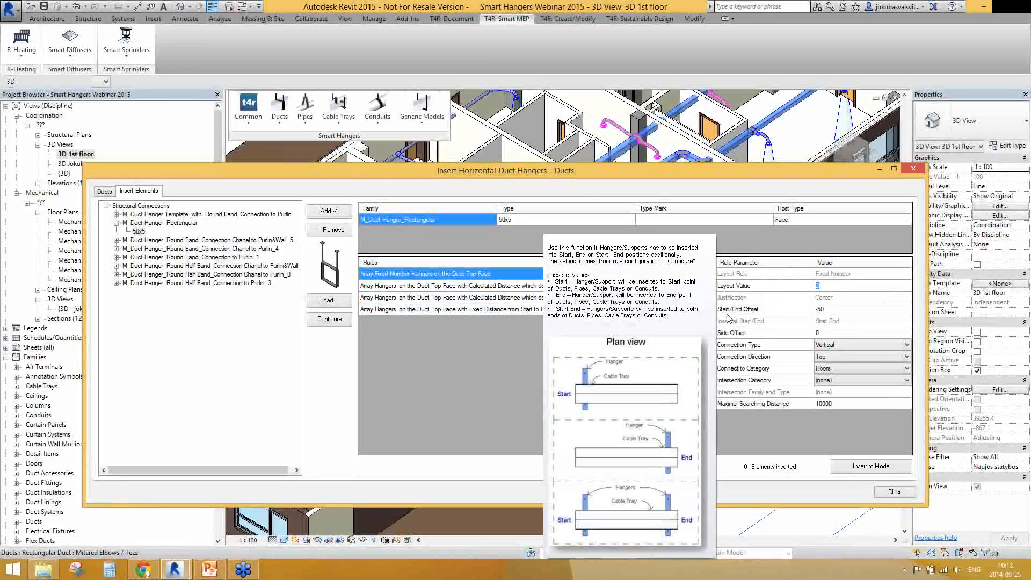
Check the rule's Start/End Offset and choose the Vertical connection type with the Top connection direction
{"action": "mouse_move", "coordinate": [731, 316]}
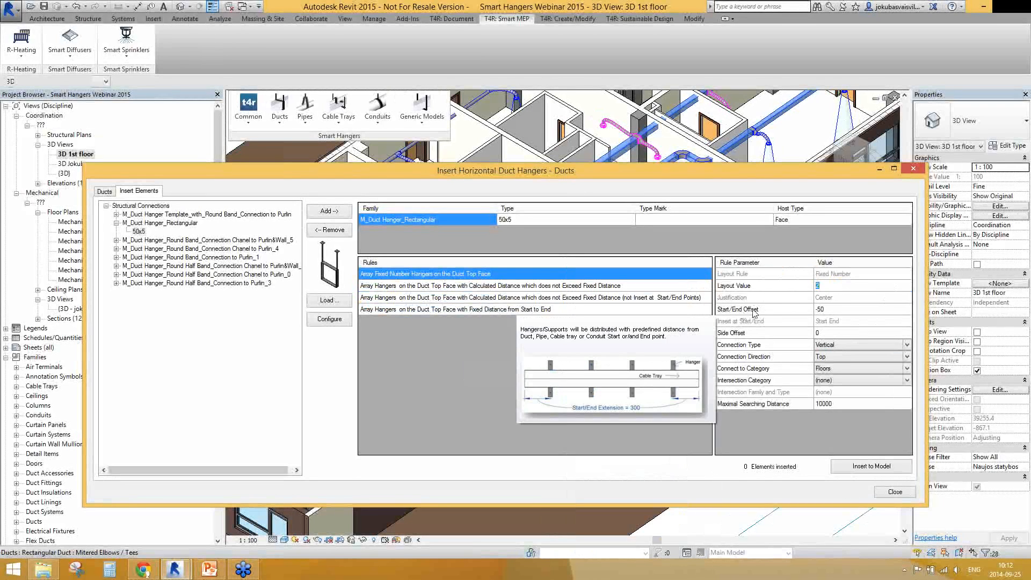
{"action": "left_click", "coordinate": [833, 310]}
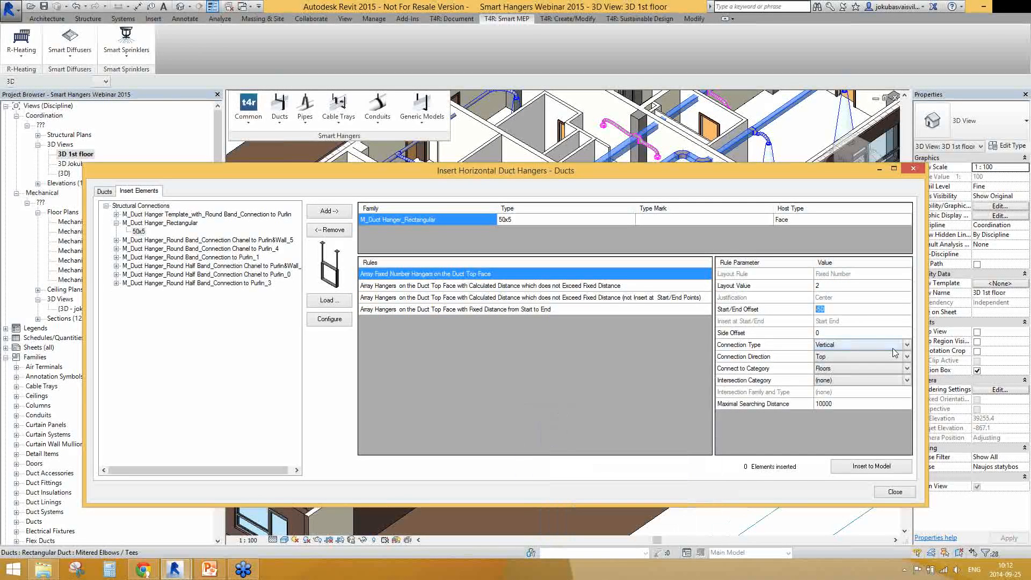
{"action": "left_click", "coordinate": [906, 346]}
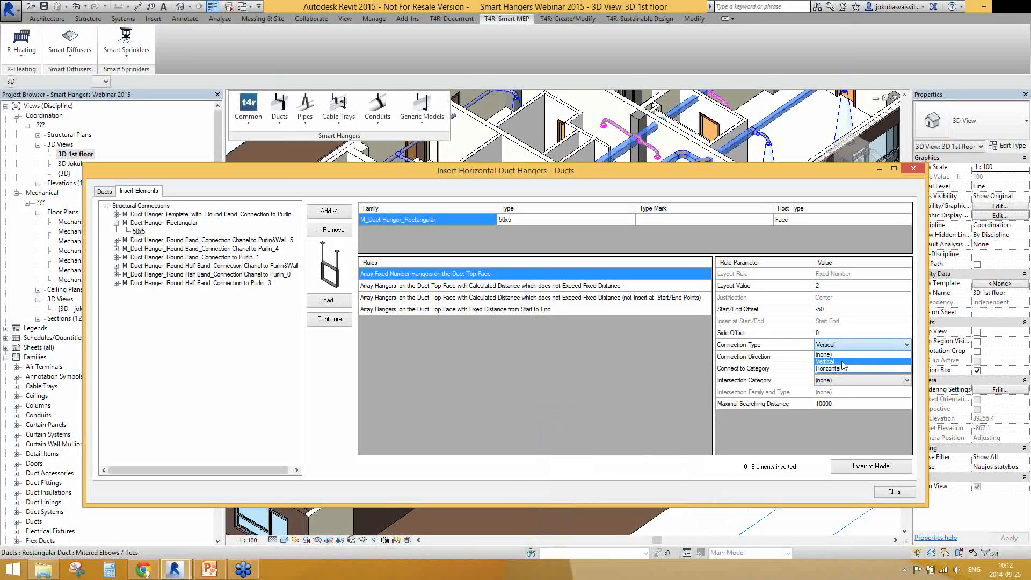
{"action": "left_click", "coordinate": [842, 362]}
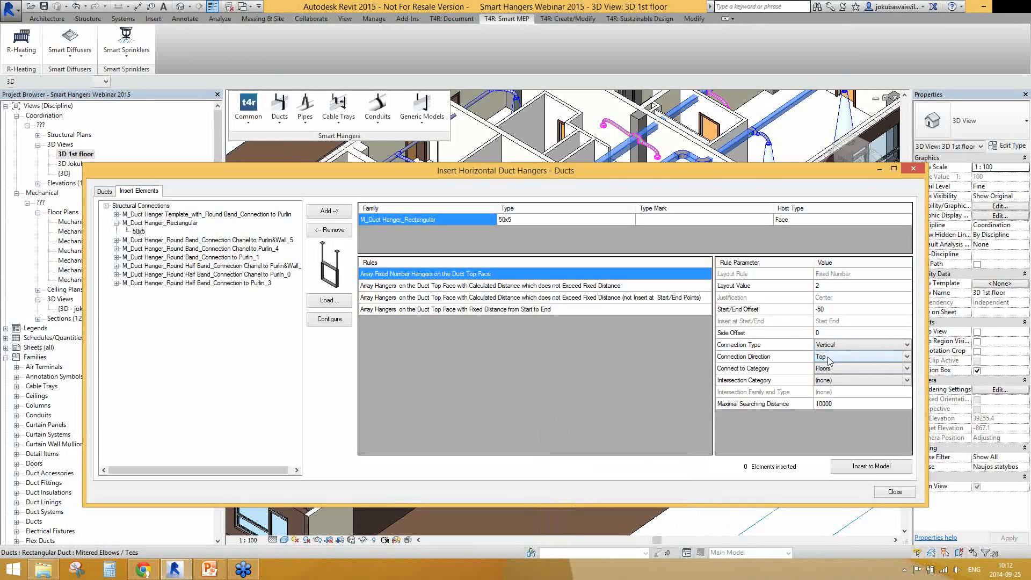
{"action": "mouse_move", "coordinate": [810, 358]}
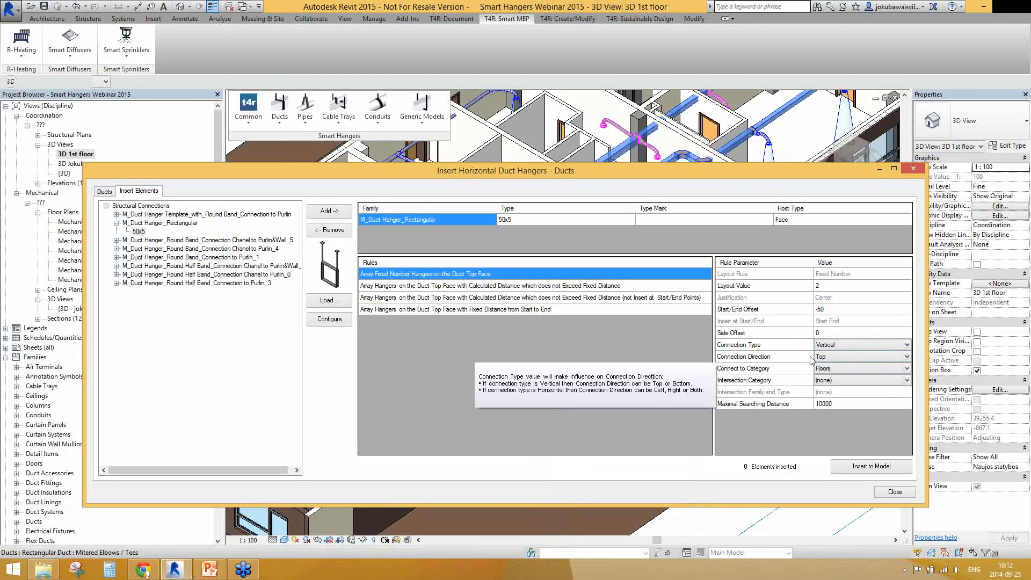
{"action": "left_click", "coordinate": [907, 357]}
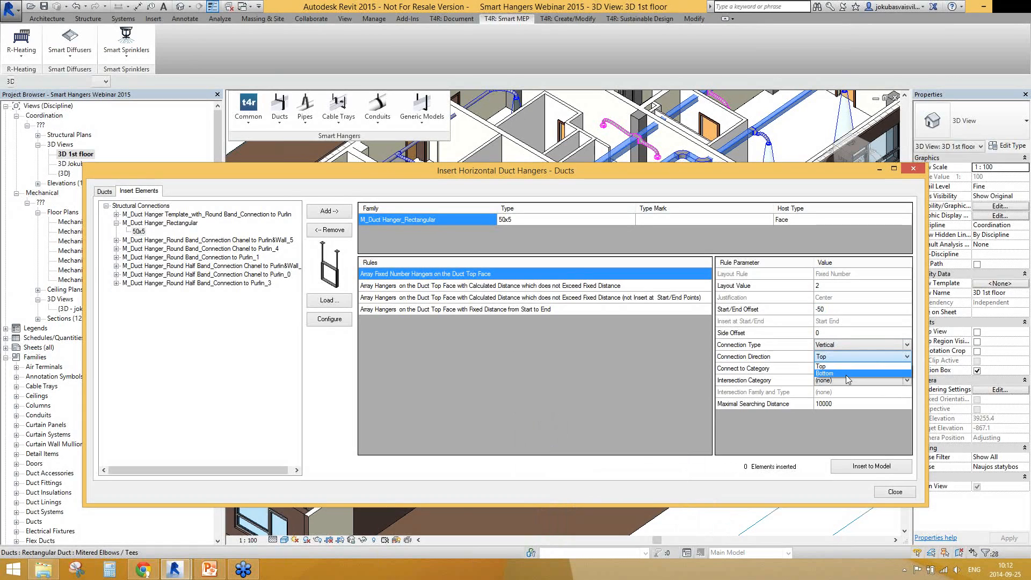
{"action": "left_click", "coordinate": [840, 366]}
Choose Floors as the category the hangers connect to and leave the Intersection Category at (none)
{"action": "mouse_move", "coordinate": [752, 371]}
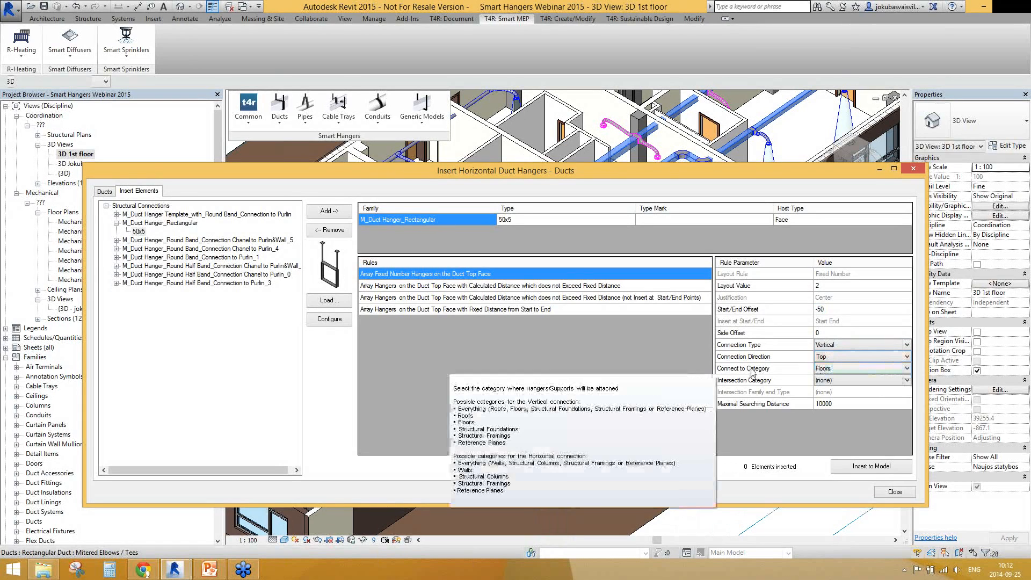
{"action": "left_click", "coordinate": [907, 369]}
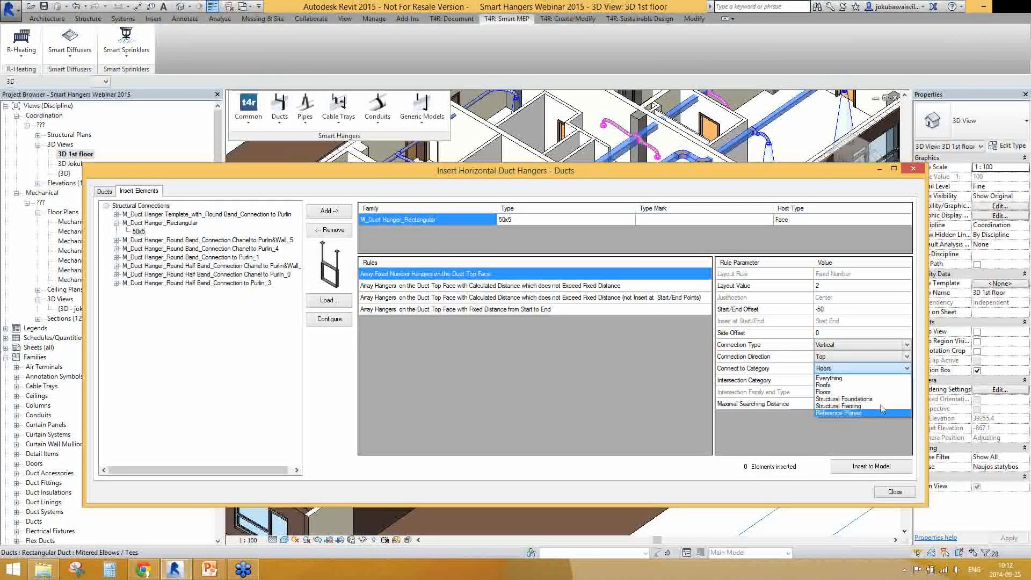
{"action": "left_click", "coordinate": [836, 392]}
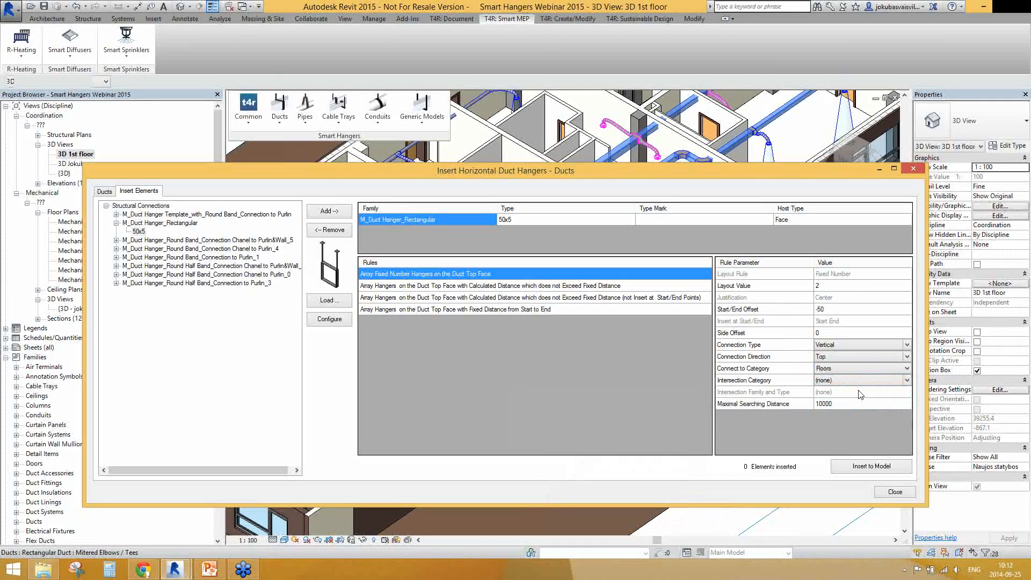
{"action": "left_click", "coordinate": [907, 380]}
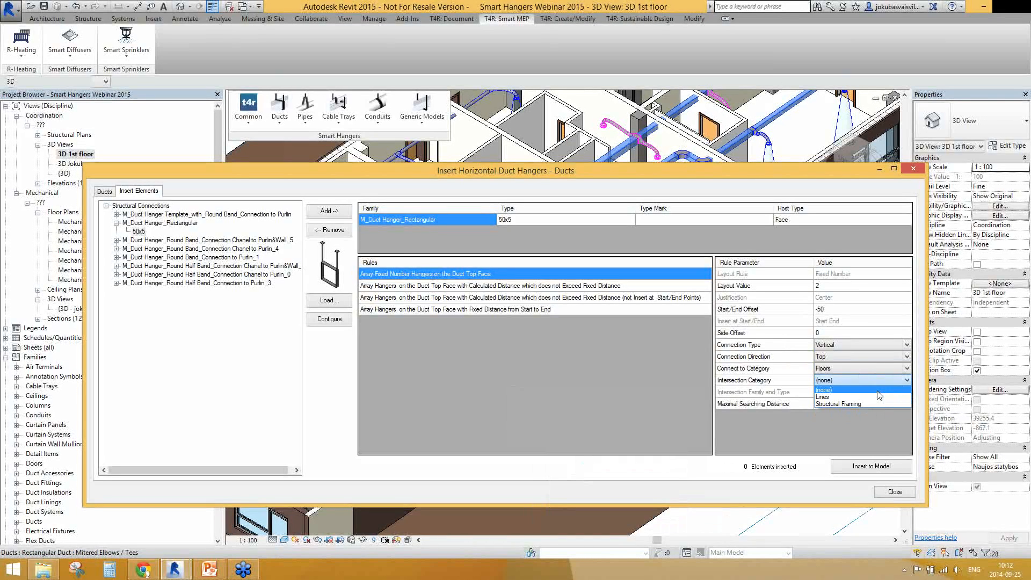
{"action": "left_click", "coordinate": [907, 381]}
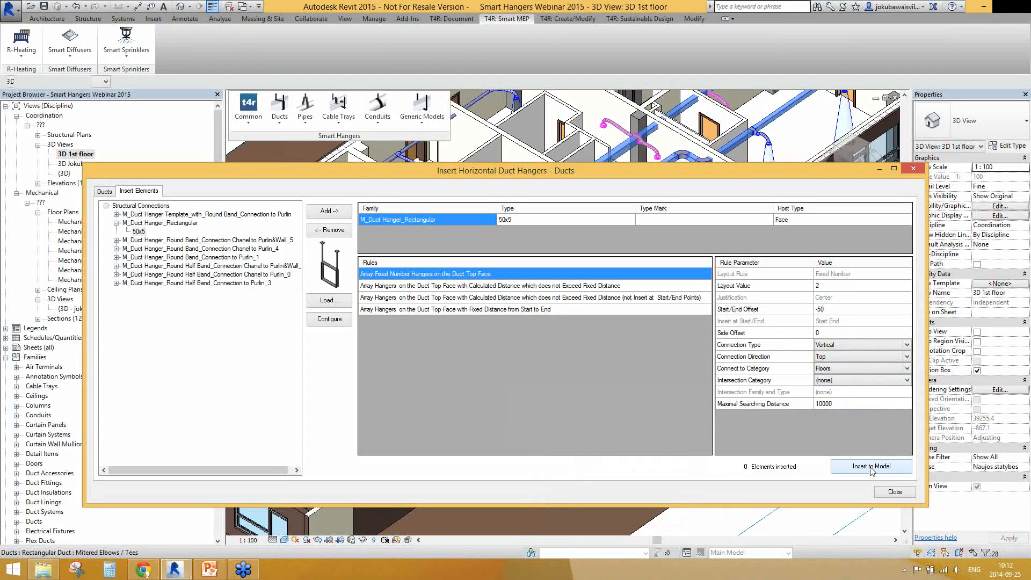
Insert the rectangular hangers into the model, close the insertion window and check them in the 3D view
{"action": "left_click", "coordinate": [871, 467]}
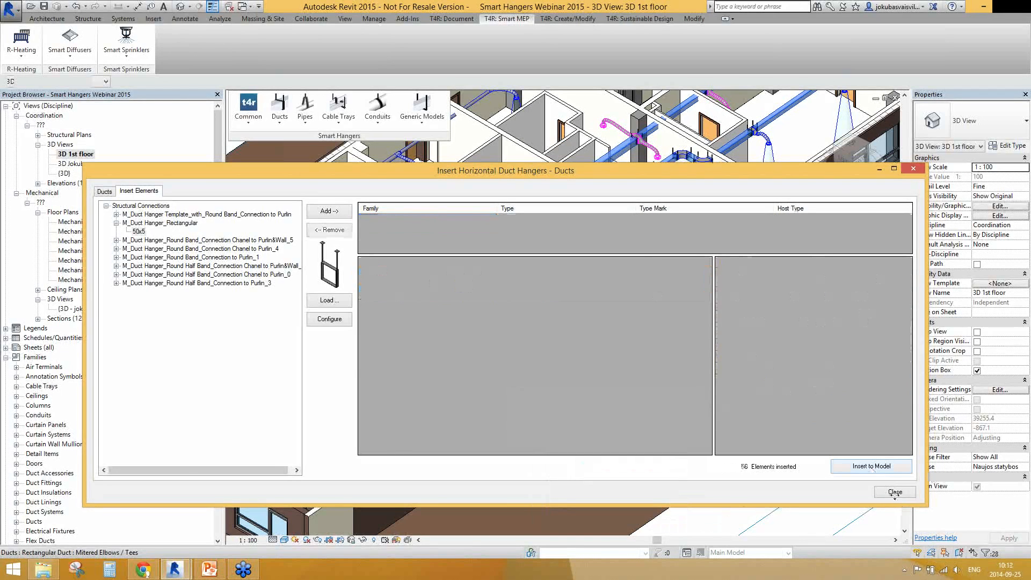
{"action": "left_click", "coordinate": [895, 492]}
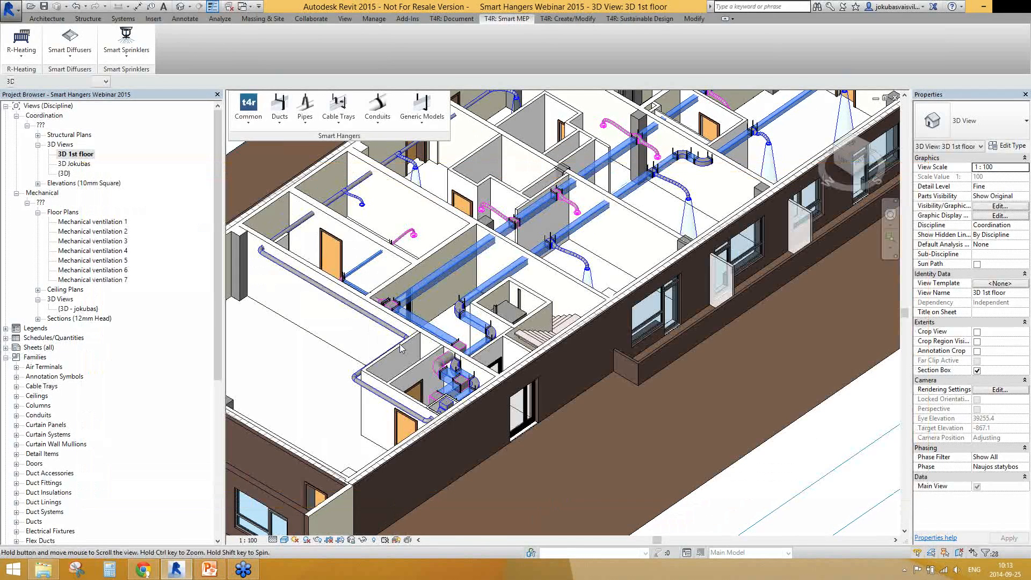
{"action": "scroll", "coordinate": [402, 348], "scroll_direction": "up", "scroll_amount": 5}
{"action": "scroll", "coordinate": [408, 357], "scroll_direction": "down", "scroll_amount": 6}
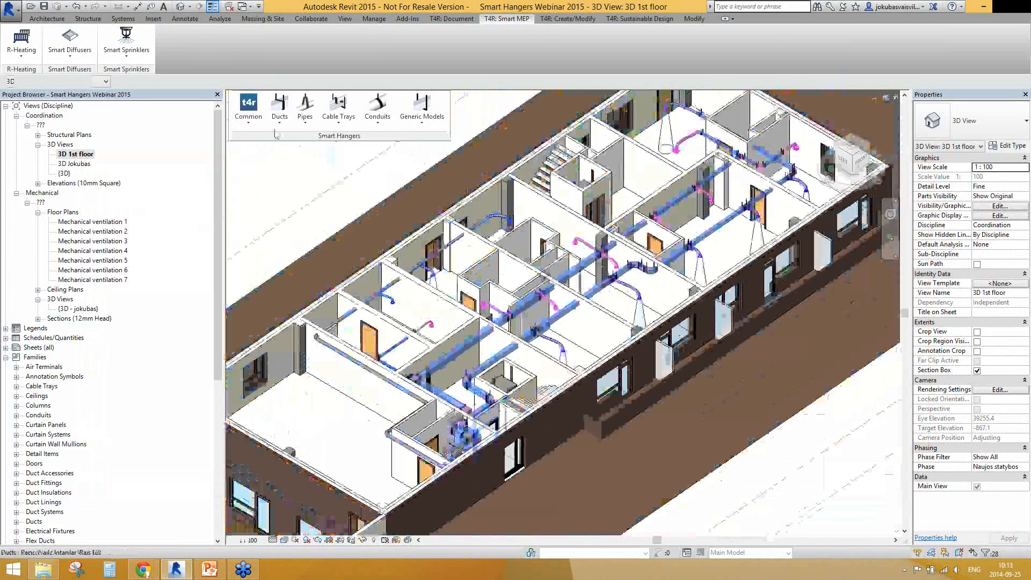
Start inserting horizontal duct hangers again and select the round ducts on 1 Level
{"action": "left_click", "coordinate": [279, 108]}
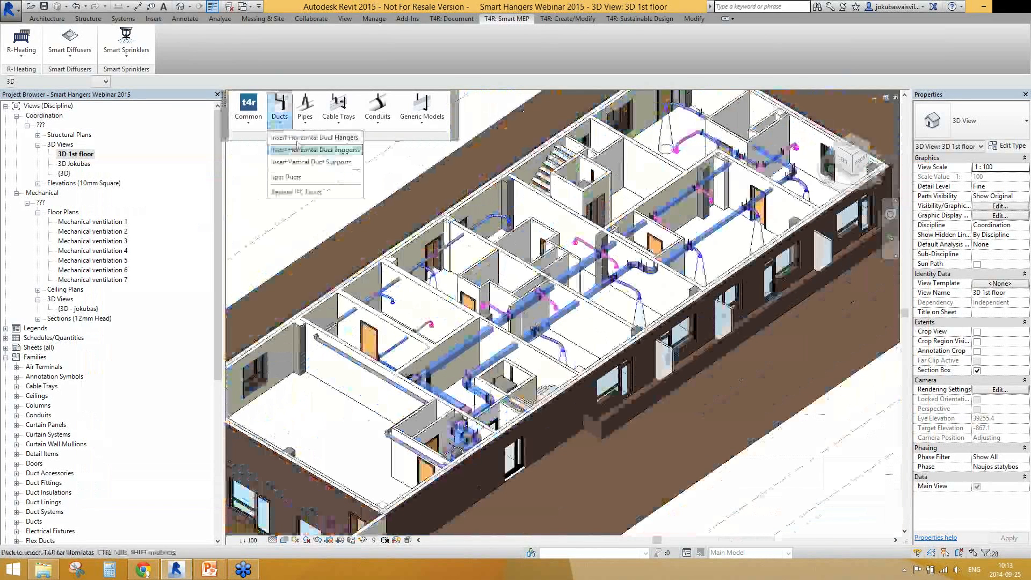
{"action": "left_click", "coordinate": [314, 137]}
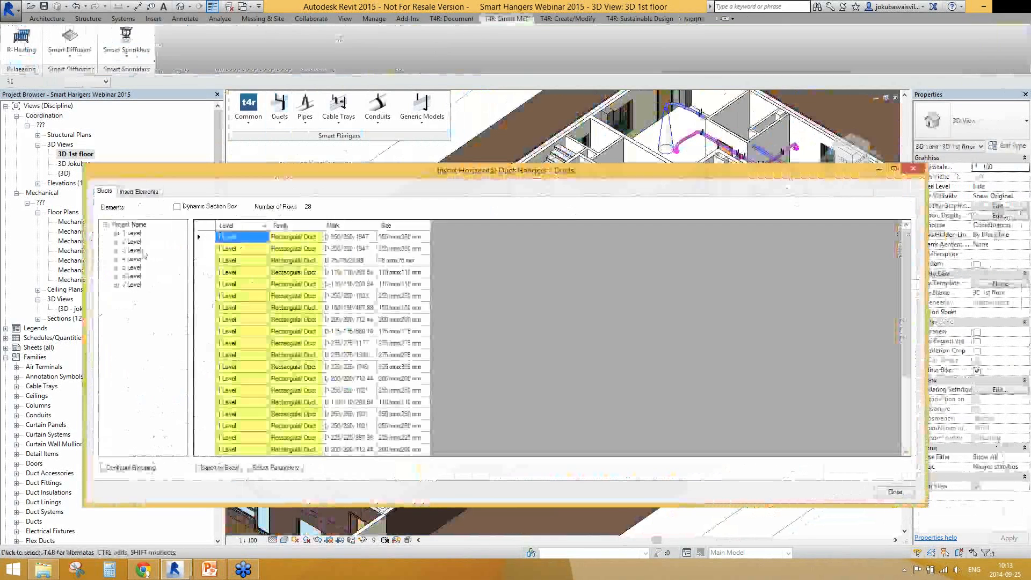
{"action": "left_click", "coordinate": [116, 233]}
{"action": "left_click", "coordinate": [148, 251]}
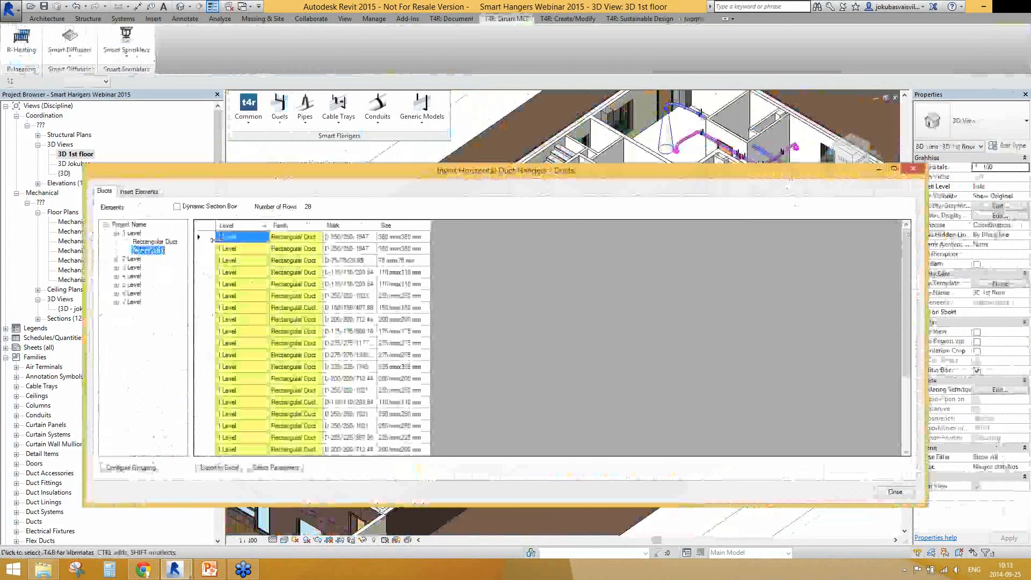
{"action": "left_click_drag", "start_coordinate": [205, 313], "coordinate": [205, 331]}
Insert the Flange Connection OSB - 10 type of the M_Duct Hanger Template with Round Band on the ducts and check the placed hangers
{"action": "left_click", "coordinate": [139, 191]}
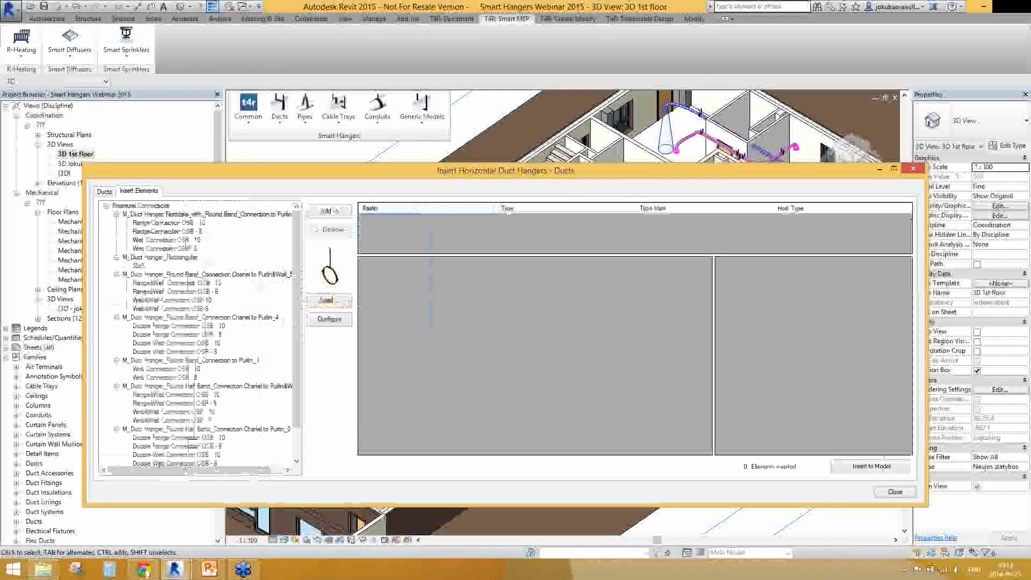
{"action": "left_click", "coordinate": [171, 223]}
{"action": "left_click", "coordinate": [329, 211]}
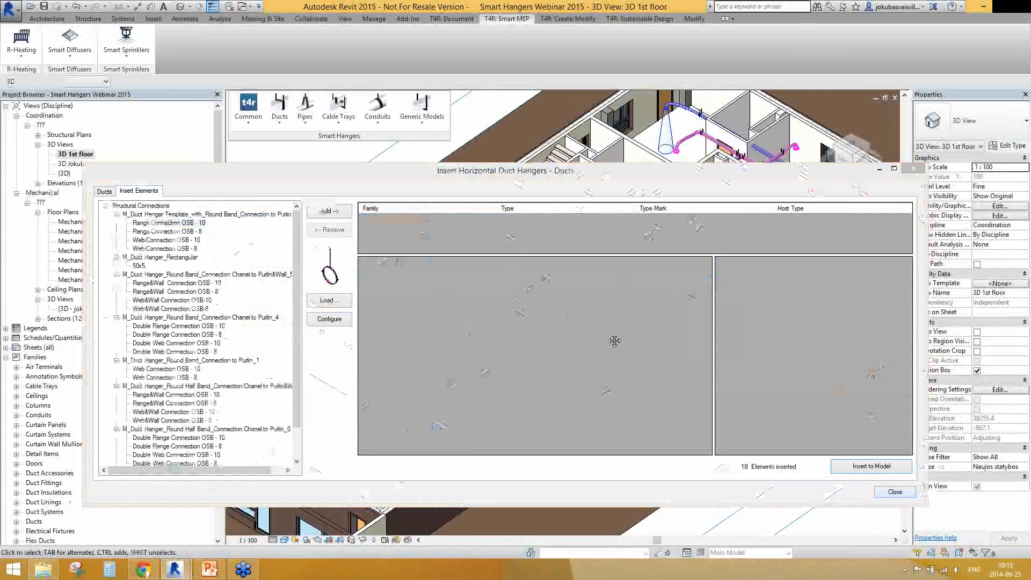
{"action": "left_click", "coordinate": [895, 493]}
{"action": "scroll", "coordinate": [359, 339], "scroll_direction": "up", "scroll_amount": 5}
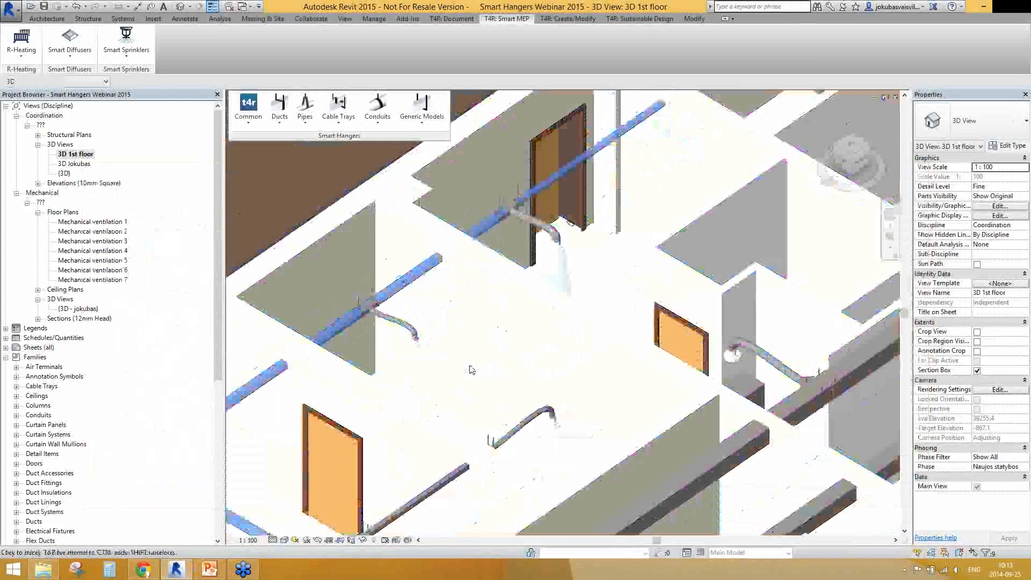
{"action": "scroll", "coordinate": [498, 377], "scroll_direction": "up", "scroll_amount": 3}
{"action": "scroll", "coordinate": [498, 376], "scroll_direction": "down", "scroll_amount": 3}
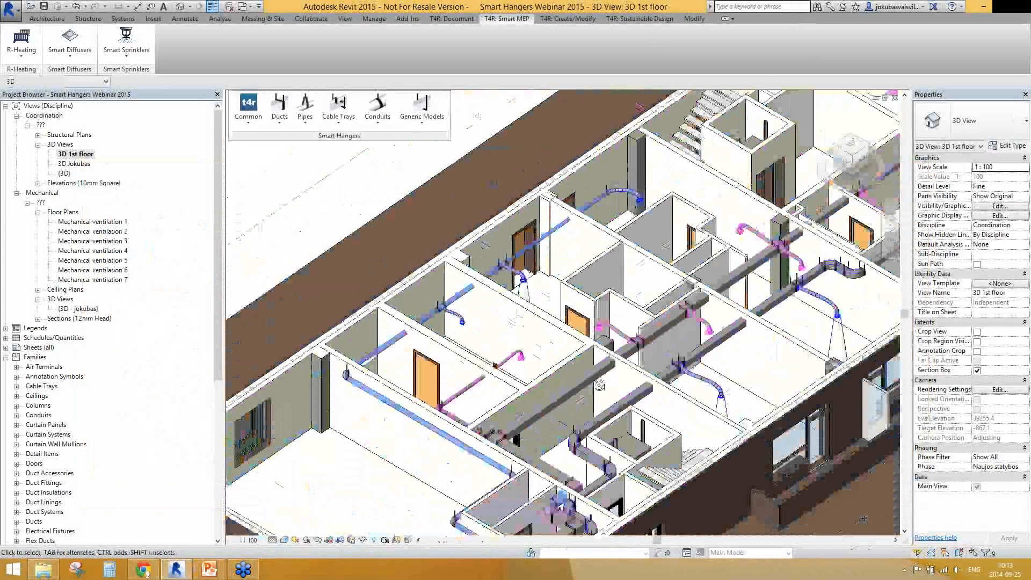
Resize the section box vertically to include the ground and upper floors, and pull its front side in past the façade
{"action": "middle_click_drag", "start_coordinate": [600, 385], "coordinate": [757, 464], "text": "shift"}
{"action": "scroll", "coordinate": [615, 393], "scroll_direction": "down", "scroll_amount": 4}
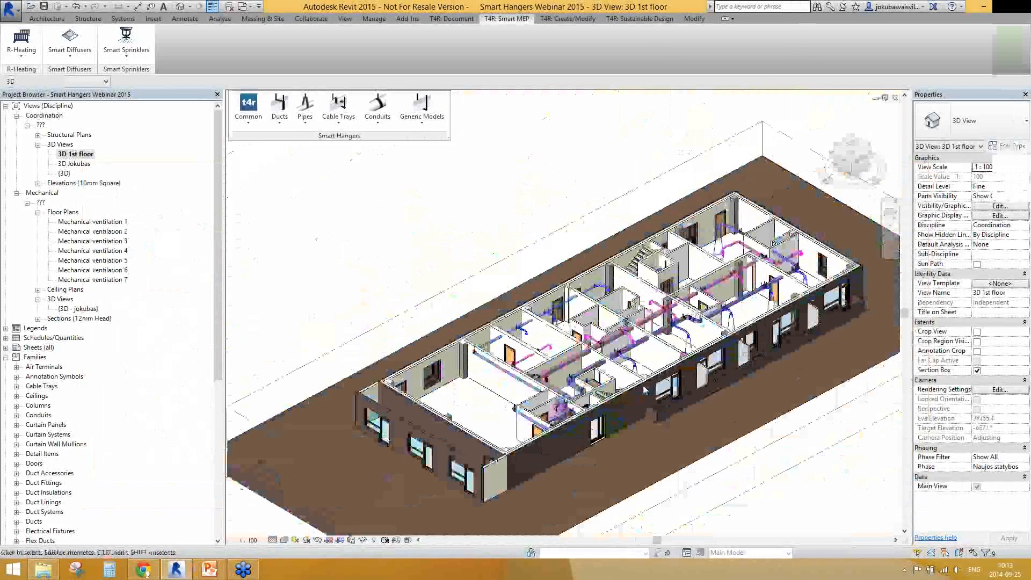
{"action": "left_click", "coordinate": [720, 471]}
{"action": "left_click_drag", "start_coordinate": [654, 440], "coordinate": [644, 408]}
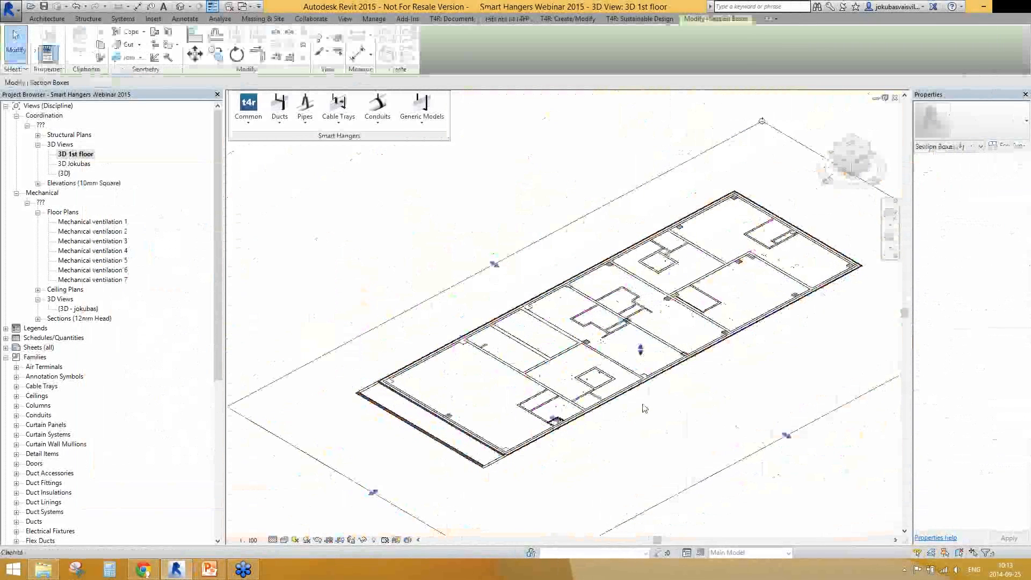
{"action": "key", "text": "ctrl+z"}
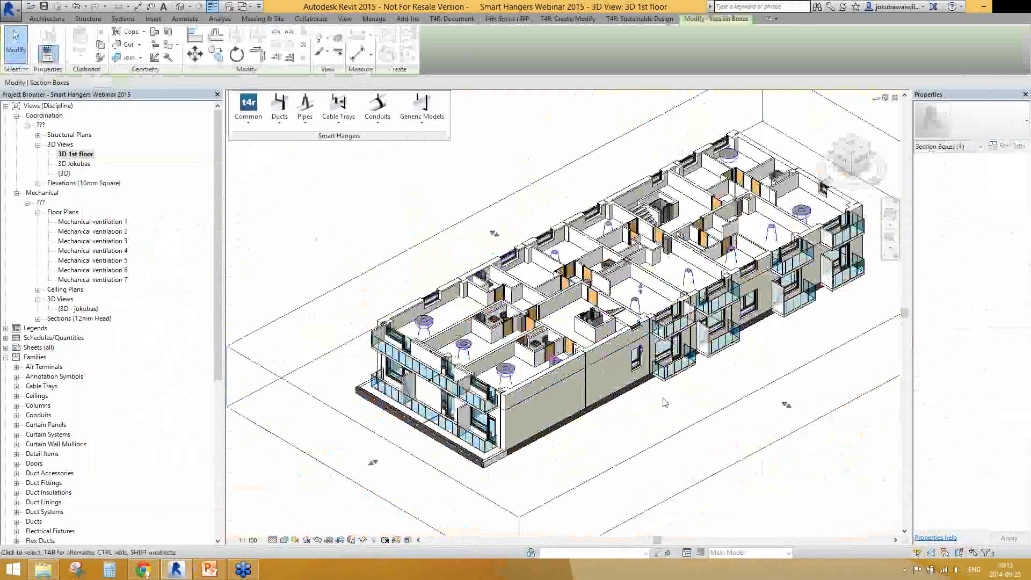
{"action": "middle_click_drag", "start_coordinate": [656, 418], "coordinate": [616, 376], "text": "shift"}
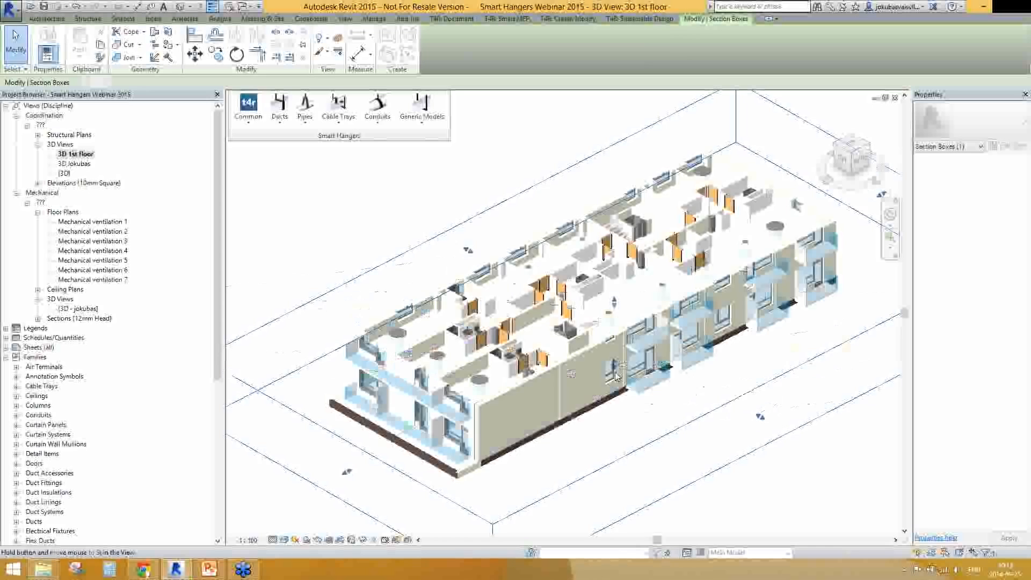
{"action": "middle_click_drag", "start_coordinate": [616, 376], "coordinate": [617, 317], "text": "shift"}
{"action": "middle_click_drag", "start_coordinate": [769, 360], "coordinate": [779, 429], "text": "shift"}
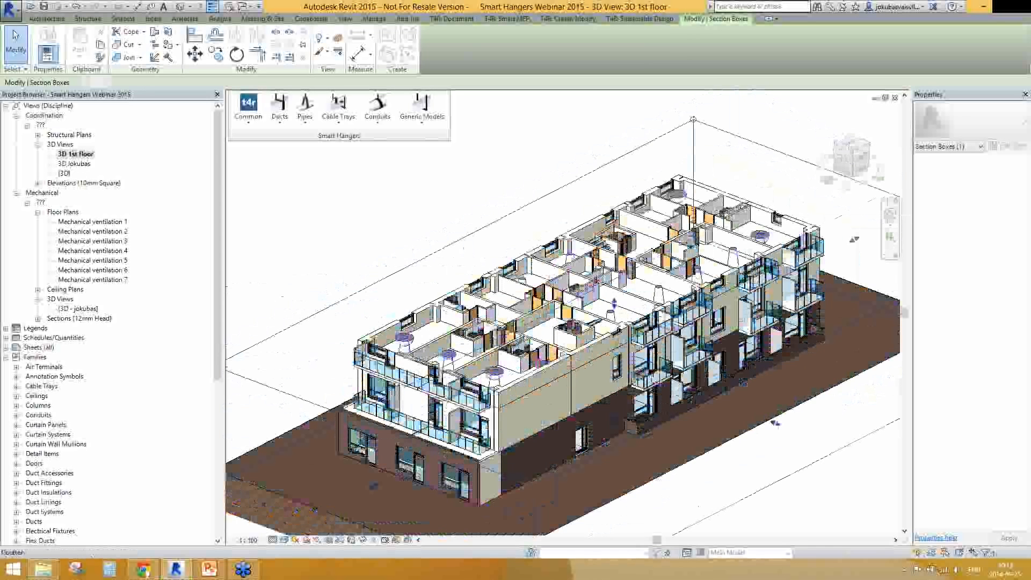
{"action": "left_click_drag", "start_coordinate": [775, 424], "coordinate": [699, 403]}
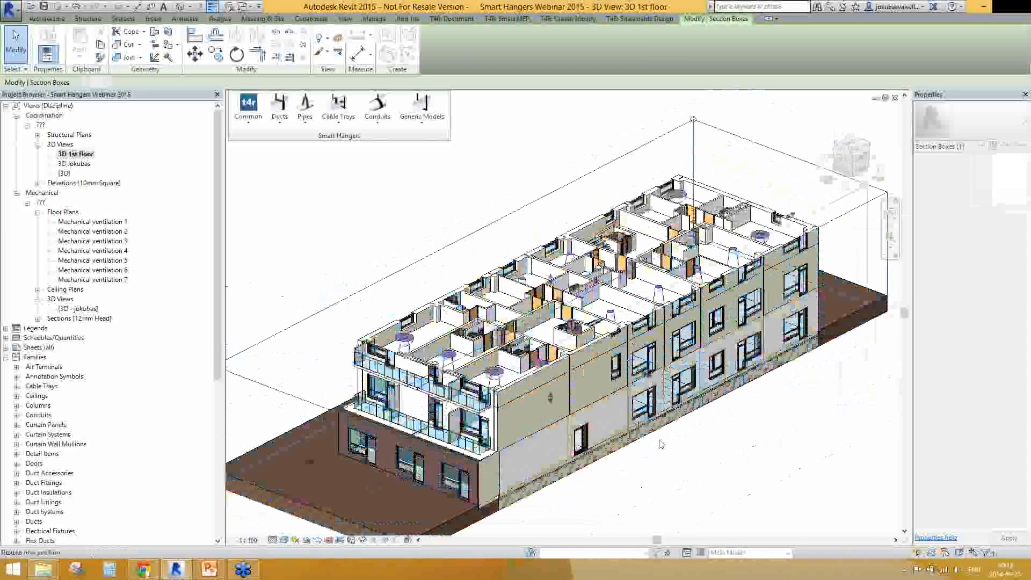
{"action": "middle_click_drag", "start_coordinate": [661, 444], "coordinate": [658, 400], "text": "shift"}
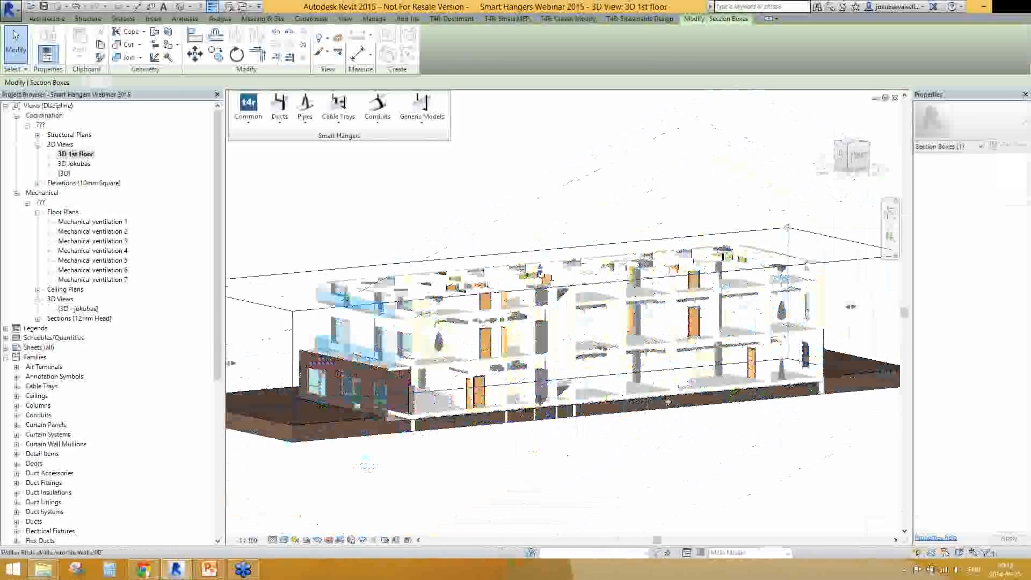
Set the offset of the 175 x 175 mm rectangular supply air duct below the first-floor slab to 2500 mm and inspect its hangers
{"action": "scroll", "coordinate": [668, 402], "scroll_direction": "up", "scroll_amount": 5}
{"action": "middle_click_drag", "start_coordinate": [682, 366], "coordinate": [608, 387], "text": "shift"}
{"action": "left_click", "coordinate": [618, 355]}
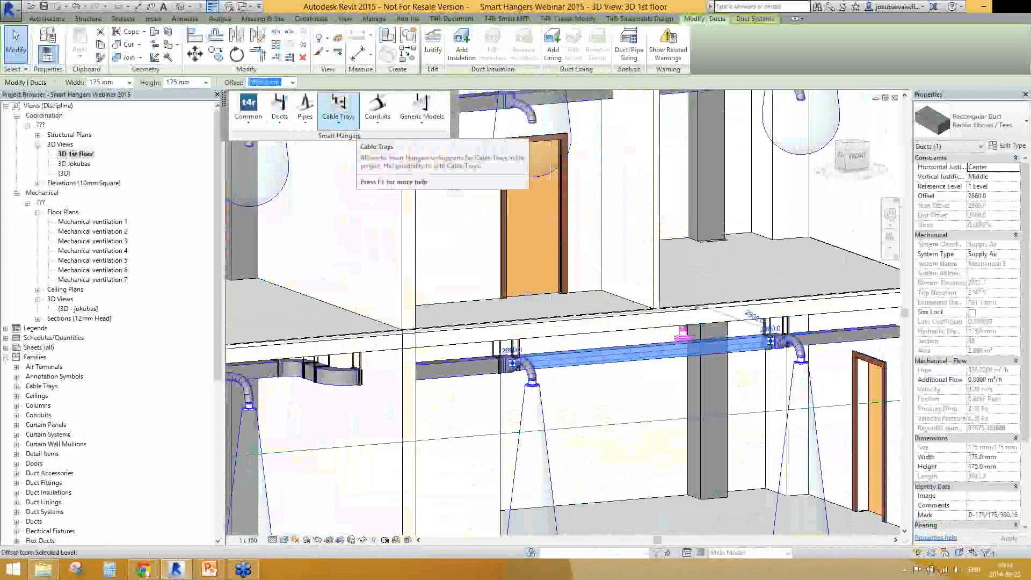
{"action": "type", "text": "2500"}
{"action": "middle_click_drag", "start_coordinate": [651, 379], "coordinate": [497, 321], "text": "shift"}
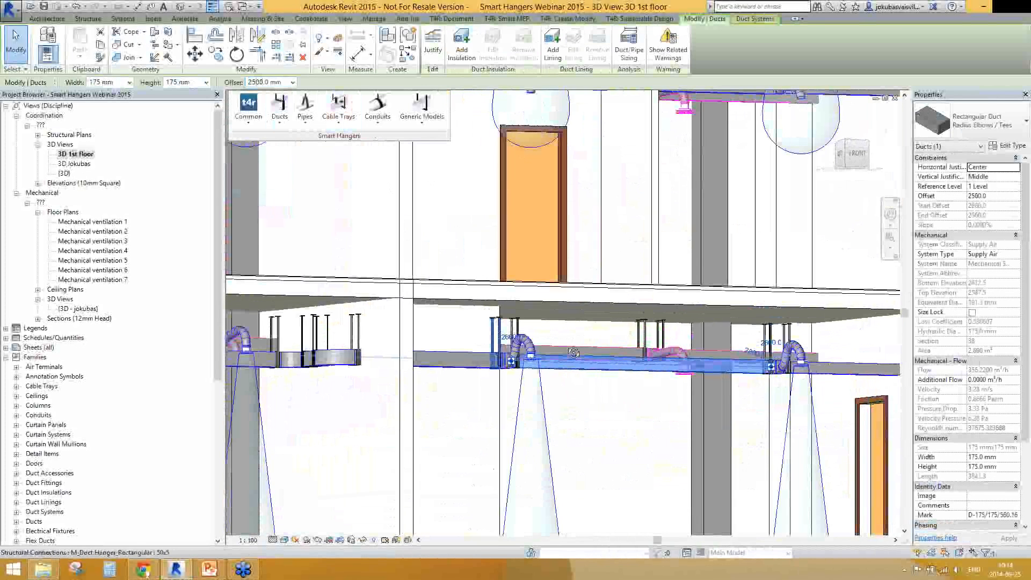
{"action": "middle_click_drag", "start_coordinate": [574, 352], "coordinate": [580, 376], "text": "shift"}
Try to start Modify Hangers/Supports with the lowered duct selected
{"action": "left_click", "coordinate": [248, 116]}
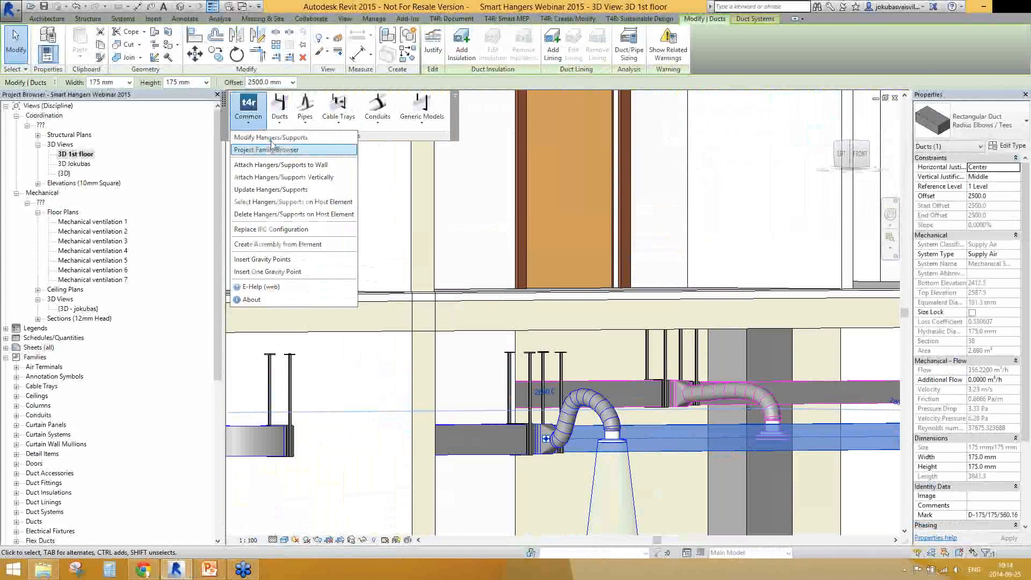
{"action": "left_click", "coordinate": [270, 139]}
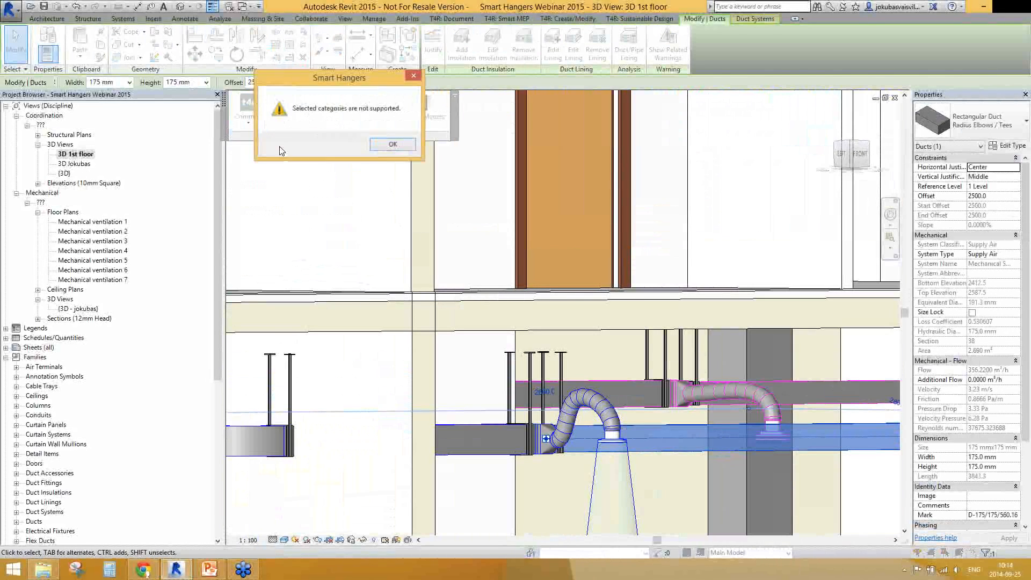
{"action": "left_click", "coordinate": [392, 145]}
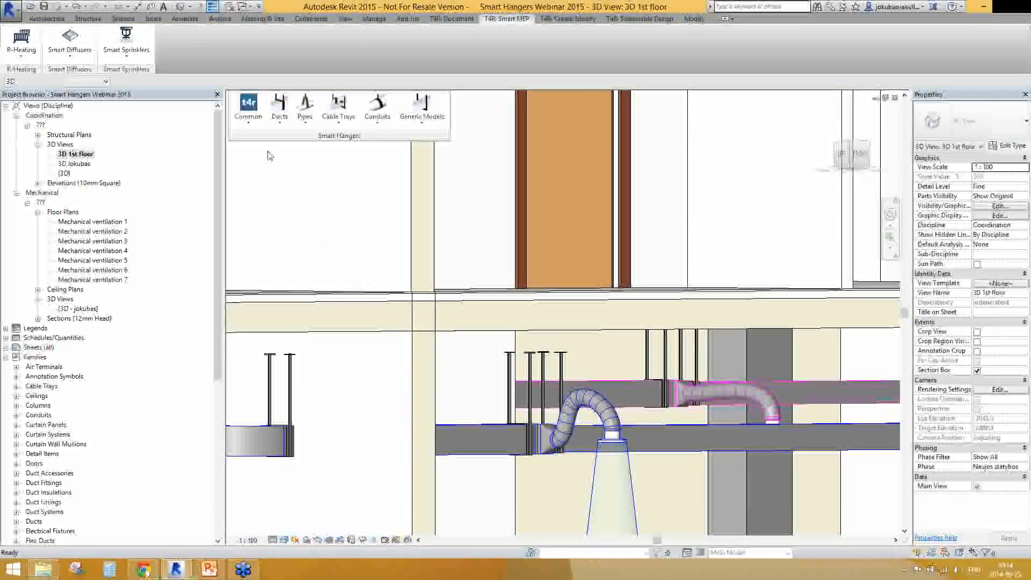
Open the Modify Hangers/Supports list of structural connections and move its window aside to view the hangers in the model
{"action": "left_click", "coordinate": [248, 108]}
{"action": "left_click", "coordinate": [270, 152]}
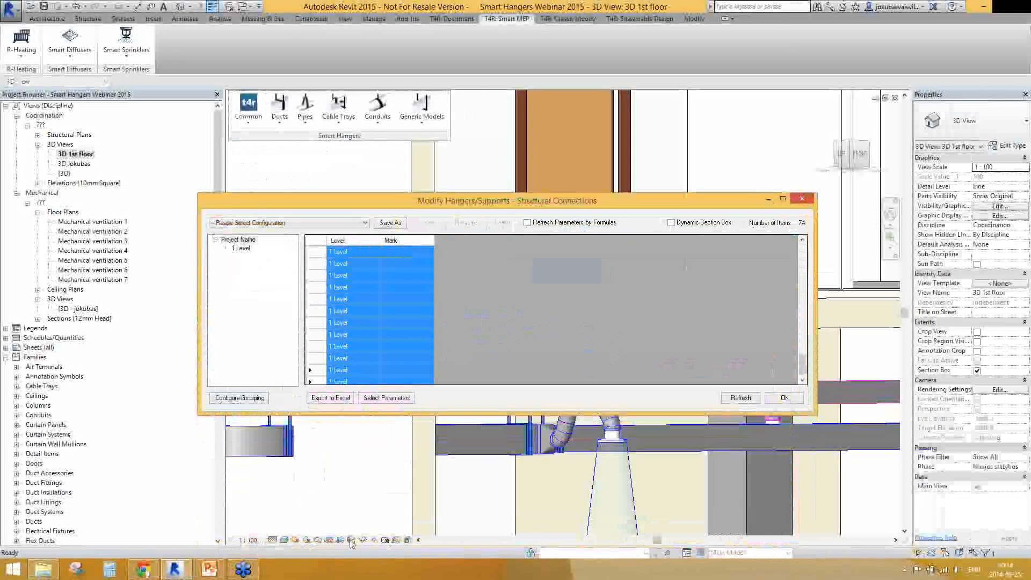
{"action": "left_click_drag", "start_coordinate": [504, 213], "coordinate": [557, 46]}
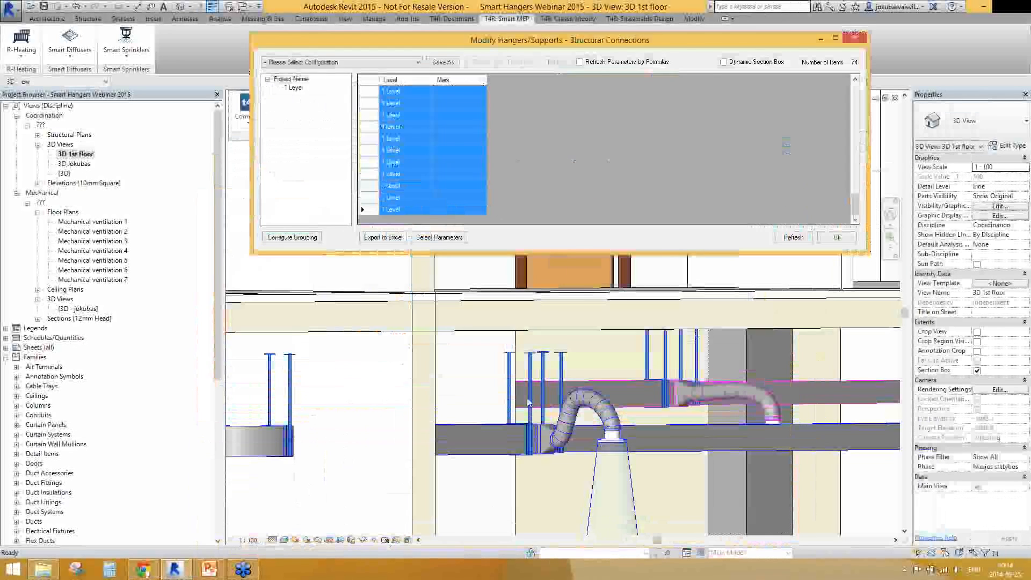
{"action": "left_click_drag", "start_coordinate": [400, 51], "coordinate": [448, 291]}
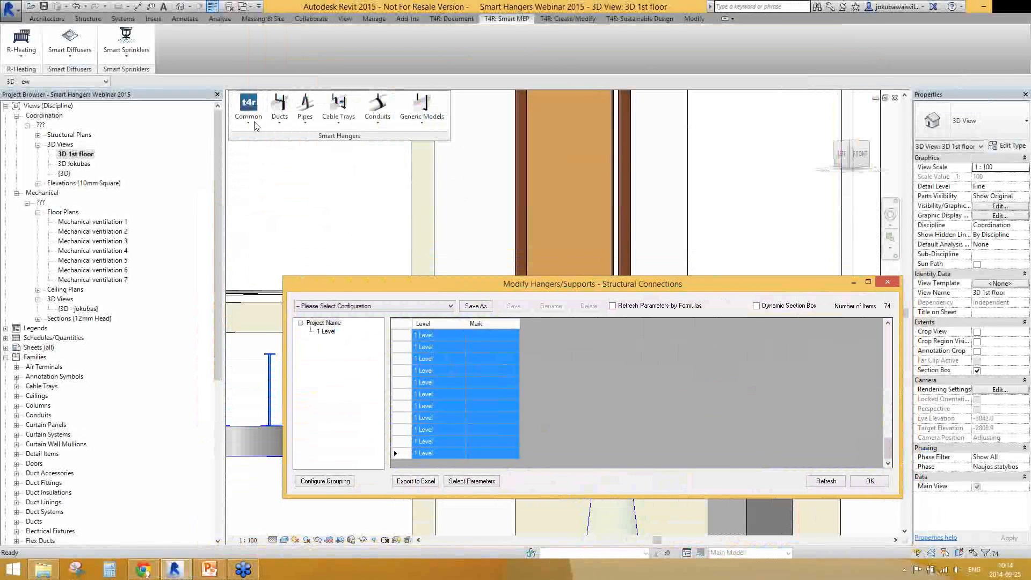
Move the Modify Hangers/Supports window clear of the ducts, update all 74 selected hangers, and inspect them along the lowered duct
{"action": "left_click", "coordinate": [250, 111]}
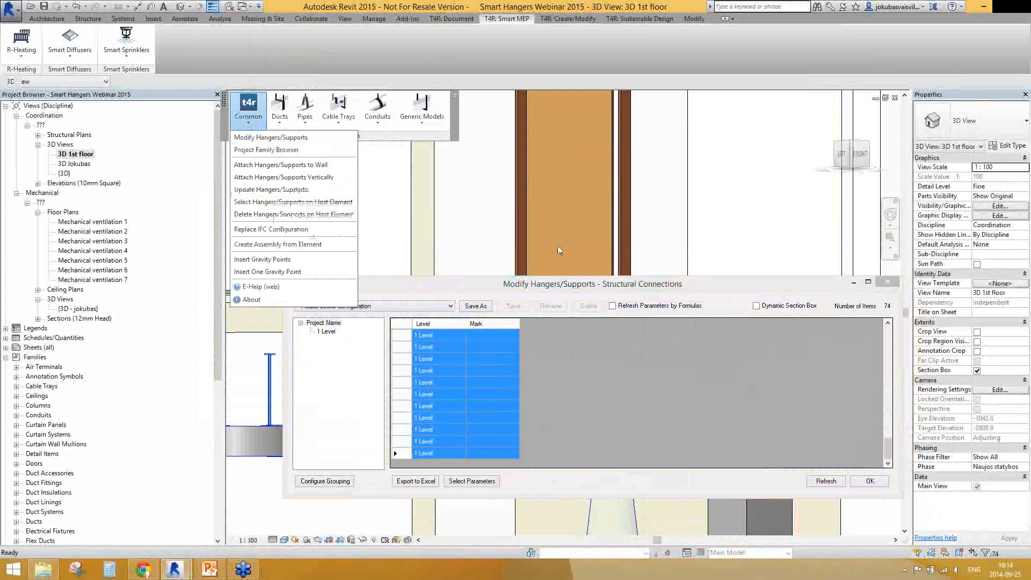
{"action": "left_click", "coordinate": [541, 285]}
{"action": "left_click_drag", "start_coordinate": [541, 285], "coordinate": [576, 116]}
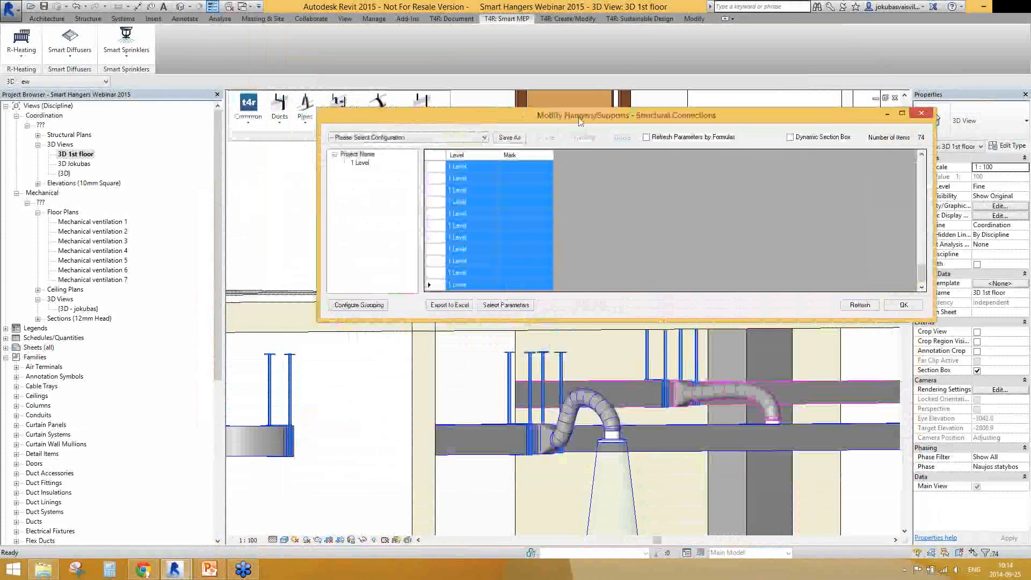
{"action": "left_click", "coordinate": [249, 109]}
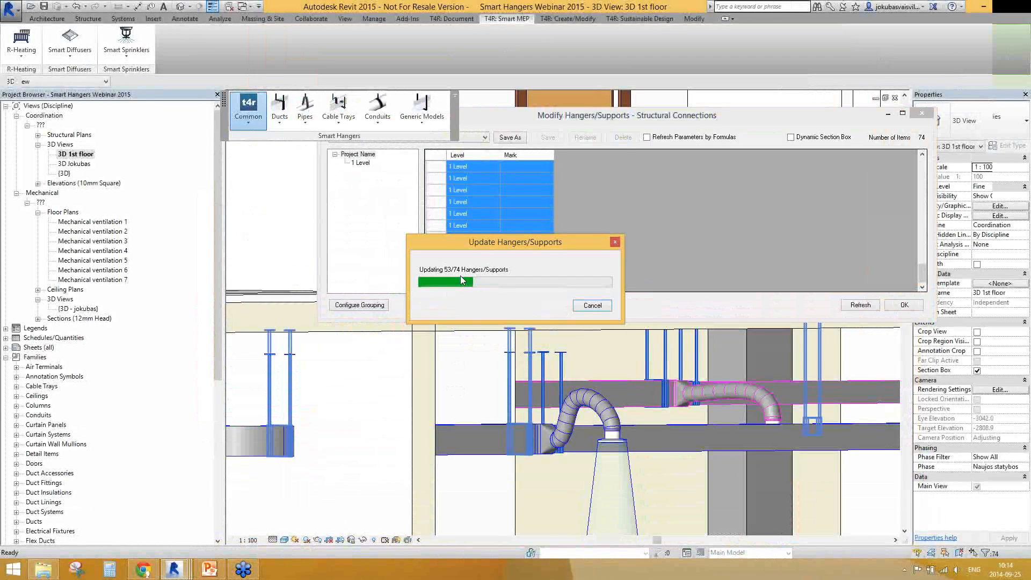
{"action": "middle_click_drag", "start_coordinate": [768, 382], "coordinate": [618, 416], "text": "shift"}
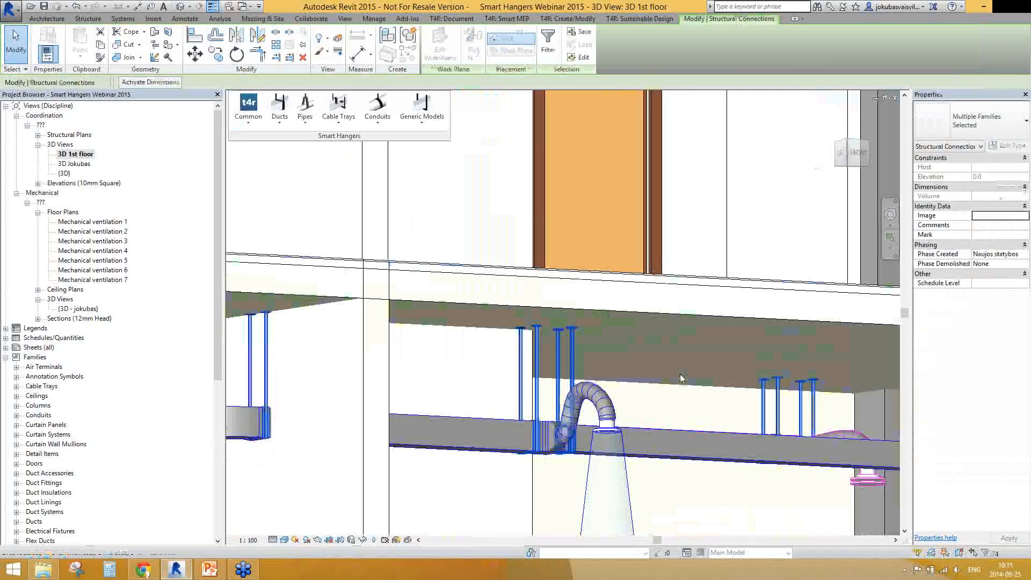
{"action": "key", "text": "Escape"}
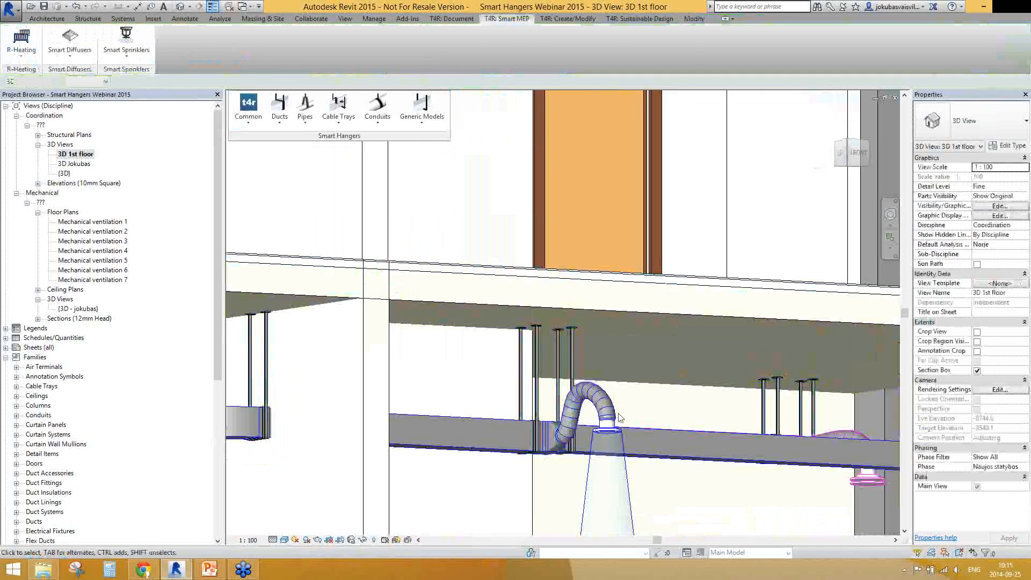
Set the offset of the 175 x 175 mm rectangular supply air duct below the first-floor slab to 2000 mm
{"action": "scroll", "coordinate": [428, 343], "scroll_direction": "down", "scroll_amount": 2}
{"action": "left_click", "coordinate": [633, 404]}
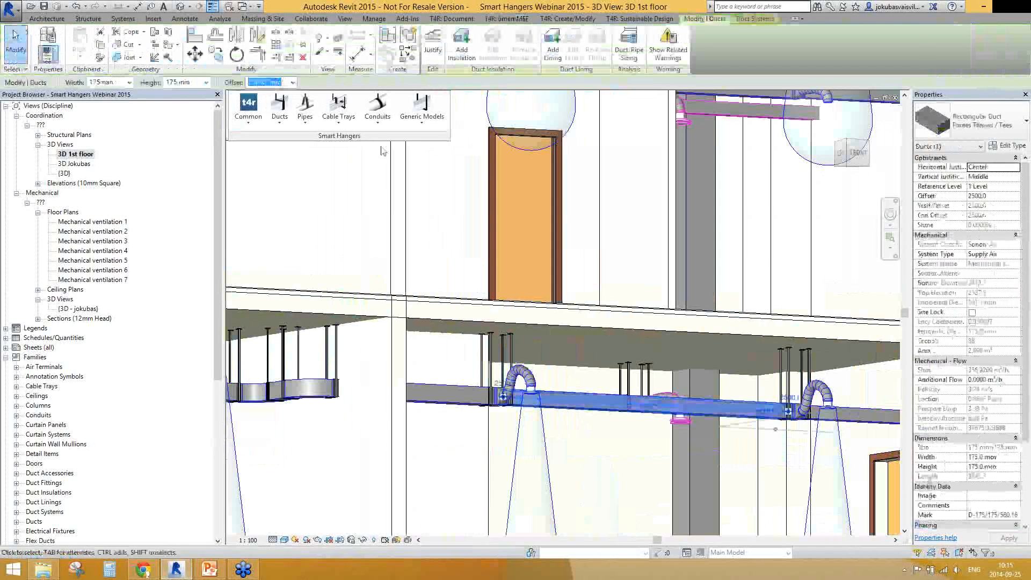
{"action": "type", "text": "2000"}
{"action": "key", "text": "Return"}
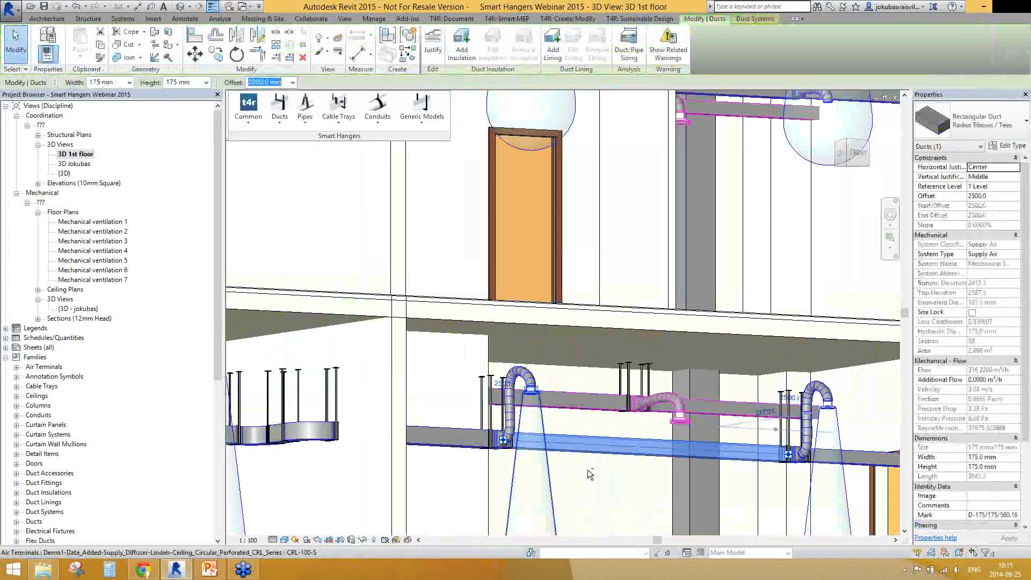
Select the hangers hosted on the lowered rectangular duct and attach them vertically to the Floors category
{"action": "left_click", "coordinate": [248, 108]}
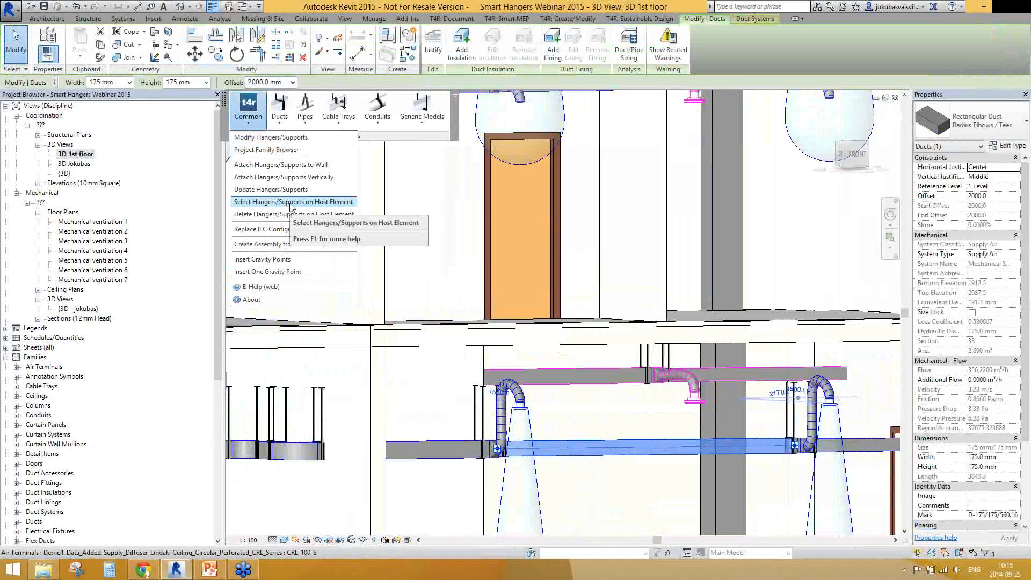
{"action": "left_click", "coordinate": [290, 203]}
{"action": "middle_click_drag", "start_coordinate": [686, 449], "coordinate": [615, 468], "text": "shift"}
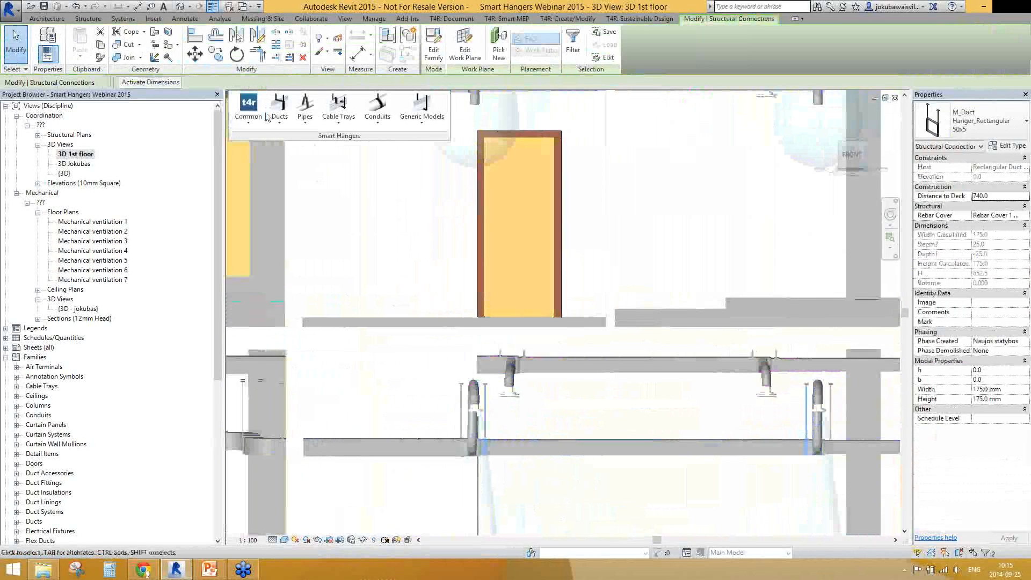
{"action": "left_click", "coordinate": [263, 114]}
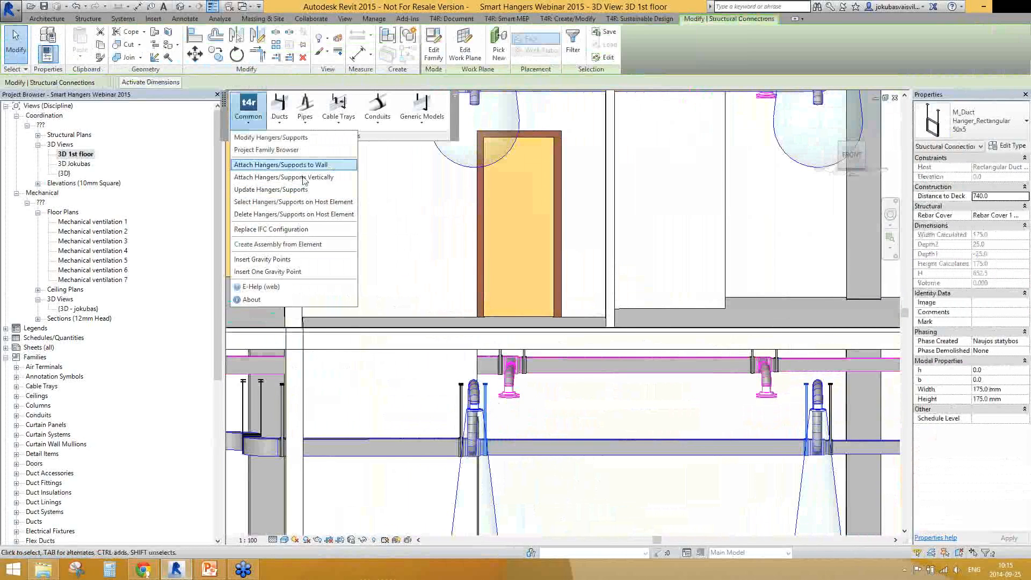
{"action": "left_click", "coordinate": [301, 166]}
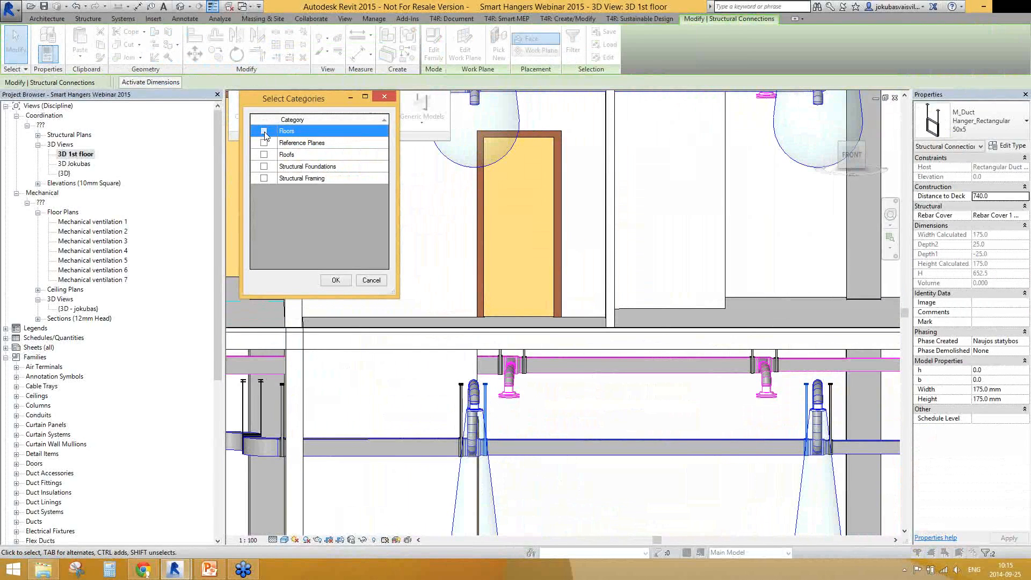
{"action": "left_click", "coordinate": [336, 281]}
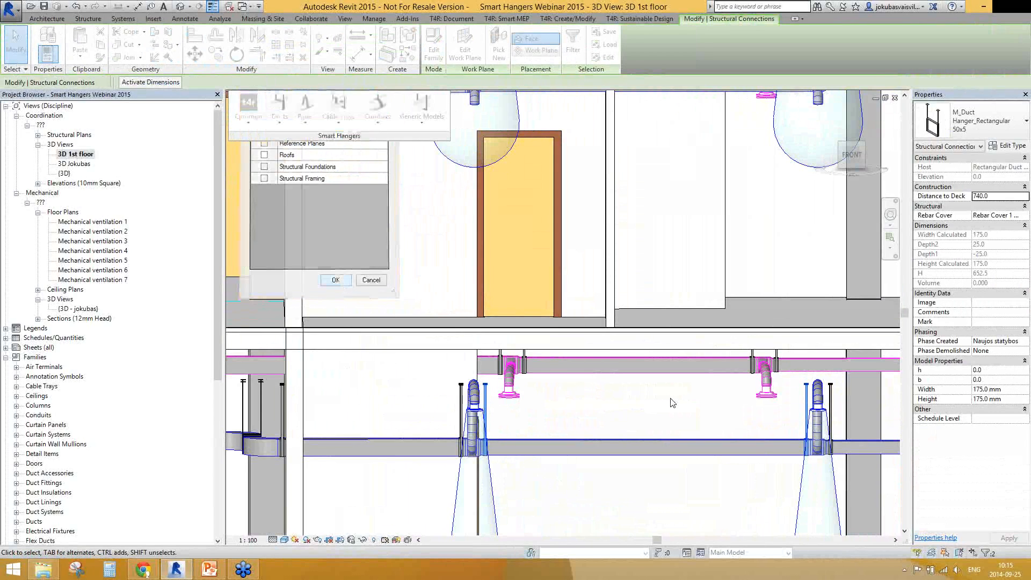
{"action": "middle_click_drag", "start_coordinate": [791, 388], "coordinate": [528, 370], "text": "shift"}
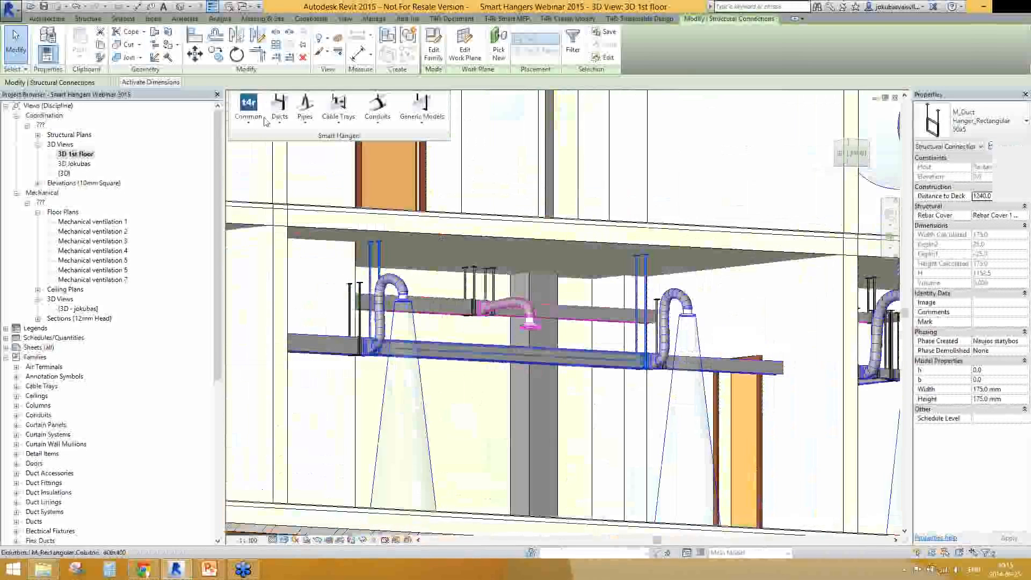
Delete all hangers hosted on the lowered 175 x 175 mm rectangular duct
{"action": "left_click", "coordinate": [529, 359]}
{"action": "left_click", "coordinate": [248, 110]}
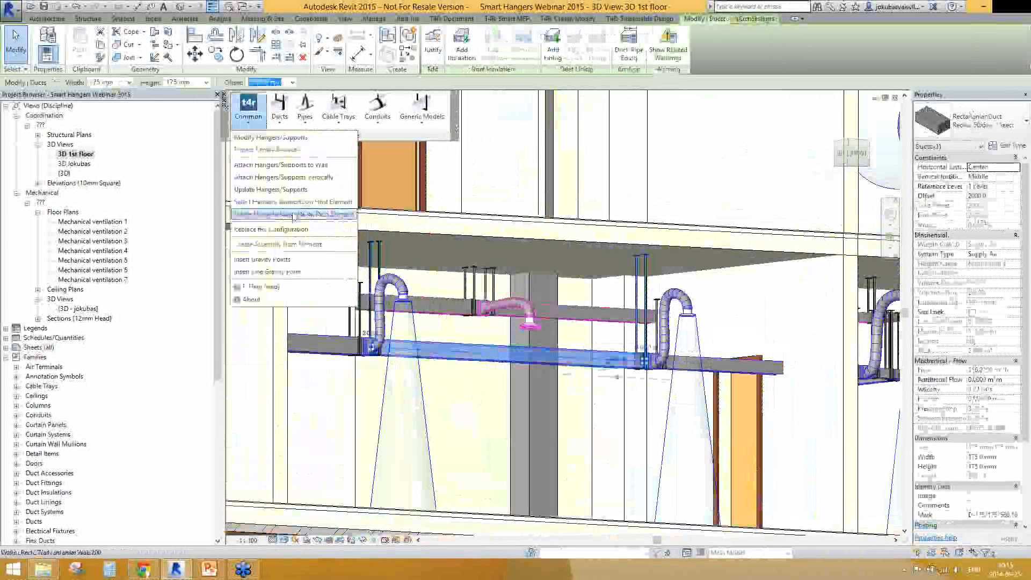
{"action": "left_click", "coordinate": [293, 214]}
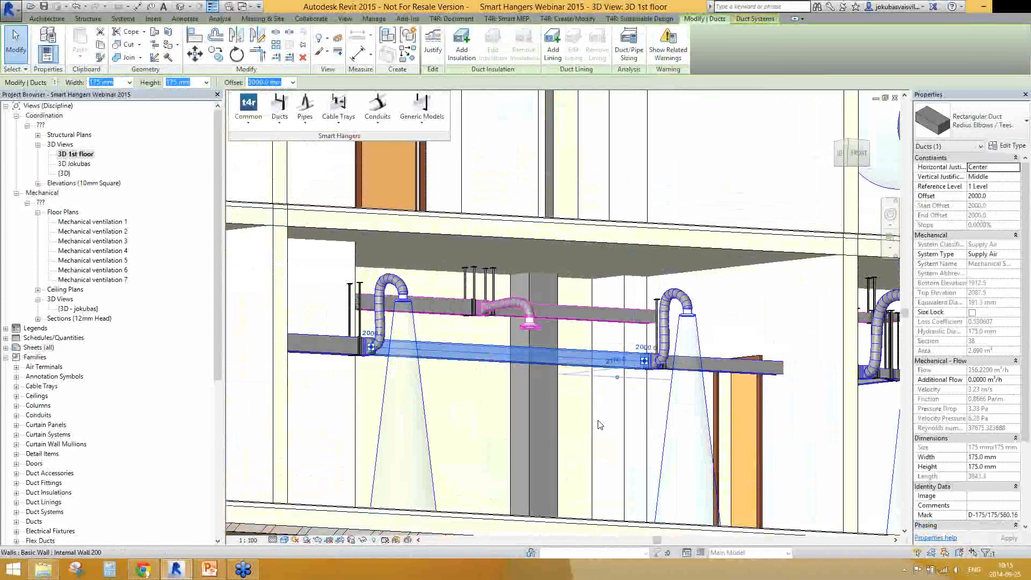
Lower the upper face of the section box to expose the lowest storey and its ductwork
{"action": "scroll", "coordinate": [600, 425], "scroll_direction": "down", "scroll_amount": 4}
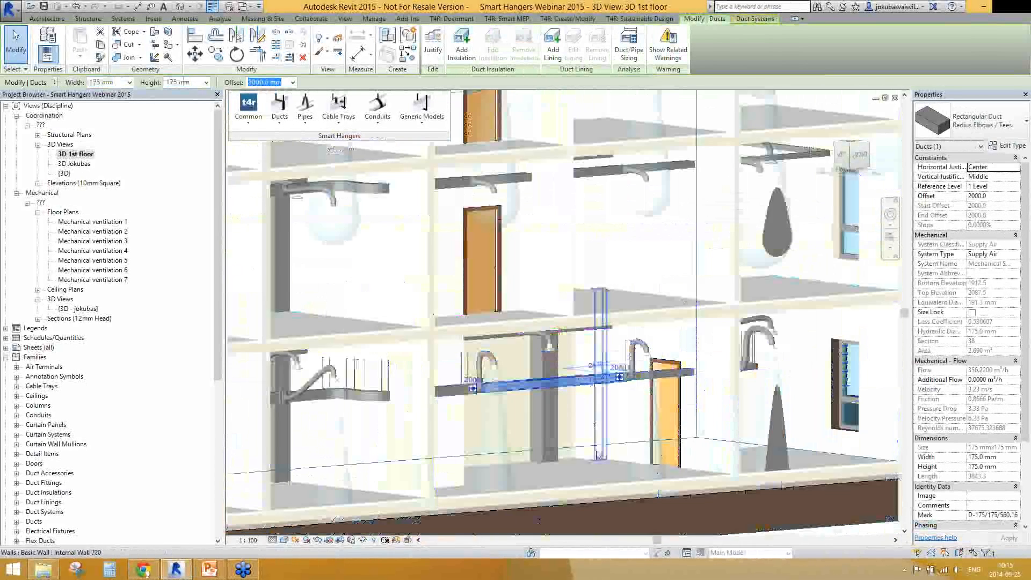
{"action": "scroll", "coordinate": [601, 370], "scroll_direction": "down", "scroll_amount": 5}
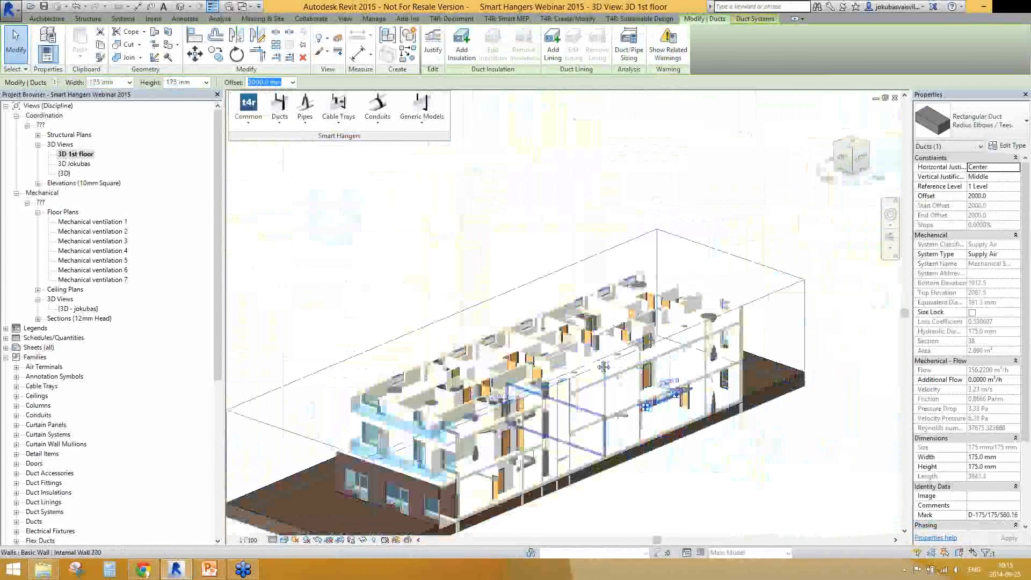
{"action": "middle_click_drag", "start_coordinate": [604, 367], "coordinate": [601, 291]}
{"action": "scroll", "coordinate": [601, 291], "scroll_direction": "down", "scroll_amount": 1}
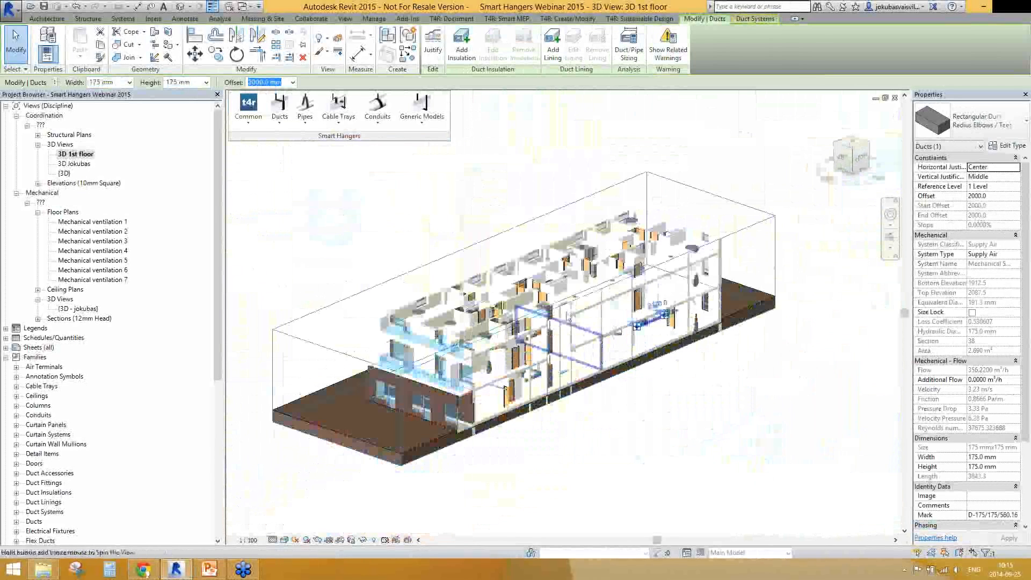
{"action": "left_click", "coordinate": [601, 291]}
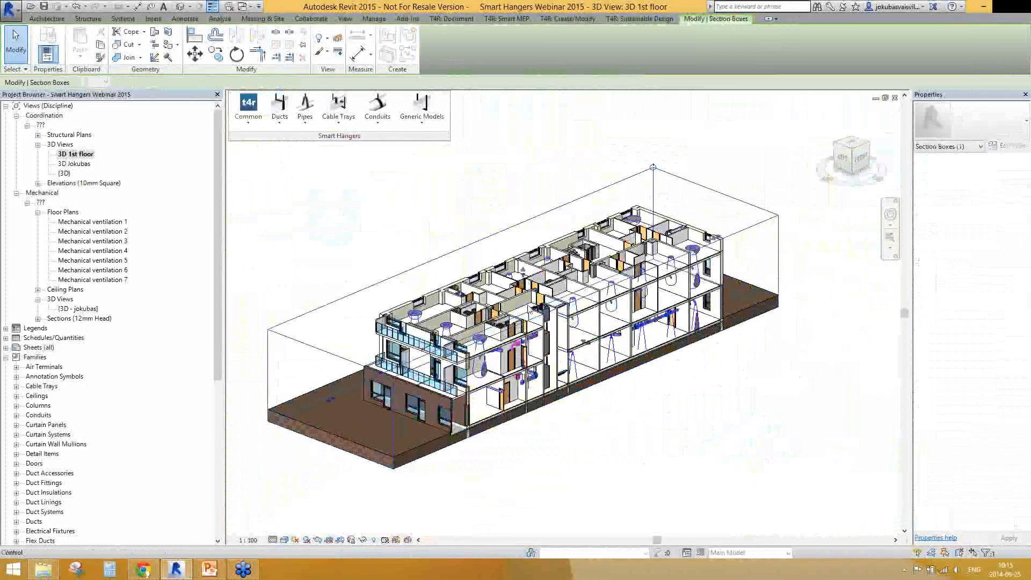
{"action": "left_click_drag", "start_coordinate": [523, 268], "coordinate": [523, 309]}
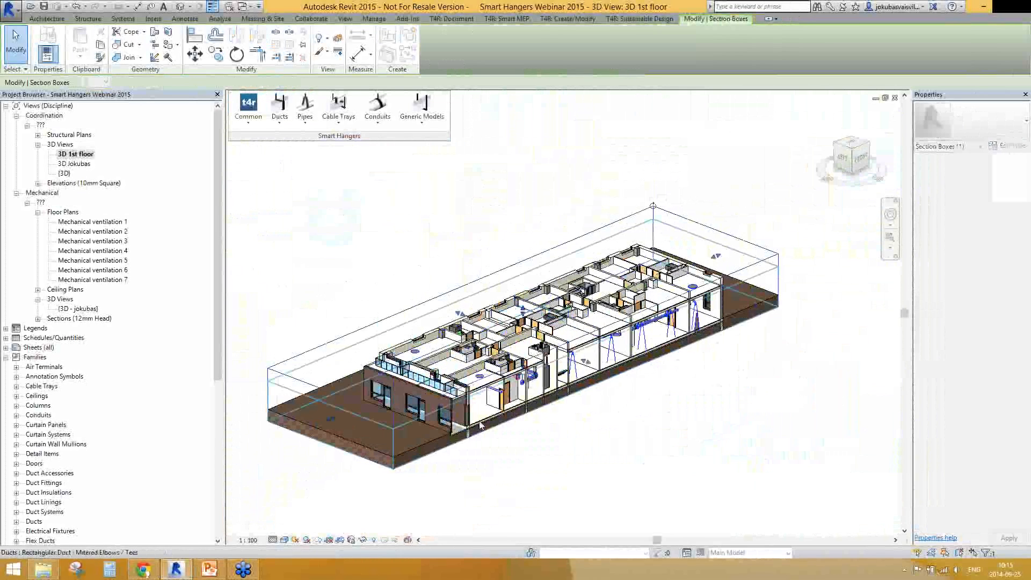
Split the long 160 mm round duct along the room's wall with standard Round Unions at a fixed distance of 1000 mm from start to end
{"action": "scroll", "coordinate": [601, 363], "scroll_direction": "up", "scroll_amount": 5}
{"action": "middle_click_drag", "start_coordinate": [483, 359], "coordinate": [573, 372], "text": "shift"}
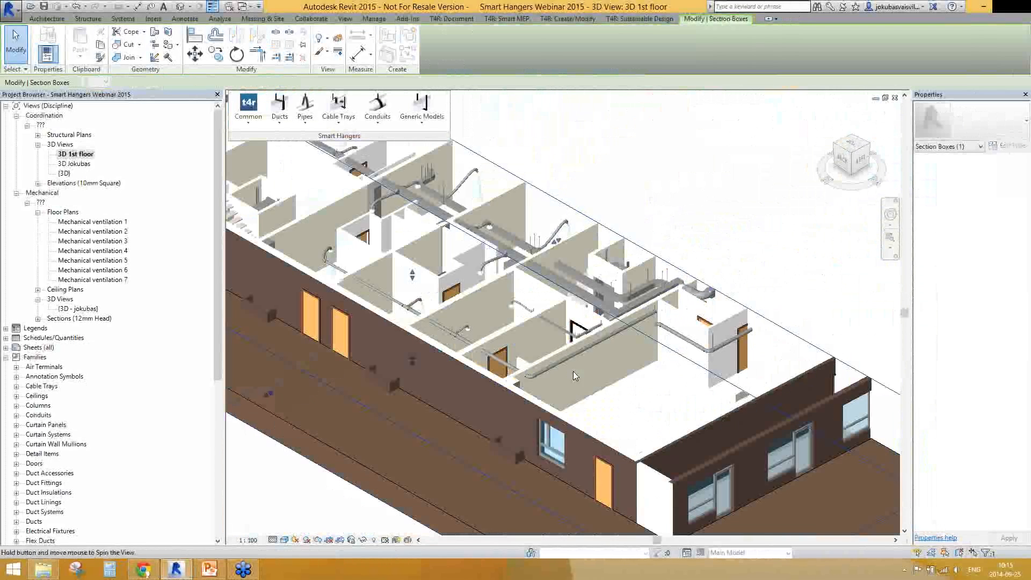
{"action": "scroll", "coordinate": [592, 353], "scroll_direction": "up", "scroll_amount": 3}
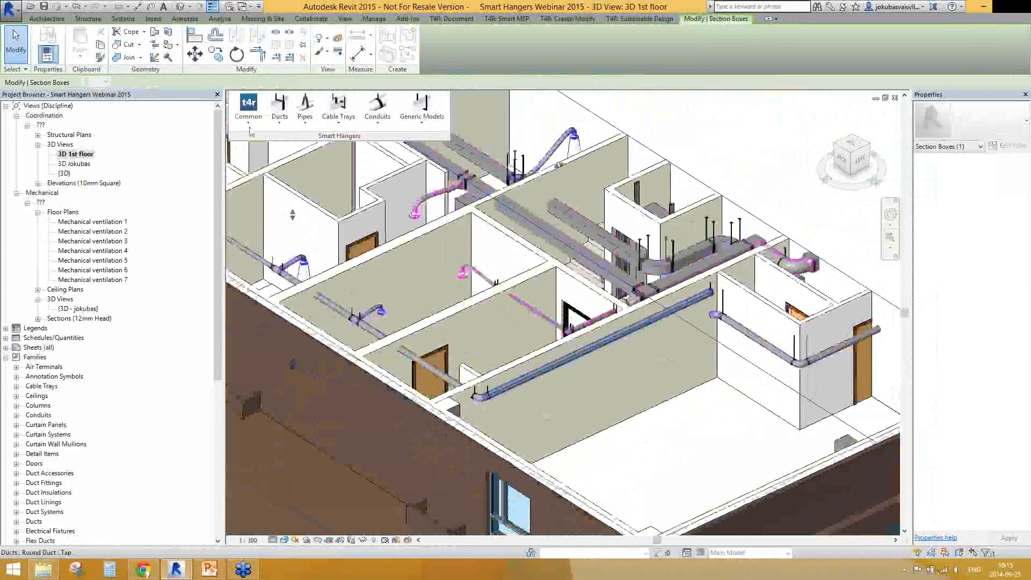
{"action": "left_click", "coordinate": [279, 110]}
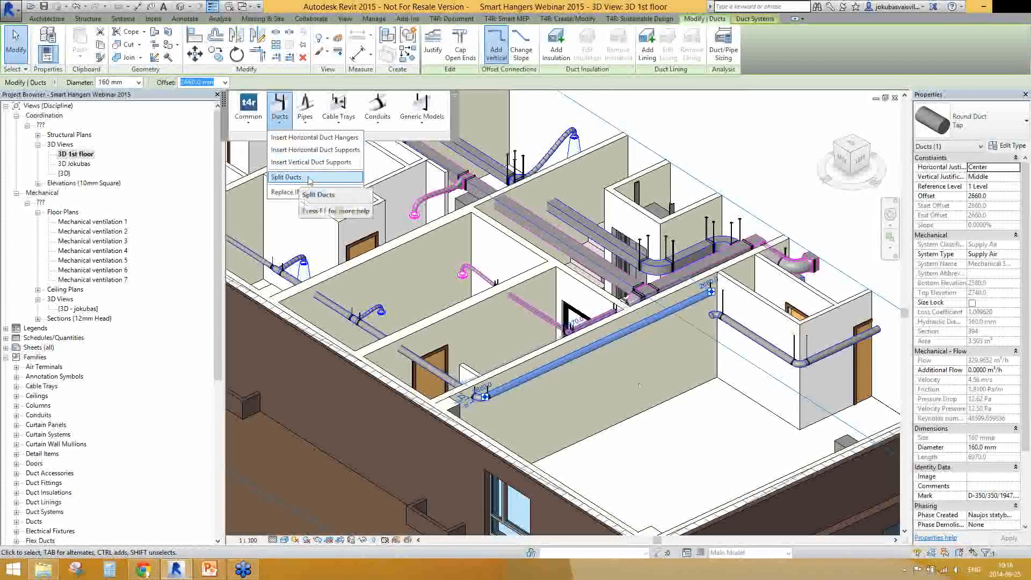
{"action": "left_click", "coordinate": [310, 179]}
{"action": "left_click_drag", "start_coordinate": [495, 467], "coordinate": [527, 226]}
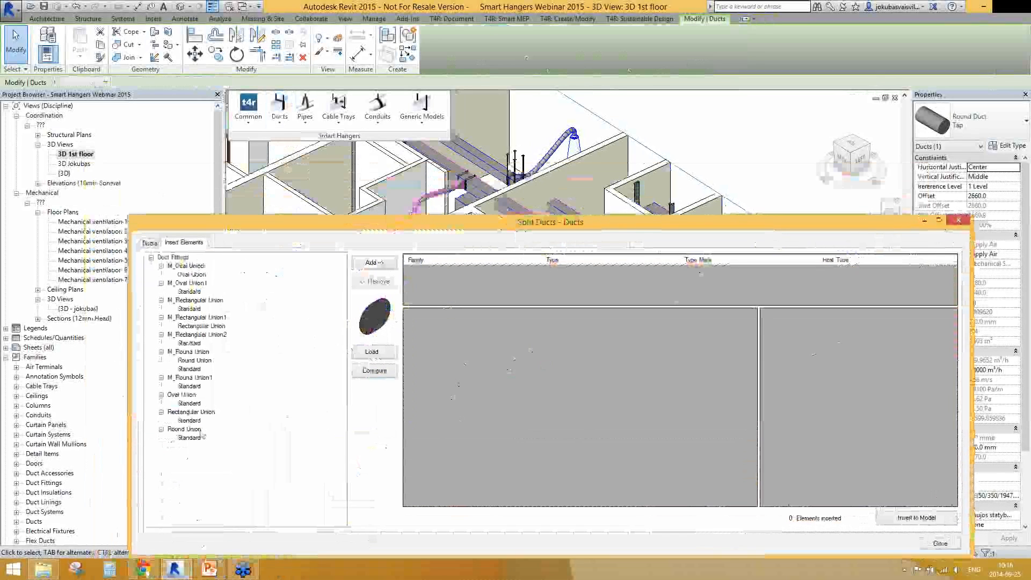
{"action": "left_click", "coordinate": [188, 438]}
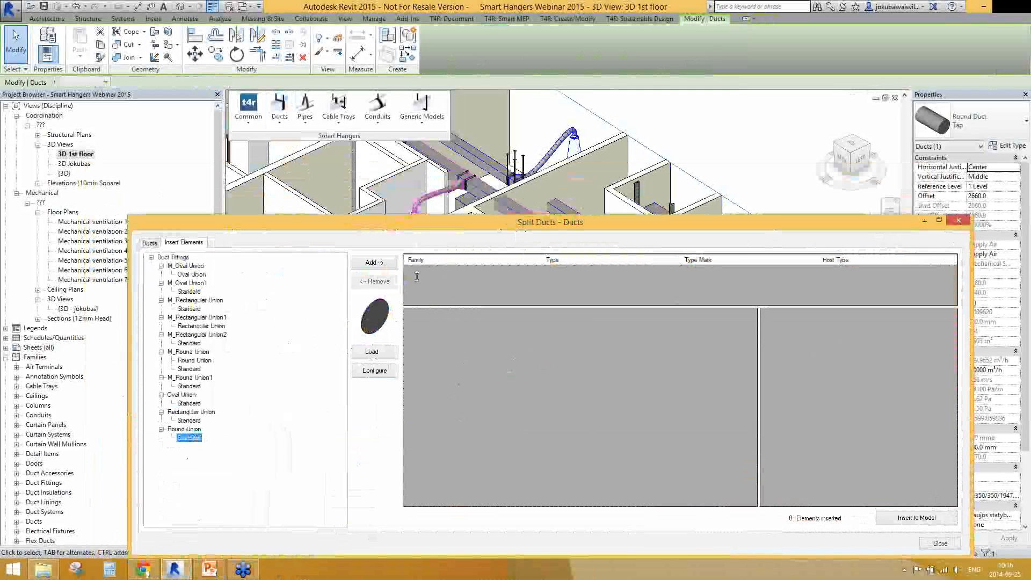
{"action": "left_click", "coordinate": [523, 338]}
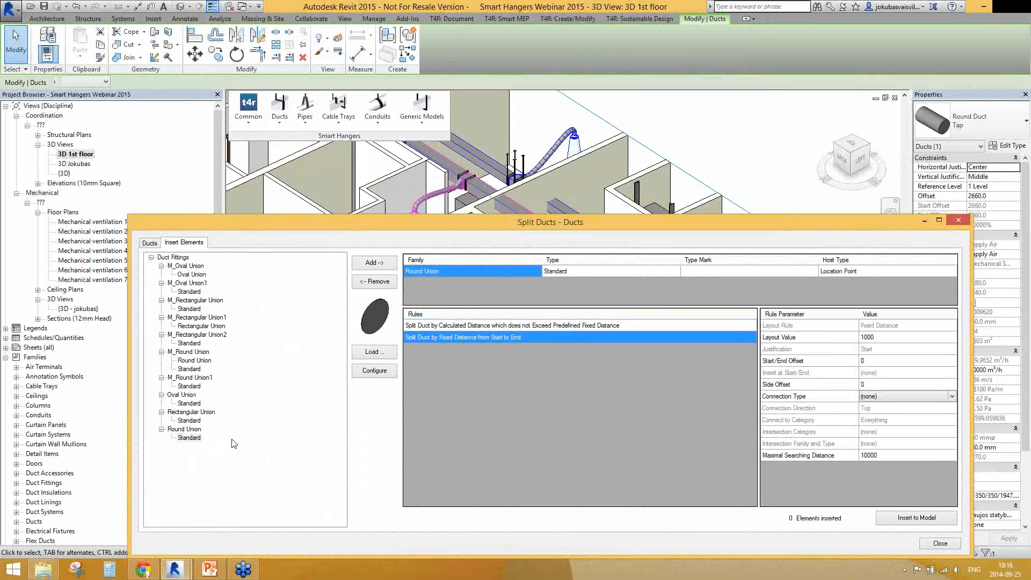
{"action": "left_click", "coordinate": [886, 337]}
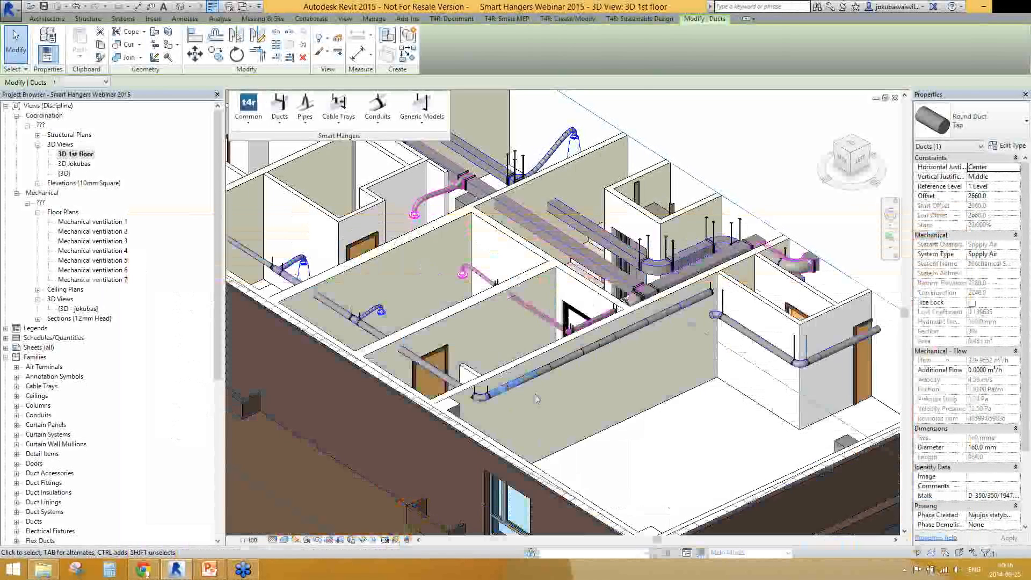
Examine the individual segments and joints of the split round duct, including its end segment
{"action": "scroll", "coordinate": [535, 394], "scroll_direction": "up", "scroll_amount": 3}
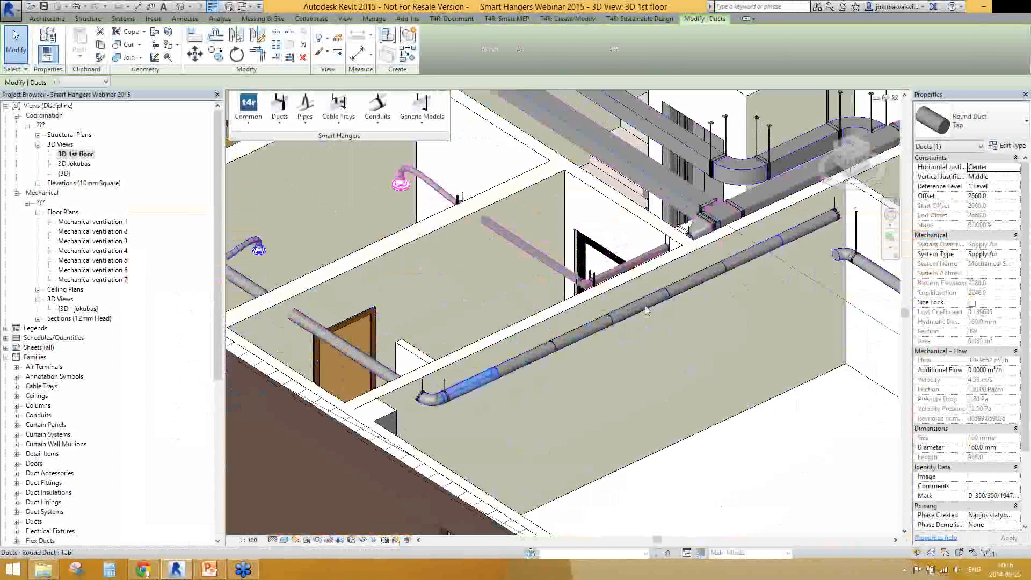
{"action": "left_click", "coordinate": [583, 333]}
{"action": "left_click", "coordinate": [808, 227]}
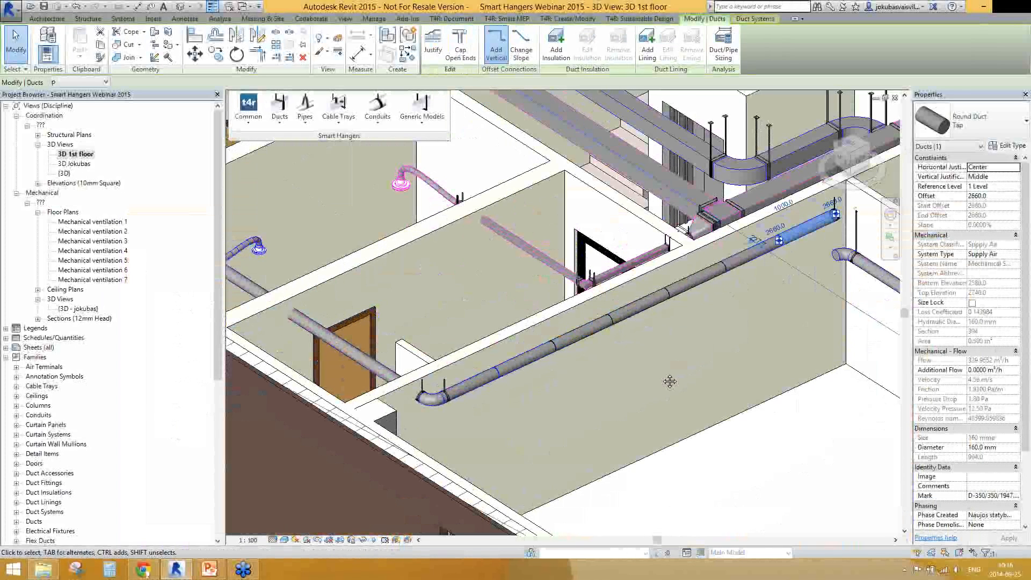
{"action": "scroll", "coordinate": [670, 381], "scroll_direction": "down", "scroll_amount": 5}
{"action": "key", "text": "Escape"}
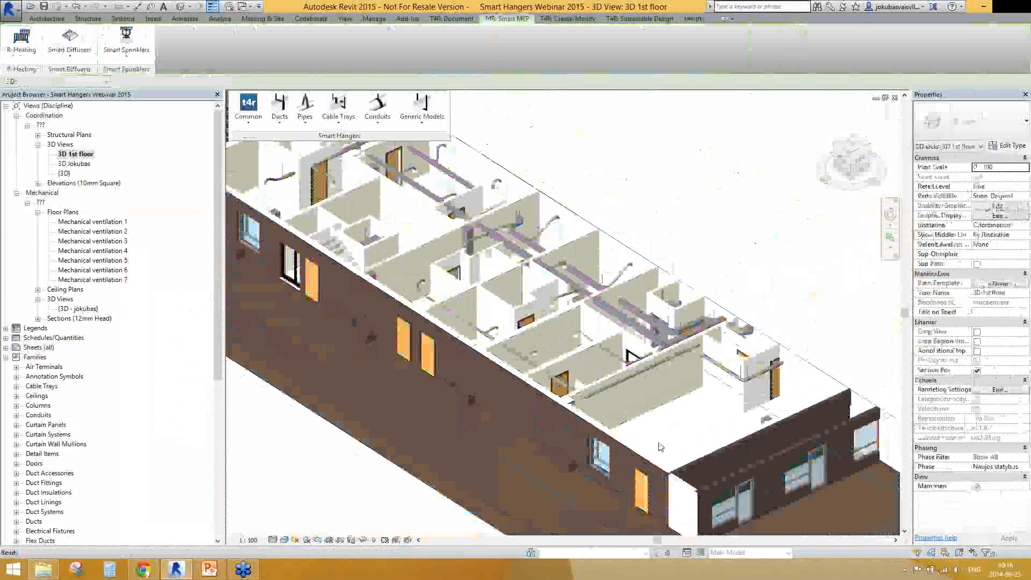
{"action": "scroll", "coordinate": [660, 447], "scroll_direction": "down", "scroll_amount": 3}
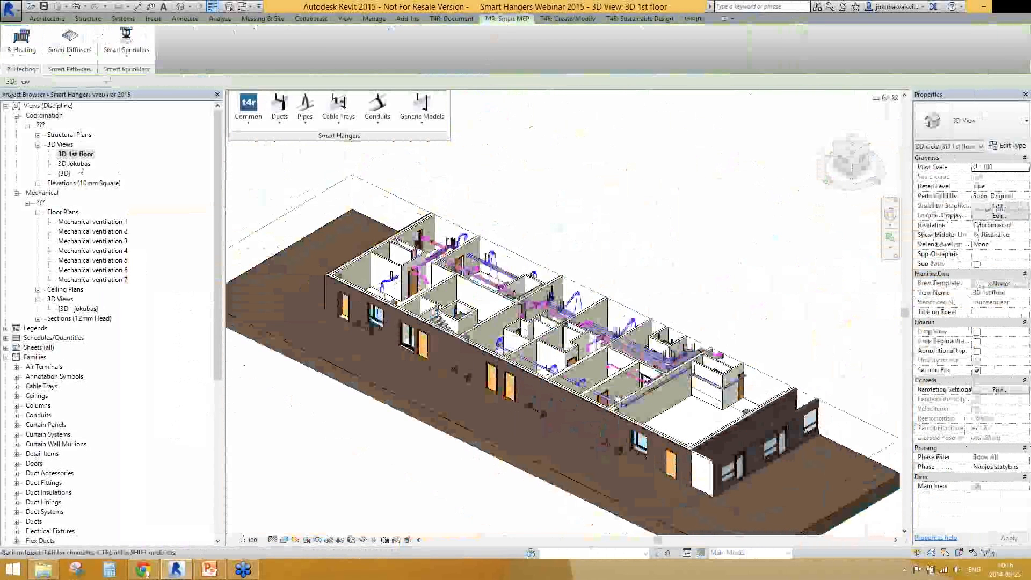
Insert 3 Wall Connection OSB - 10 supports on the top storey's vertical 350 mm round duct, using the fixed-number rule with a -400 start/end offset
{"action": "double_click", "coordinate": [75, 164]}
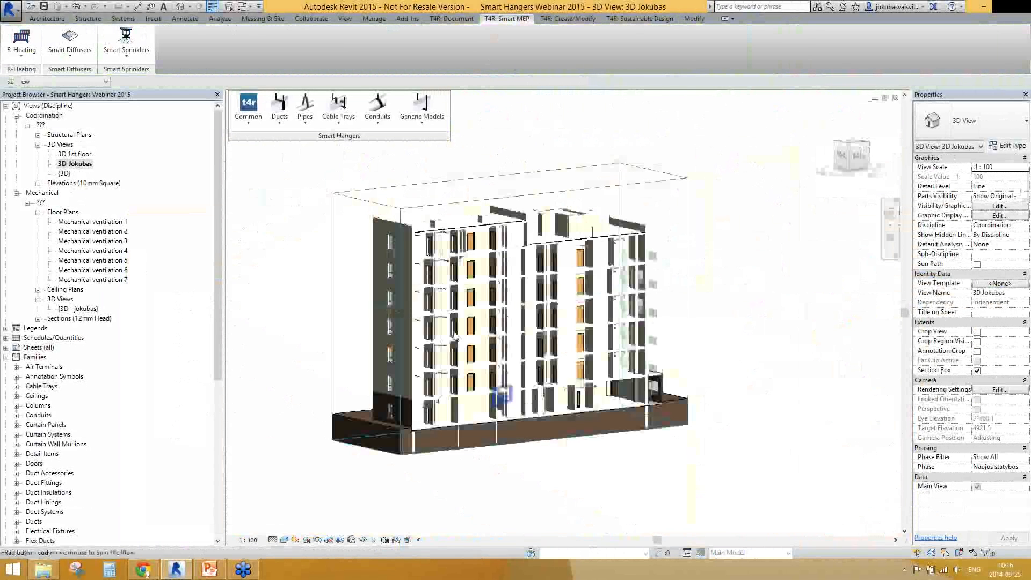
{"action": "scroll", "coordinate": [435, 322], "scroll_direction": "up", "scroll_amount": 5}
{"action": "left_click", "coordinate": [435, 323]}
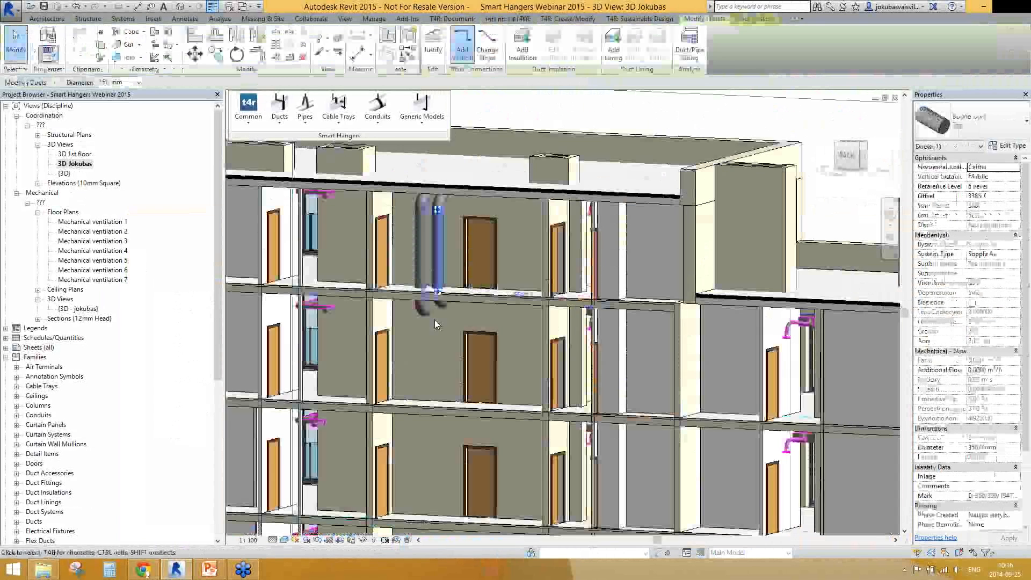
{"action": "left_click", "coordinate": [279, 120]}
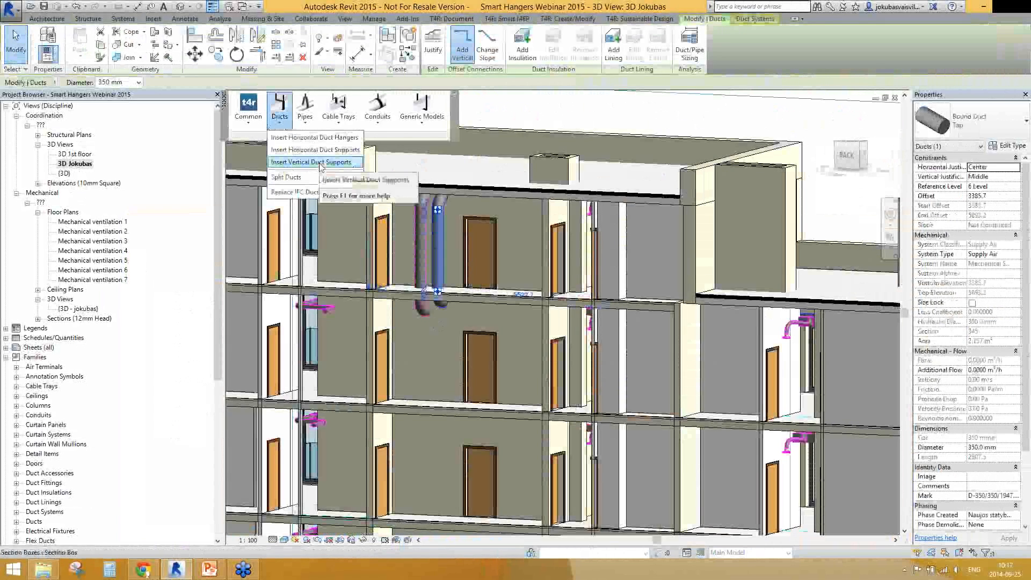
{"action": "left_click", "coordinate": [321, 162]}
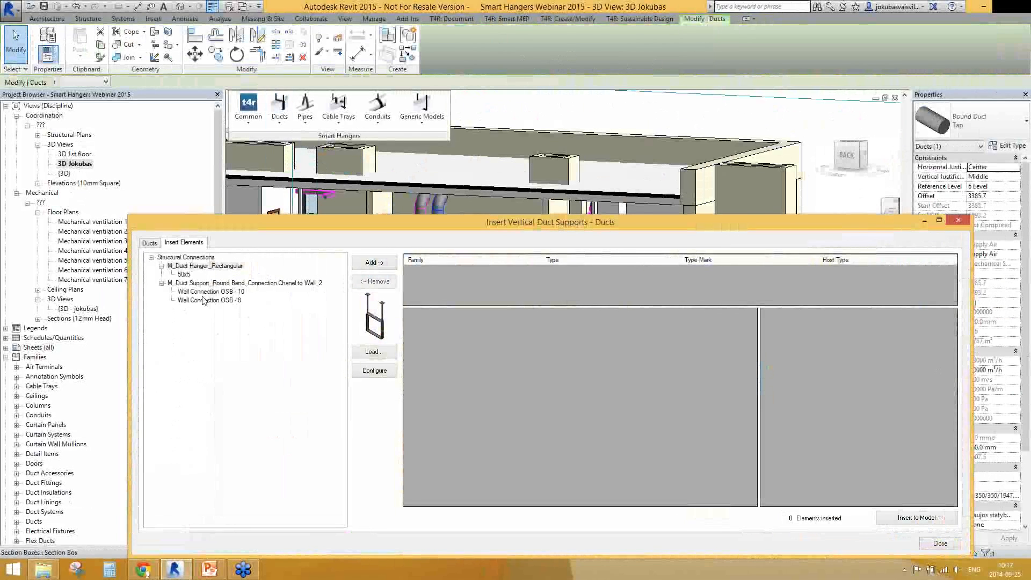
{"action": "left_click", "coordinate": [207, 293]}
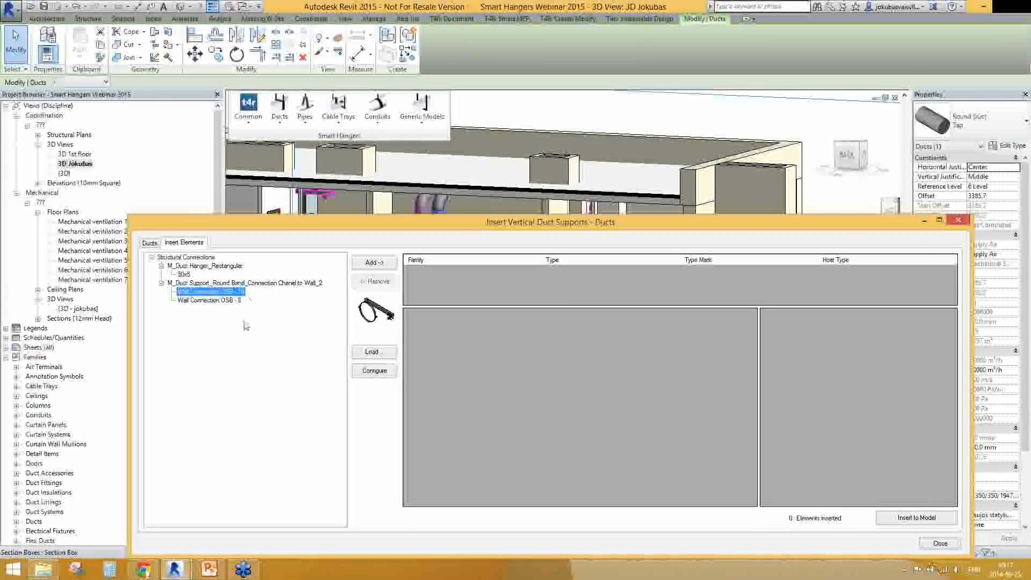
{"action": "left_click", "coordinate": [362, 265]}
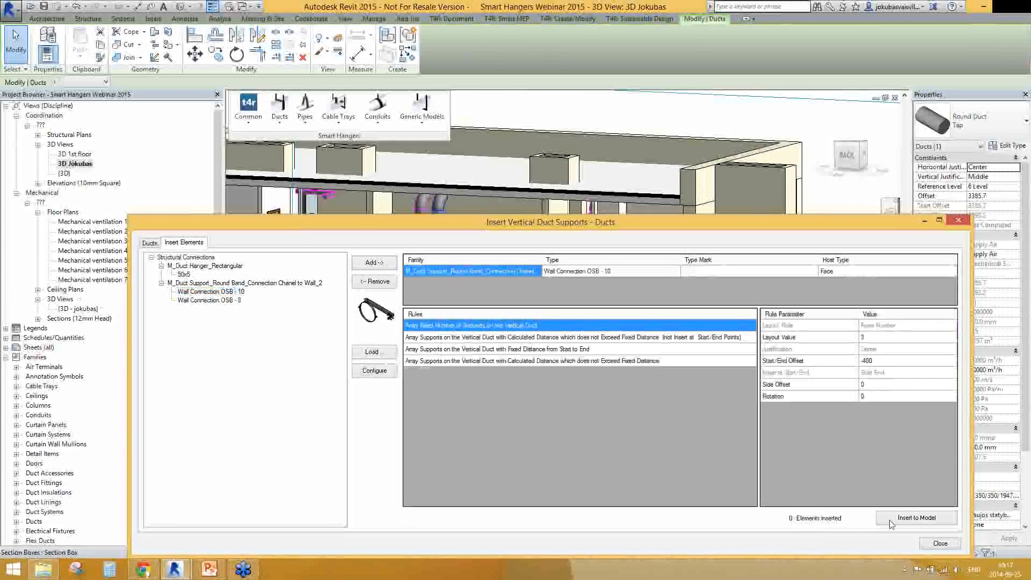
{"action": "left_click", "coordinate": [921, 518]}
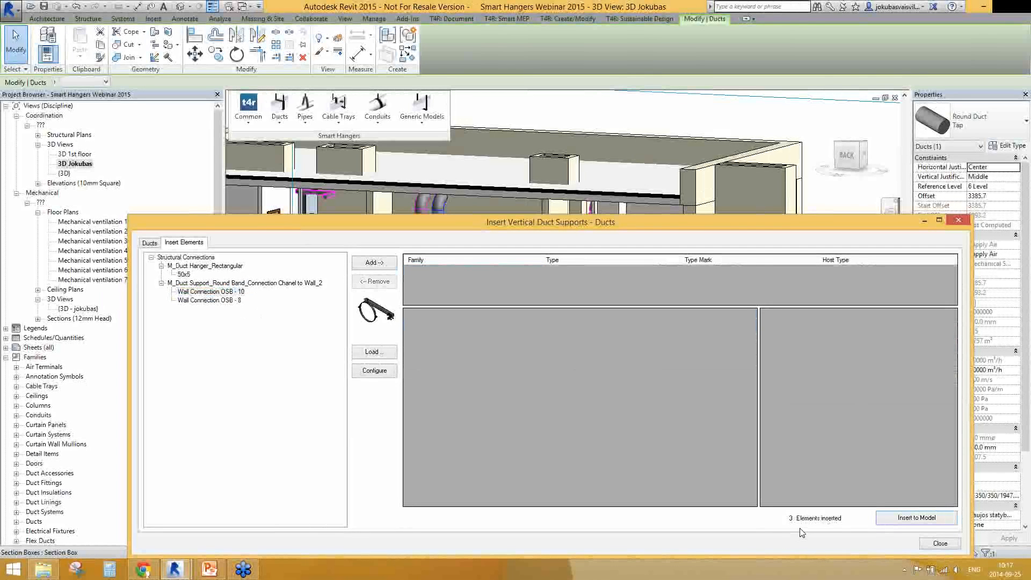
{"action": "left_click", "coordinate": [938, 543]}
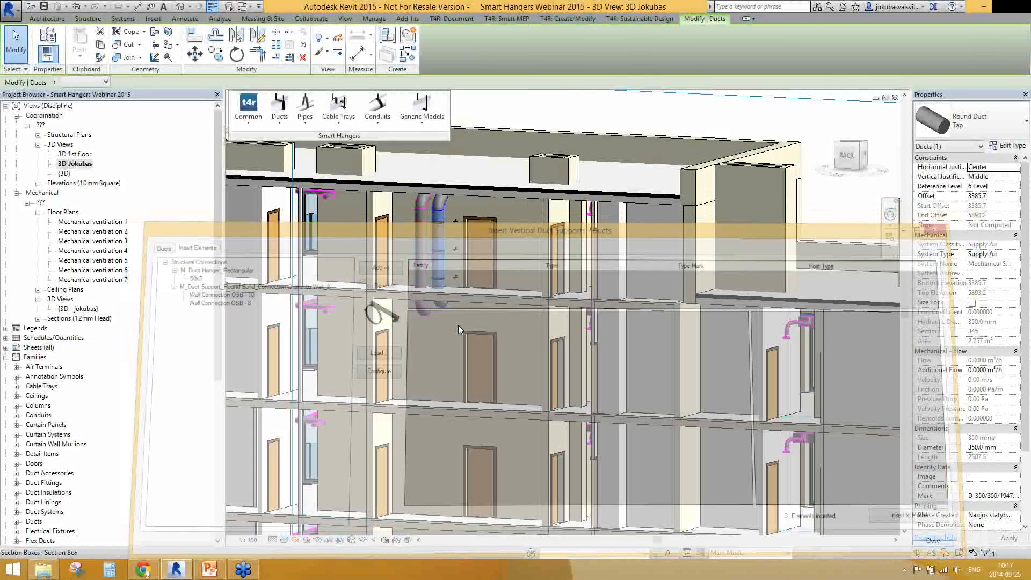
Try to attach all supports hosted on the vertical 350 mm duct to the wall behind it
{"action": "scroll", "coordinate": [446, 188], "scroll_direction": "up", "scroll_amount": 3}
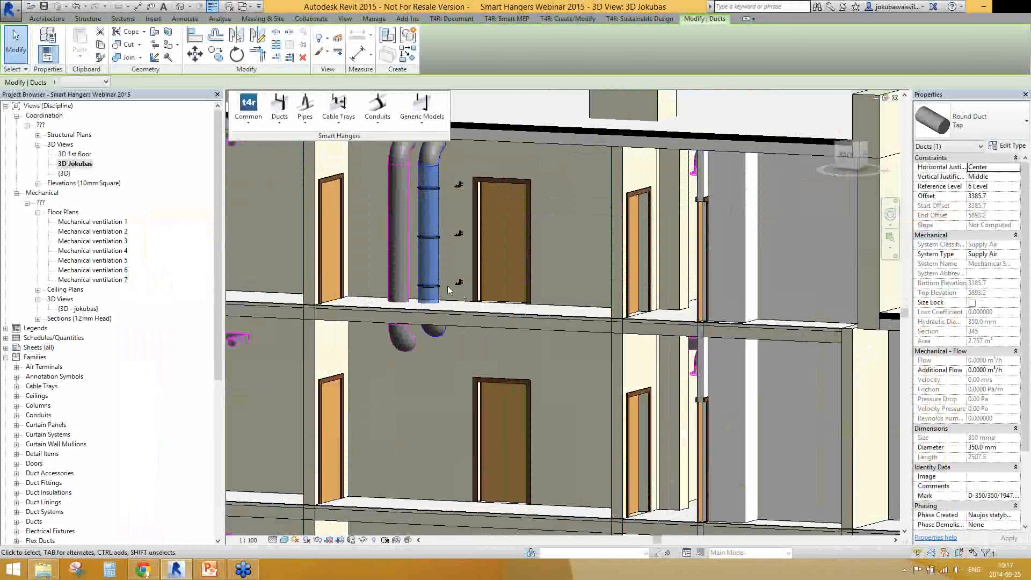
{"action": "scroll", "coordinate": [446, 286], "scroll_direction": "up", "scroll_amount": 3}
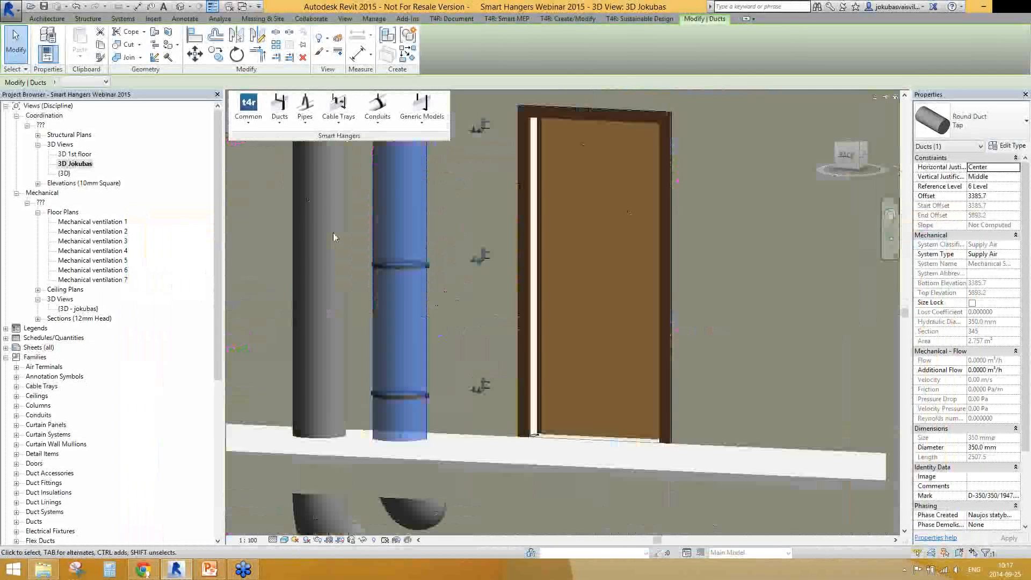
{"action": "left_click", "coordinate": [248, 113]}
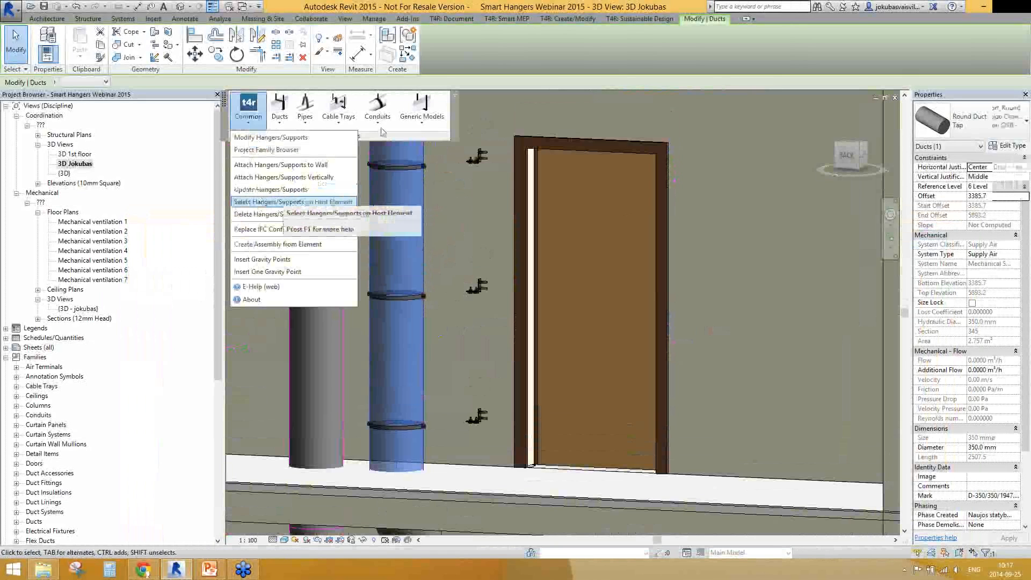
{"action": "left_click", "coordinate": [283, 202]}
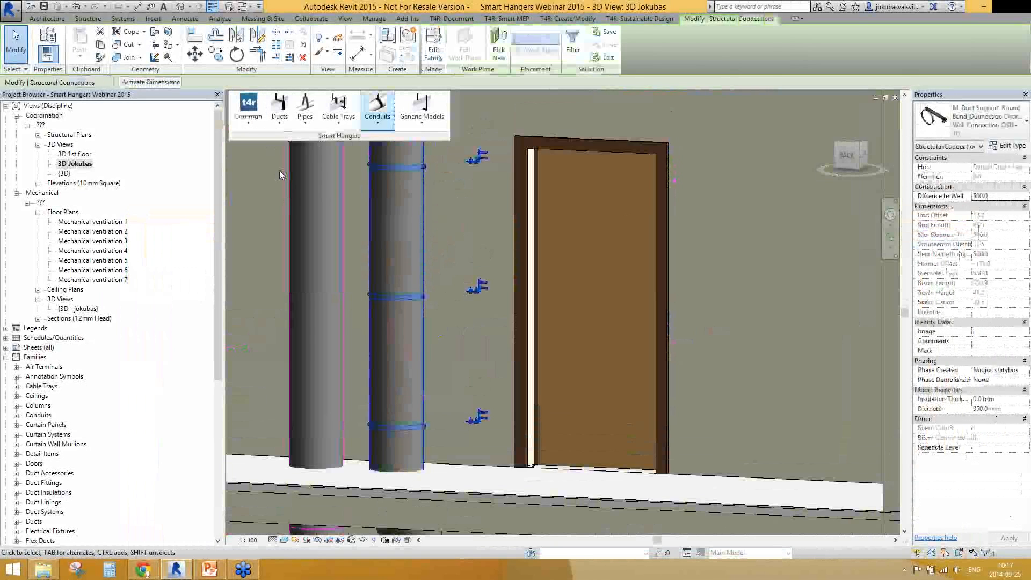
{"action": "left_click", "coordinate": [248, 113]}
{"action": "left_click", "coordinate": [285, 165]}
{"action": "scroll", "coordinate": [470, 251], "scroll_direction": "down", "scroll_amount": 2}
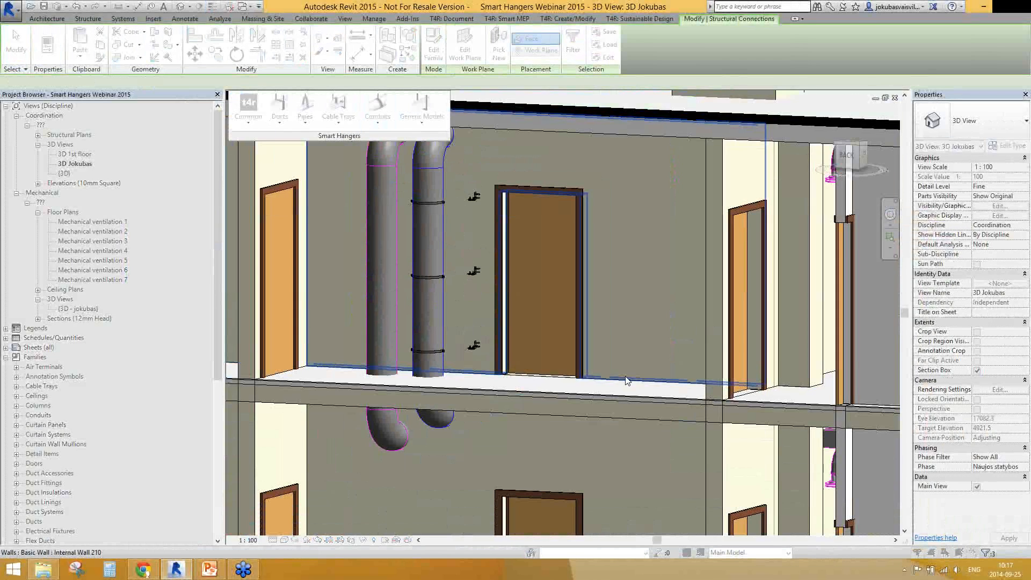
{"action": "left_click", "coordinate": [447, 242]}
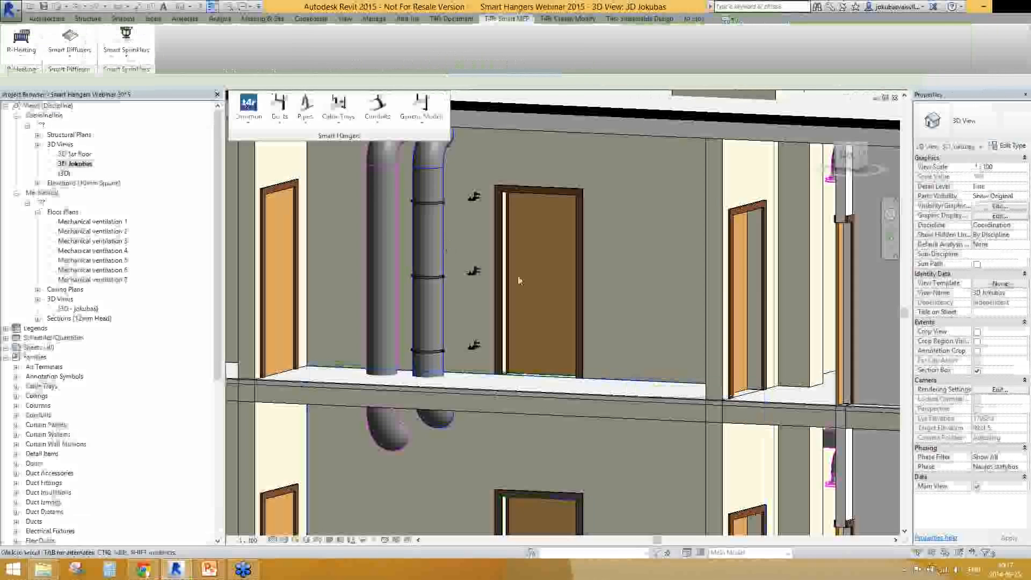
Lower the upper face of the building's section box to cut open the top storey around the vertical ducts
{"action": "scroll", "coordinate": [519, 281], "scroll_direction": "down", "scroll_amount": 4}
{"action": "middle_click_drag", "start_coordinate": [519, 280], "coordinate": [578, 228], "text": "shift"}
{"action": "left_click", "coordinate": [578, 227]}
{"action": "scroll", "coordinate": [543, 198], "scroll_direction": "down", "scroll_amount": 3}
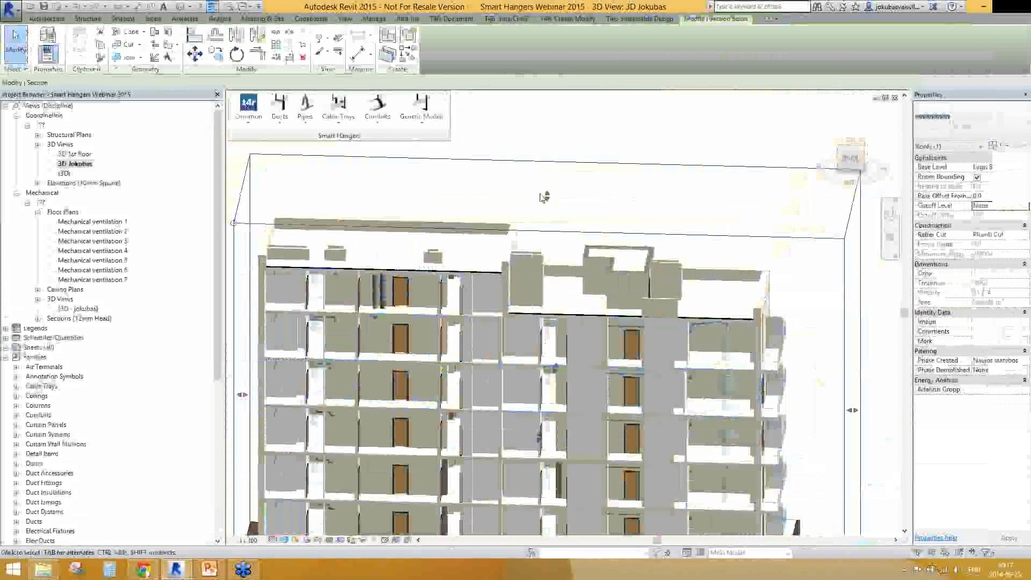
{"action": "middle_click_drag", "start_coordinate": [542, 198], "coordinate": [535, 191]}
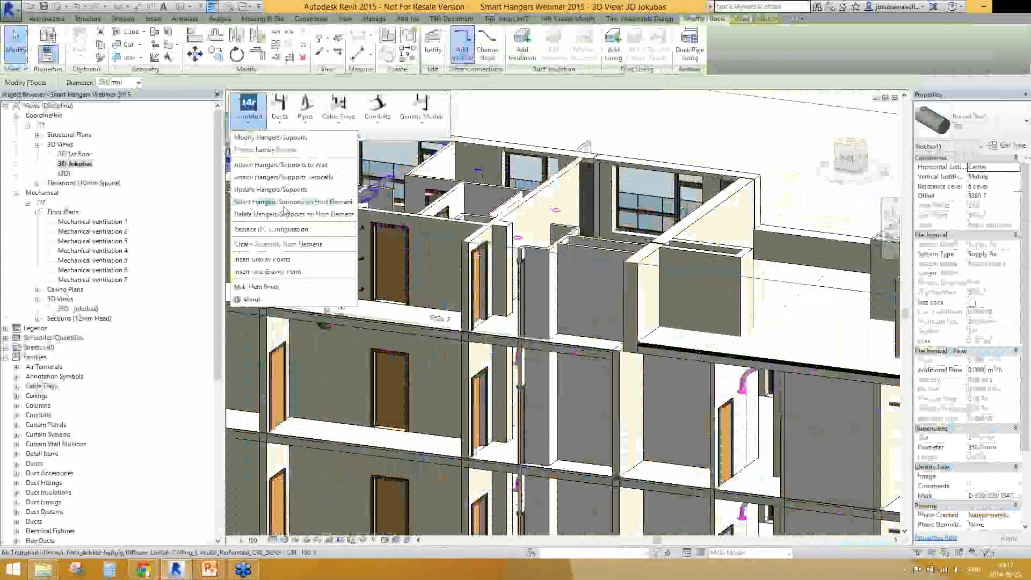
Attach the supports hosted on the vertical round duct to the internal wall behind it
{"action": "left_click", "coordinate": [281, 138]}
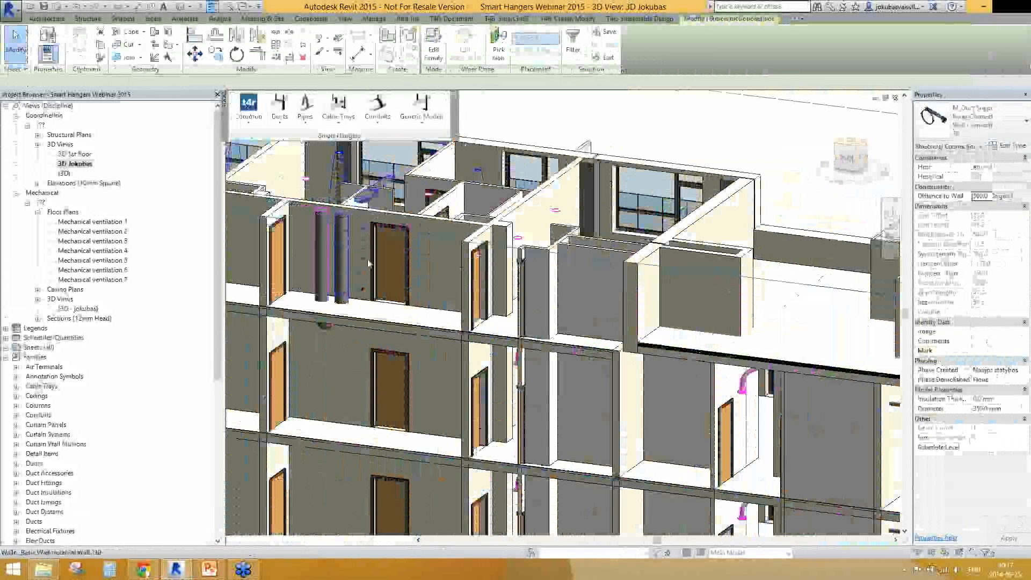
{"action": "key", "text": "Escape"}
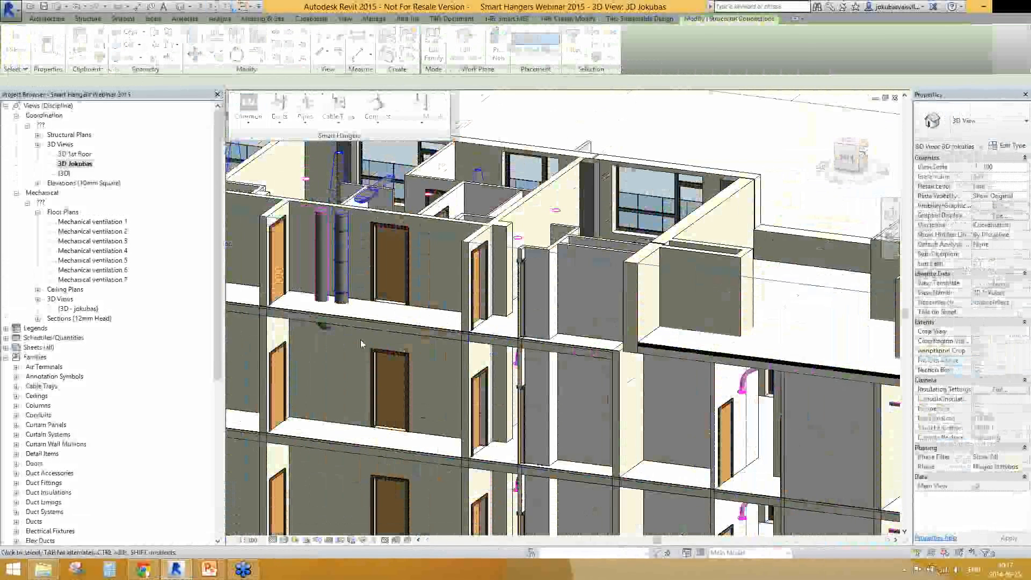
{"action": "scroll", "coordinate": [361, 343], "scroll_direction": "up", "scroll_amount": 4}
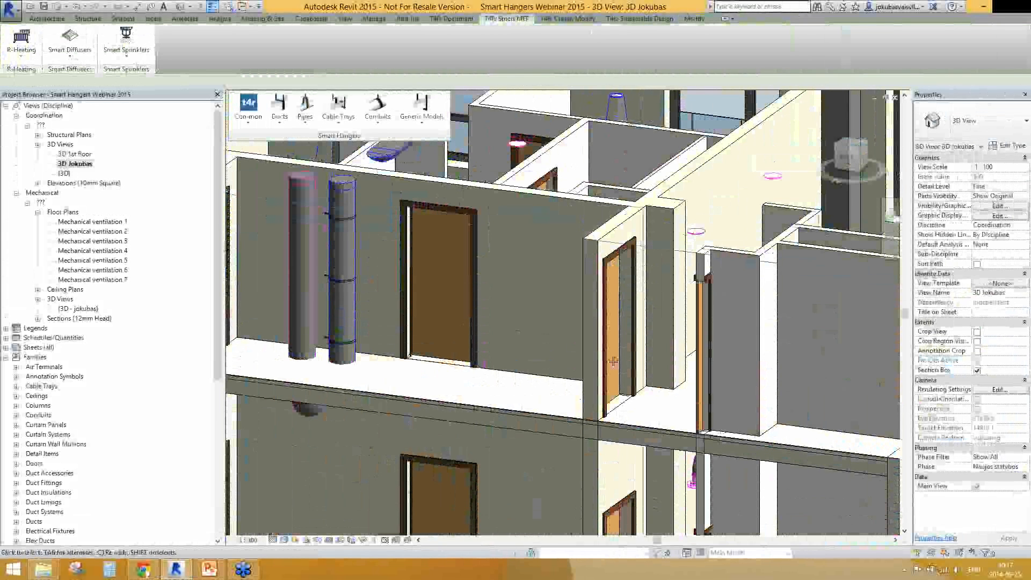
{"action": "scroll", "coordinate": [614, 361], "scroll_direction": "down", "scroll_amount": 7}
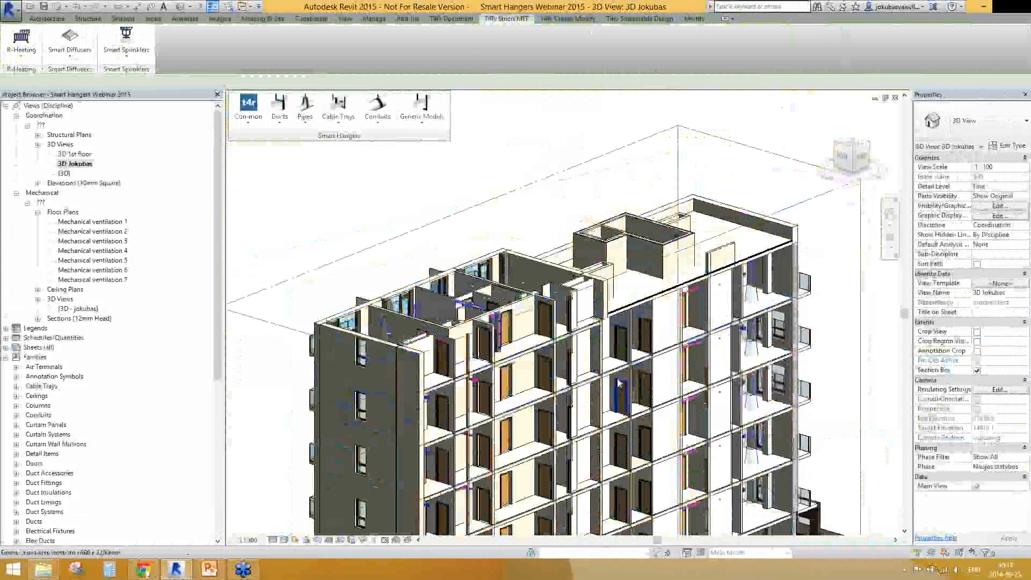
{"action": "scroll", "coordinate": [619, 384], "scroll_direction": "down", "scroll_amount": 3}
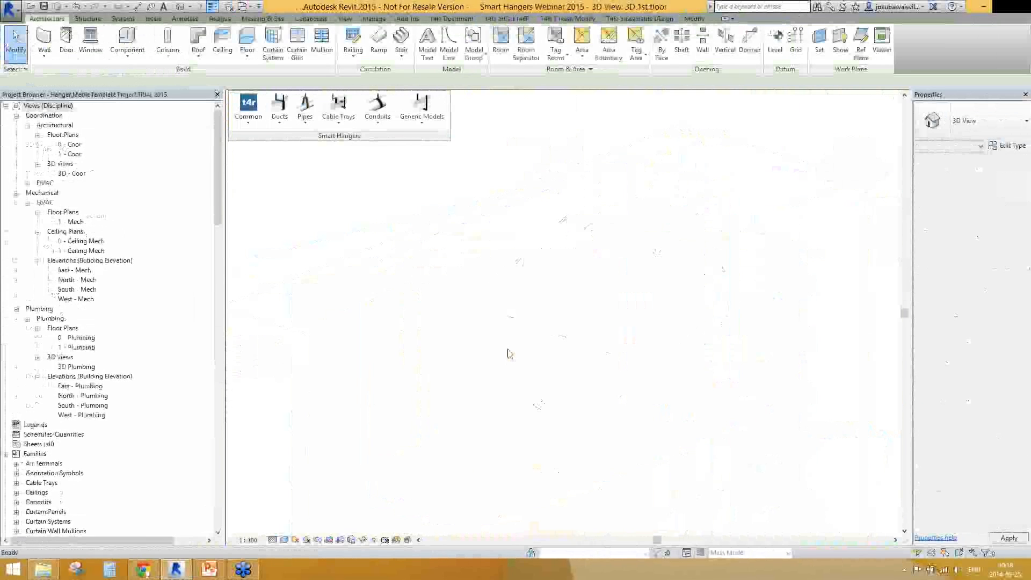
In the Hanger IFC project, confirm the Replace IFC configuration with insulation thickness 0 for pipes and for rectangular, round and oval ducts
{"action": "middle_click_drag", "start_coordinate": [537, 405], "coordinate": [502, 424], "text": "shift"}
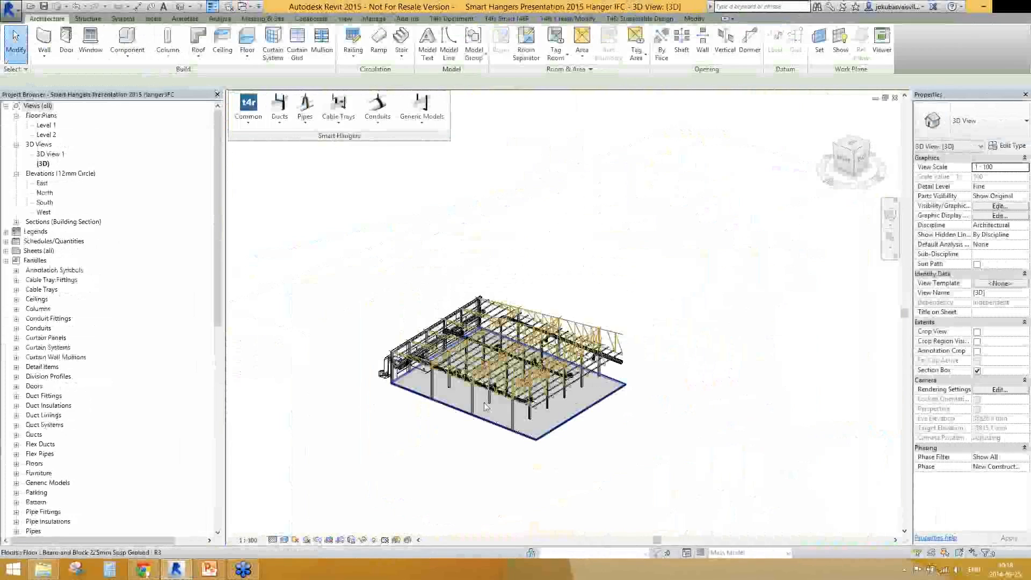
{"action": "scroll", "coordinate": [325, 361], "scroll_direction": "up", "scroll_amount": 8}
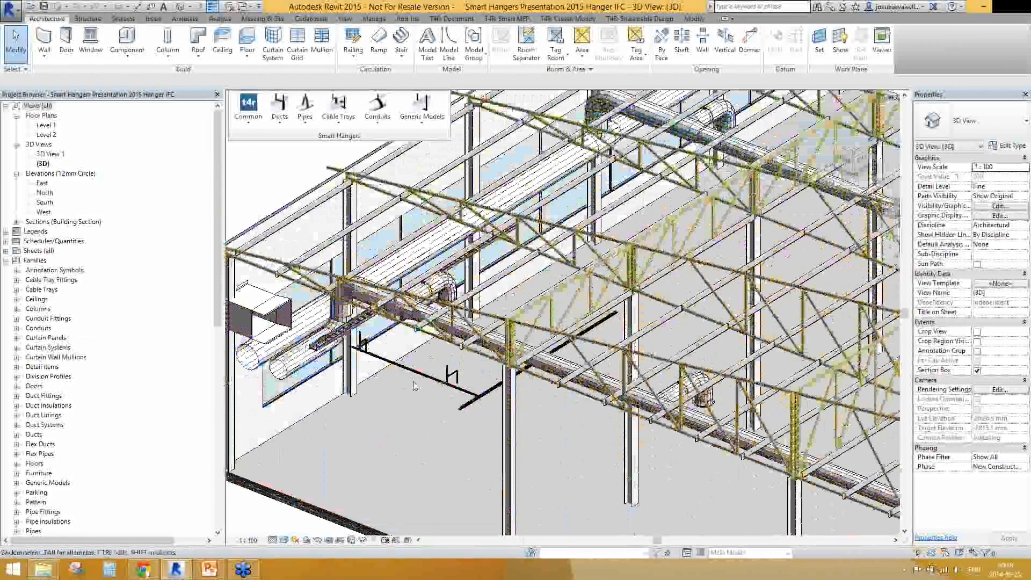
{"action": "scroll", "coordinate": [413, 386], "scroll_direction": "down", "scroll_amount": 5}
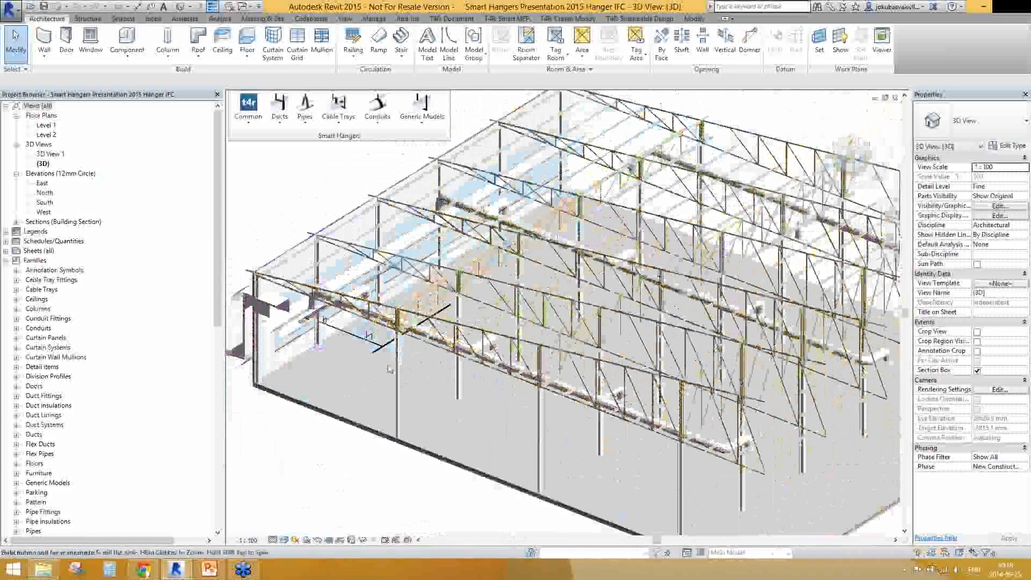
{"action": "scroll", "coordinate": [343, 300], "scroll_direction": "down", "scroll_amount": 4}
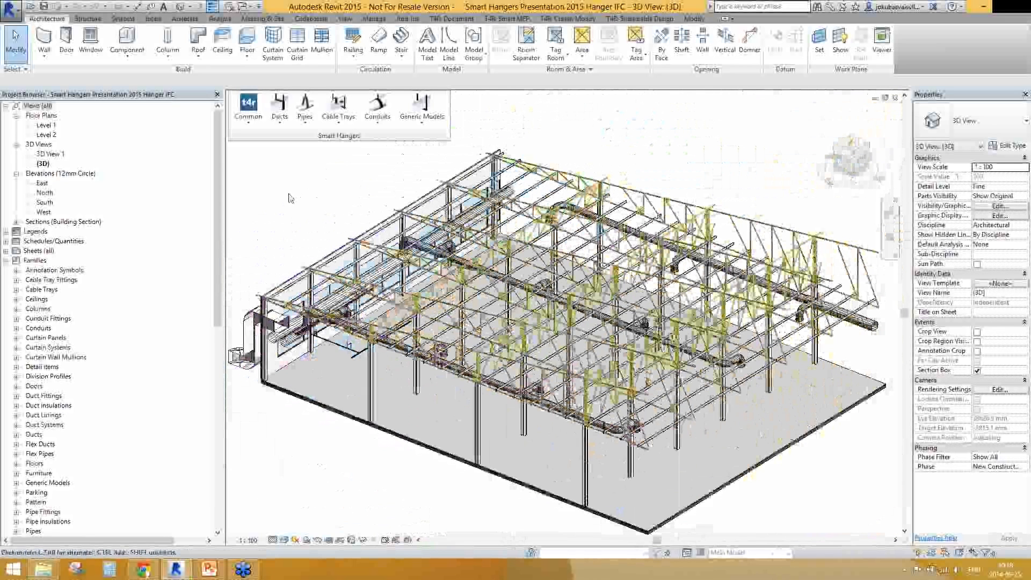
{"action": "left_click", "coordinate": [250, 127]}
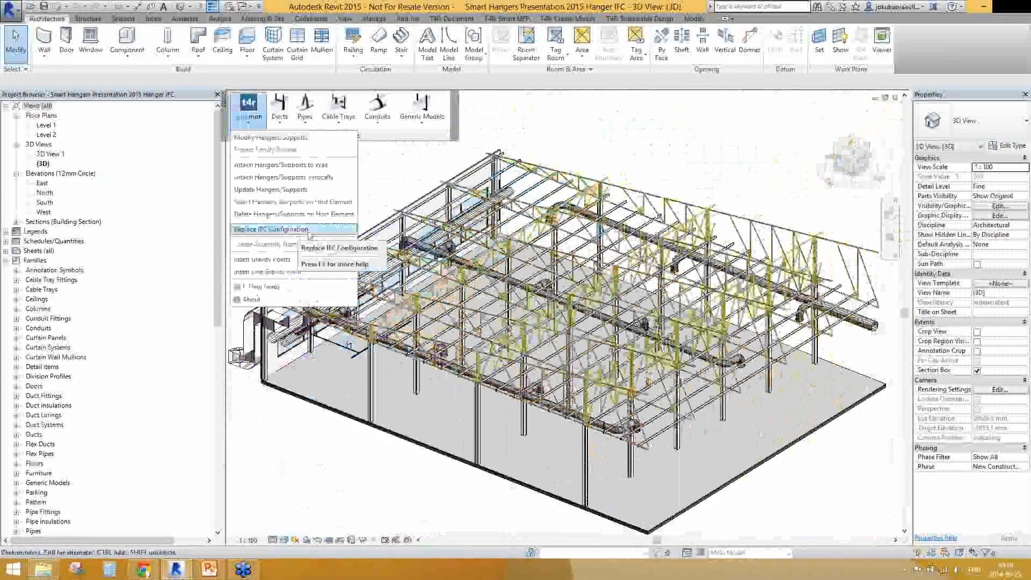
{"action": "left_click", "coordinate": [309, 233]}
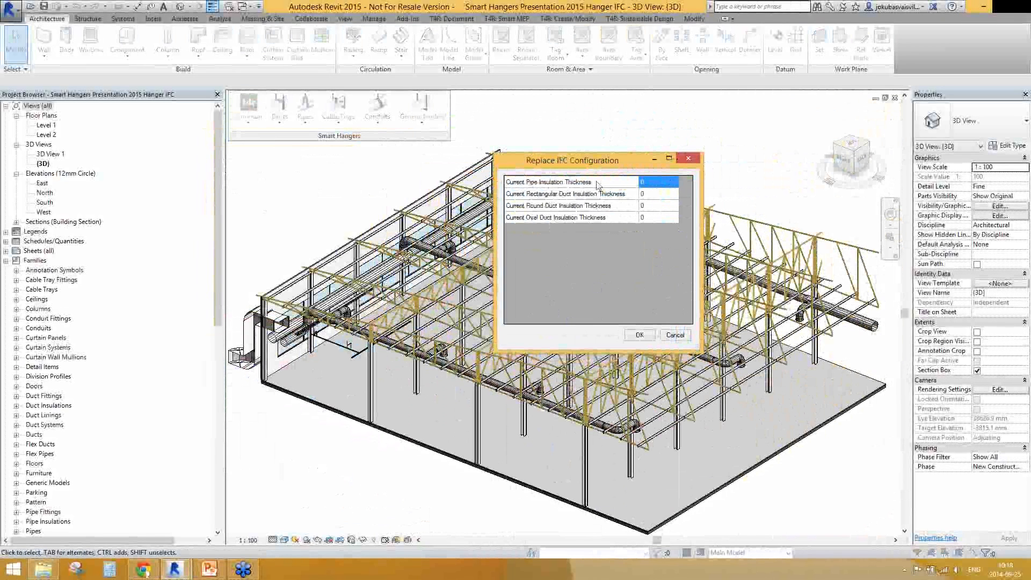
{"action": "left_click", "coordinate": [654, 181]}
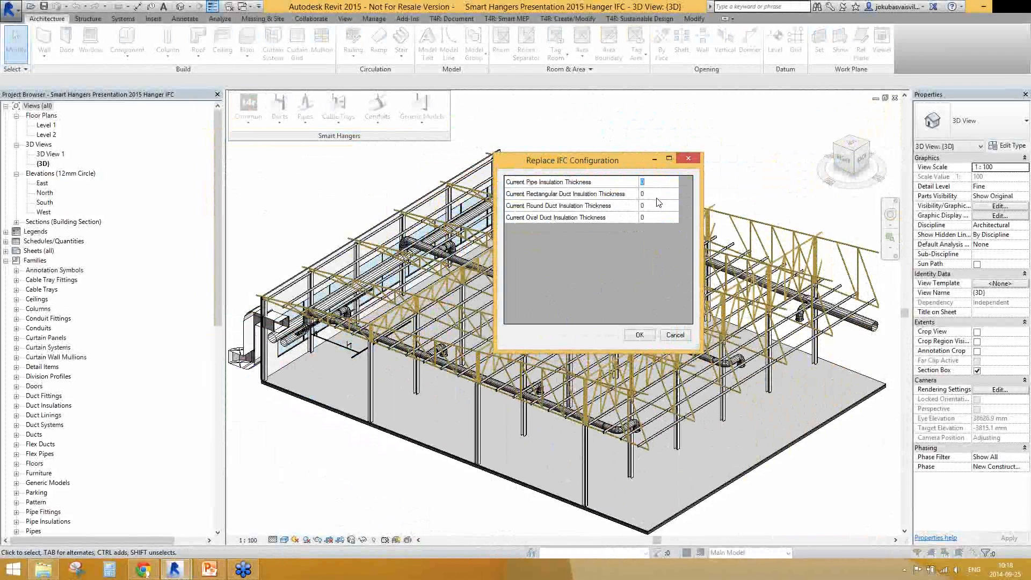
{"action": "left_click", "coordinate": [647, 217]}
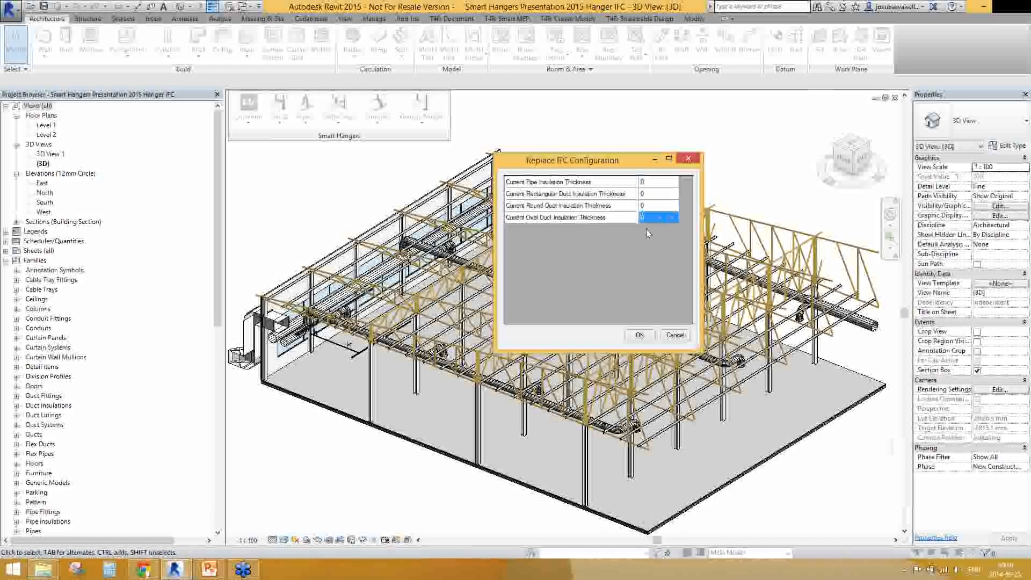
{"action": "left_click", "coordinate": [640, 335]}
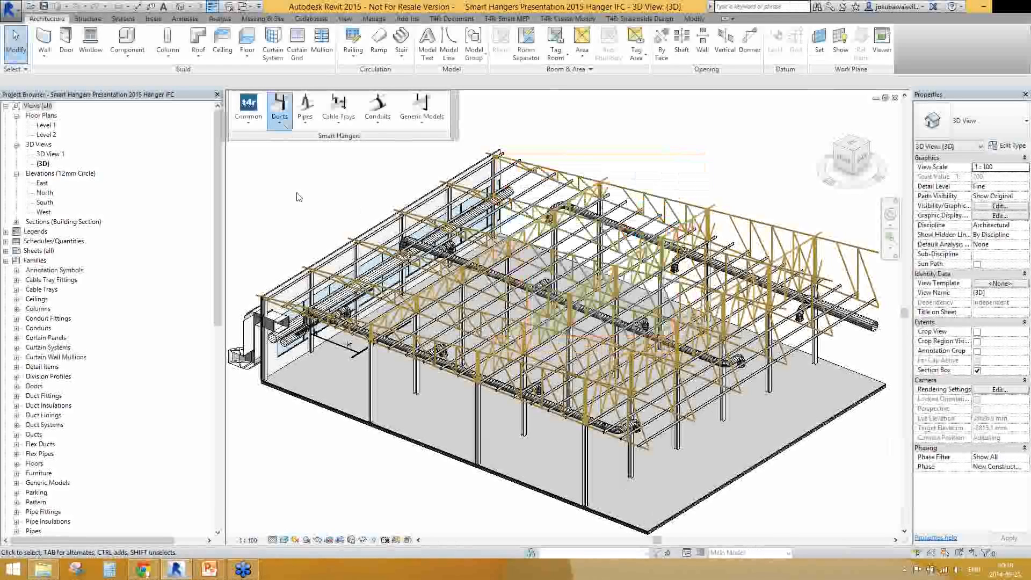
Run Replace IFC Ducts on individual ducts along the glazed side wall, deleting the old elements, and check a replaced duct's properties
{"action": "left_click", "coordinate": [282, 119]}
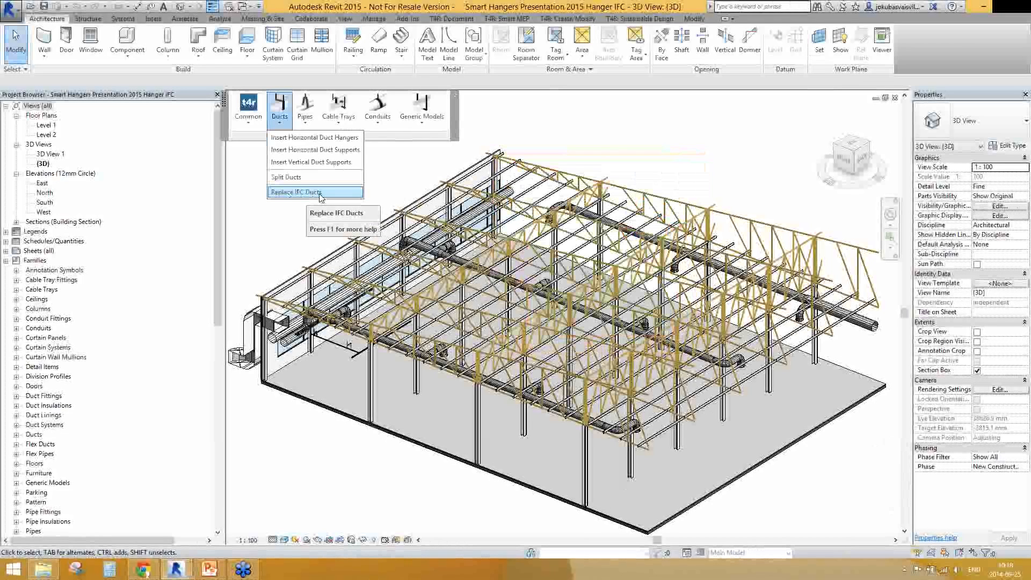
{"action": "left_click", "coordinate": [317, 193]}
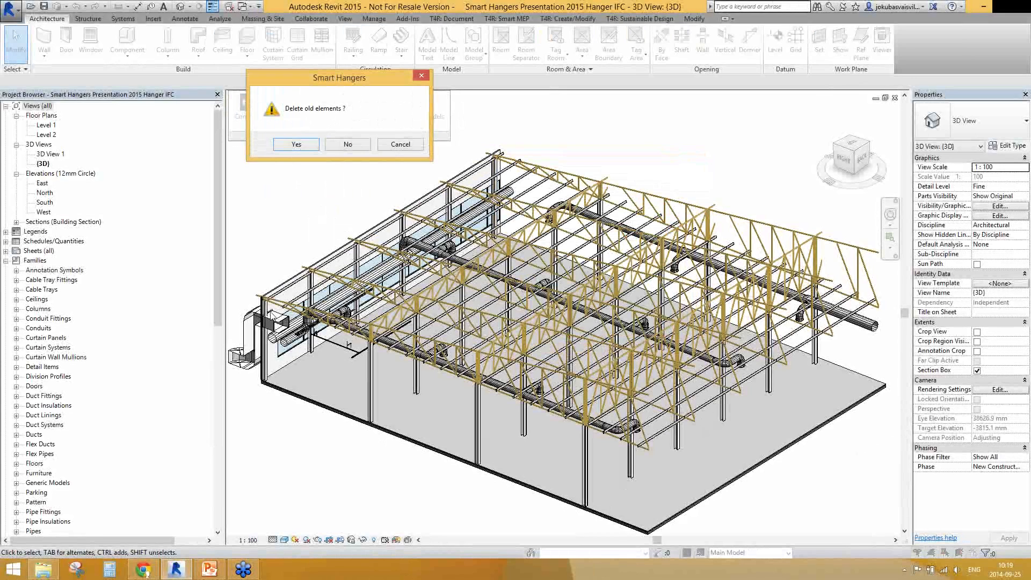
{"action": "left_click", "coordinate": [304, 148]}
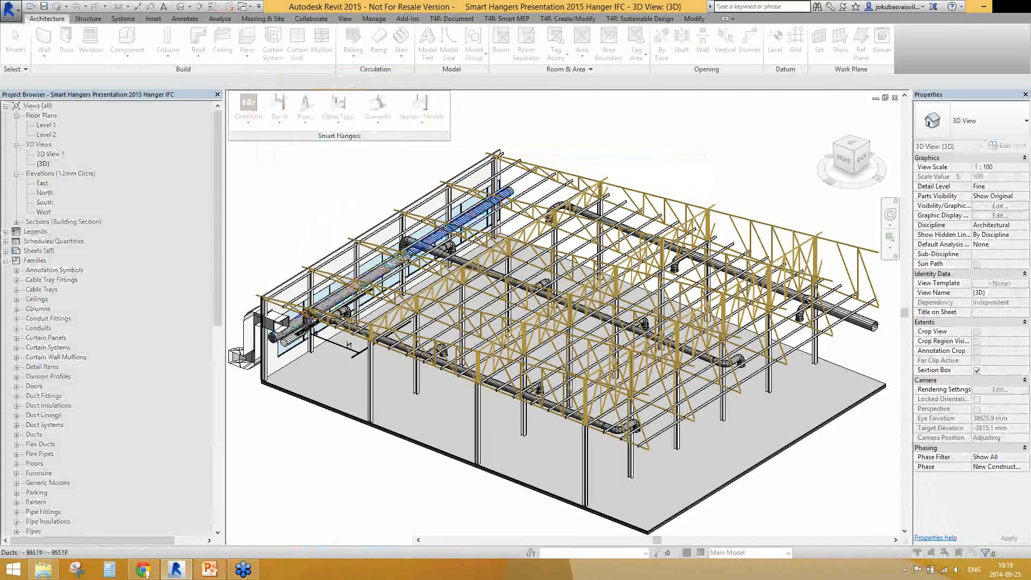
{"action": "scroll", "coordinate": [394, 272], "scroll_direction": "up", "scroll_amount": 5}
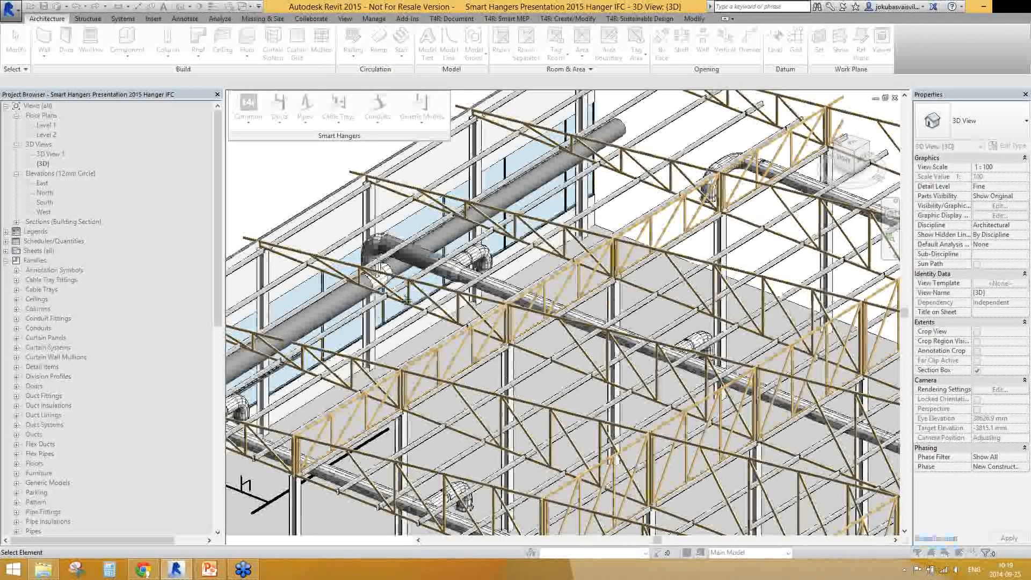
{"action": "scroll", "coordinate": [406, 301], "scroll_direction": "down", "scroll_amount": 3}
{"action": "scroll", "coordinate": [334, 378], "scroll_direction": "up", "scroll_amount": 3}
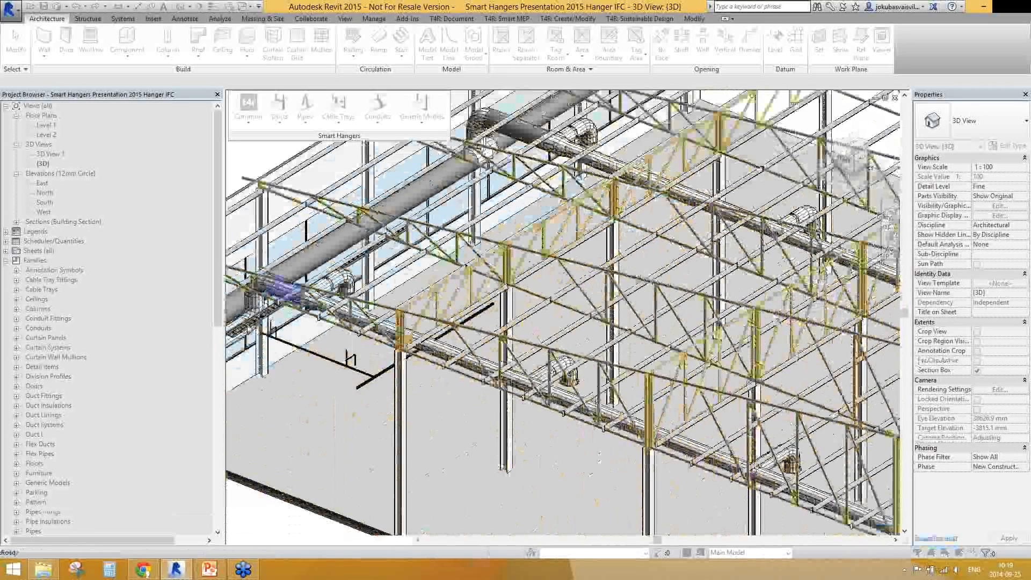
{"action": "middle_click_drag", "start_coordinate": [235, 374], "coordinate": [293, 336]}
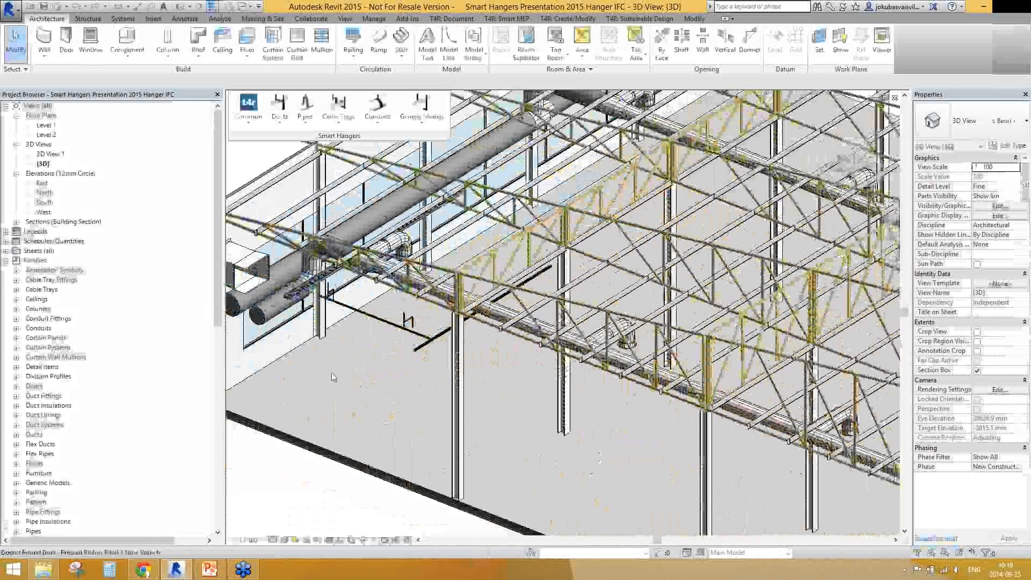
{"action": "left_click", "coordinate": [252, 317]}
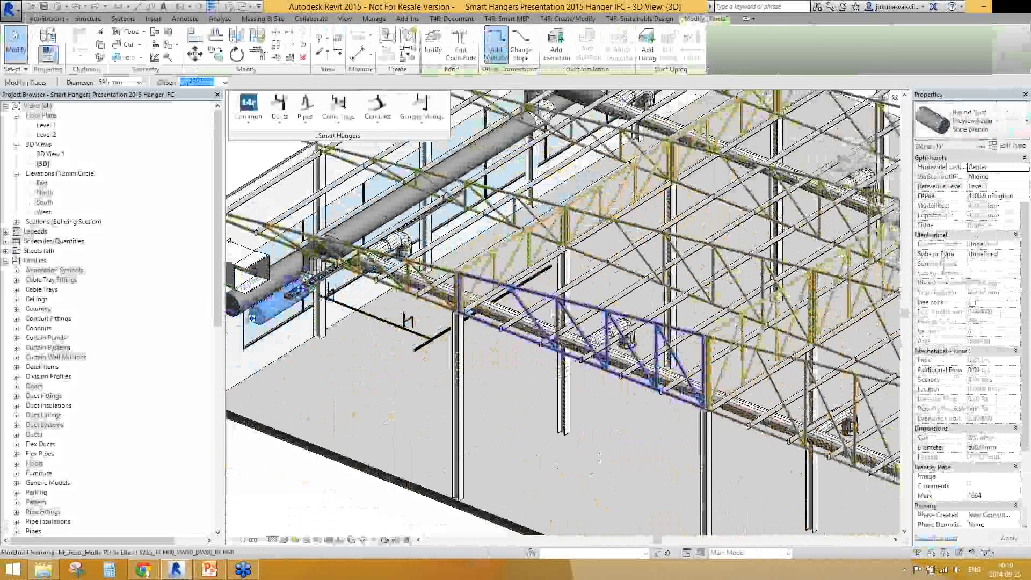
{"action": "key", "text": "Escape"}
{"action": "scroll", "coordinate": [524, 368], "scroll_direction": "down", "scroll_amount": 4}
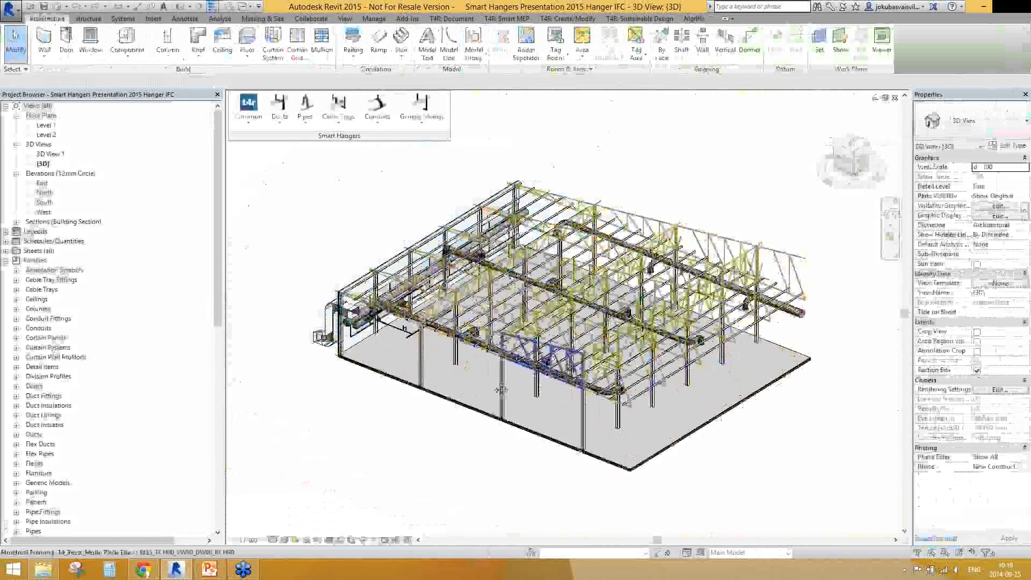
Select the whole model, filter the selection to Ducts only, and replace those IFC ducts, deleting the old elements
{"action": "middle_click_drag", "start_coordinate": [501, 390], "coordinate": [469, 388]}
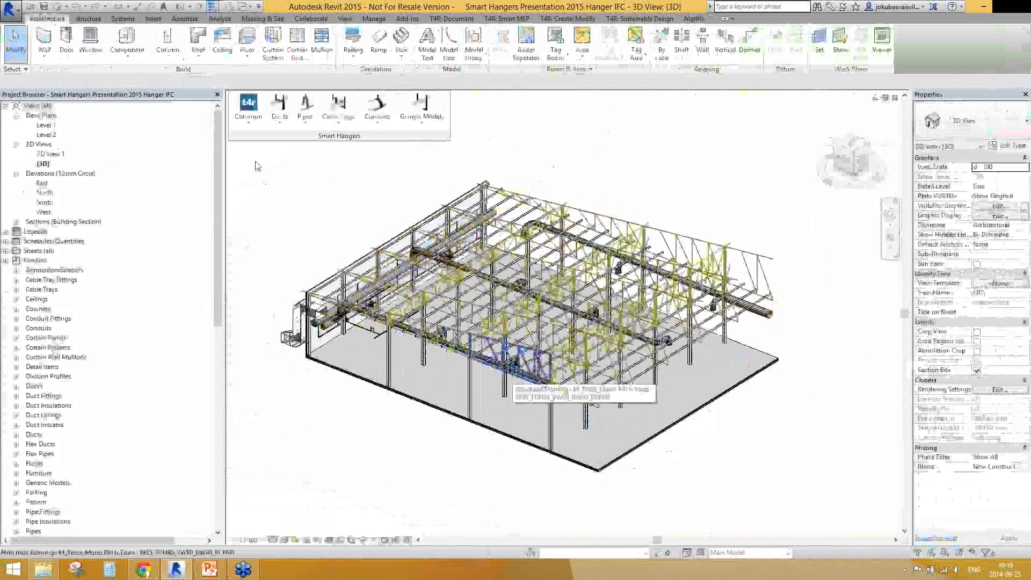
{"action": "left_click_drag", "start_coordinate": [256, 162], "coordinate": [822, 495]}
{"action": "left_click", "coordinate": [433, 47]}
{"action": "left_click", "coordinate": [585, 232]}
{"action": "left_click", "coordinate": [420, 258]}
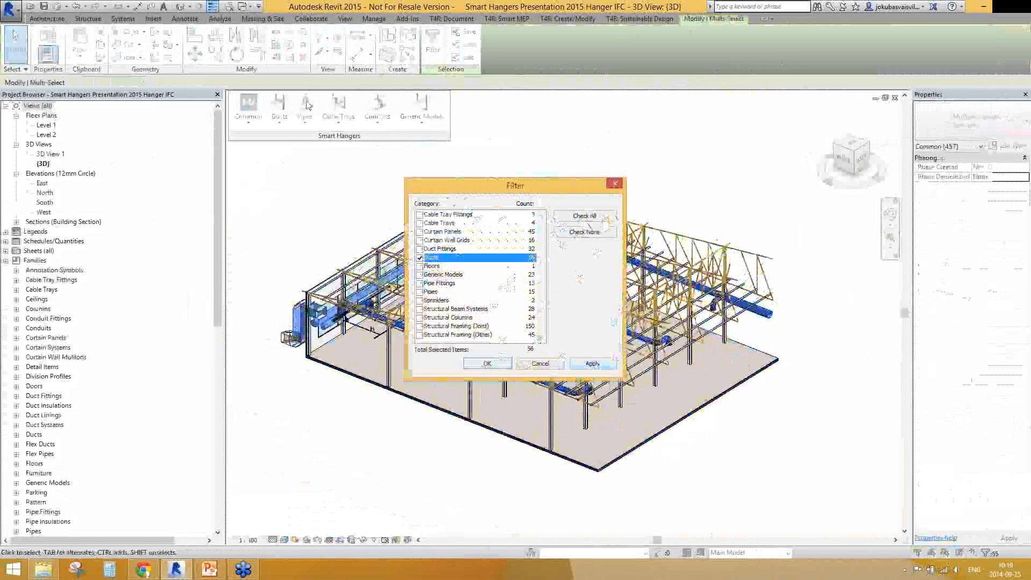
{"action": "left_click", "coordinate": [487, 364]}
{"action": "left_click", "coordinate": [278, 105]}
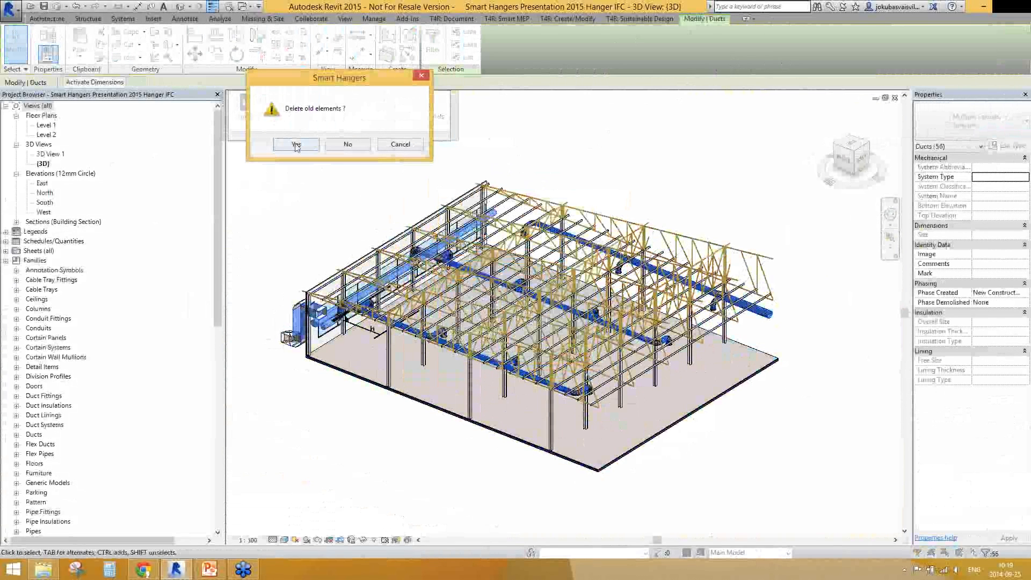
{"action": "left_click", "coordinate": [296, 145]}
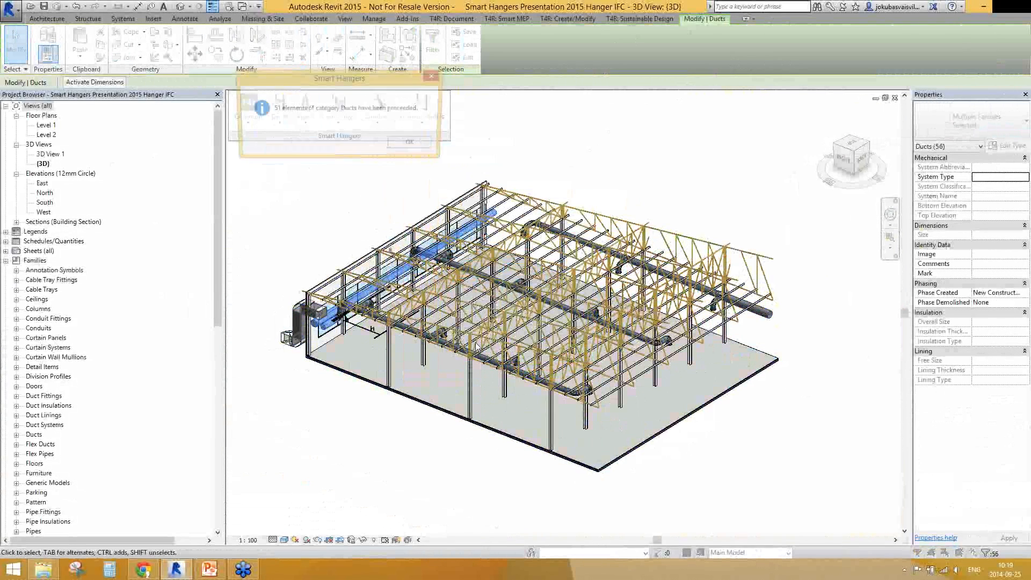
{"action": "left_click", "coordinate": [407, 146]}
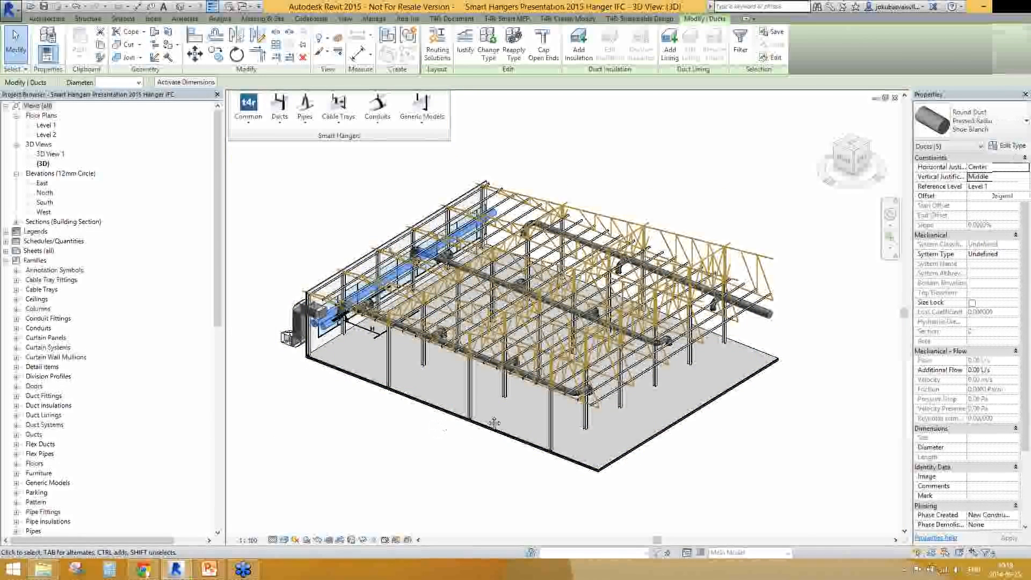
Select a replaced round duct beneath the front truss and examine the hanger and support commands offered for ducts
{"action": "key", "text": "Escape"}
{"action": "scroll", "coordinate": [453, 367], "scroll_direction": "up", "scroll_amount": 5}
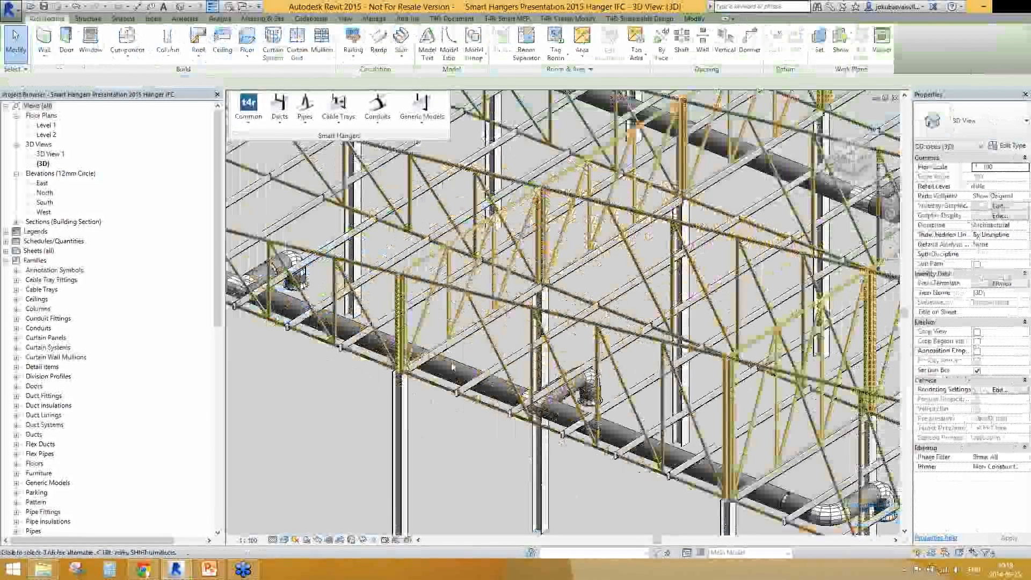
{"action": "left_click", "coordinate": [454, 369]}
{"action": "left_click", "coordinate": [280, 108]}
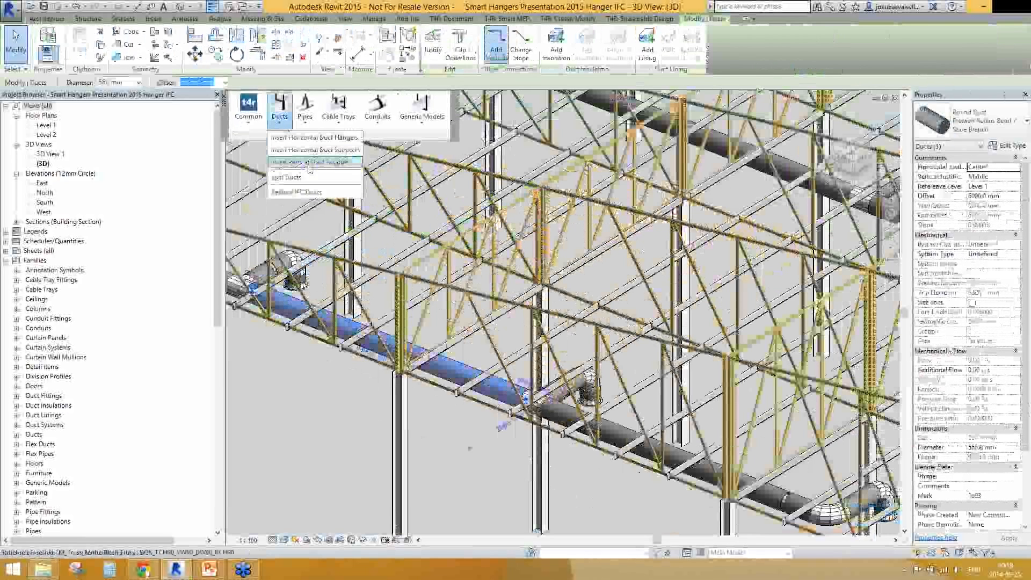
{"action": "left_click", "coordinate": [276, 115]}
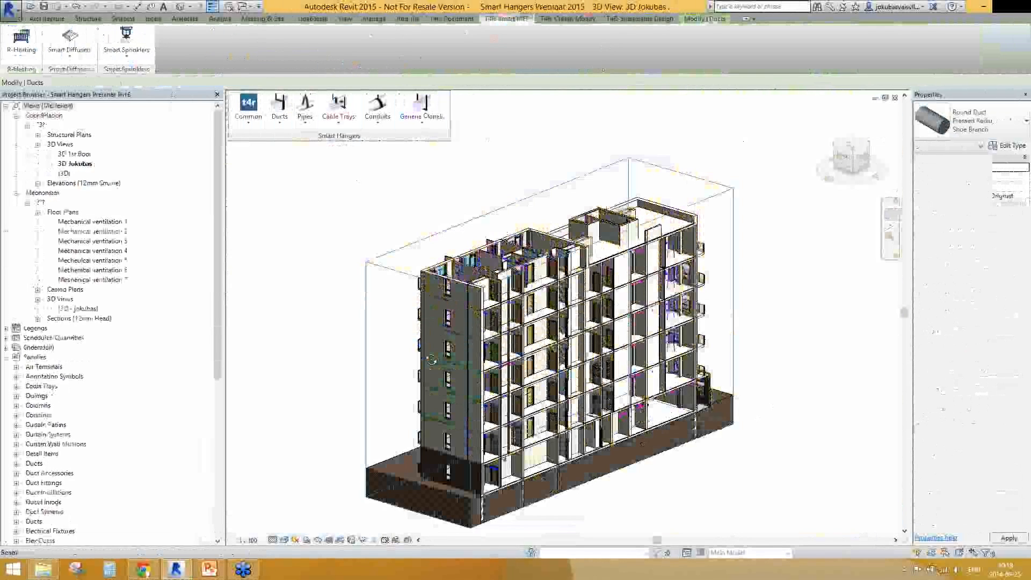
In the Smart Hangers Webinar 2015 project, open the 3D 1st floor view and place the Sort Mark tools beside Smart Hangers
{"action": "middle_click_drag", "start_coordinate": [431, 360], "coordinate": [404, 380], "text": "shift"}
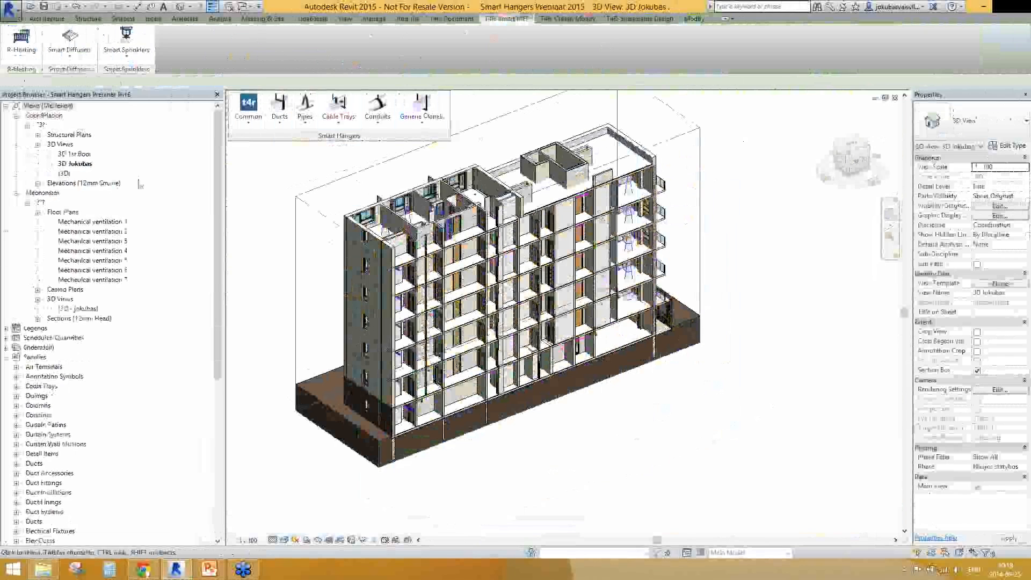
{"action": "double_click", "coordinate": [75, 154]}
{"action": "middle_click_drag", "start_coordinate": [443, 400], "coordinate": [629, 366], "text": "shift"}
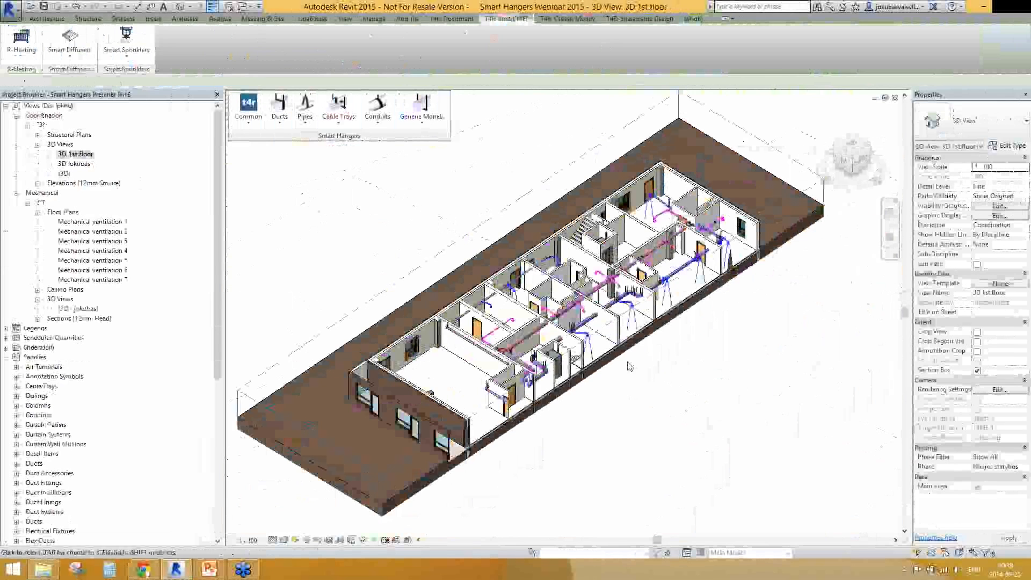
{"action": "left_click", "coordinate": [461, 21]}
{"action": "left_click_drag", "start_coordinate": [194, 69], "coordinate": [460, 140]}
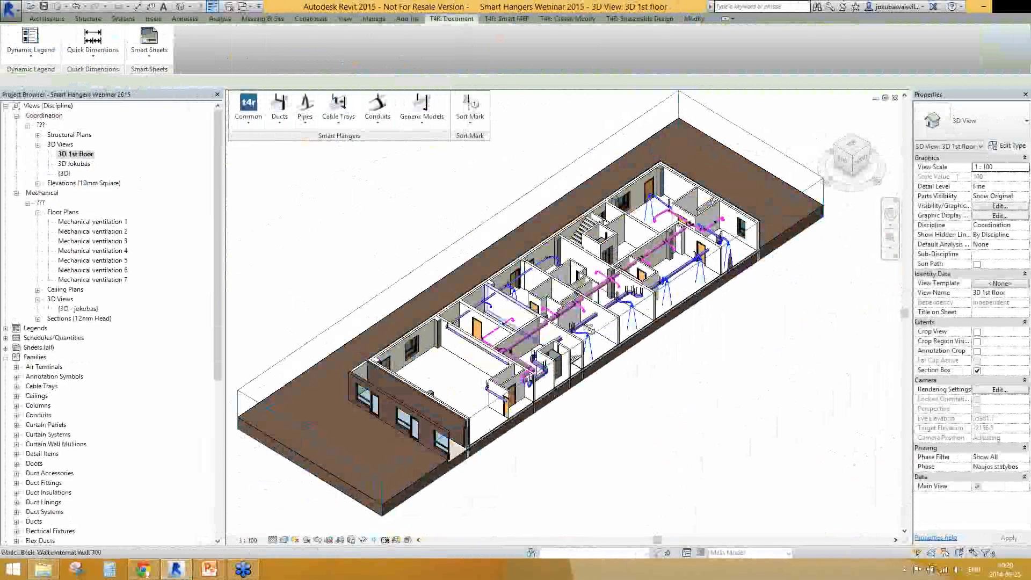
Start Calculate Elevations from Sort Mark for the Structural Connections category
{"action": "left_click", "coordinate": [470, 110]}
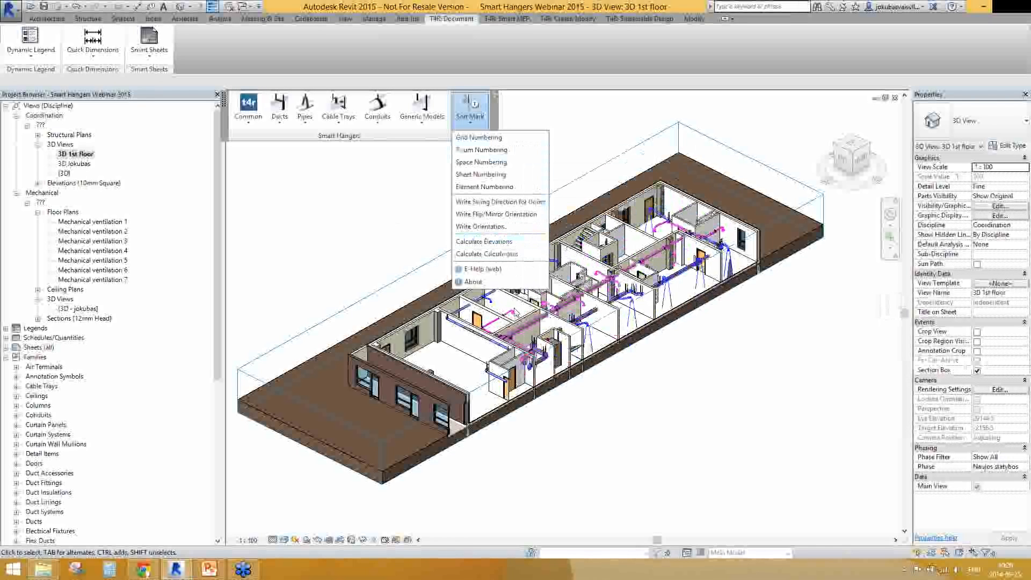
{"action": "scroll", "coordinate": [516, 314], "scroll_direction": "up", "scroll_amount": 3}
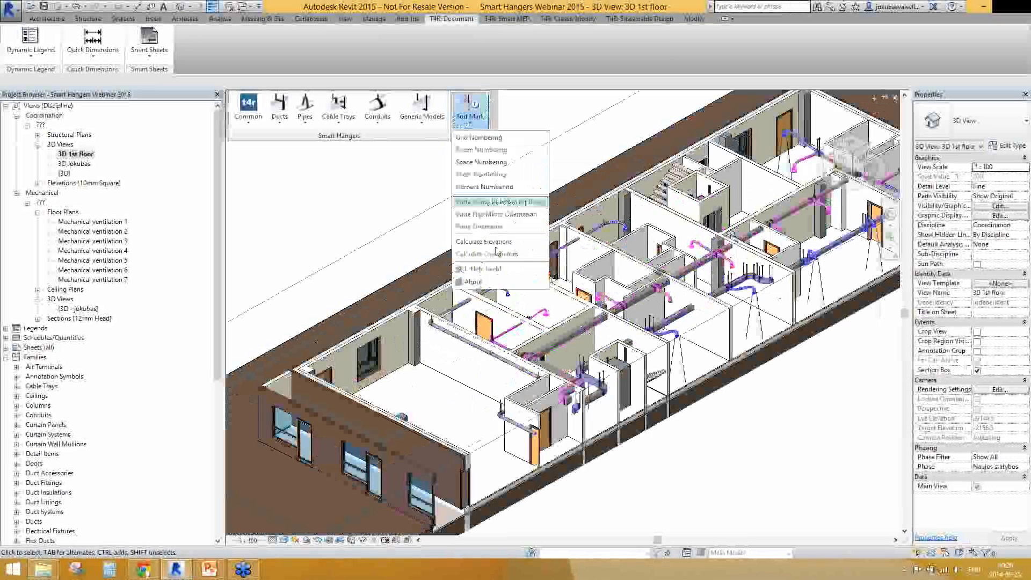
{"action": "left_click", "coordinate": [514, 244]}
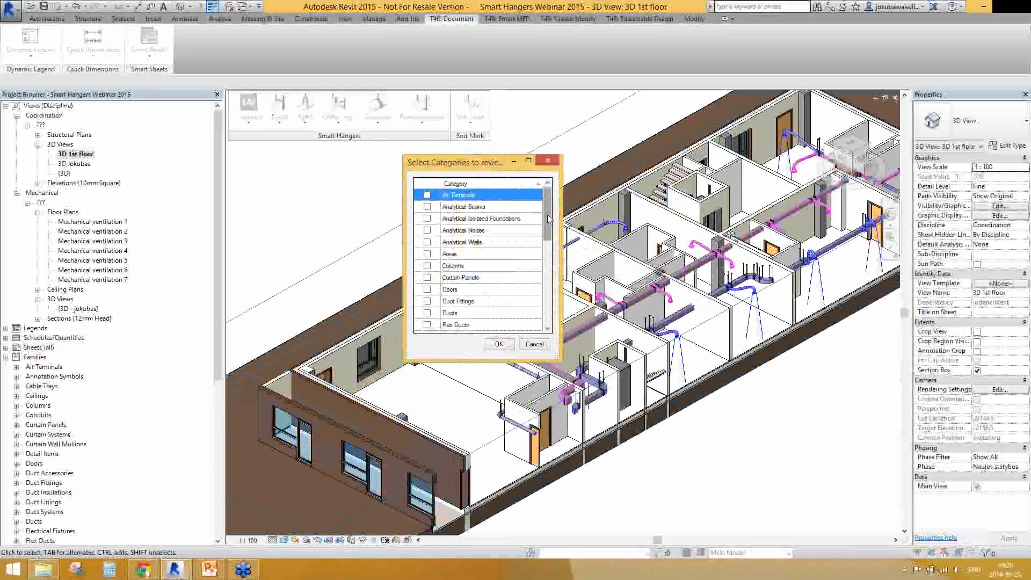
{"action": "left_click_drag", "start_coordinate": [548, 219], "coordinate": [548, 298]}
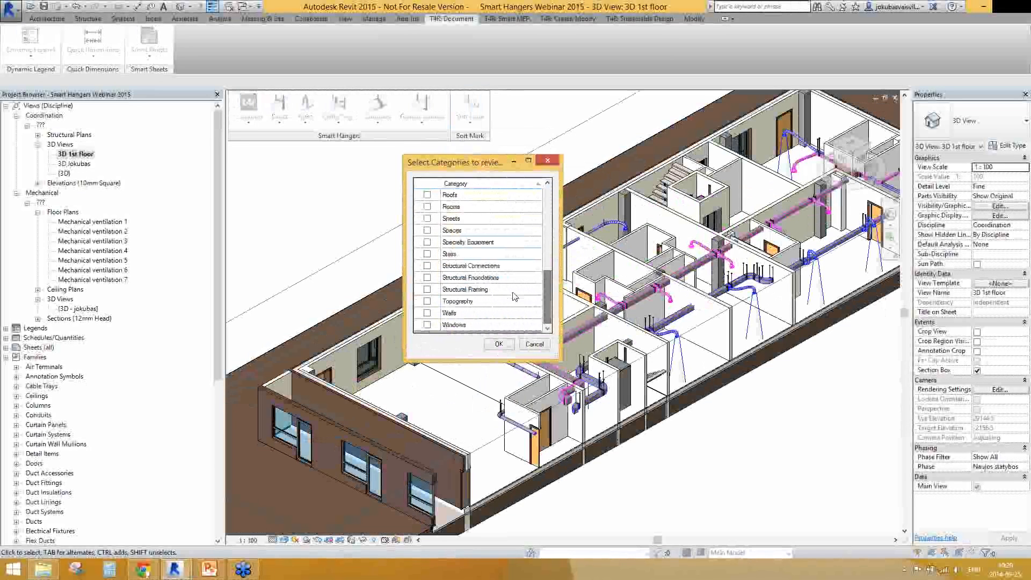
{"action": "left_click", "coordinate": [486, 268]}
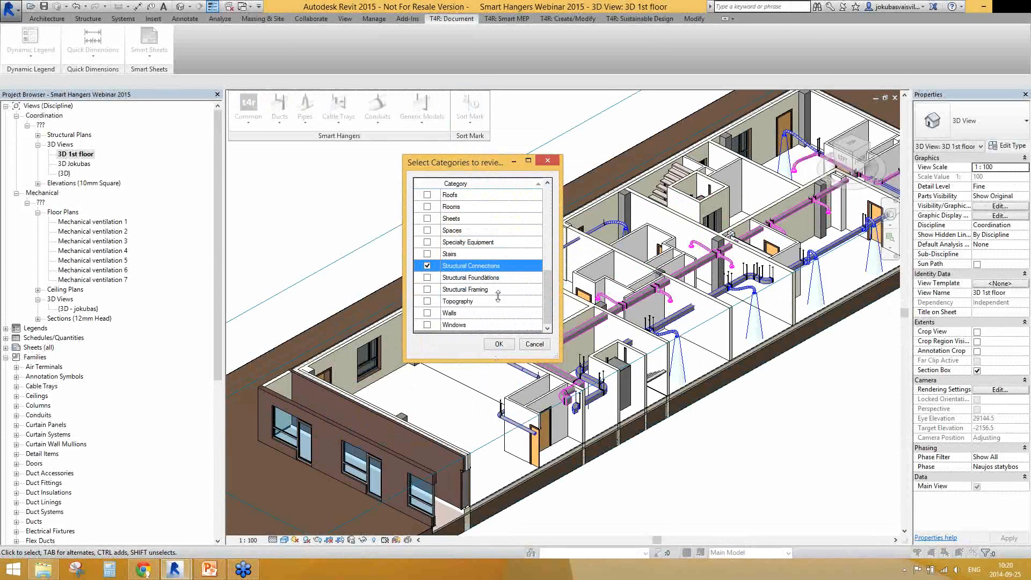
{"action": "left_click", "coordinate": [499, 344]}
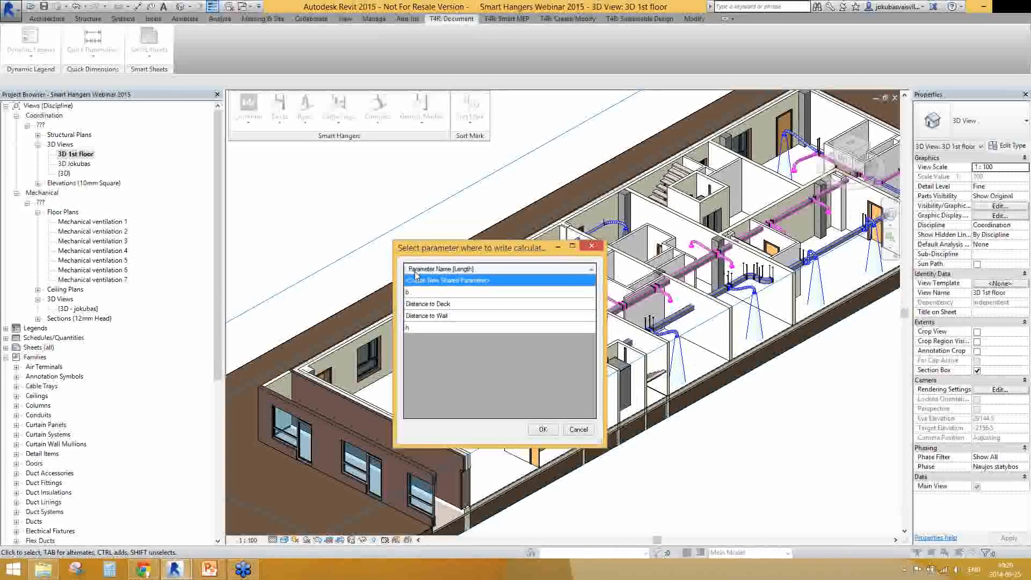
Create a new shared parameter named Element Elevation in the Identity Data group to store the calculated elevations
{"action": "left_click", "coordinate": [419, 293]}
{"action": "left_click", "coordinate": [424, 304]}
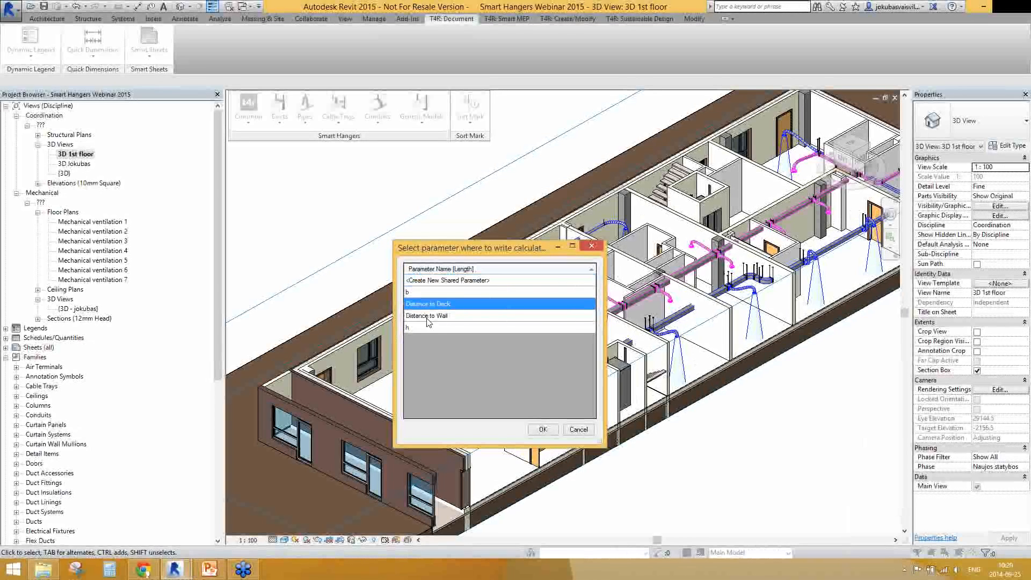
{"action": "key", "text": "Down"}
{"action": "key", "text": "Down"}
{"action": "double_click", "coordinate": [477, 281]}
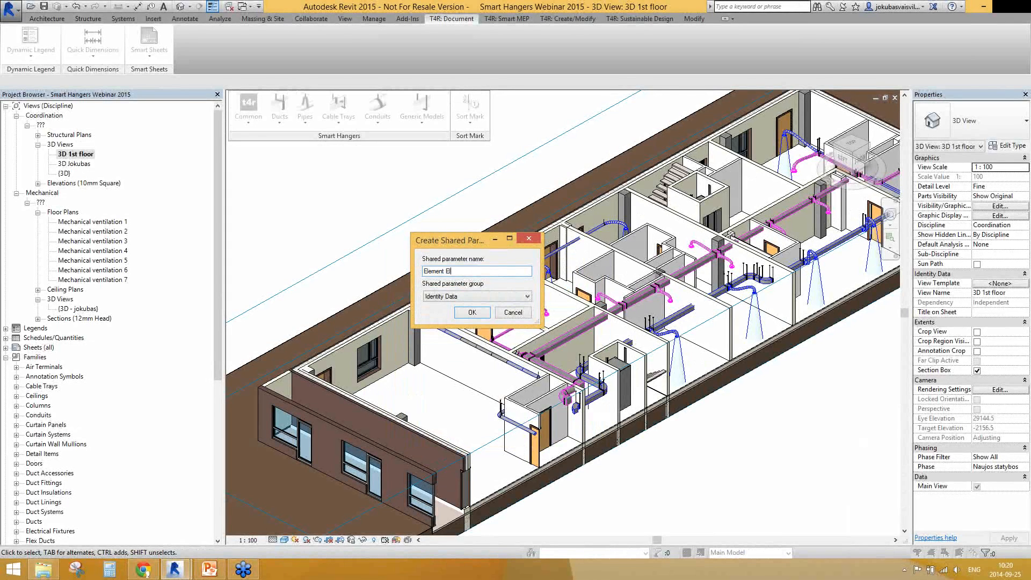
{"action": "left_click_drag", "start_coordinate": [485, 272], "coordinate": [414, 273]}
{"action": "left_click", "coordinate": [473, 313]}
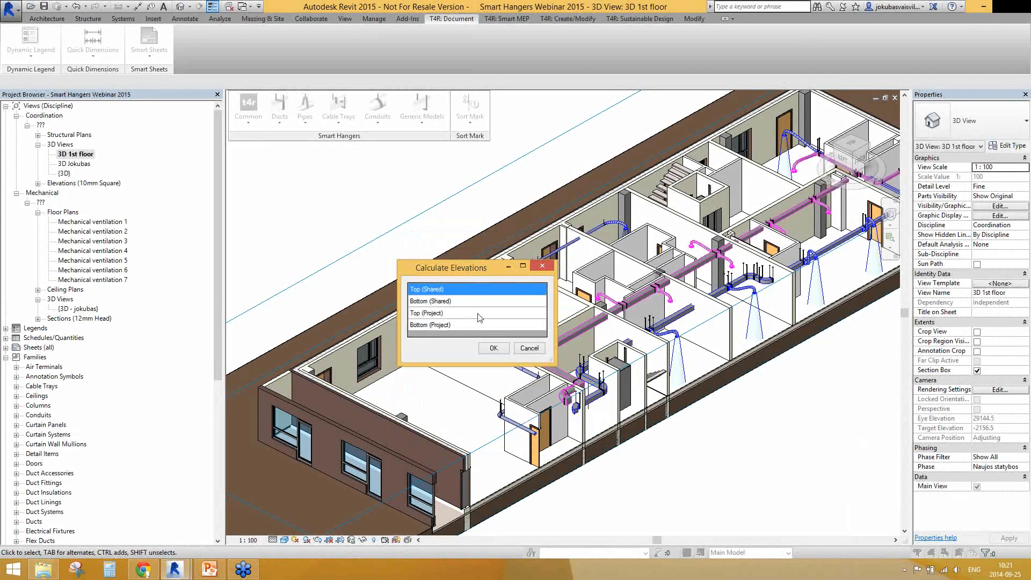
Calculate the hanger elevations using the Bottom (Project) option
{"action": "left_click", "coordinate": [442, 326]}
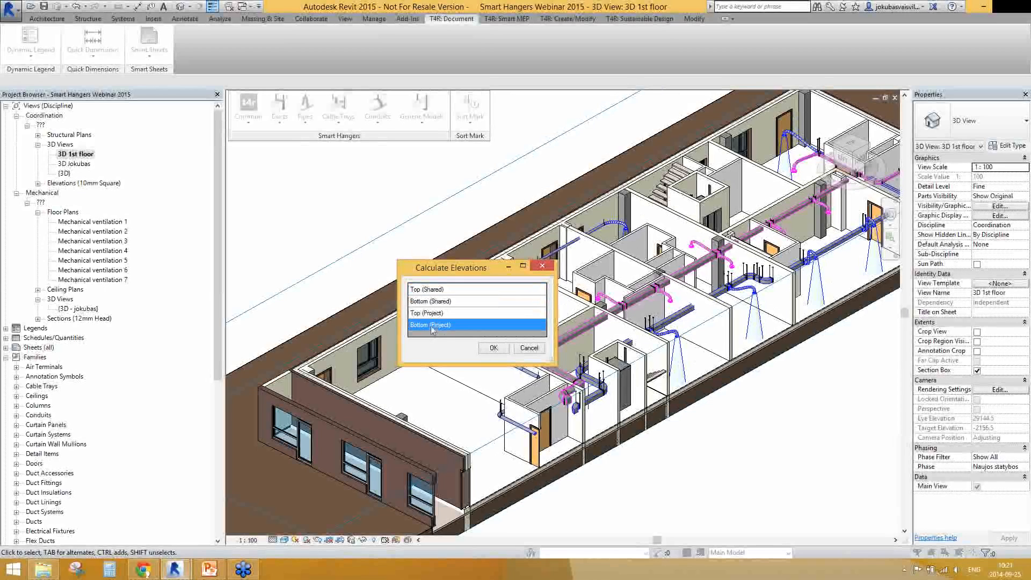
{"action": "left_click", "coordinate": [494, 348]}
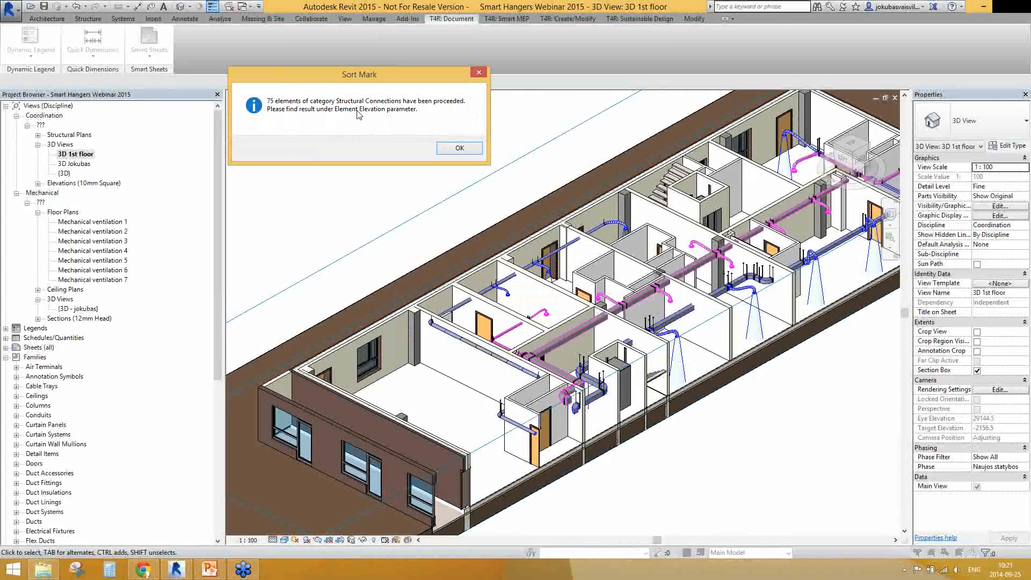
{"action": "left_click", "coordinate": [458, 150]}
Start Calculate Coordinates from Sort Mark for the Structural Connections category
{"action": "left_click", "coordinate": [469, 110]}
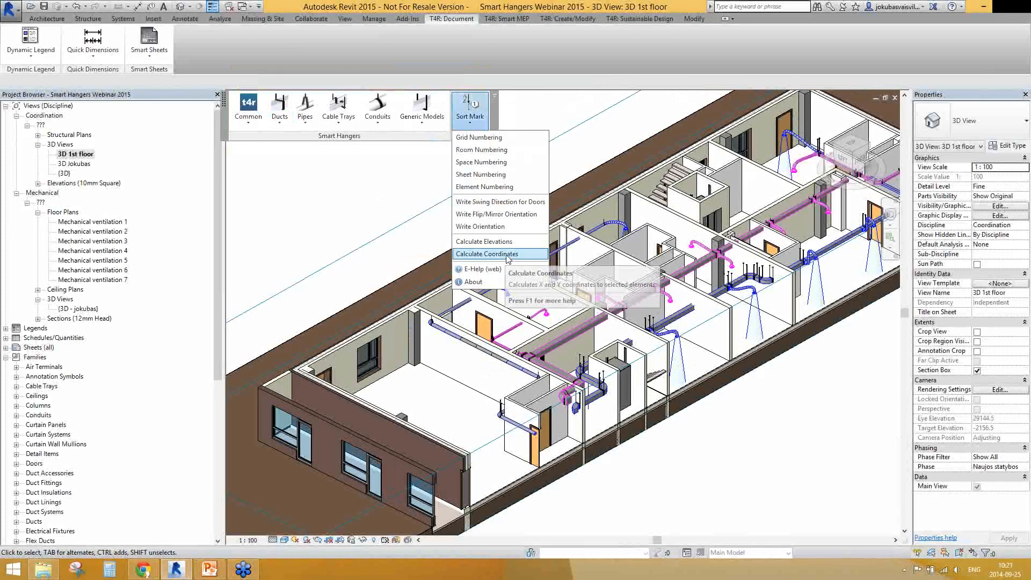
{"action": "left_click", "coordinate": [508, 255]}
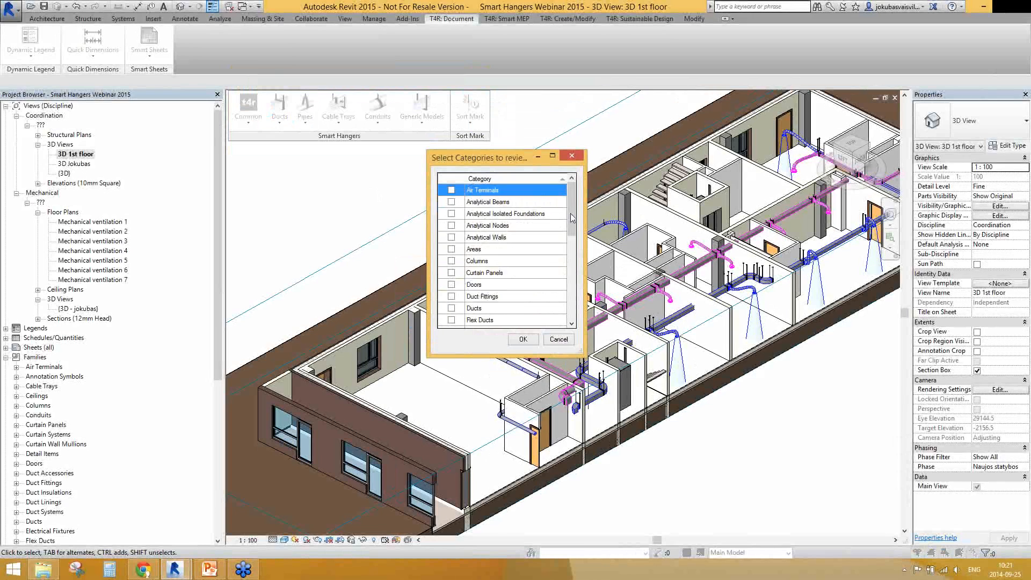
{"action": "left_click_drag", "start_coordinate": [573, 219], "coordinate": [573, 307]}
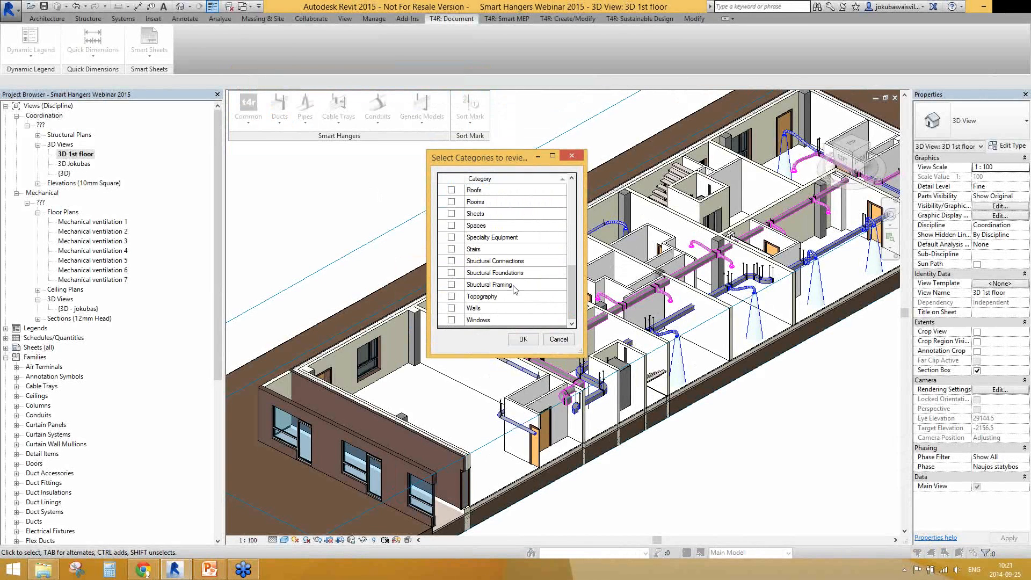
{"action": "left_click", "coordinate": [503, 262]}
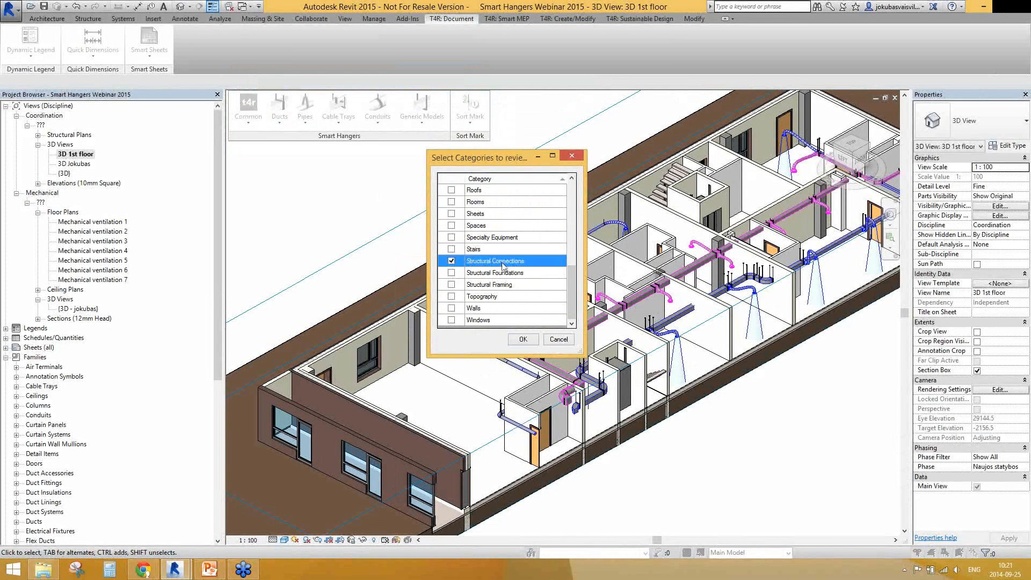
{"action": "left_click", "coordinate": [523, 340]}
Create the shared parameter Element coordinates in the Identity Data group and calculate the hanger coordinates using Middle Point (Project)
{"action": "double_click", "coordinate": [465, 277]}
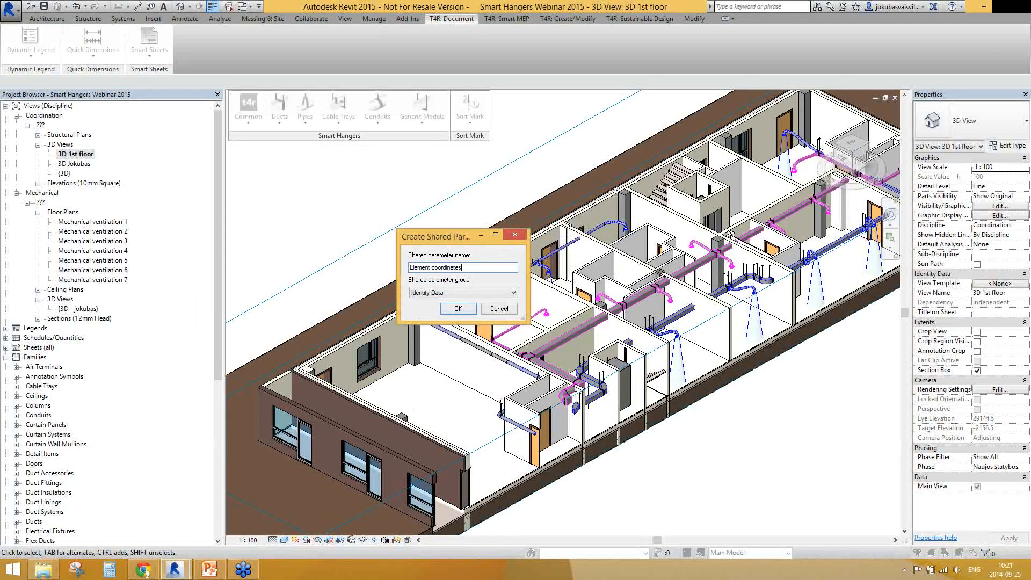
{"action": "left_click", "coordinate": [458, 309]}
{"action": "left_click", "coordinate": [411, 306]}
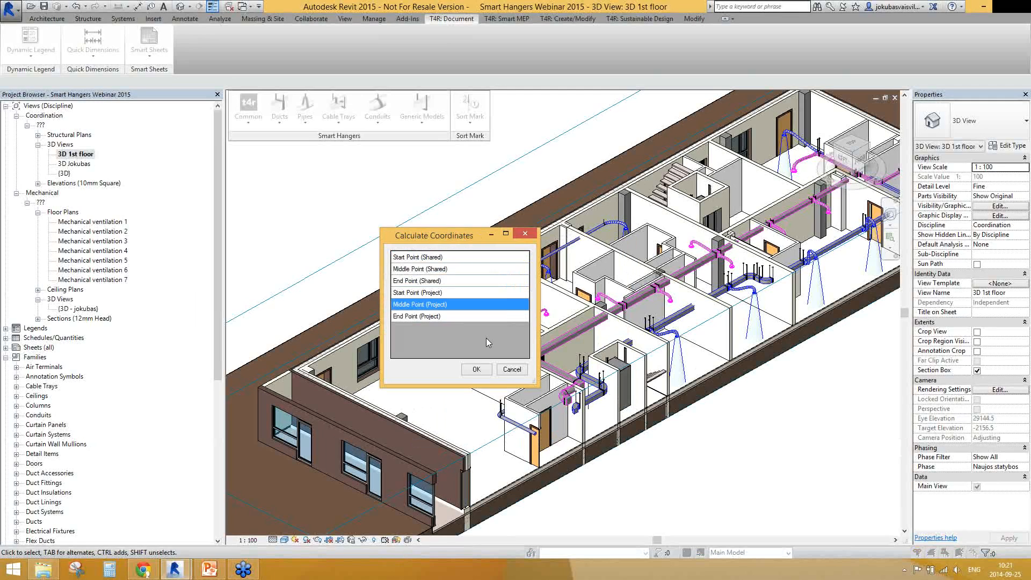
{"action": "left_click", "coordinate": [476, 370]}
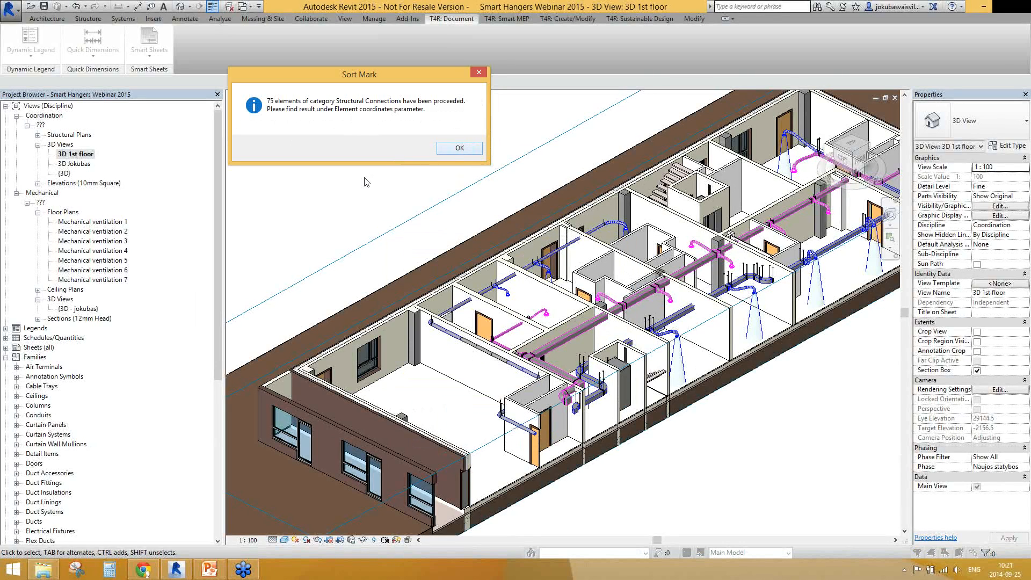
{"action": "key", "text": "Return"}
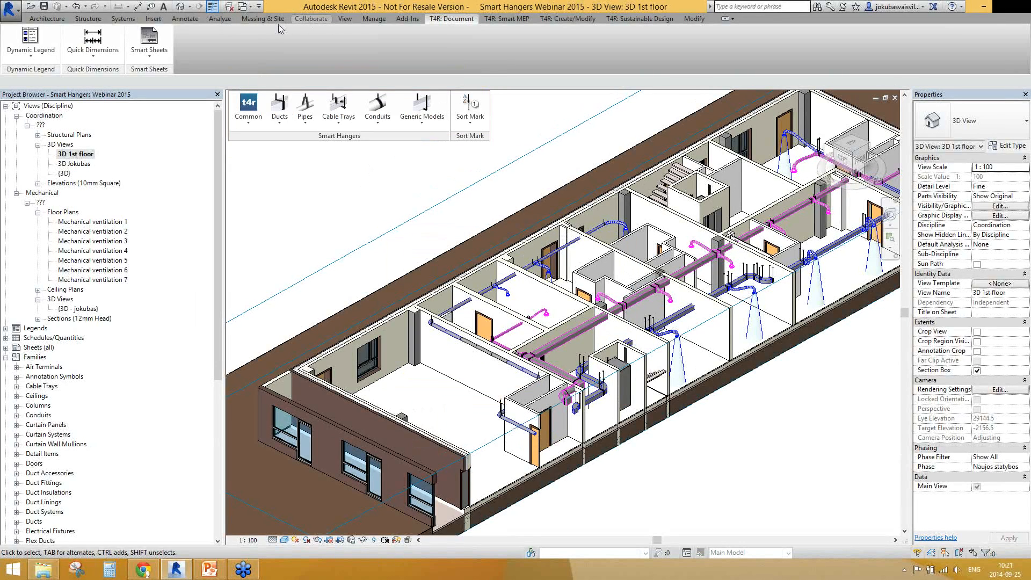
Create a new schedule for the Structural Connections category with the Naujos statybos phase
{"action": "left_click", "coordinate": [220, 18]}
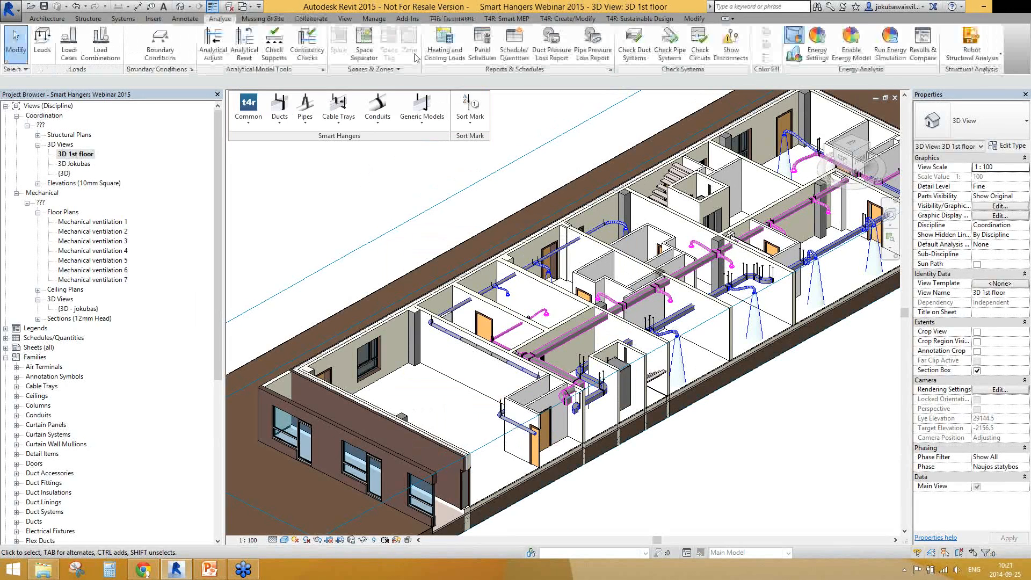
{"action": "left_click", "coordinate": [503, 46]}
{"action": "scroll", "coordinate": [461, 280], "scroll_direction": "down", "scroll_amount": 10}
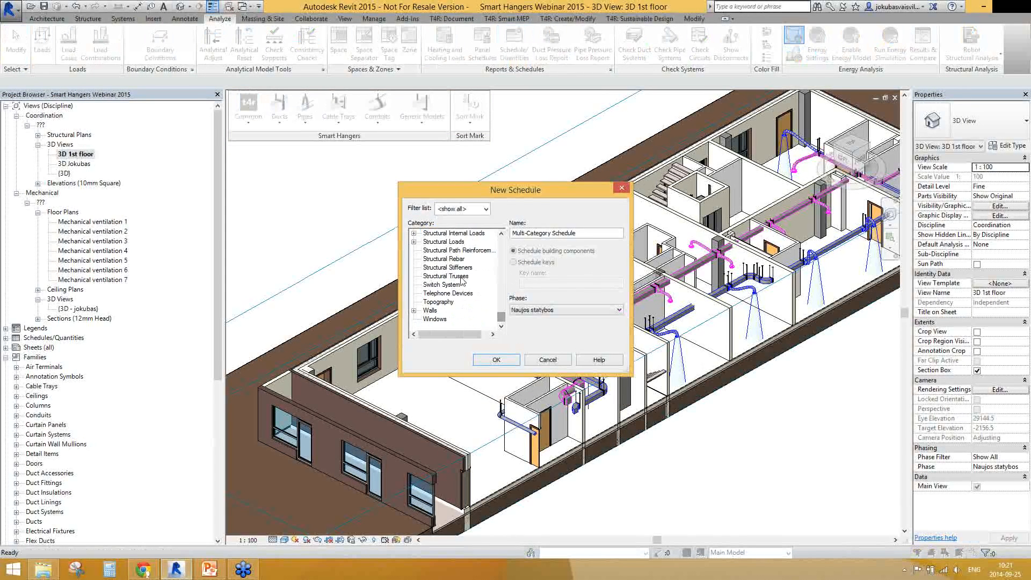
{"action": "scroll", "coordinate": [463, 278], "scroll_direction": "up", "scroll_amount": 4}
{"action": "scroll", "coordinate": [464, 270], "scroll_direction": "up", "scroll_amount": 1}
{"action": "left_click", "coordinate": [466, 235]}
{"action": "scroll", "coordinate": [479, 279], "scroll_direction": "up", "scroll_amount": 1}
{"action": "left_click", "coordinate": [512, 362]}
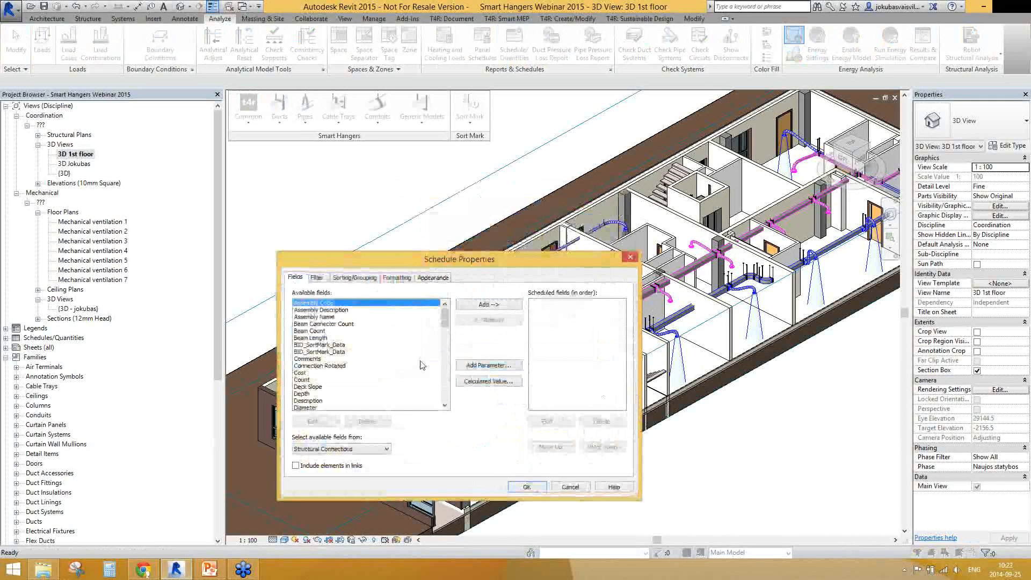
Add the Element coordinates, Element Elevation and Family fields to the structural connection schedule
{"action": "left_click", "coordinate": [314, 387]}
{"action": "scroll", "coordinate": [338, 398], "scroll_direction": "down", "scroll_amount": 4}
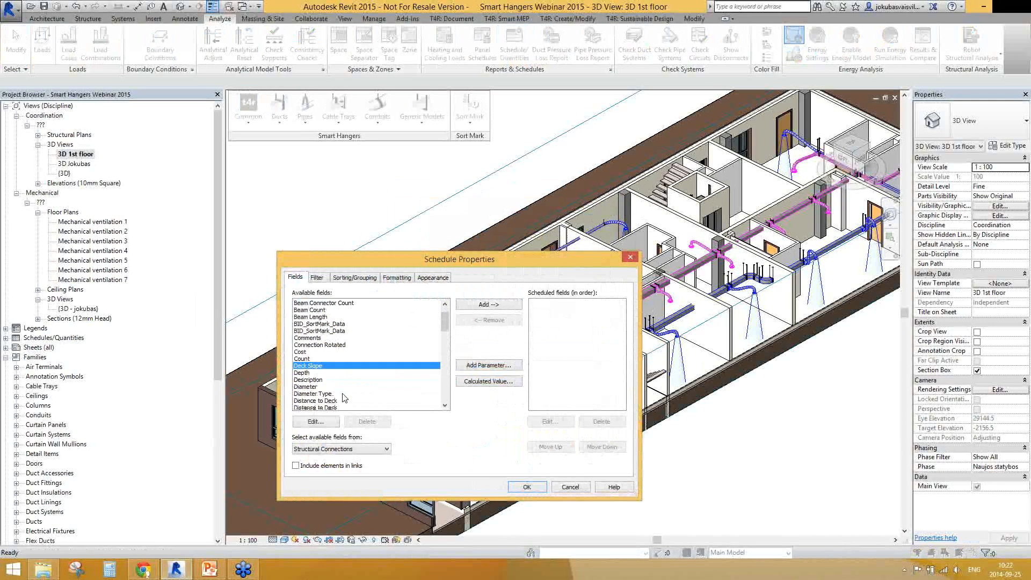
{"action": "double_click", "coordinate": [339, 367]}
{"action": "double_click", "coordinate": [330, 366]}
{"action": "scroll", "coordinate": [358, 380], "scroll_direction": "down", "scroll_amount": 4}
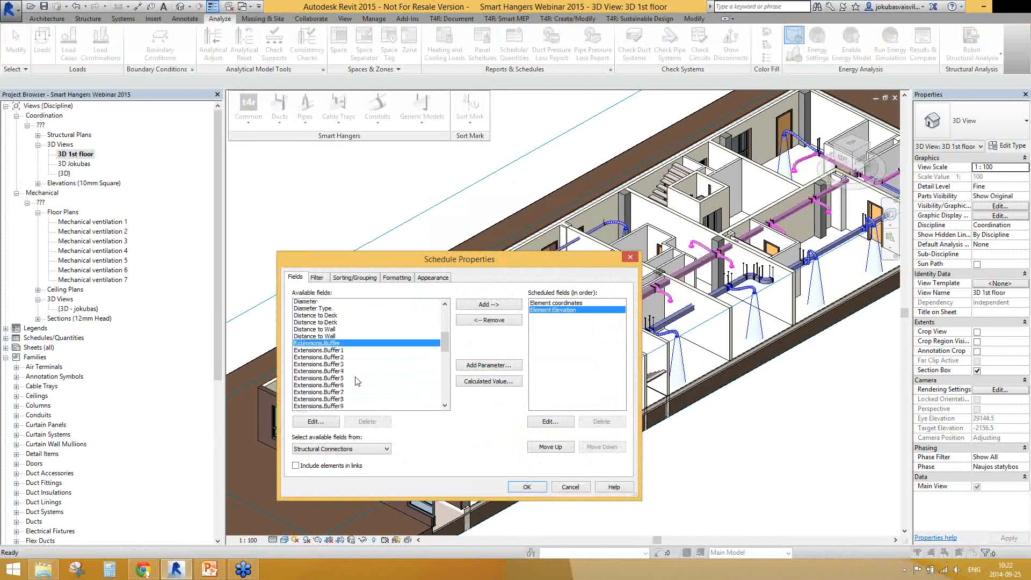
{"action": "double_click", "coordinate": [317, 401]}
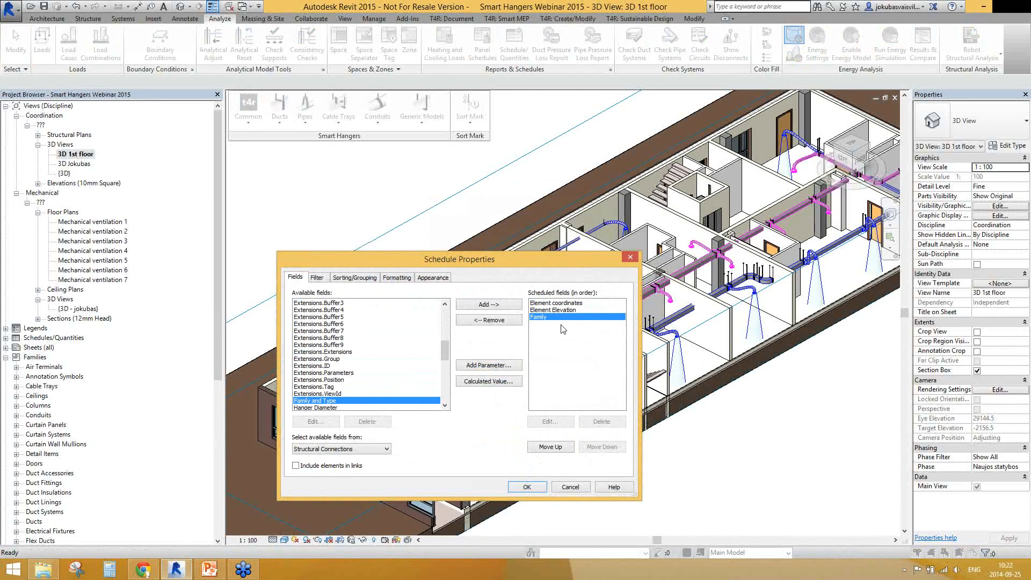
Order the scheduled fields as Family, Element Elevation, Element coordinates and generate the schedule
{"action": "double_click", "coordinate": [559, 449]}
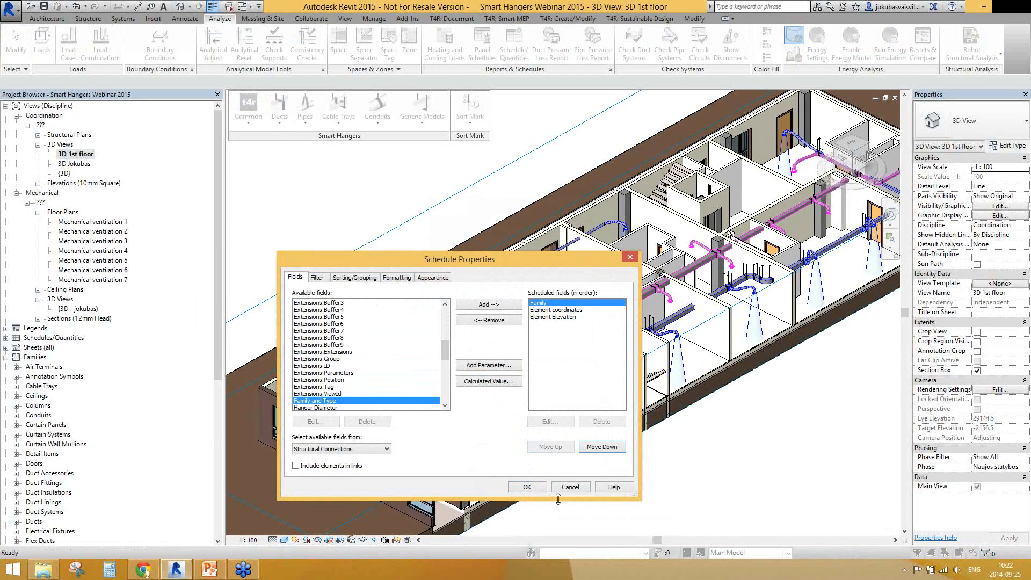
{"action": "left_click", "coordinate": [569, 310]}
{"action": "left_click", "coordinate": [602, 447]}
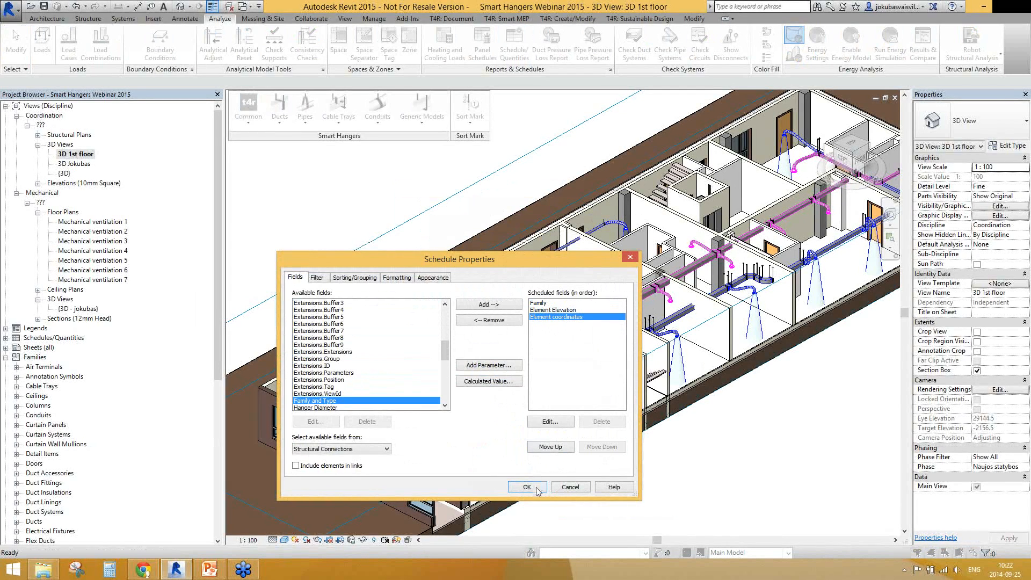
{"action": "left_click", "coordinate": [537, 489]}
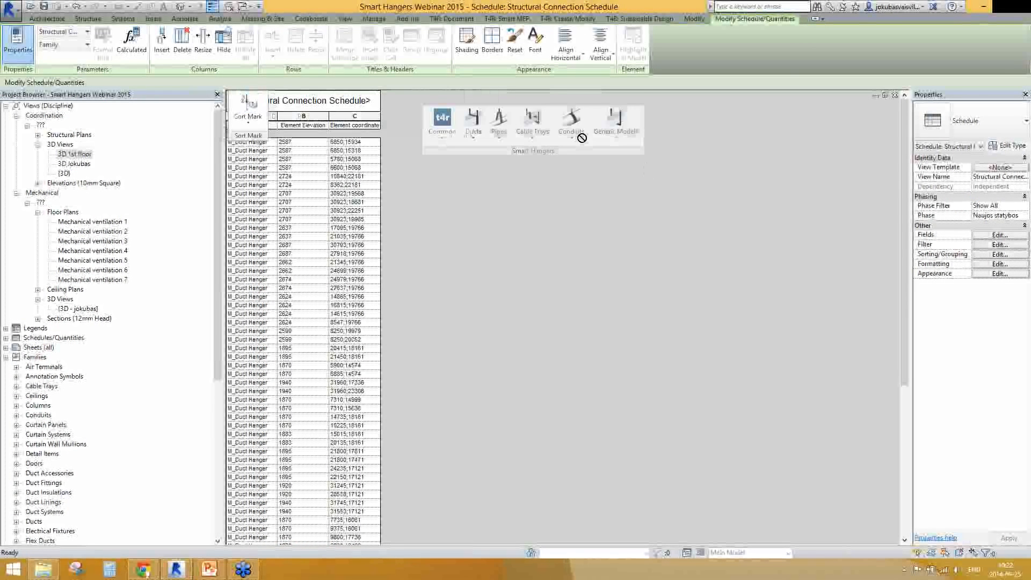
Examine a duct hanger's elevation and coordinates in the schedule, then view that hanger in the 3D 1st floor view
{"action": "left_click", "coordinate": [290, 168]}
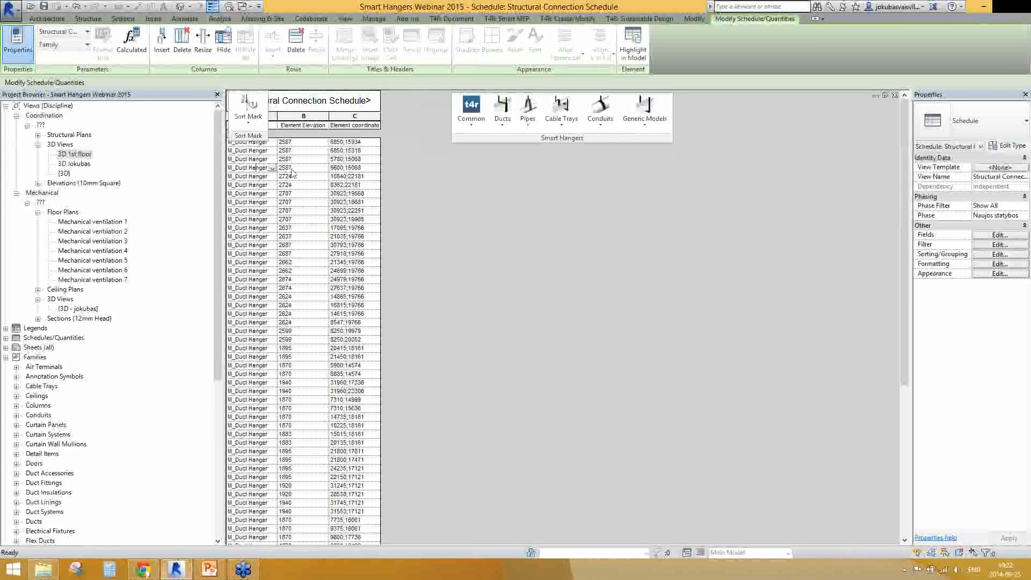
{"action": "left_click", "coordinate": [292, 168]}
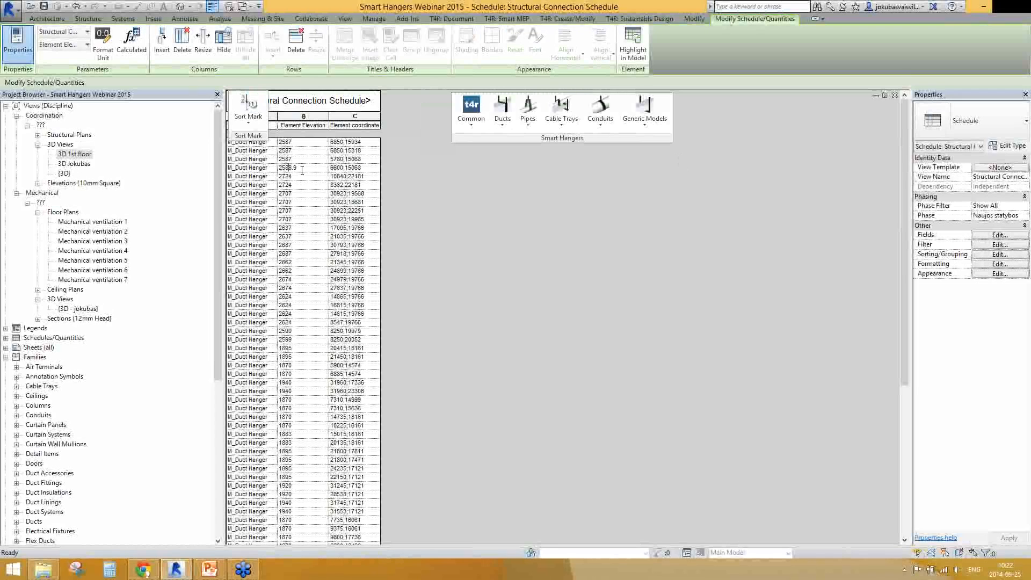
{"action": "key", "text": "Tab"}
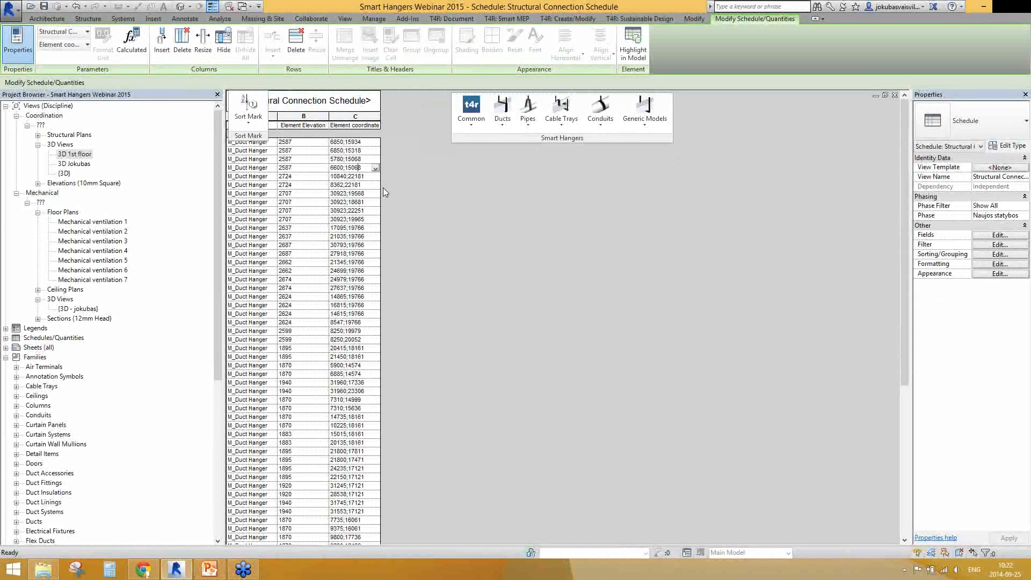
{"action": "left_click_drag", "start_coordinate": [906, 332], "coordinate": [898, 280]}
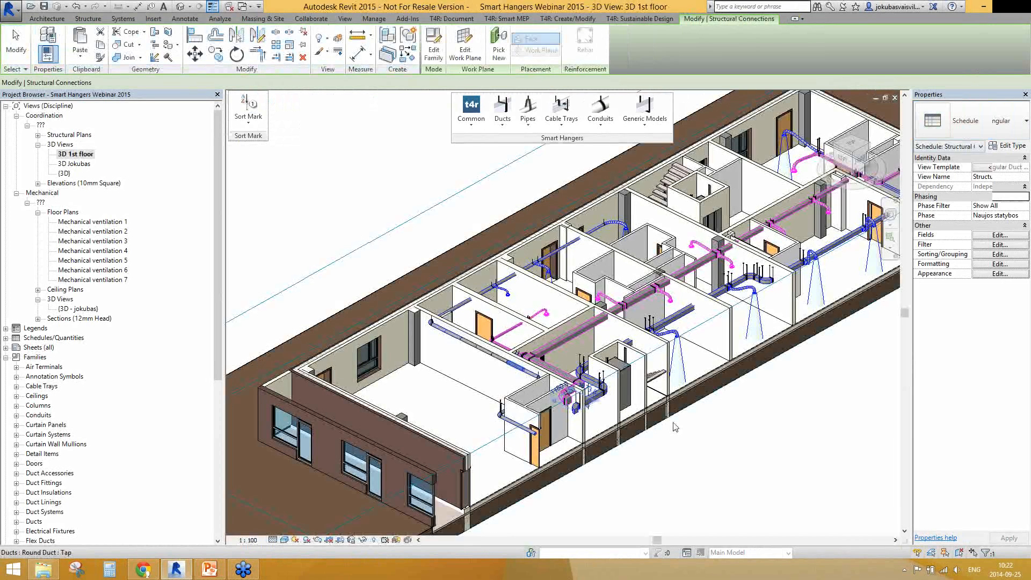
{"action": "scroll", "coordinate": [644, 403], "scroll_direction": "down", "scroll_amount": 2}
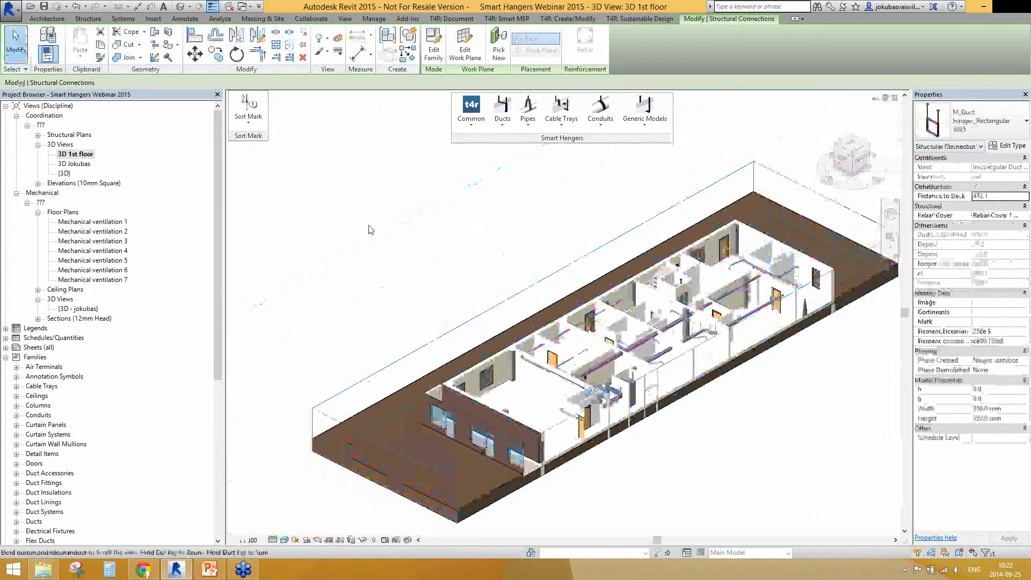
{"action": "middle_click_drag", "start_coordinate": [736, 360], "coordinate": [616, 396], "text": "shift"}
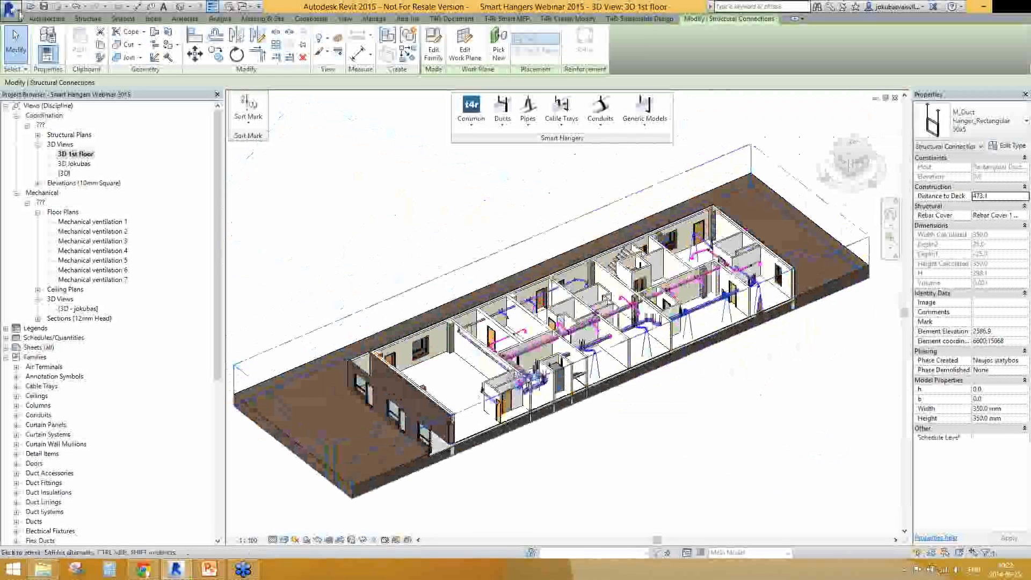
Create a new family from the Metric Generic Model line based template in the English template folder
{"action": "left_click", "coordinate": [20, 14]}
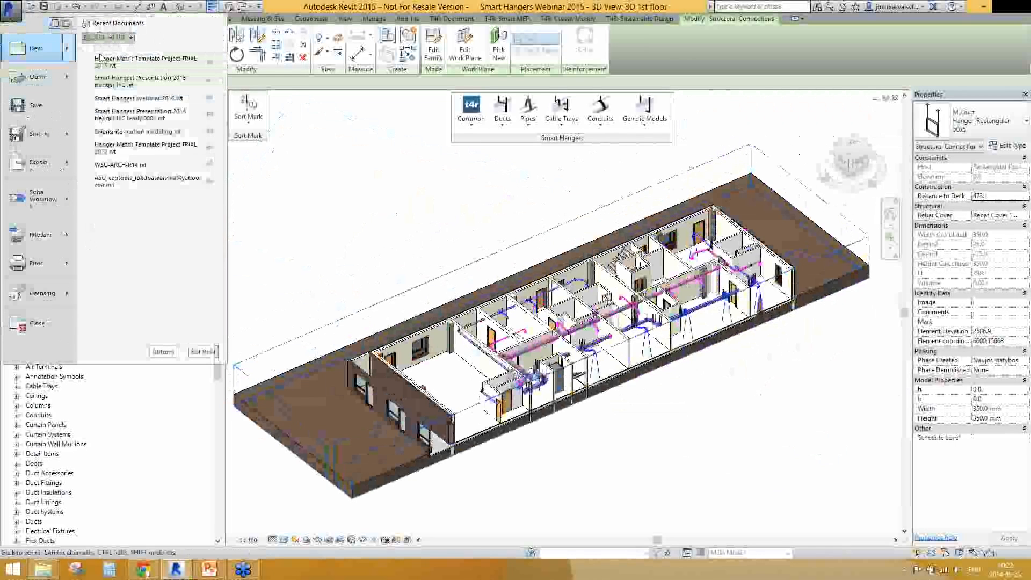
{"action": "mouse_move", "coordinate": [40, 49]}
{"action": "left_click", "coordinate": [134, 87]}
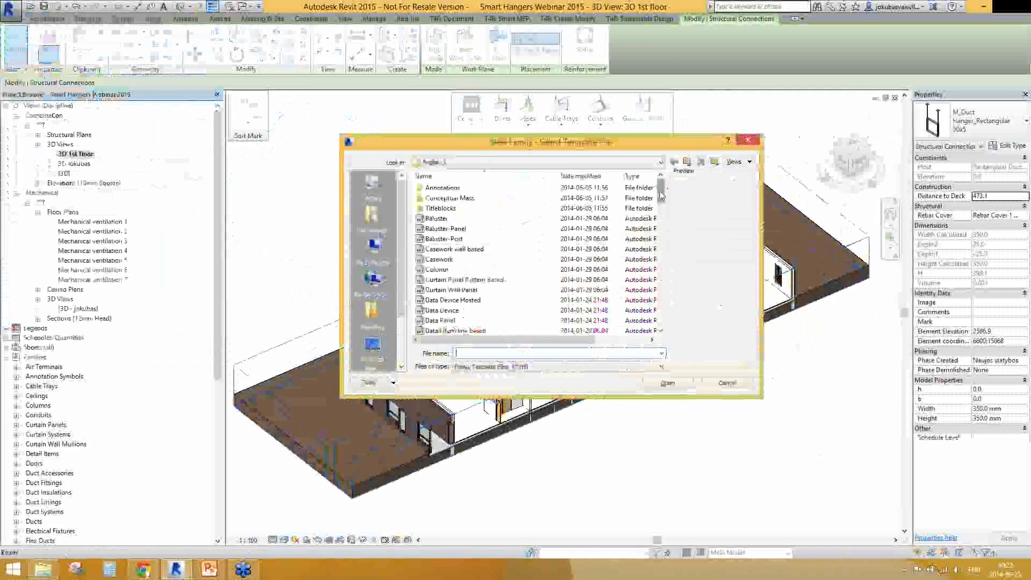
{"action": "left_click", "coordinate": [687, 163]}
{"action": "double_click", "coordinate": [436, 188]}
{"action": "left_click", "coordinate": [451, 280]}
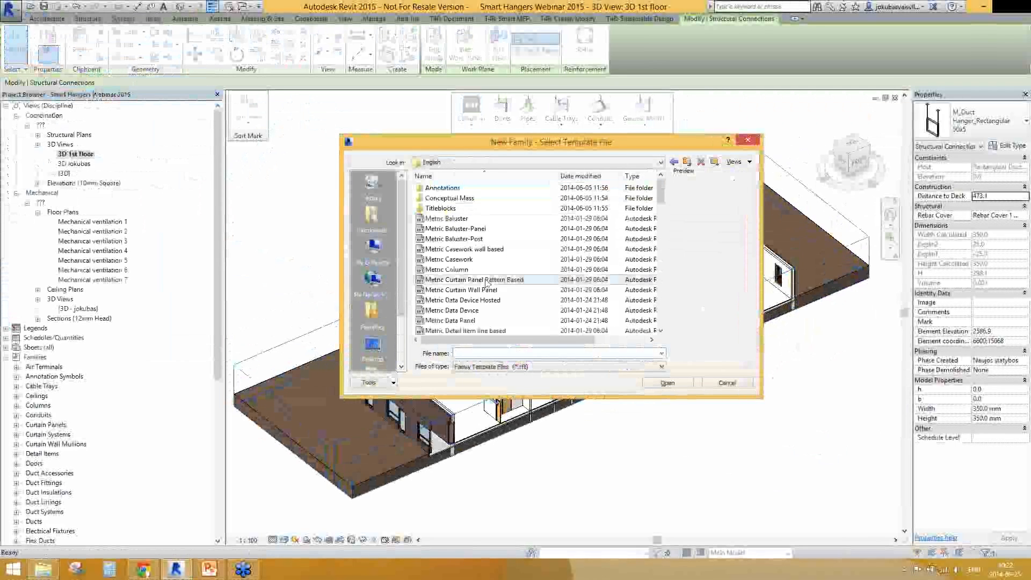
{"action": "scroll", "coordinate": [500, 308], "scroll_direction": "down", "scroll_amount": 5}
{"action": "scroll", "coordinate": [500, 307], "scroll_direction": "down", "scroll_amount": 2}
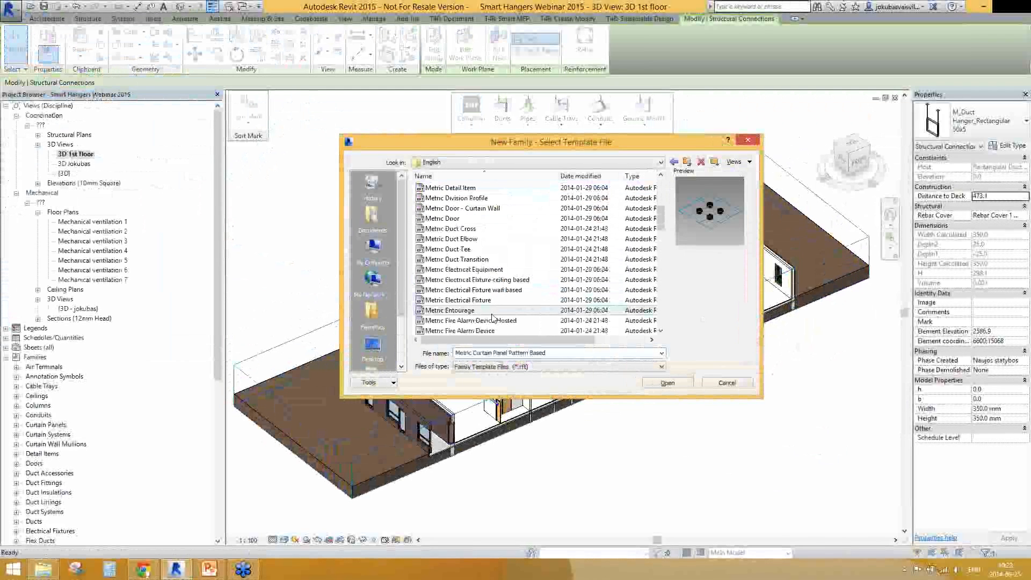
{"action": "scroll", "coordinate": [509, 322], "scroll_direction": "down", "scroll_amount": 4}
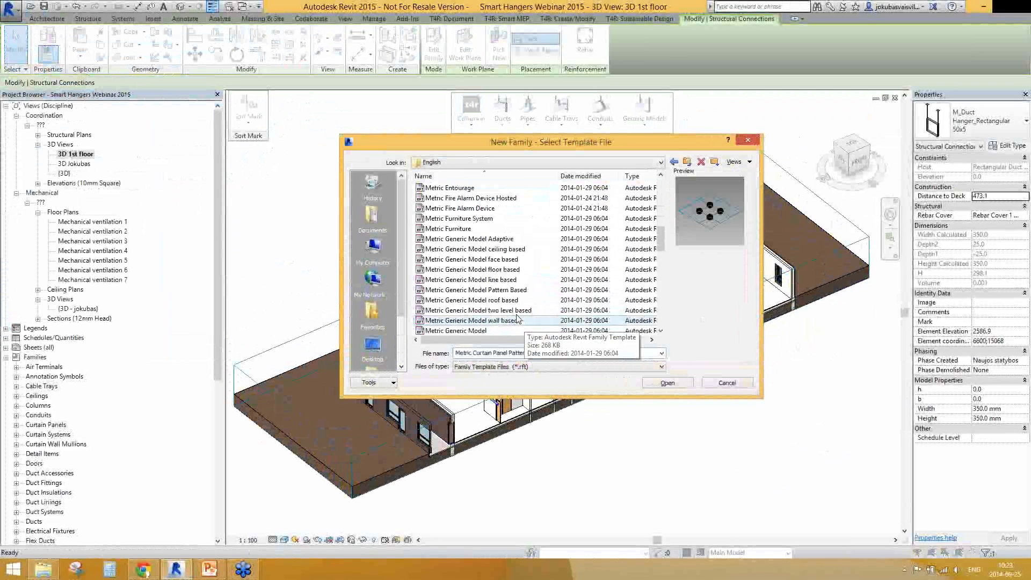
{"action": "left_click", "coordinate": [505, 280]}
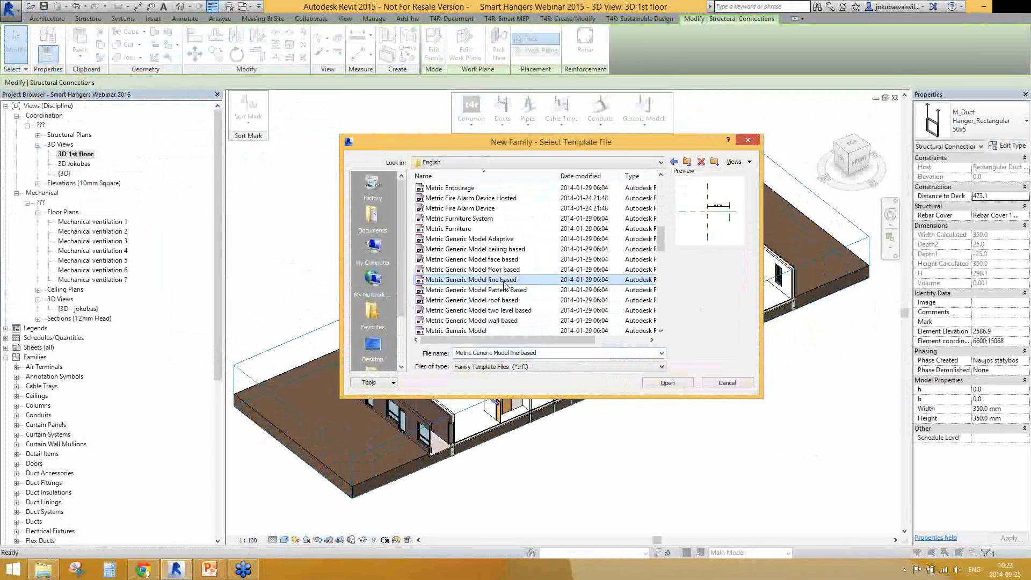
{"action": "left_click", "coordinate": [668, 383]}
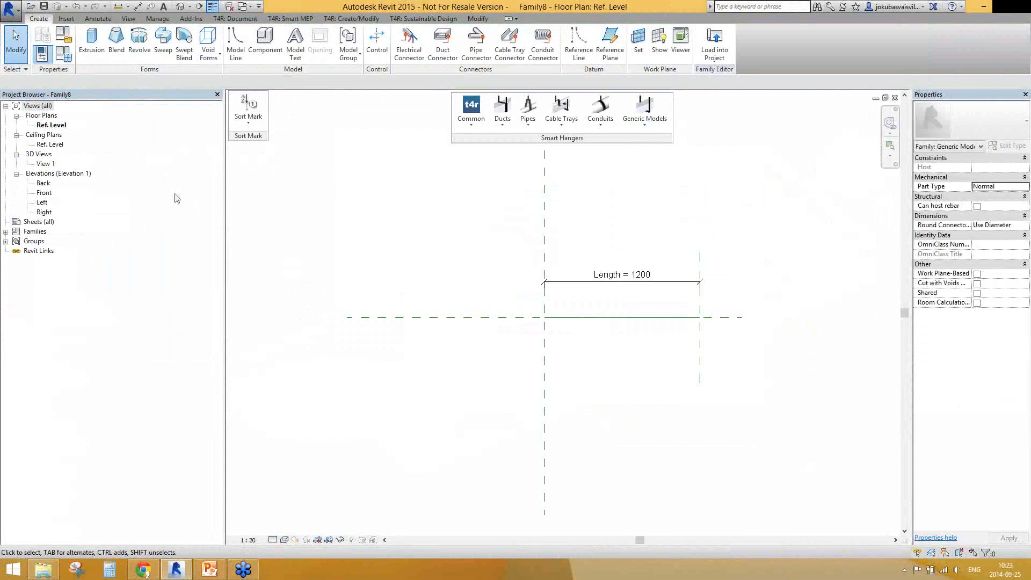
In the Right elevation, draw two vertical reference planes around the centre and two horizontal ones around Ref. Level, the lower about 462 mm below it
{"action": "double_click", "coordinate": [44, 211]}
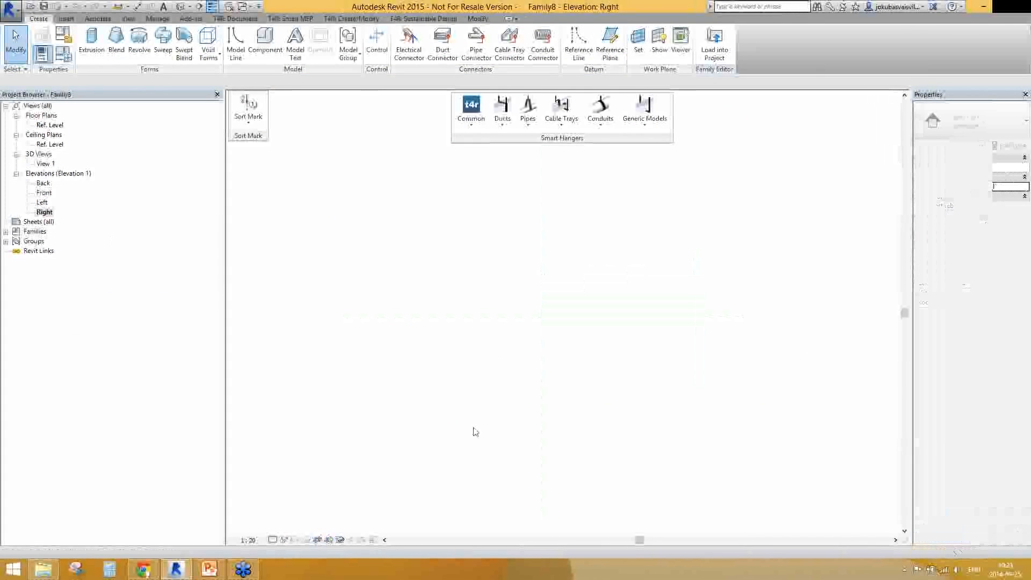
{"action": "left_click", "coordinate": [611, 53]}
{"action": "left_click", "coordinate": [532, 372]}
{"action": "left_click", "coordinate": [531, 503]}
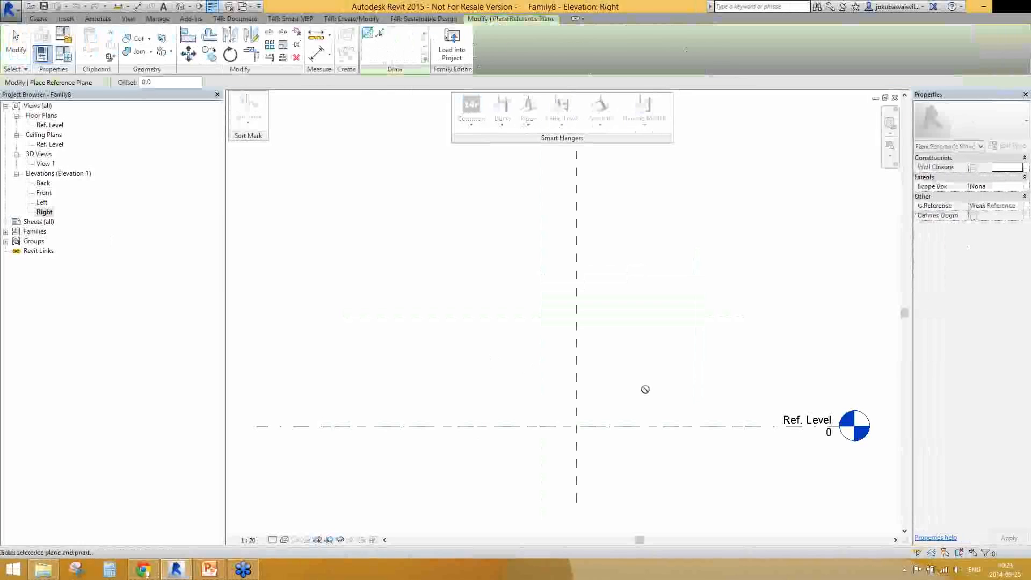
{"action": "left_click", "coordinate": [649, 371]}
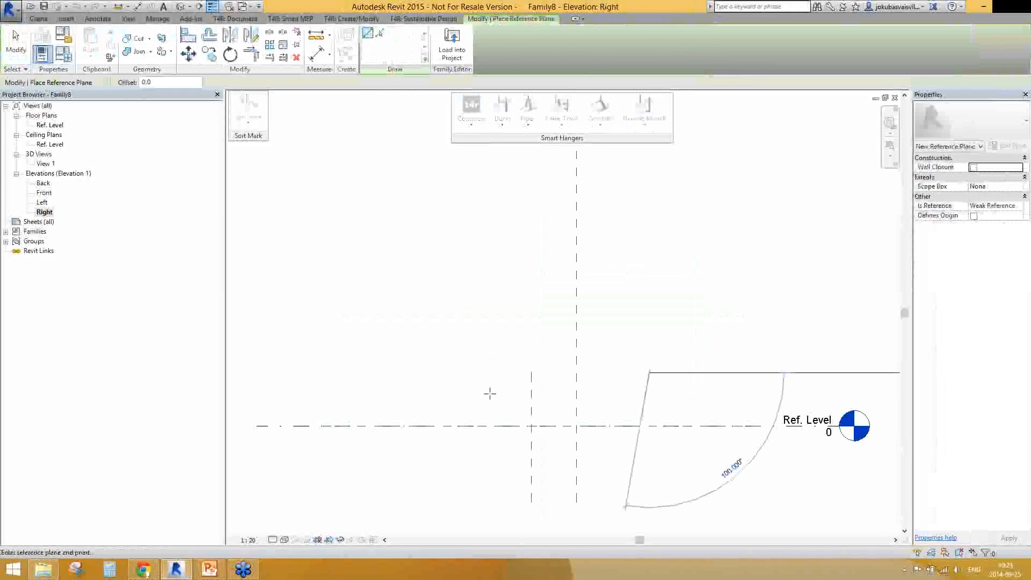
{"action": "left_click", "coordinate": [650, 508]}
{"action": "left_click", "coordinate": [694, 483]}
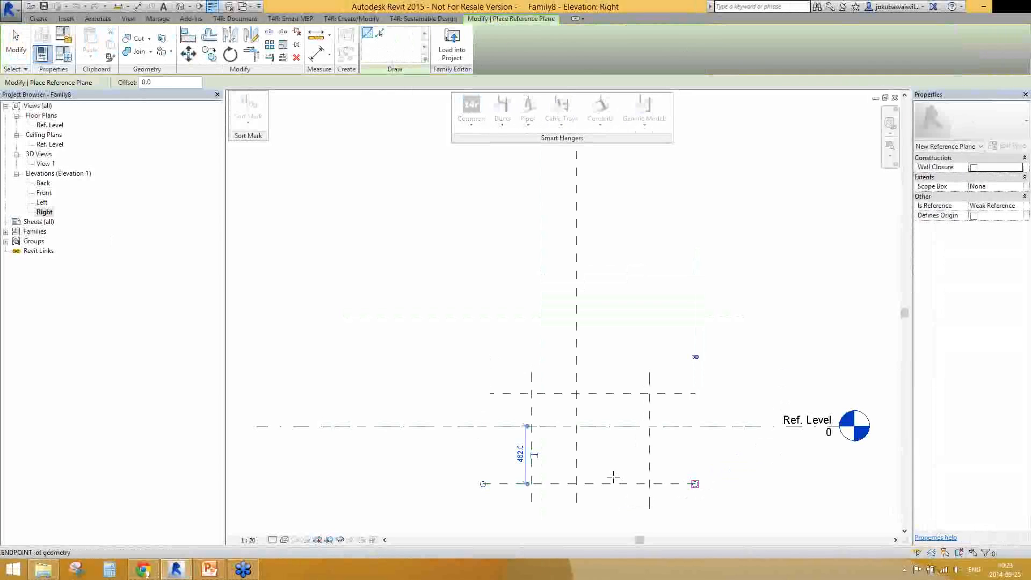
Dimension the two horizontal reference planes to Ref. Level in one aligned string and constrain the segments to be equal
{"action": "key", "text": "d"}
{"action": "key", "text": "i"}
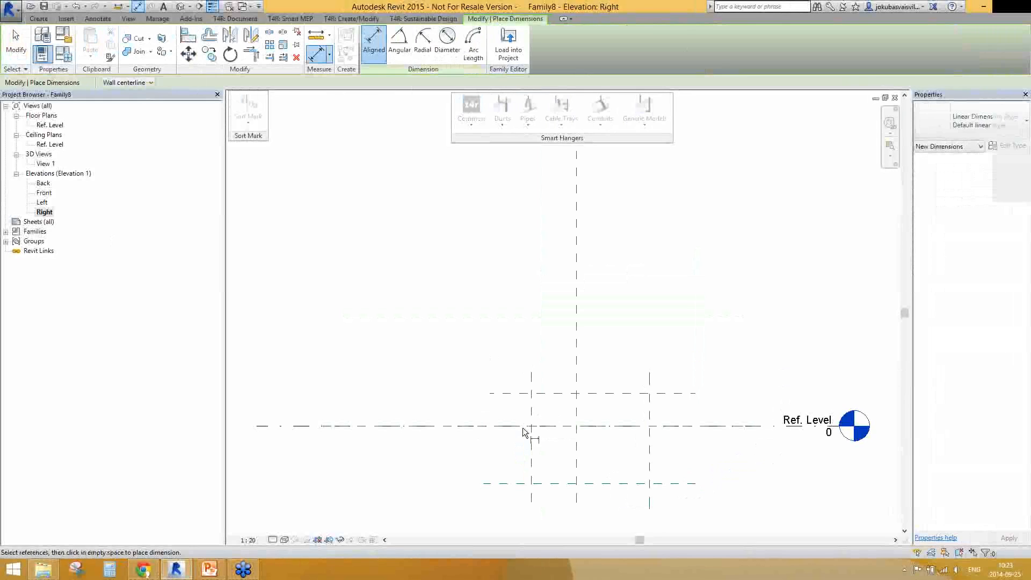
{"action": "left_click", "coordinate": [525, 393]}
{"action": "left_click", "coordinate": [537, 427]}
{"action": "left_click", "coordinate": [524, 484]}
{"action": "left_click", "coordinate": [502, 456]}
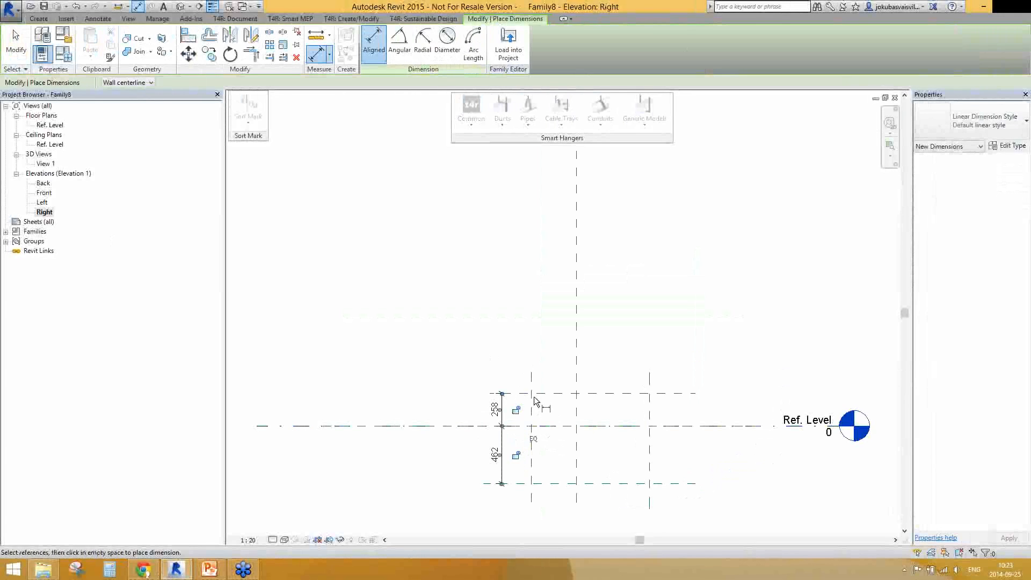
{"action": "left_click", "coordinate": [533, 438]}
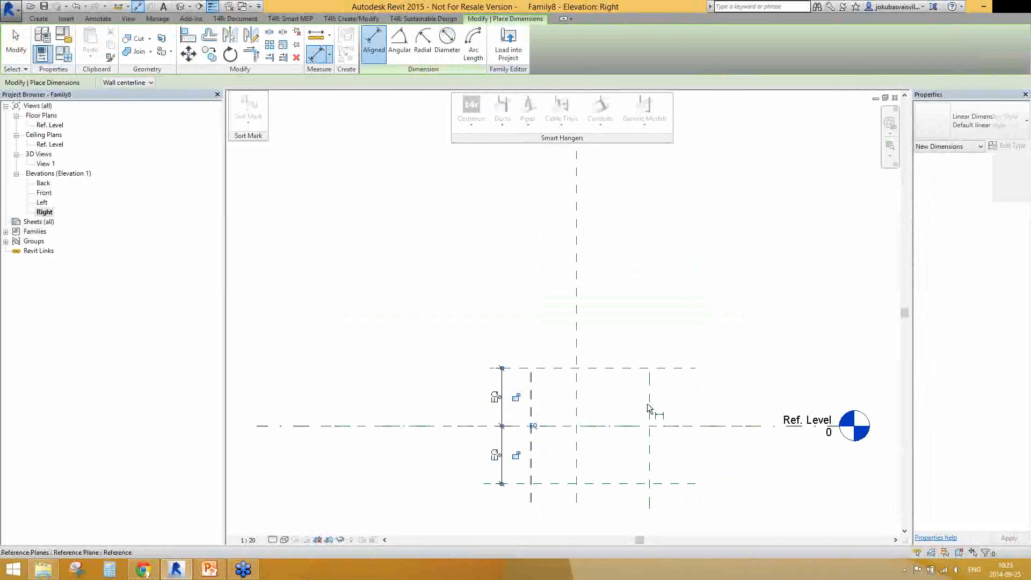
Dimension the two vertical reference planes to the centre plane in one aligned string and constrain the segments to be equal
{"action": "left_click", "coordinate": [647, 404]}
{"action": "left_click", "coordinate": [620, 398]}
{"action": "left_click", "coordinate": [576, 367]}
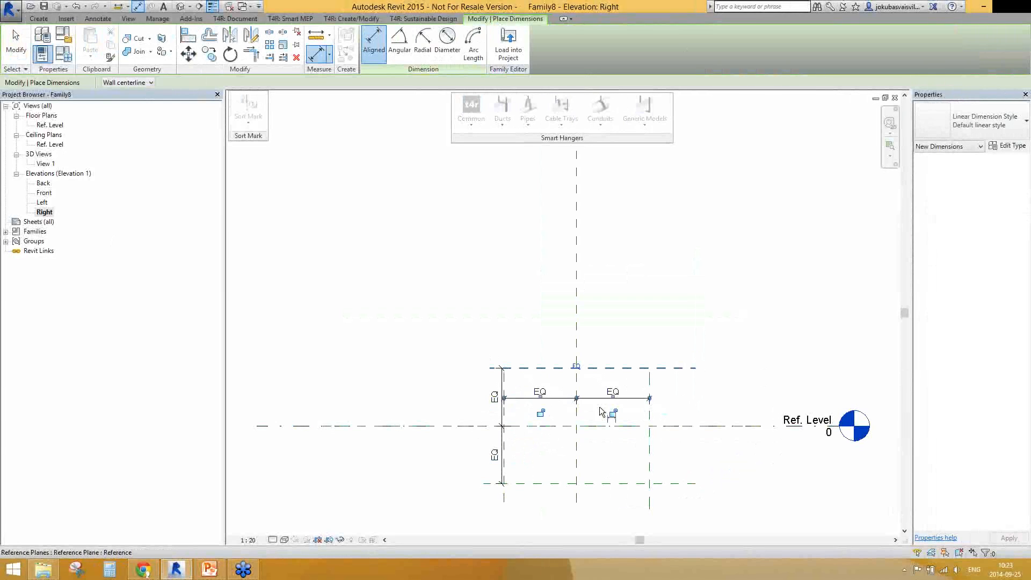
{"action": "key", "text": "Escape"}
{"action": "key", "text": "Escape"}
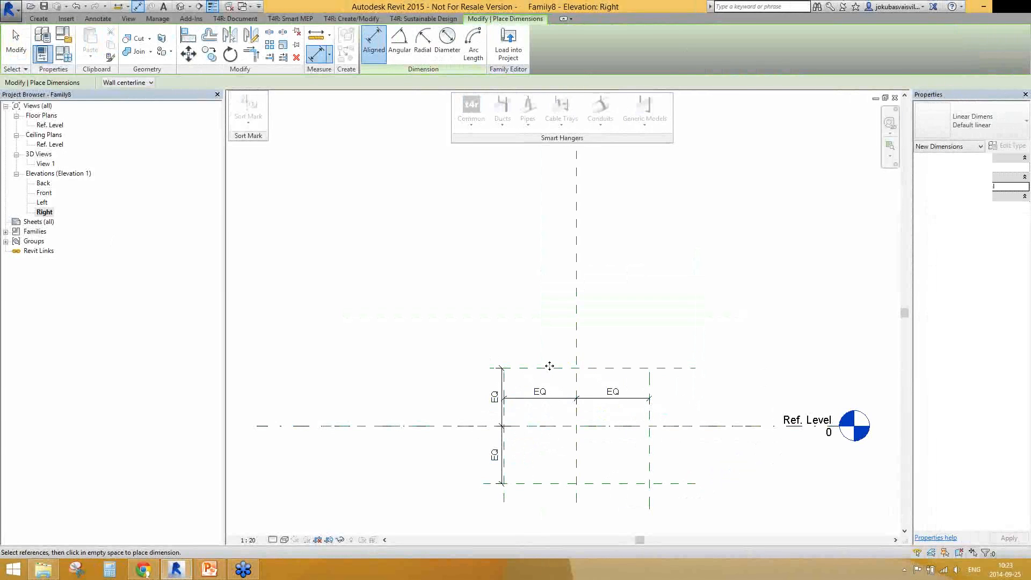
Move the outer reference planes inward so the vertical pair is about 360 mm apart and the horizontal pair about 280 mm apart
{"action": "left_click", "coordinate": [550, 367]}
{"action": "left_click_drag", "start_coordinate": [650, 439], "coordinate": [630, 449]}
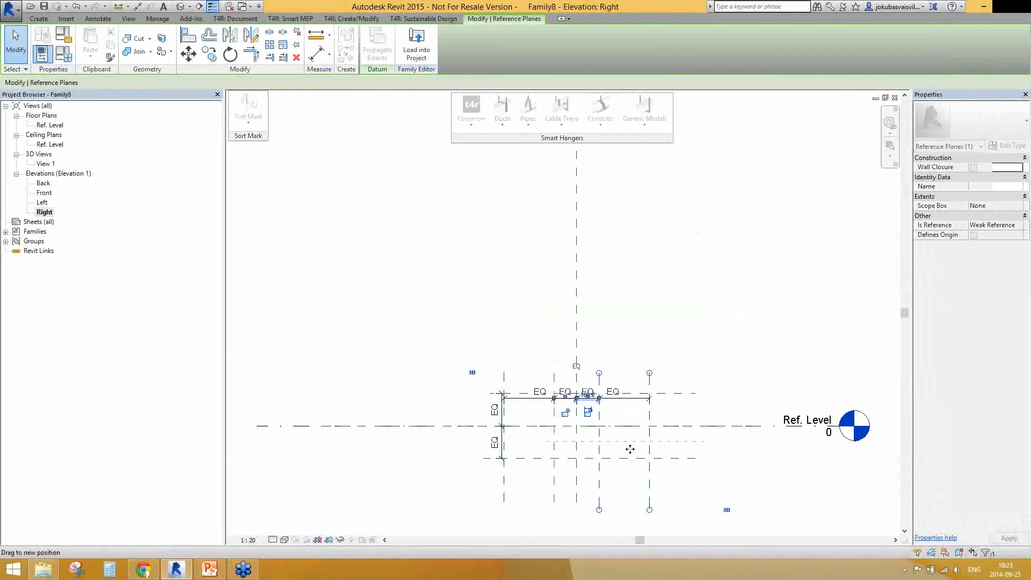
{"action": "left_click", "coordinate": [639, 459]}
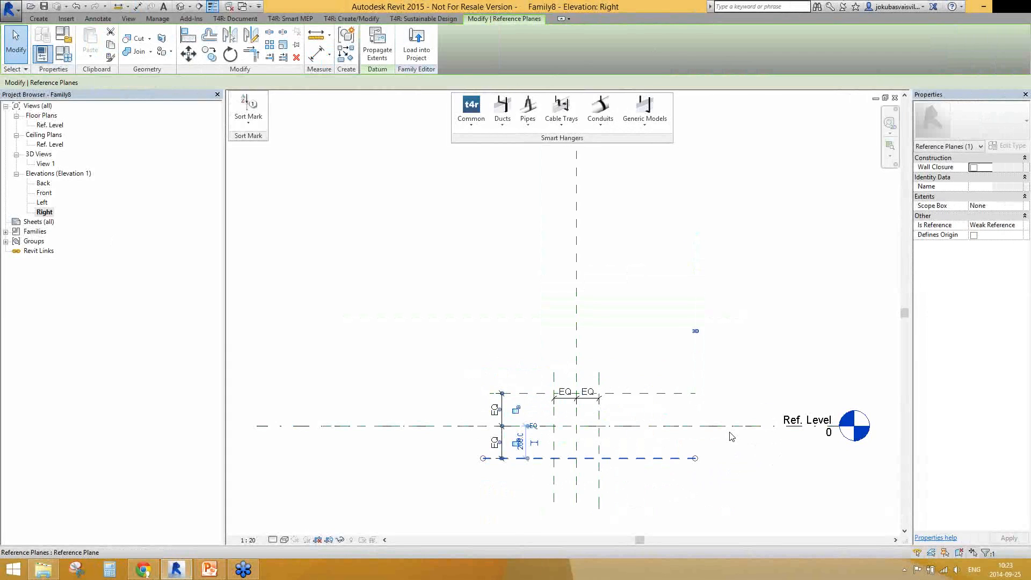
{"action": "left_click_drag", "start_coordinate": [645, 458], "coordinate": [644, 444]}
{"action": "left_click", "coordinate": [422, 275]}
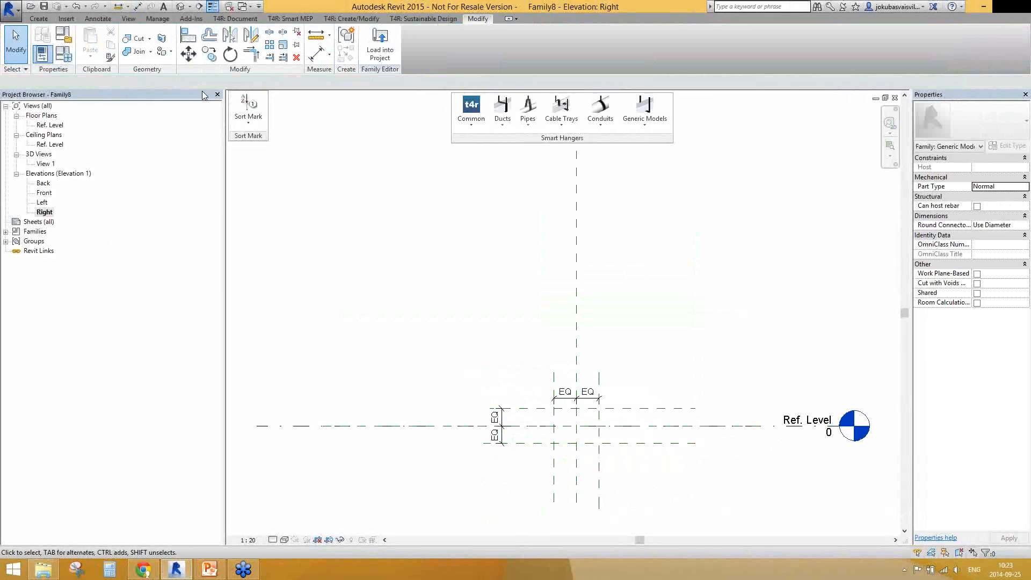
In the Ref. Level floor plan, start a solid sweep and sketch its path along the centre line between the two Length reference planes
{"action": "double_click", "coordinate": [51, 124]}
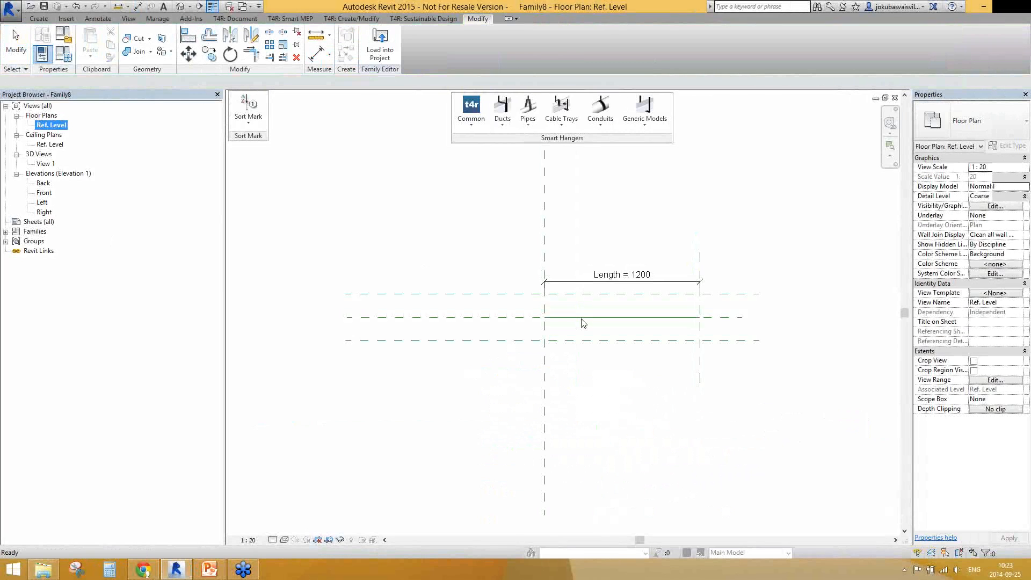
{"action": "left_click", "coordinate": [39, 20]}
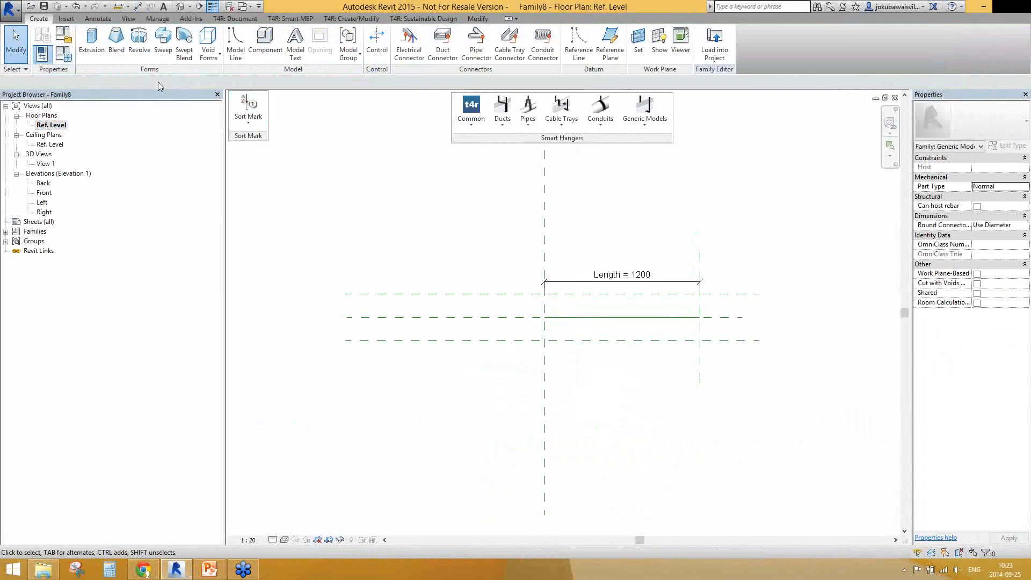
{"action": "left_click", "coordinate": [163, 51]}
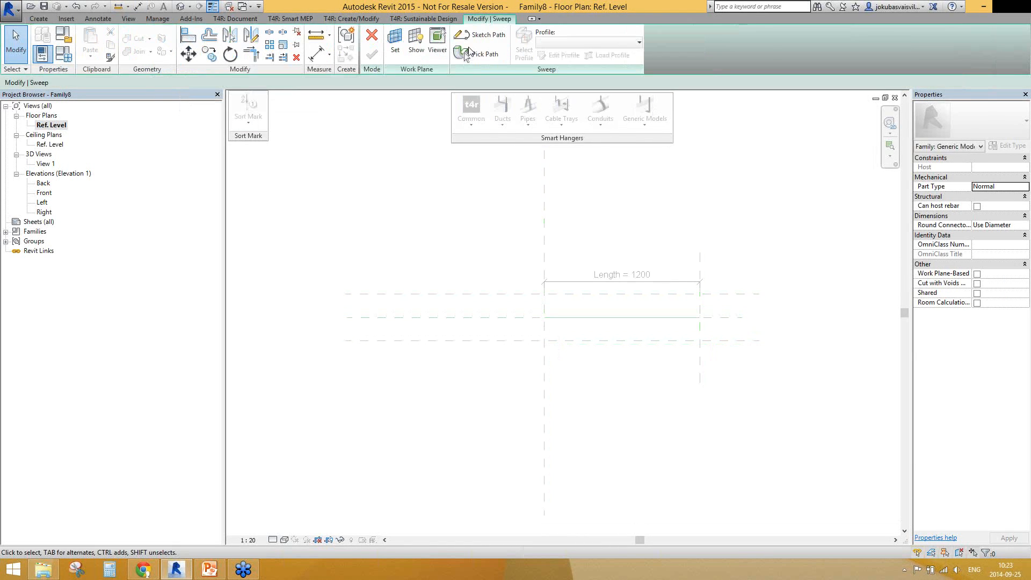
{"action": "left_click", "coordinate": [475, 38]}
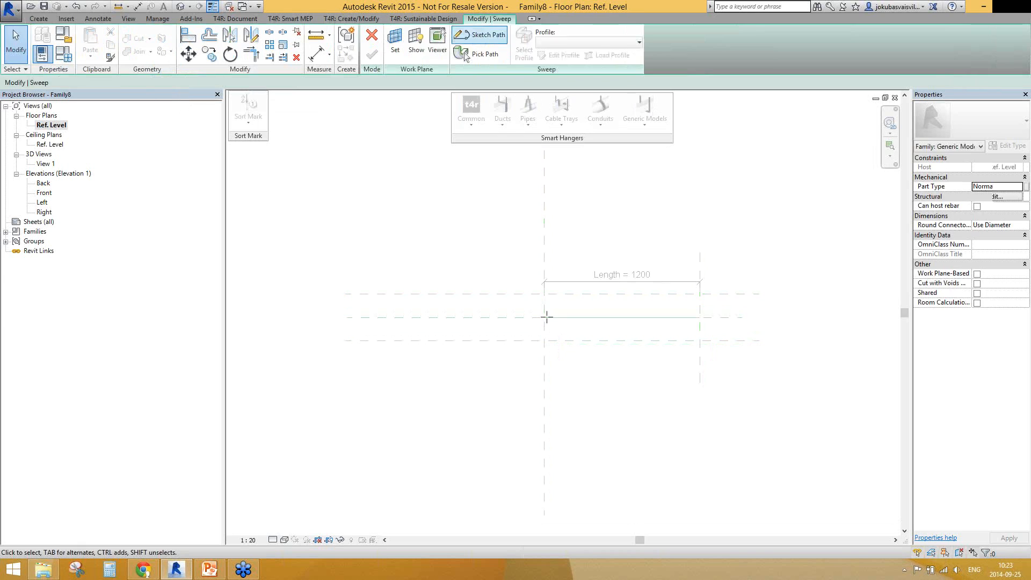
{"action": "left_click", "coordinate": [545, 318]}
{"action": "left_click", "coordinate": [701, 317]}
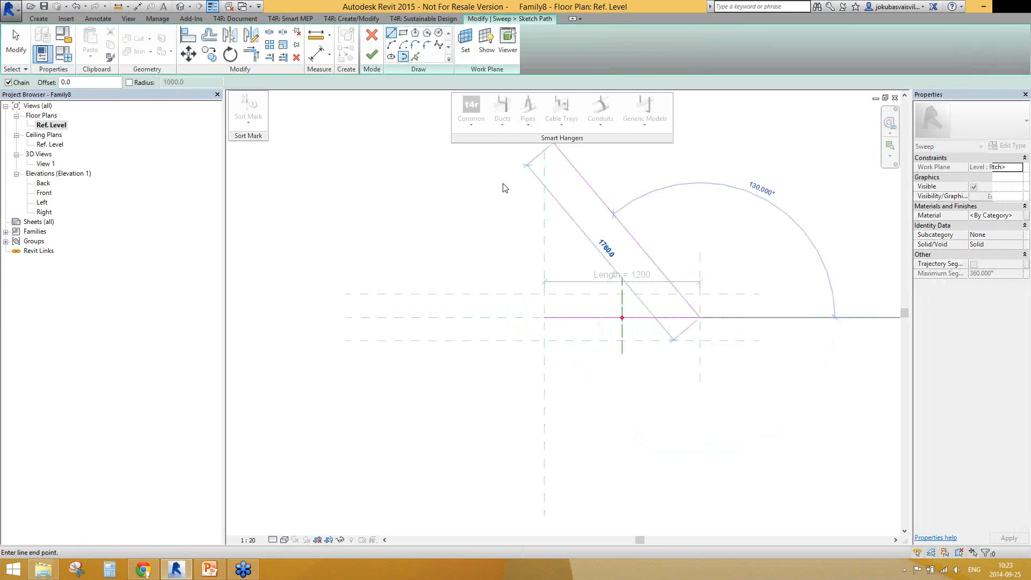
{"action": "left_click", "coordinate": [372, 55]}
In the Right elevation, sketch the sweep profile as a rectangle between the outer reference plane intersections and finish the sweep
{"action": "left_click", "coordinate": [559, 56]}
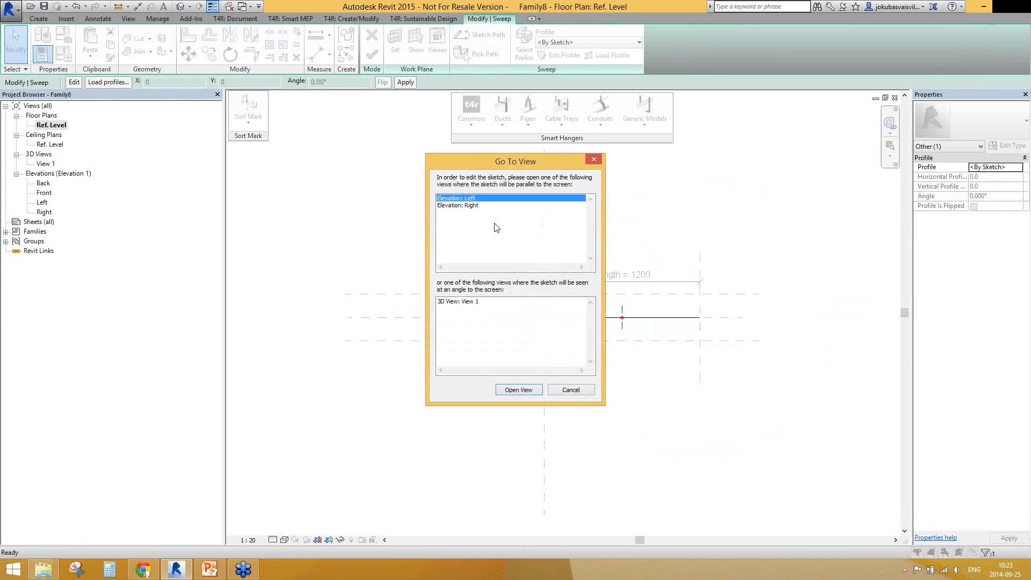
{"action": "left_click", "coordinate": [471, 206]}
{"action": "left_click", "coordinate": [531, 390]}
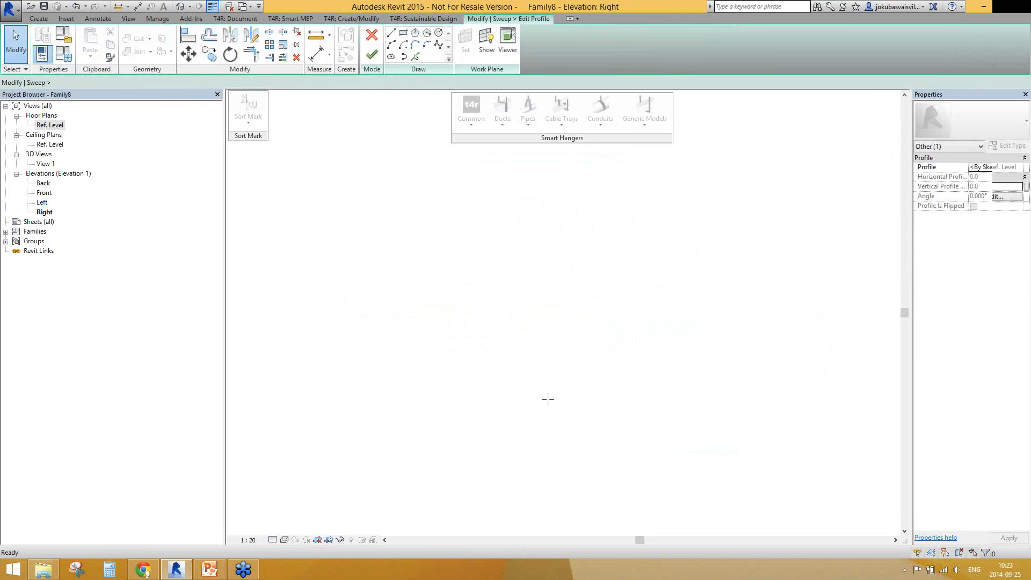
{"action": "left_click", "coordinate": [403, 36]}
{"action": "left_click", "coordinate": [554, 408]}
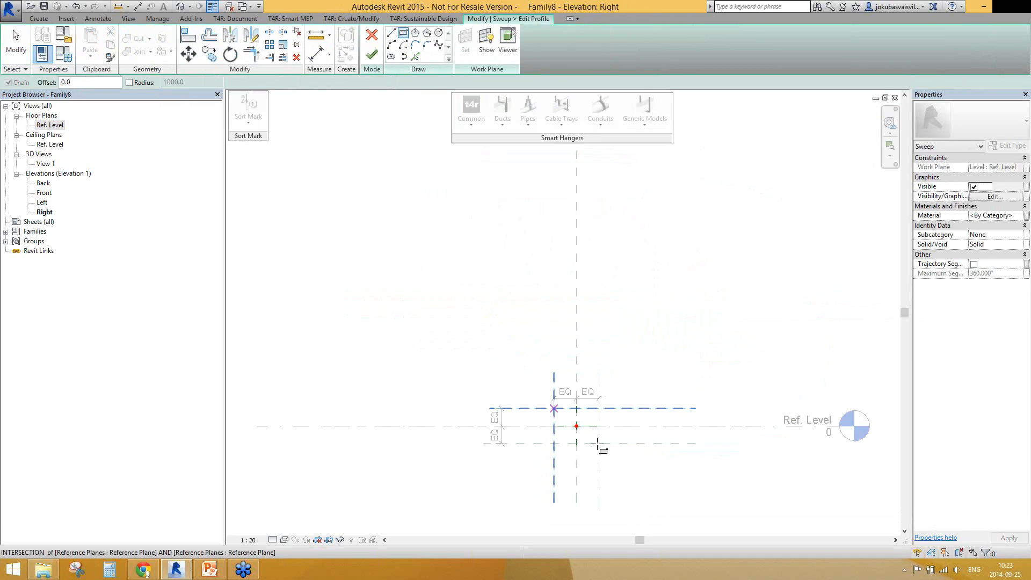
{"action": "left_click", "coordinate": [599, 443]}
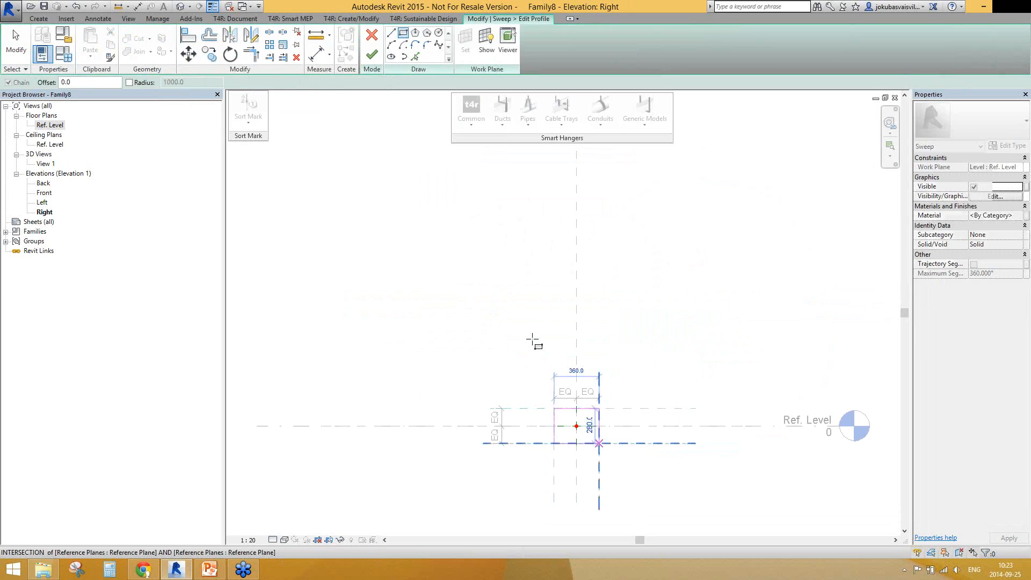
{"action": "left_click", "coordinate": [372, 56]}
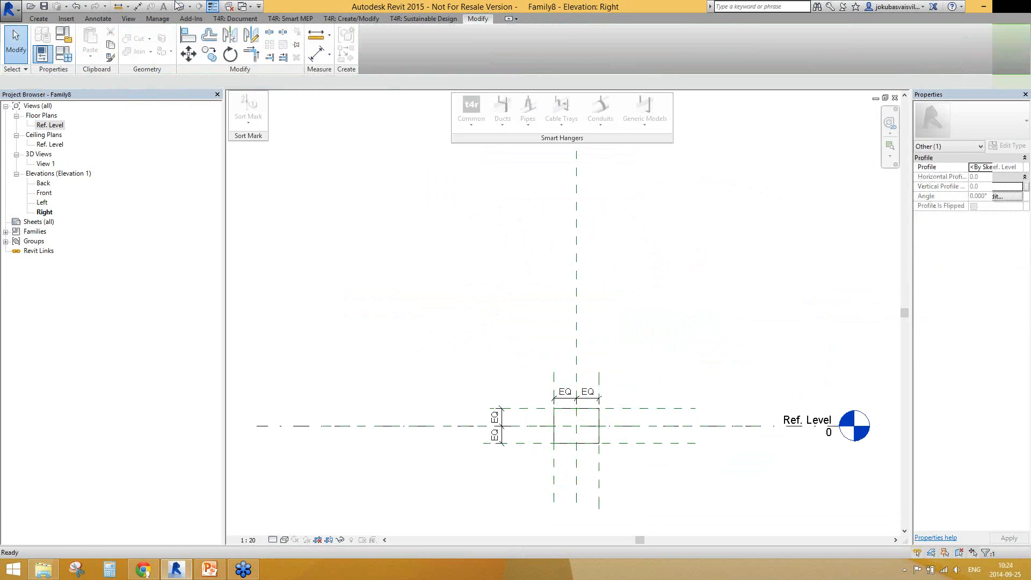
View the swept box in 3D and load the family into the Smart Hangers Webinar 2015 project
{"action": "middle_click_drag", "start_coordinate": [677, 436], "coordinate": [788, 410], "text": "shift"}
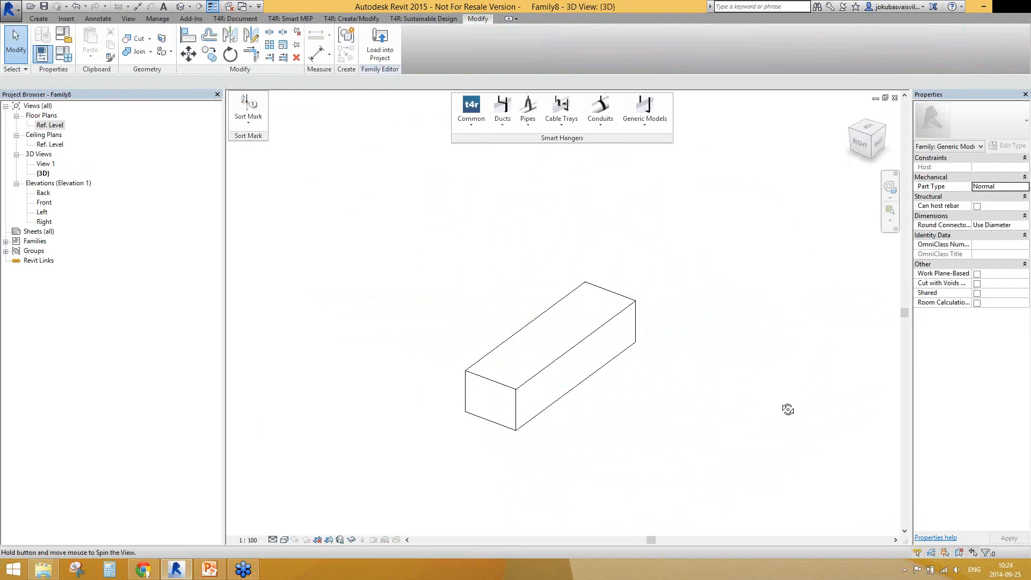
{"action": "left_click", "coordinate": [379, 46]}
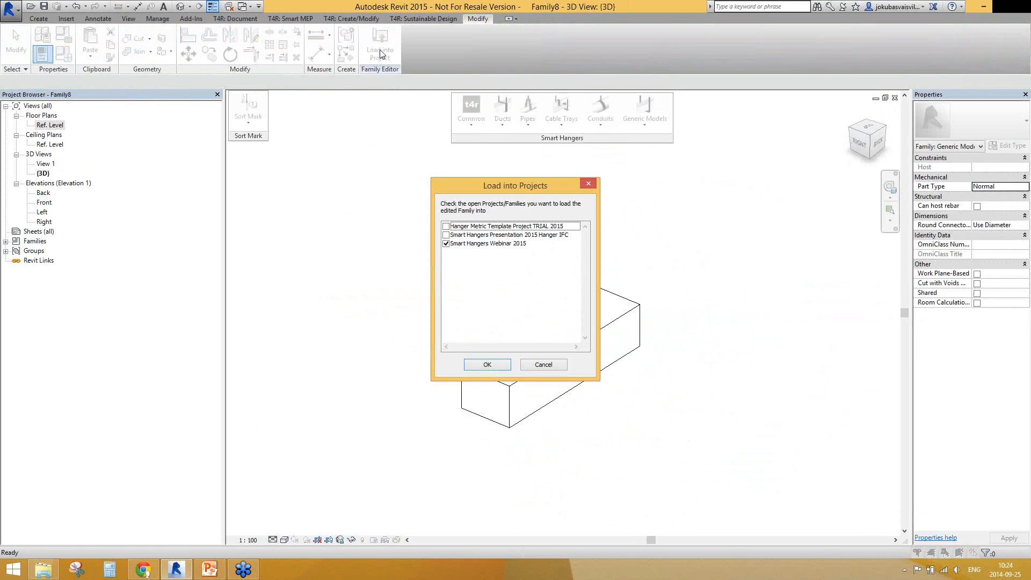
{"action": "left_click", "coordinate": [487, 365]}
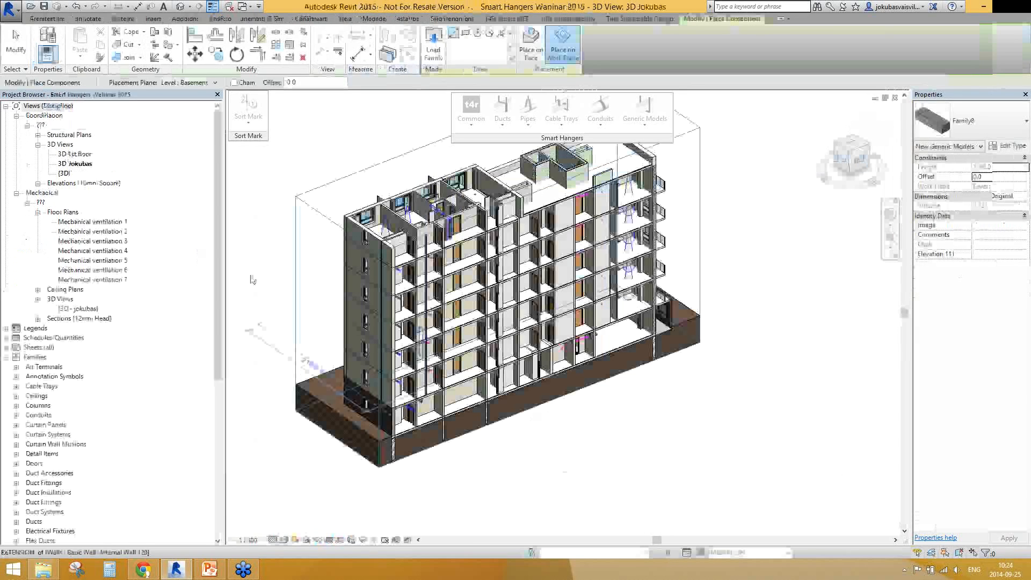
In the 3D 1st floor view, place a Family8 instance on the Basement work plane across the large end room
{"action": "double_click", "coordinate": [75, 154]}
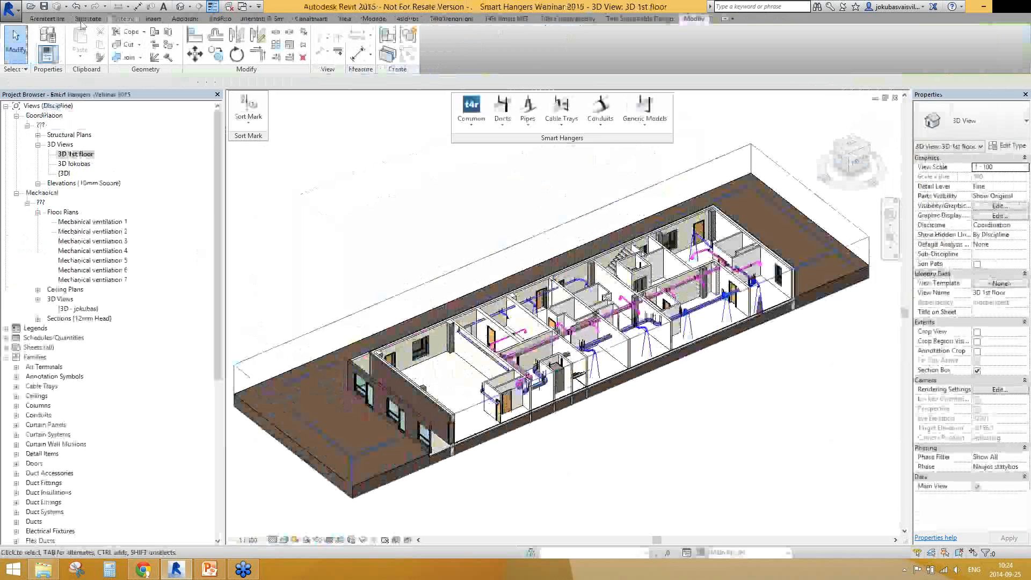
{"action": "left_click", "coordinate": [155, 19]}
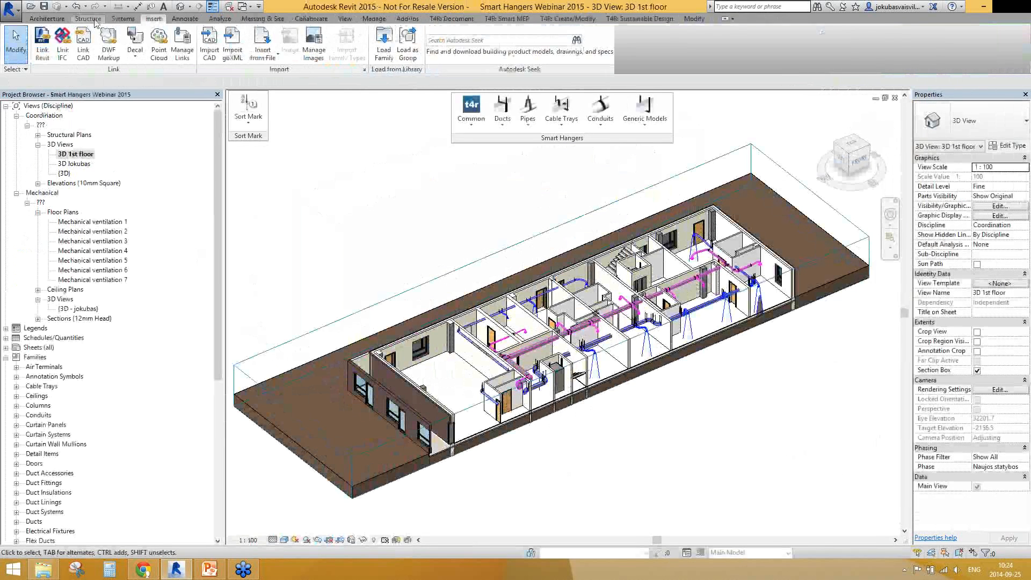
{"action": "left_click", "coordinate": [123, 19]}
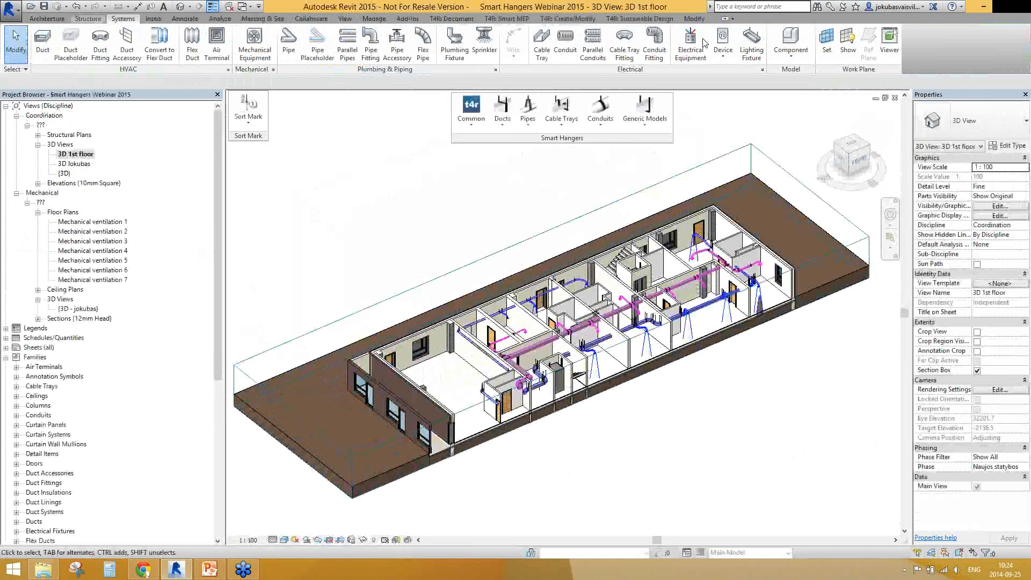
{"action": "left_click", "coordinate": [723, 42]}
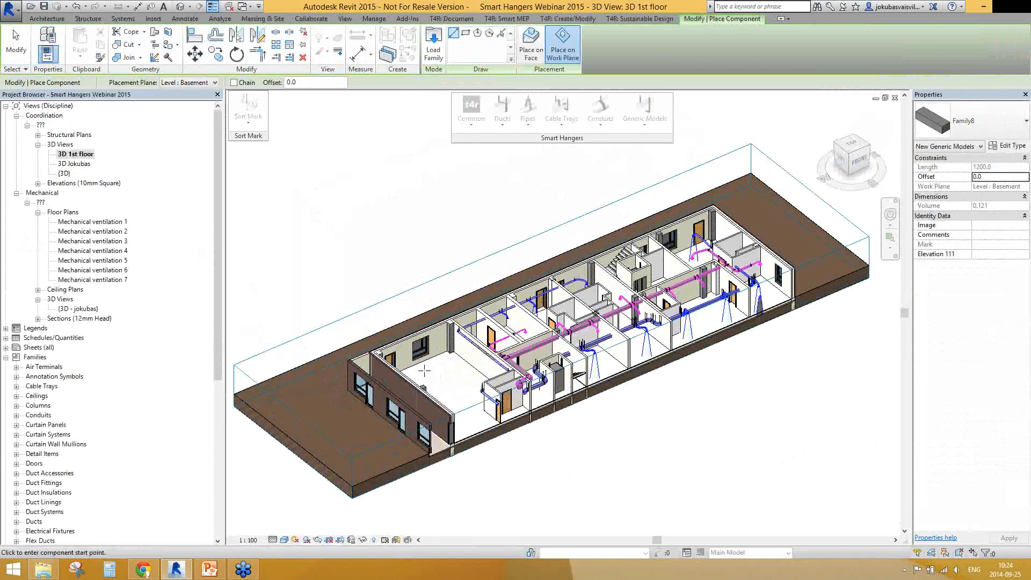
{"action": "left_click", "coordinate": [424, 371]}
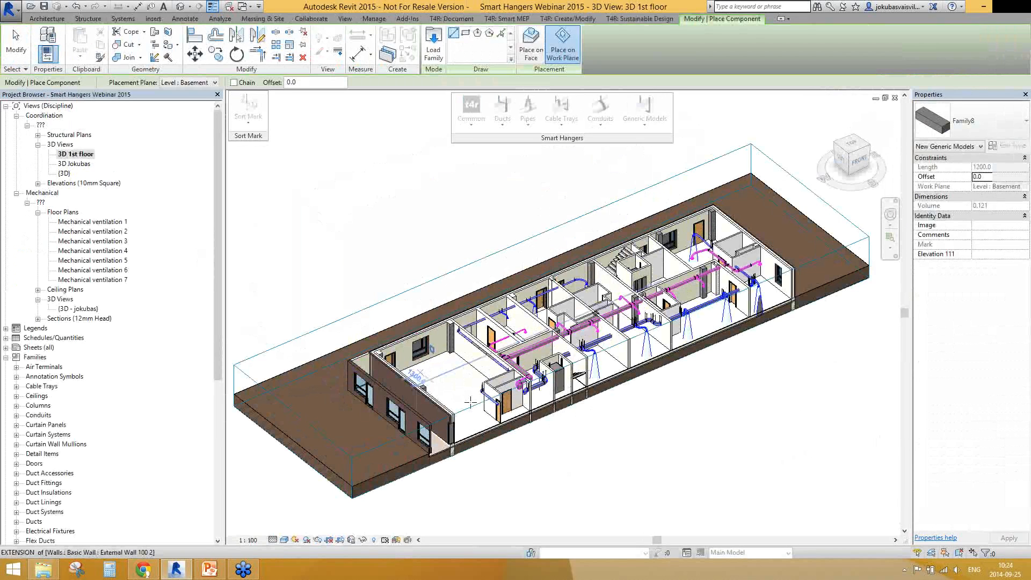
{"action": "left_click", "coordinate": [470, 402]}
{"action": "key", "text": "Escape"}
{"action": "key", "text": "Escape"}
In the Mechanical ventilation 1 floor plan, select the placed generic model and stretch both ends to a length of about 11050 mm
{"action": "scroll", "coordinate": [470, 400], "scroll_direction": "up", "scroll_amount": 3}
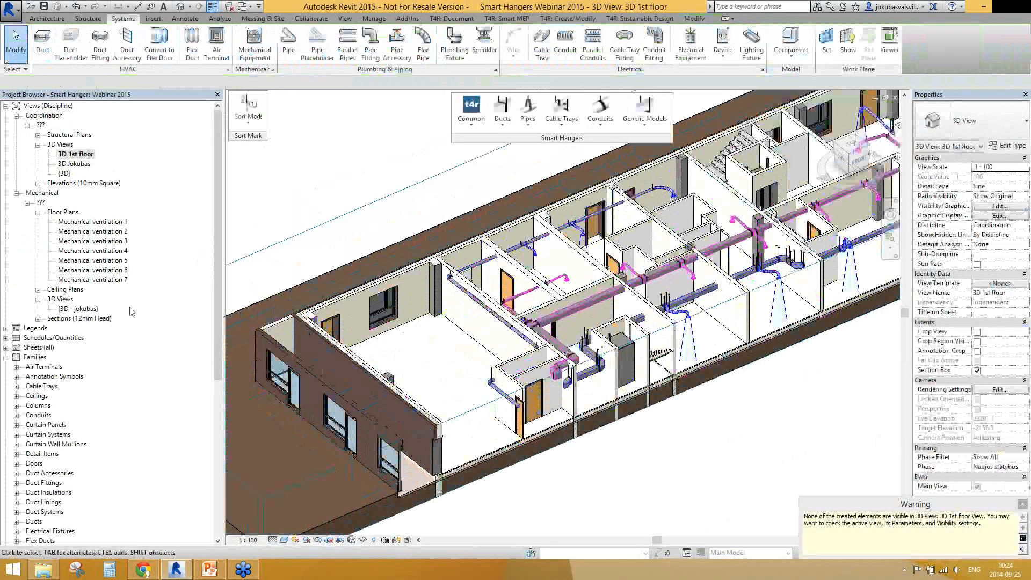
{"action": "double_click", "coordinate": [93, 222]}
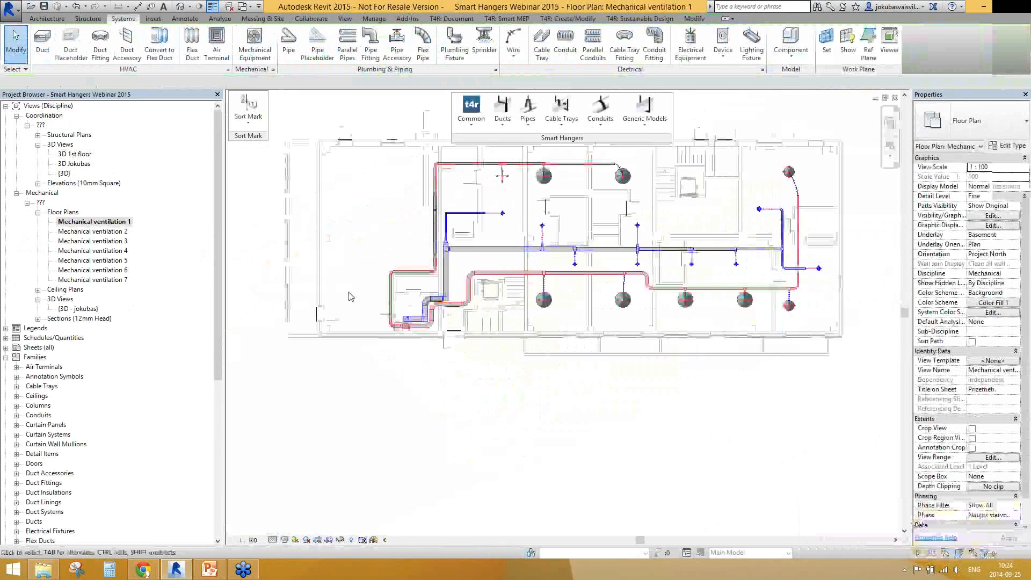
{"action": "scroll", "coordinate": [349, 294], "scroll_direction": "up", "scroll_amount": 3}
{"action": "left_click", "coordinate": [356, 295]}
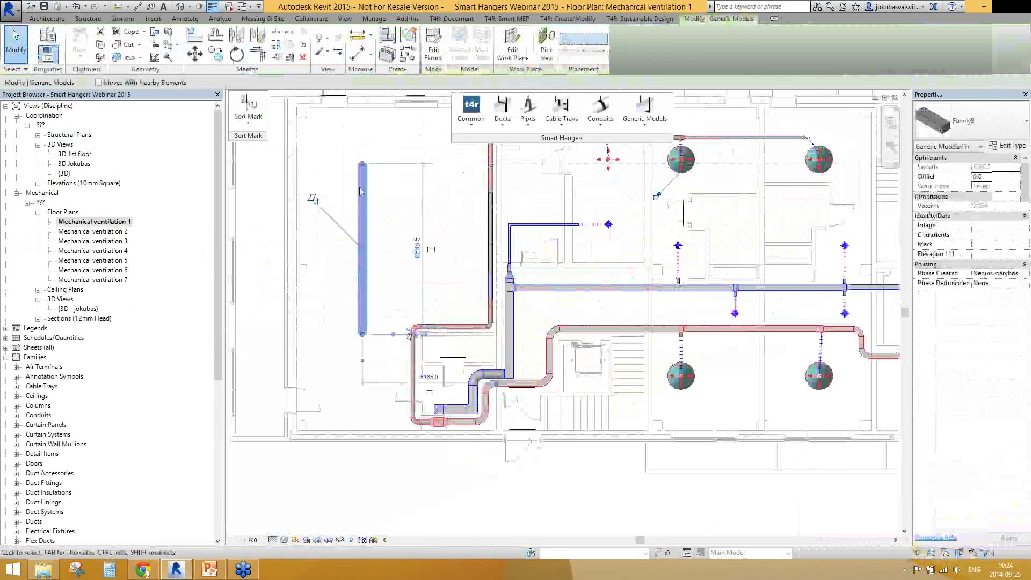
{"action": "left_click", "coordinate": [393, 207]}
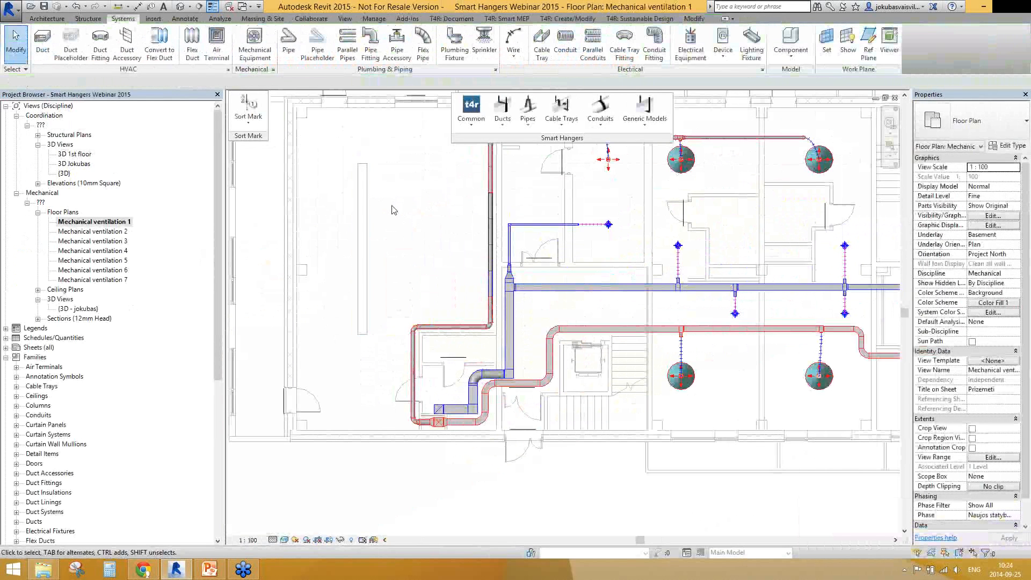
{"action": "left_click", "coordinate": [367, 222]}
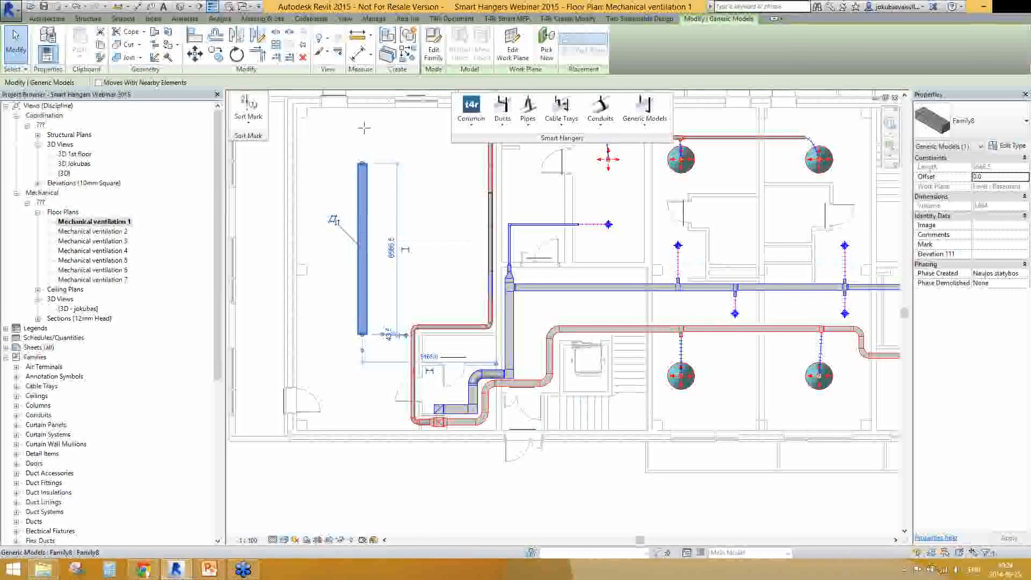
{"action": "left_click_drag", "start_coordinate": [362, 163], "coordinate": [364, 128]}
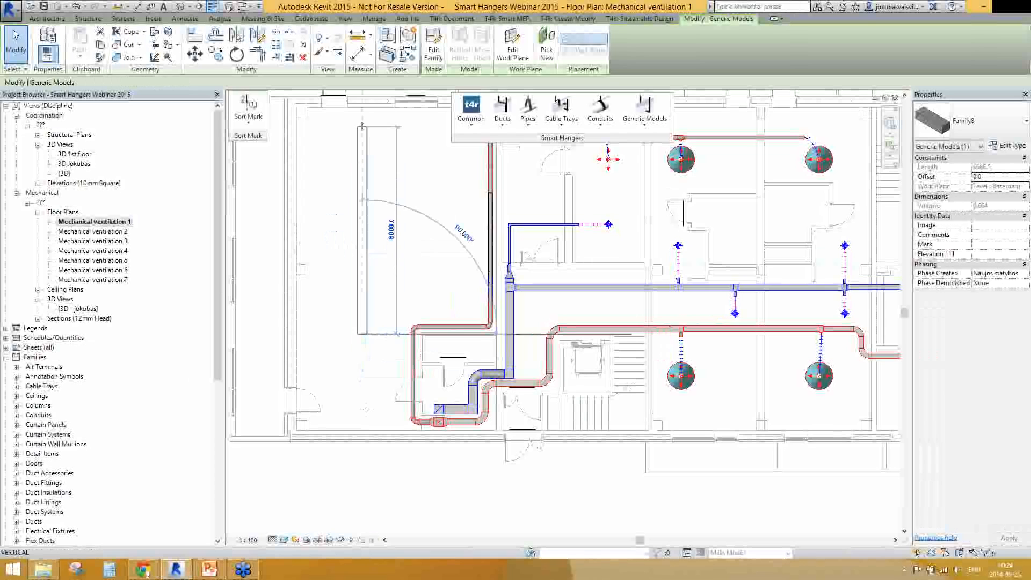
{"action": "left_click_drag", "start_coordinate": [366, 409], "coordinate": [363, 412]}
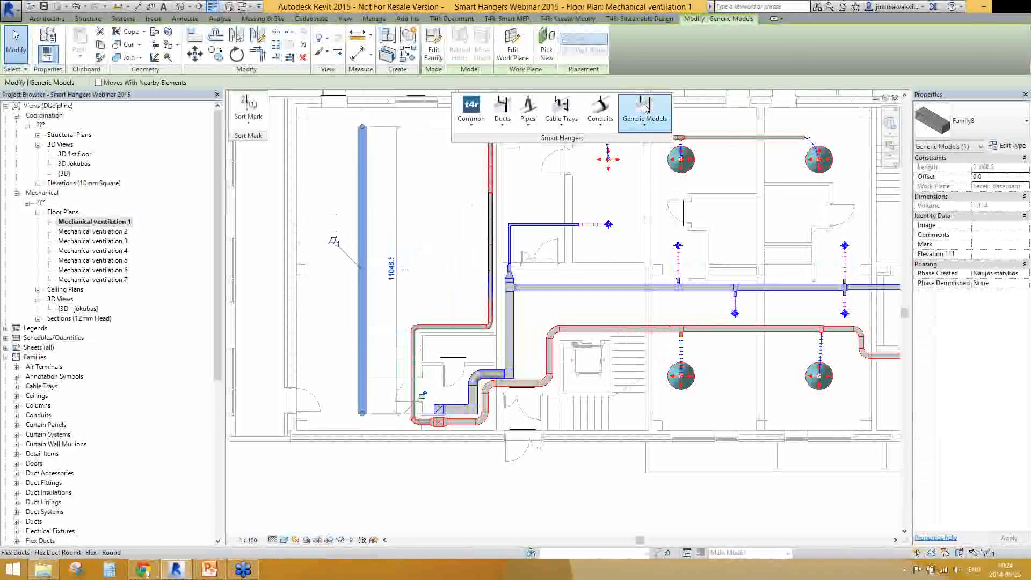
Start inserting horizontal generic model hangers on the selected model and add the M_Duct Hanger_Rectangular 50x5 type
{"action": "left_click", "coordinate": [650, 126]}
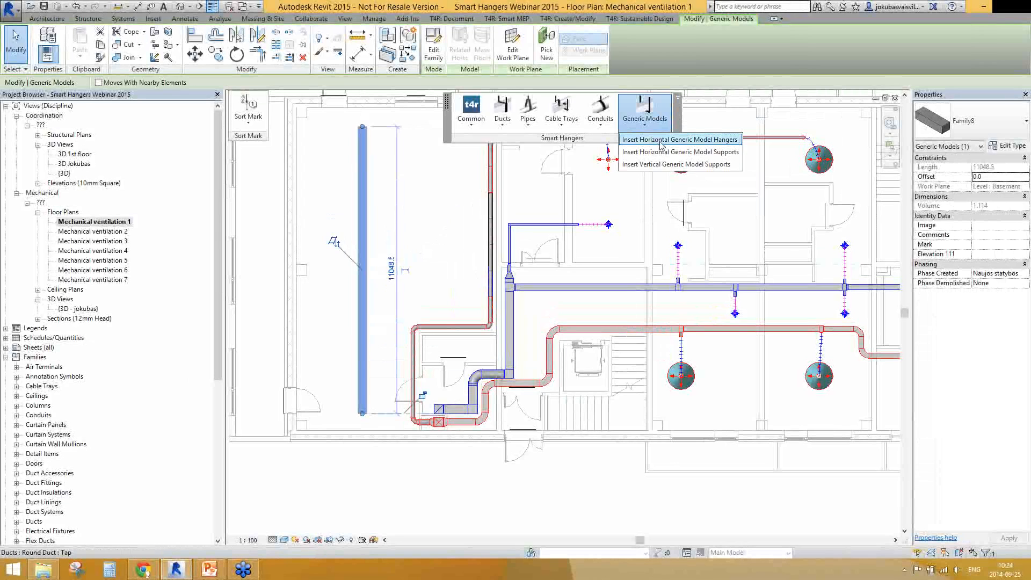
{"action": "left_click", "coordinate": [661, 141]}
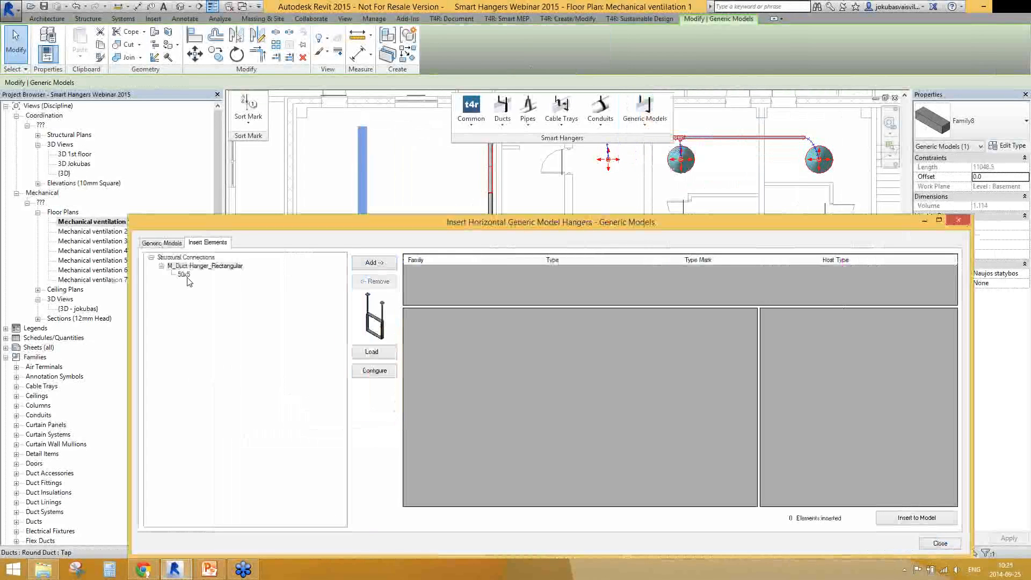
{"action": "left_click", "coordinate": [372, 263]}
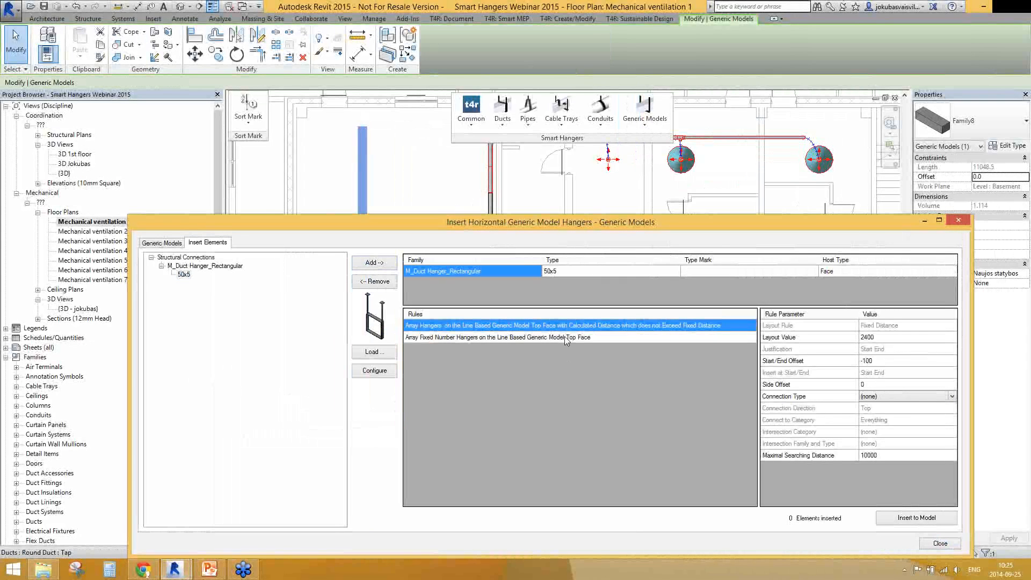
Choose the rule for a fixed number of hangers on the top face, set the layout value to 6 and insert them into the model
{"action": "left_click", "coordinate": [573, 337]}
{"action": "left_click", "coordinate": [891, 338]}
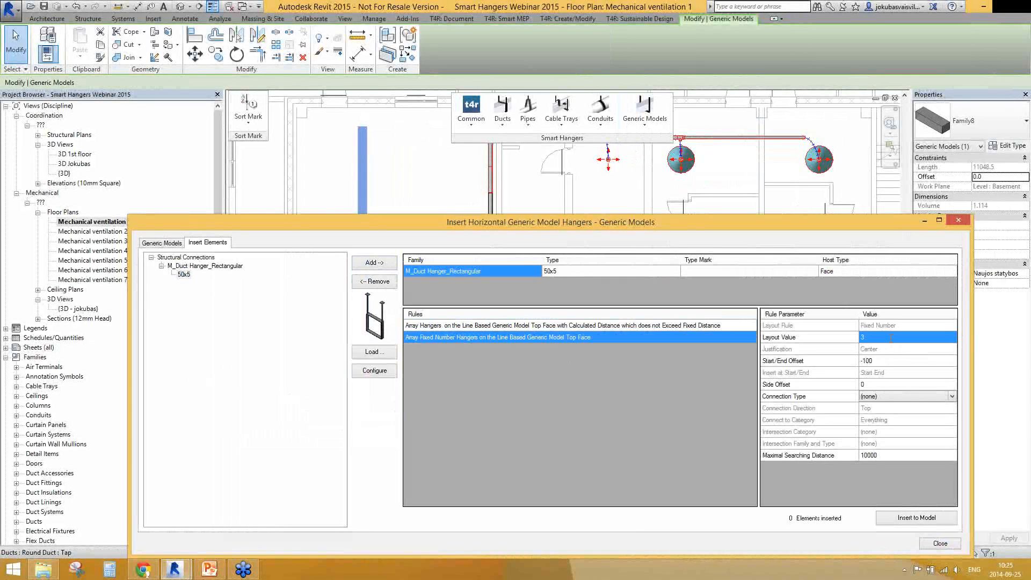
{"action": "left_click", "coordinate": [891, 338]}
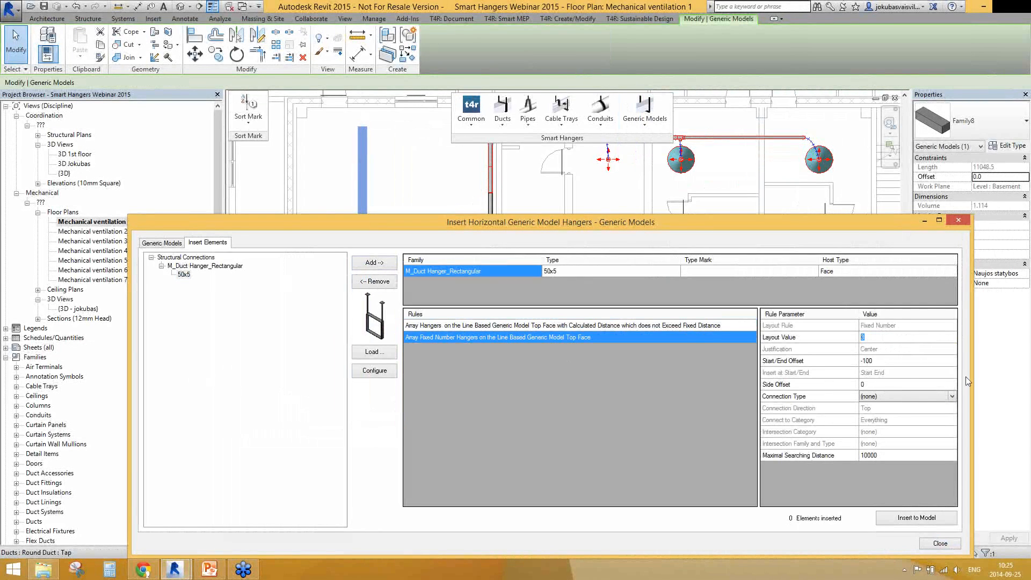
{"action": "type", "text": "6"}
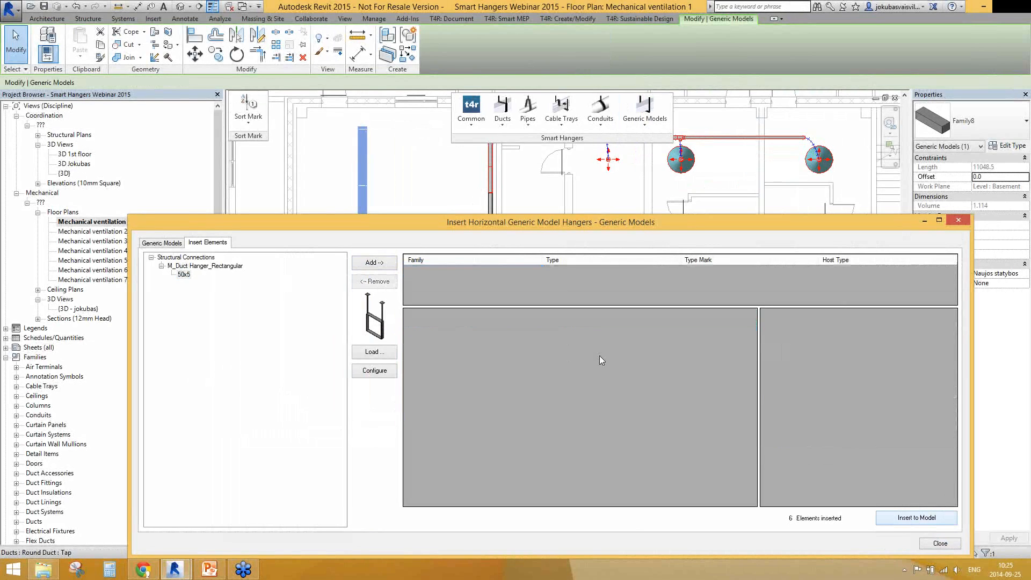
{"action": "key", "text": "Escape"}
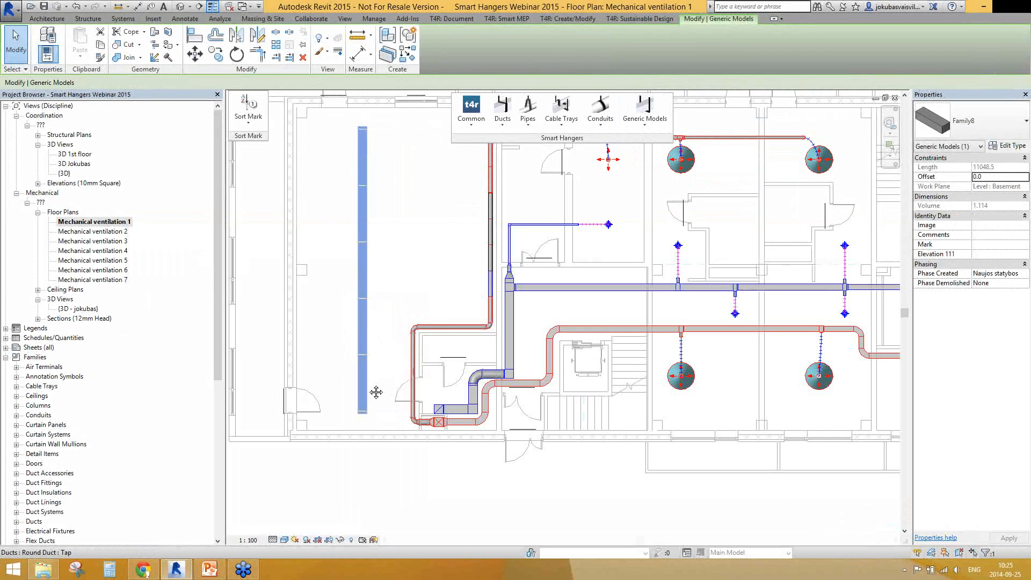
Inspect the hanger spacing along the line-based generic model in the floor plan and reselect the model
{"action": "scroll", "coordinate": [376, 392], "scroll_direction": "up", "scroll_amount": 3}
{"action": "scroll", "coordinate": [349, 379], "scroll_direction": "down", "scroll_amount": 3}
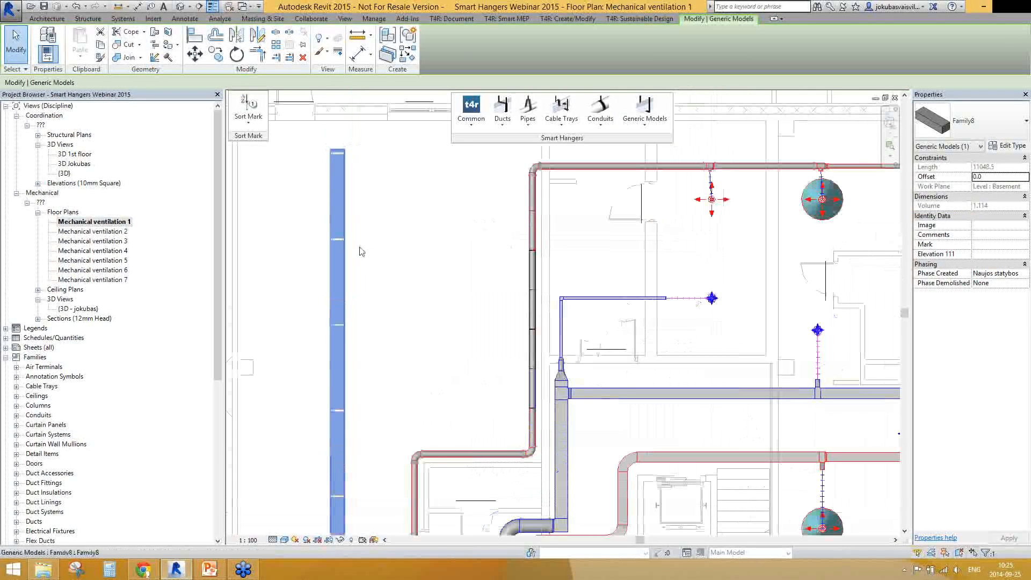
{"action": "scroll", "coordinate": [372, 375], "scroll_direction": "down", "scroll_amount": 1}
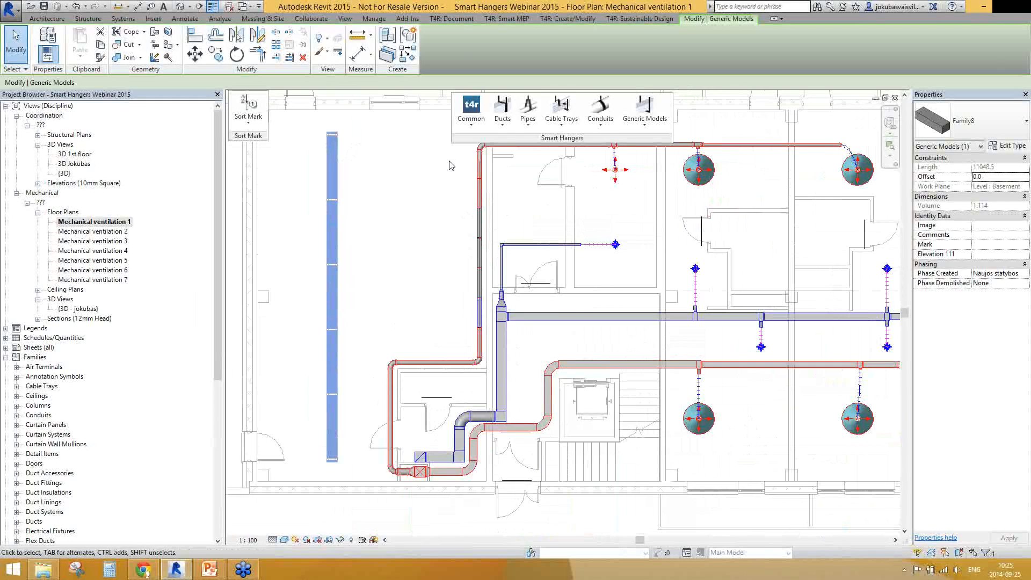
{"action": "left_click", "coordinate": [504, 118]}
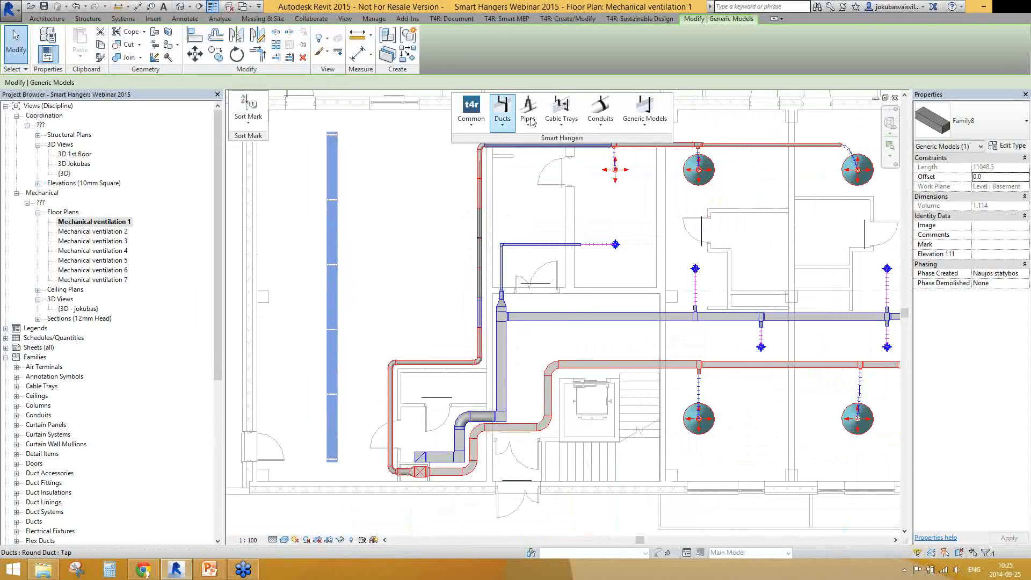
{"action": "left_click", "coordinate": [531, 119]}
{"action": "left_click", "coordinate": [393, 225]}
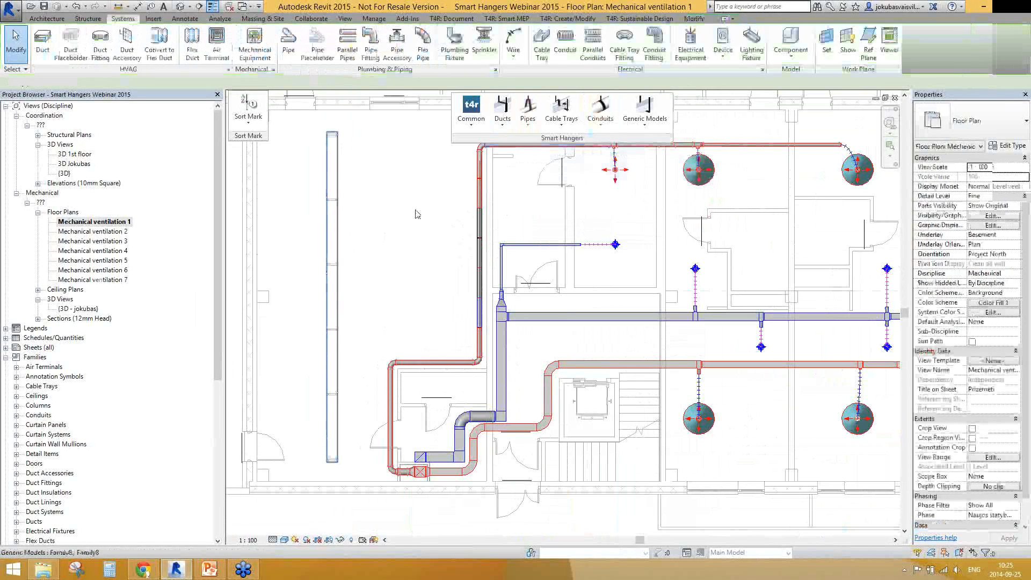
{"action": "left_click", "coordinate": [337, 154]}
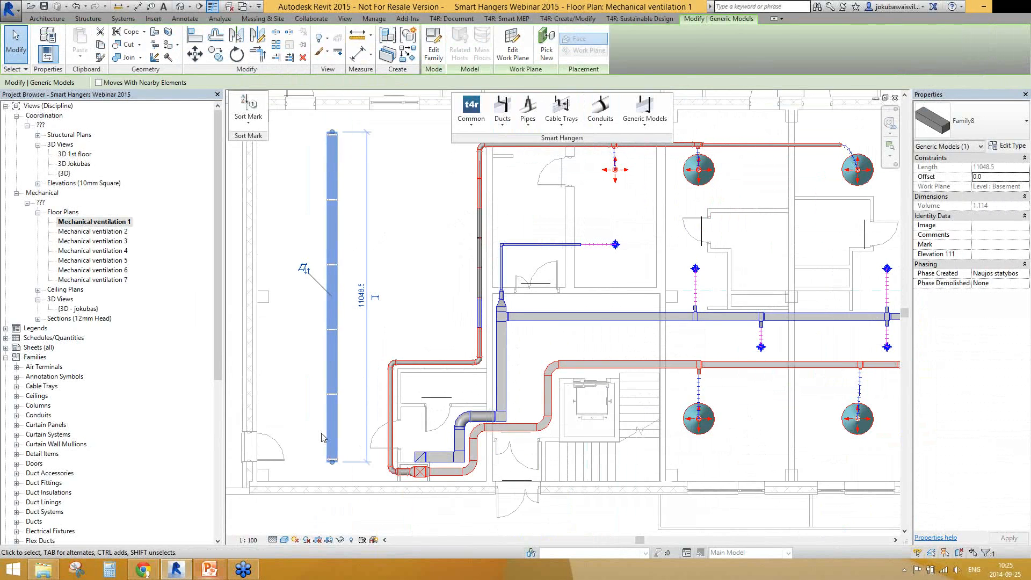
Switch to the PowerPoint presentation, start the slide show at the Sort Mark slide and advance to the closing slide
{"action": "left_click", "coordinate": [209, 569]}
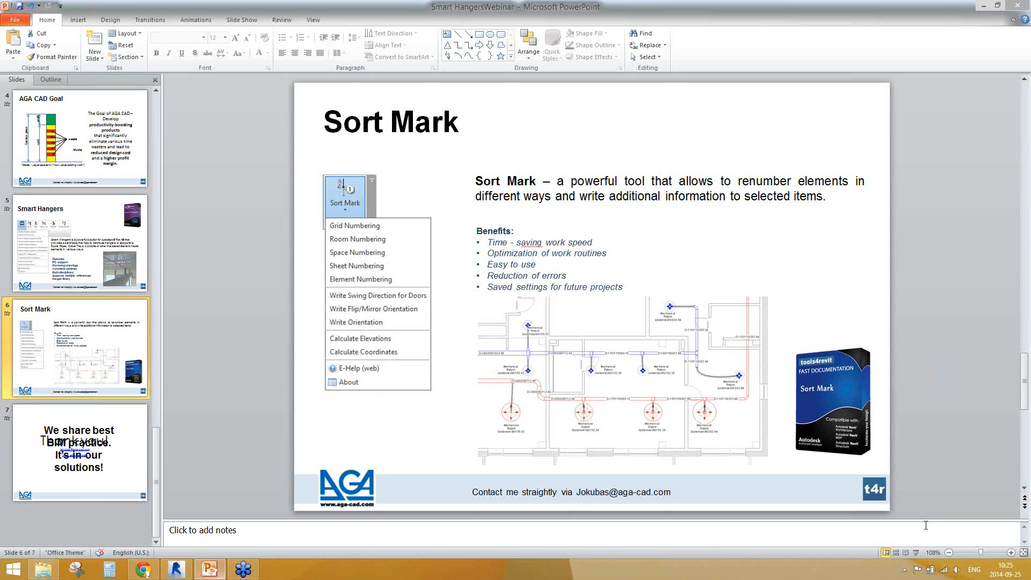
{"action": "key", "text": "shift+F5"}
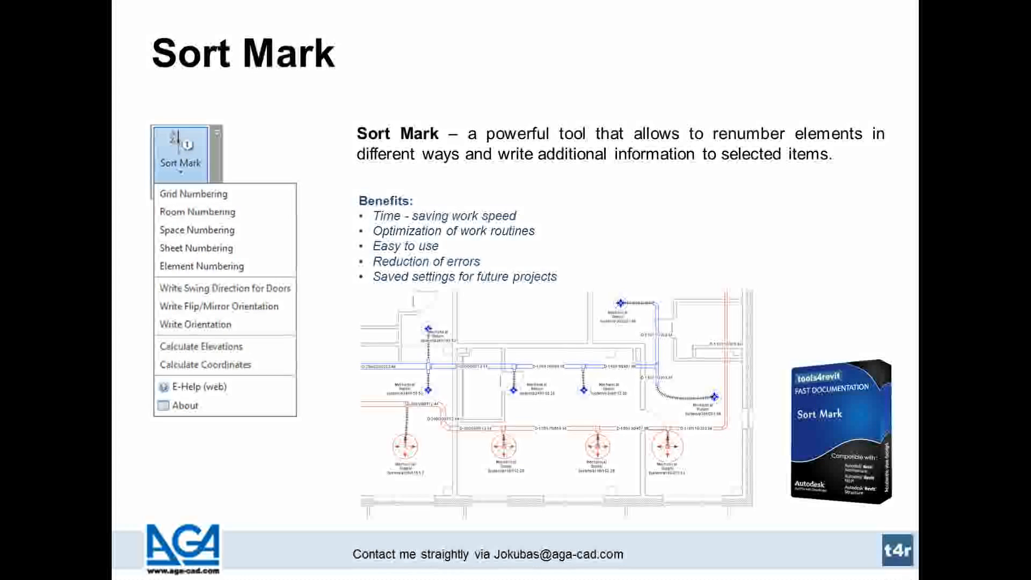
{"action": "key", "text": "Right"}
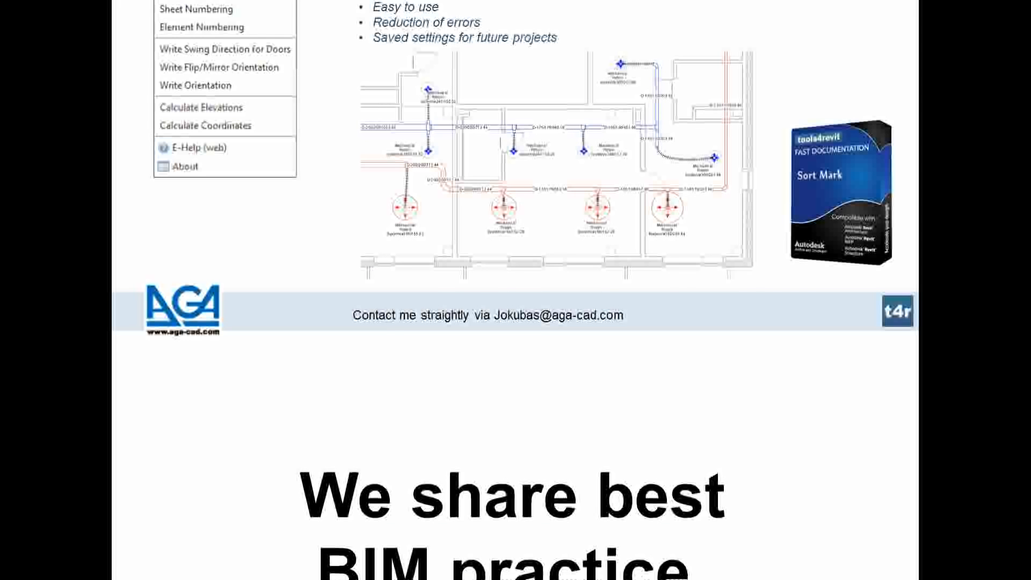
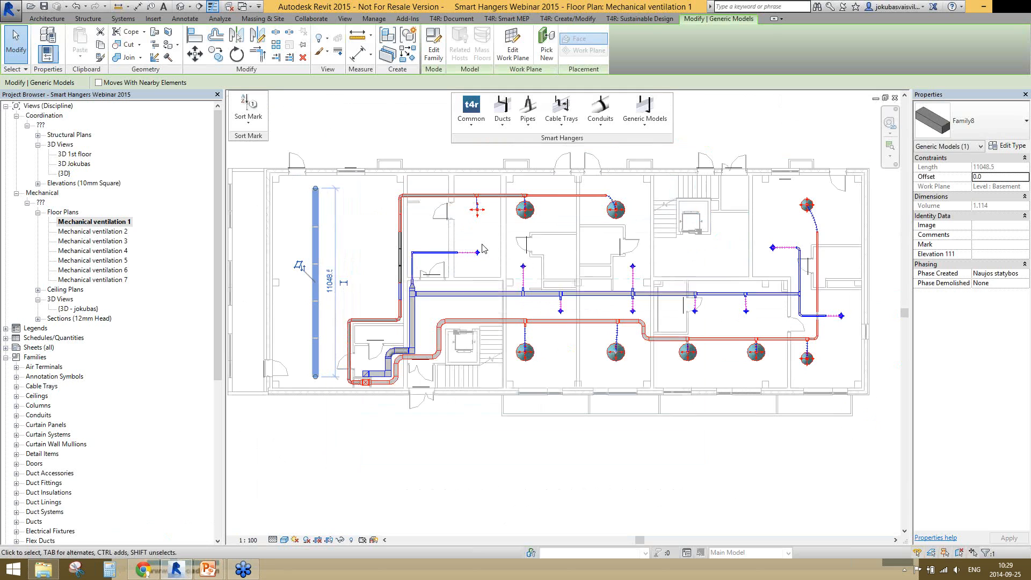
Create an assembly from a round-band duct hanger in the 3D 1st floor view and open the assembly's sheet A101
{"action": "scroll", "coordinate": [462, 231], "scroll_direction": "up", "scroll_amount": 5}
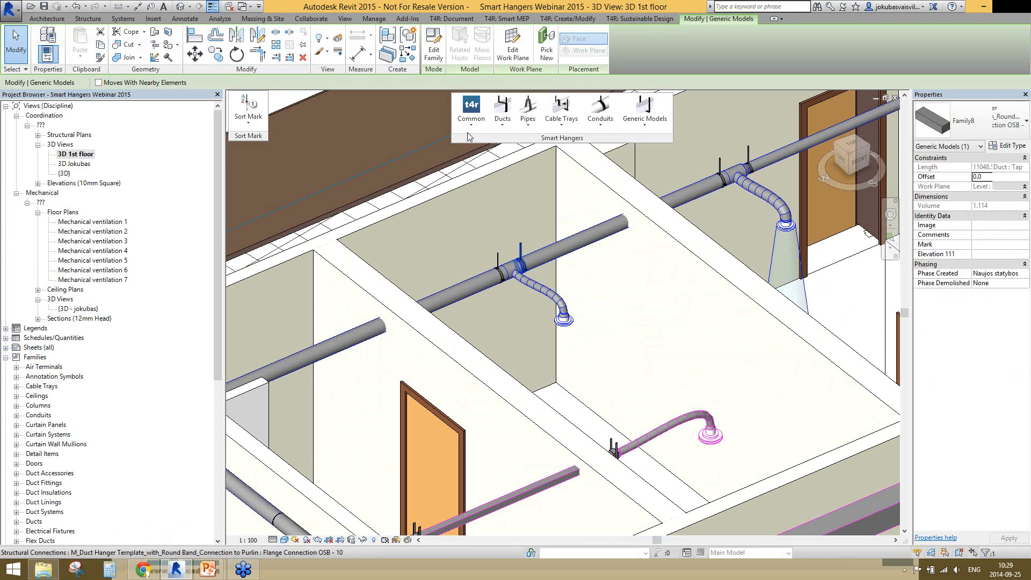
{"action": "left_click", "coordinate": [505, 253]}
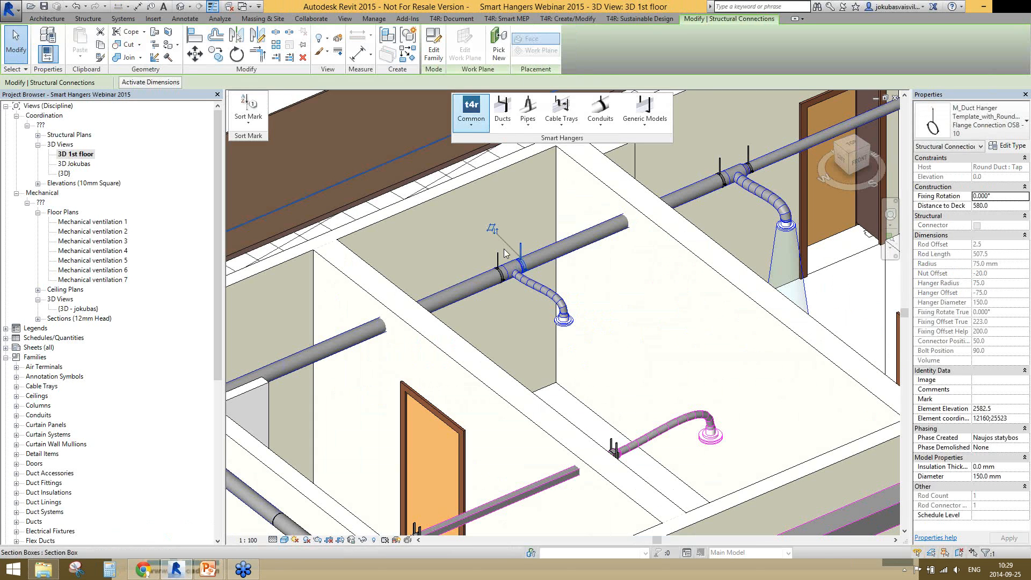
{"action": "left_click_drag", "start_coordinate": [217, 343], "coordinate": [204, 506]}
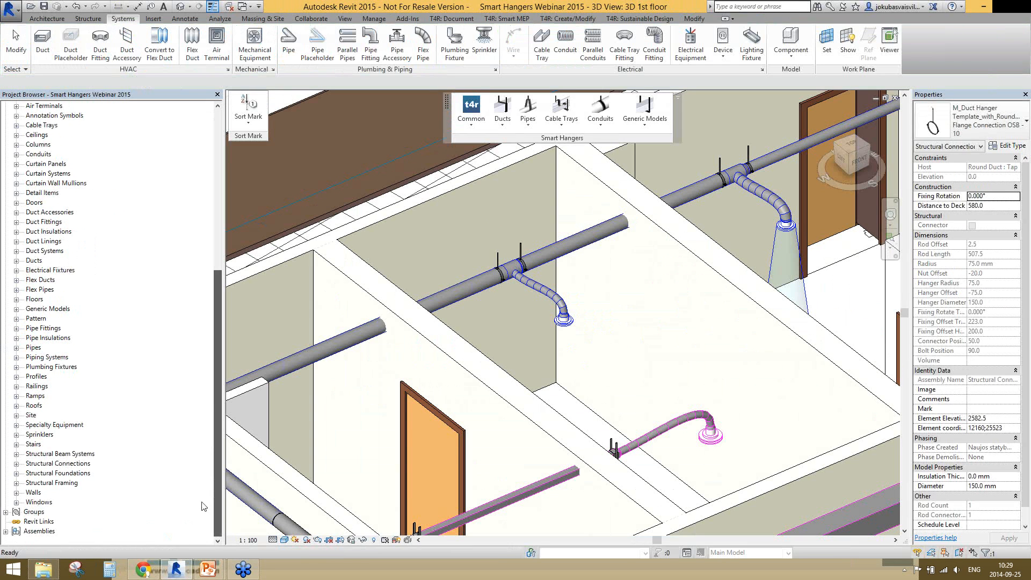
{"action": "left_click", "coordinate": [5, 531]}
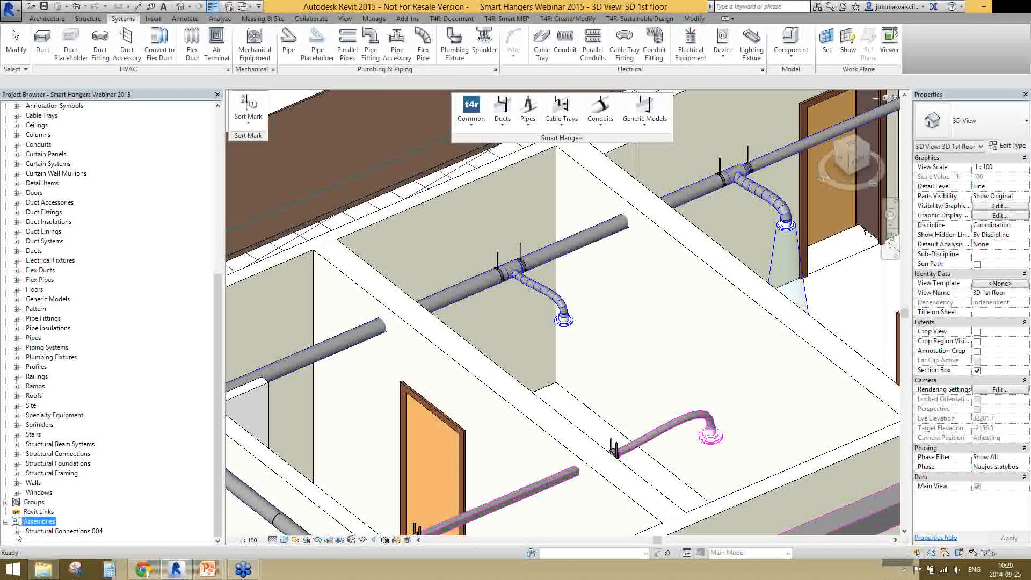
{"action": "left_click", "coordinate": [16, 531]}
{"action": "double_click", "coordinate": [66, 529]}
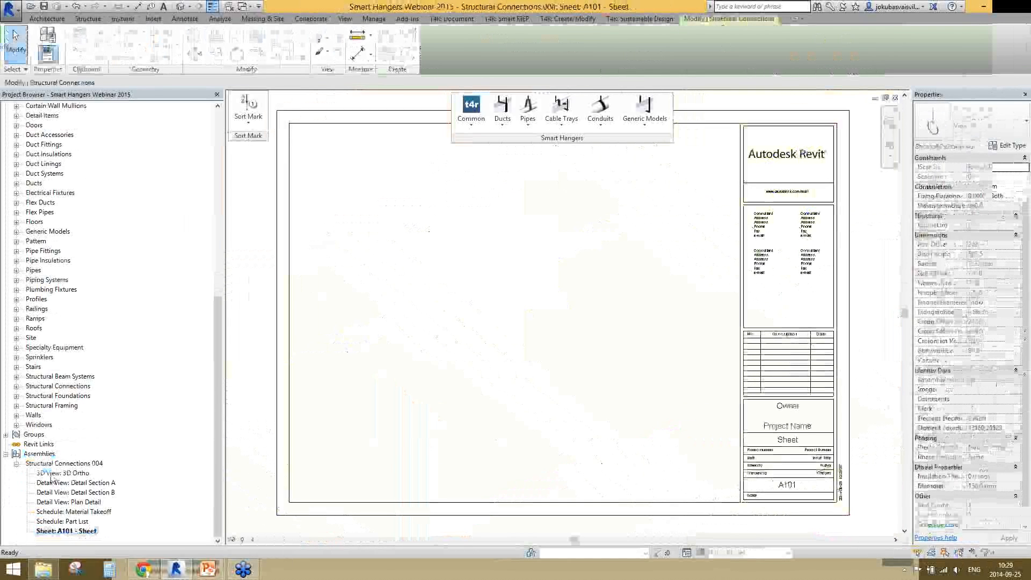
Place the assembly's 3D Ortho view on sheet A101 and set its view scale to 1 : 5
{"action": "left_click_drag", "start_coordinate": [51, 475], "coordinate": [417, 292]}
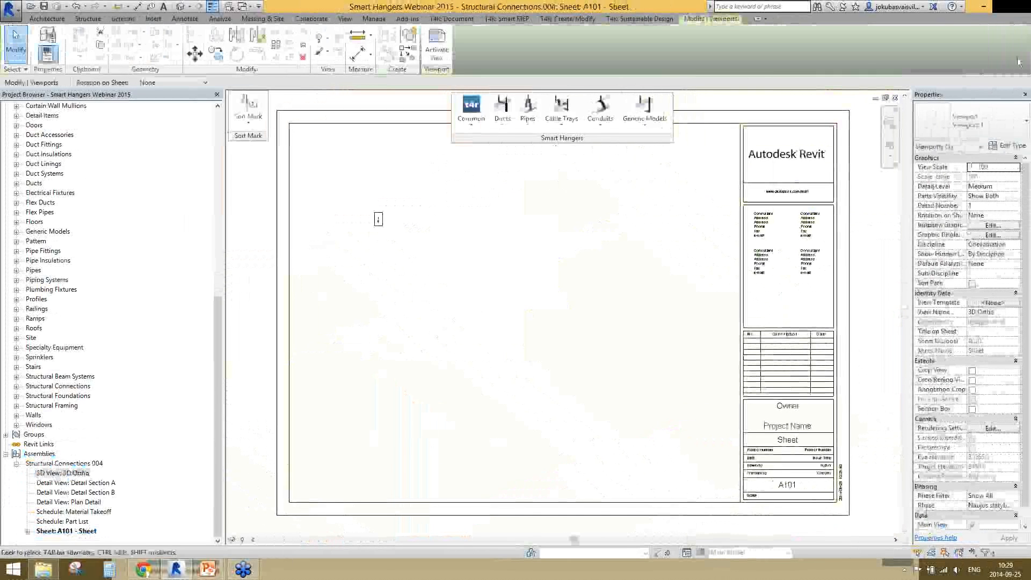
{"action": "left_click_drag", "start_coordinate": [1007, 95], "coordinate": [916, 114]}
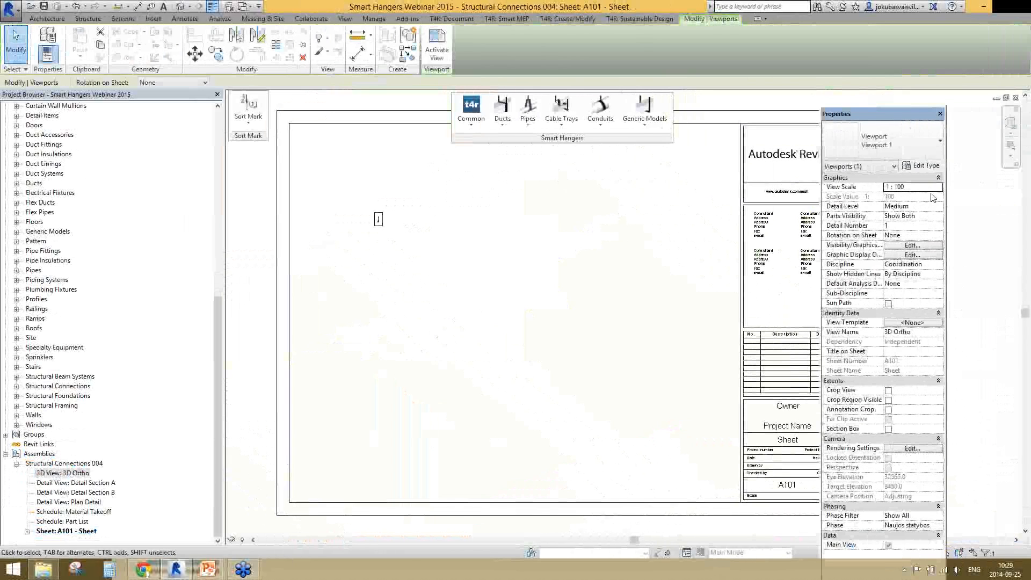
{"action": "left_click", "coordinate": [931, 188]}
{"action": "scroll", "coordinate": [931, 196], "scroll_direction": "up", "scroll_amount": 1}
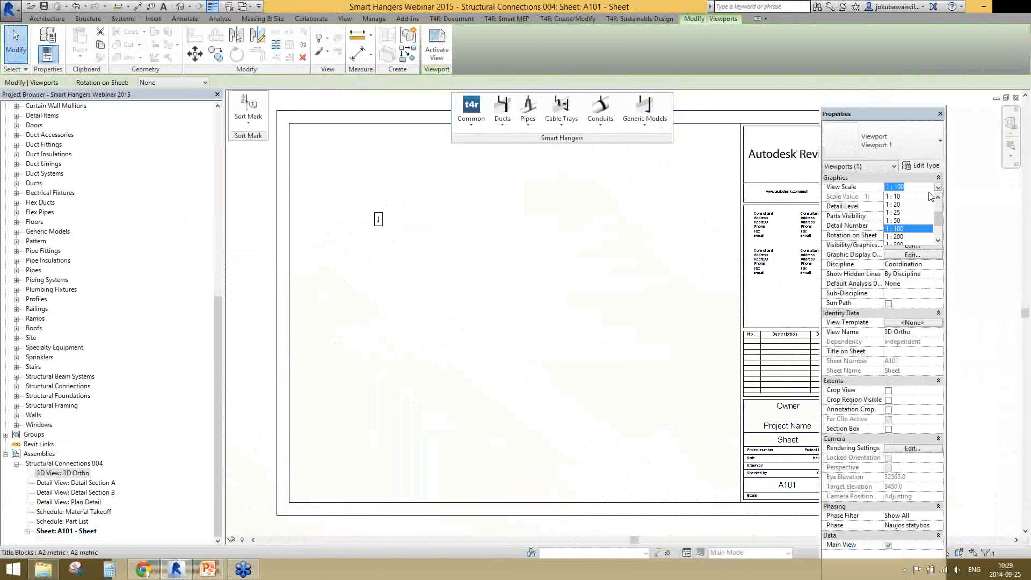
{"action": "left_click", "coordinate": [908, 205]}
{"action": "left_click", "coordinate": [938, 188]}
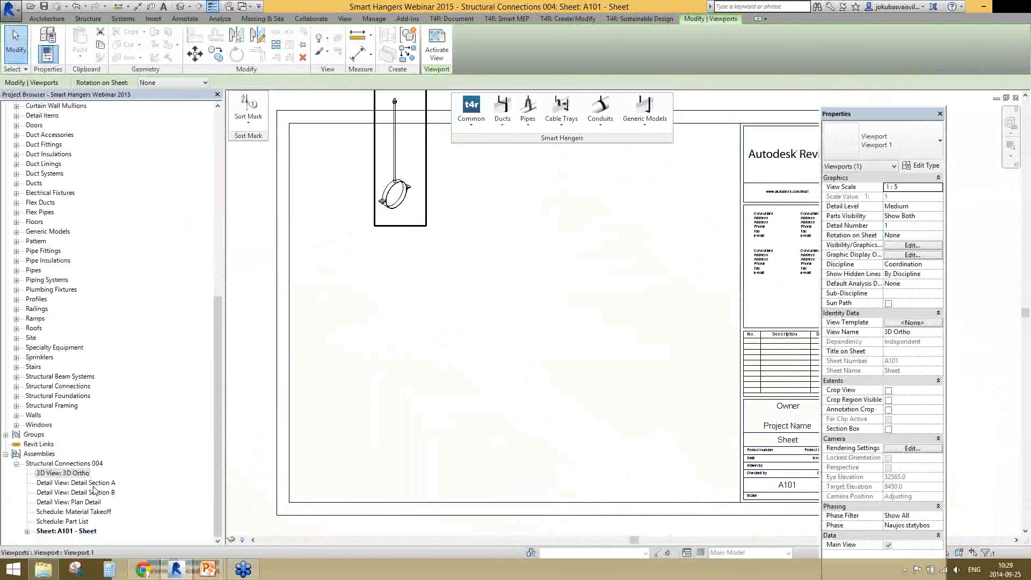
Place the assembly's Detail Section A, Detail Section B and Plan Detail views on sheet A101
{"action": "left_click_drag", "start_coordinate": [94, 483], "coordinate": [401, 214]}
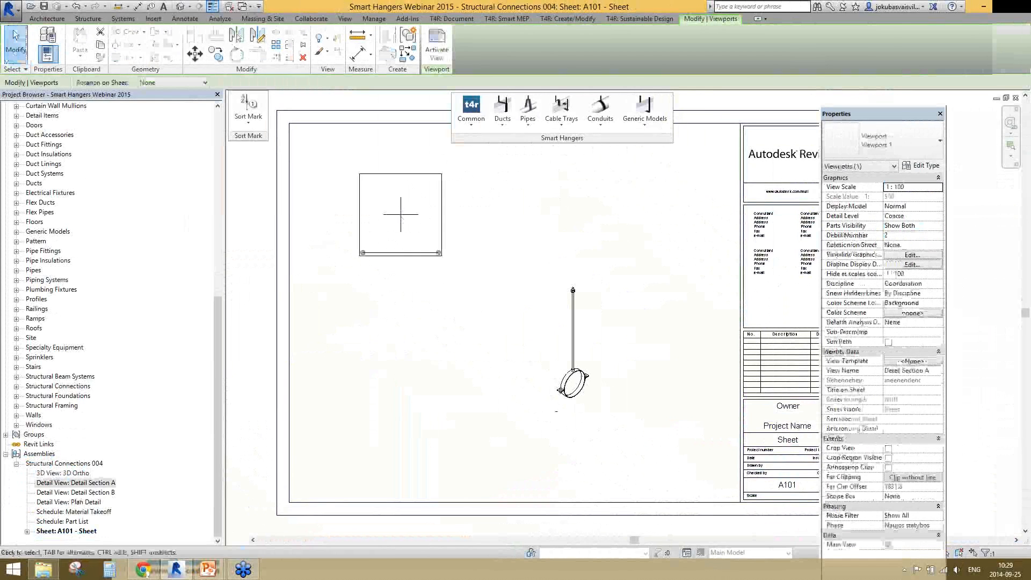
{"action": "left_click", "coordinate": [61, 491]}
{"action": "left_click", "coordinate": [61, 489]}
{"action": "left_click_drag", "start_coordinate": [62, 483], "coordinate": [504, 214]}
{"action": "left_click", "coordinate": [503, 215]}
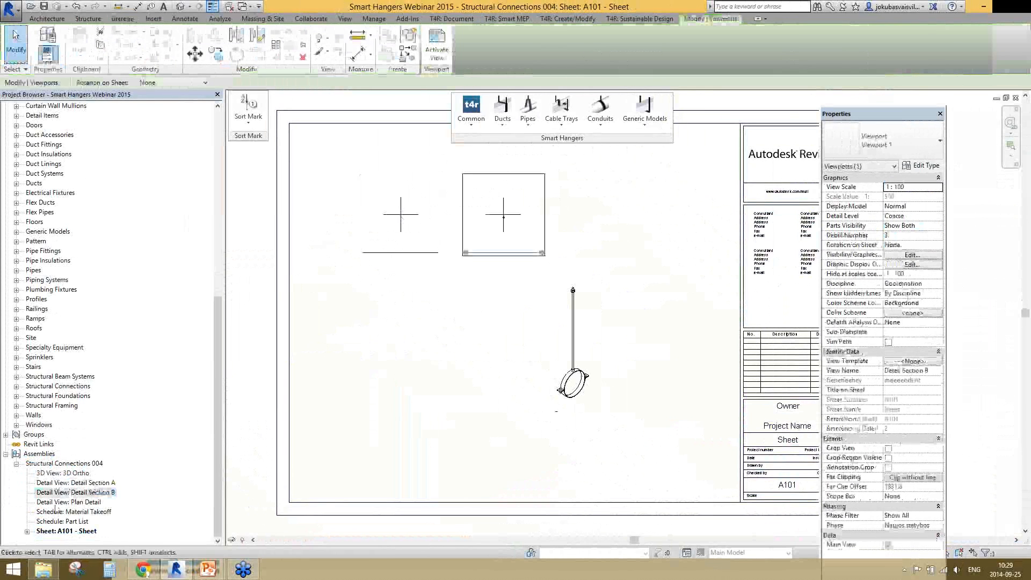
{"action": "left_click_drag", "start_coordinate": [65, 502], "coordinate": [407, 332]}
{"action": "left_click", "coordinate": [408, 336]}
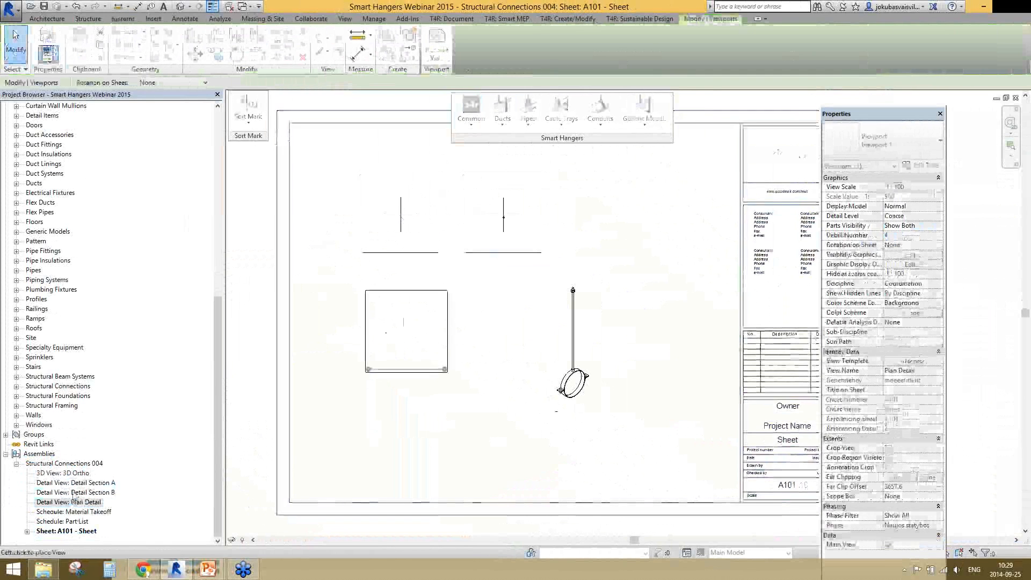
Place the assembly's Material Takeoff and Part List schedules in the upper part of sheet A101, beside the title block
{"action": "left_click_drag", "start_coordinate": [73, 511], "coordinate": [679, 169]}
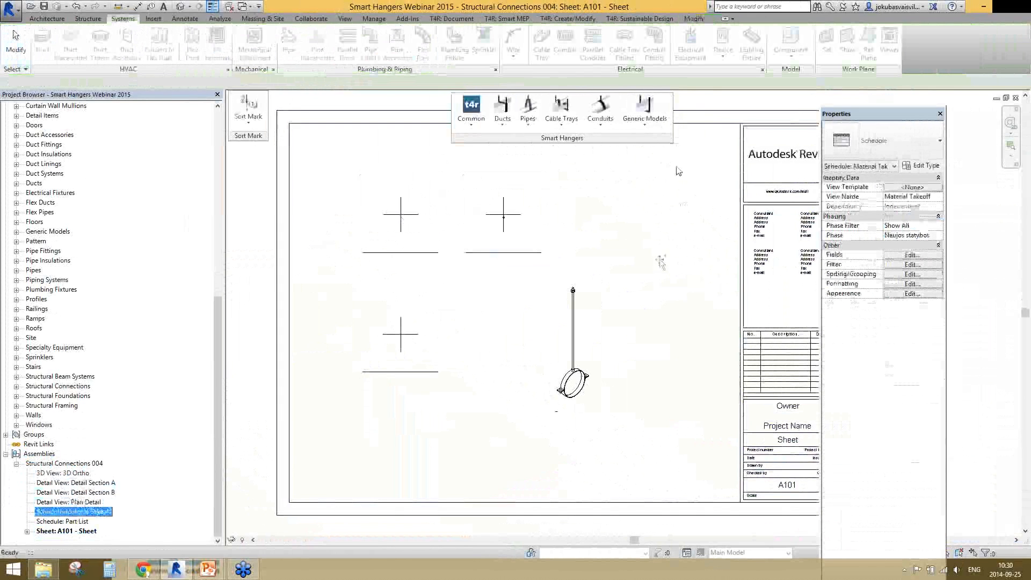
{"action": "left_click", "coordinate": [684, 138]}
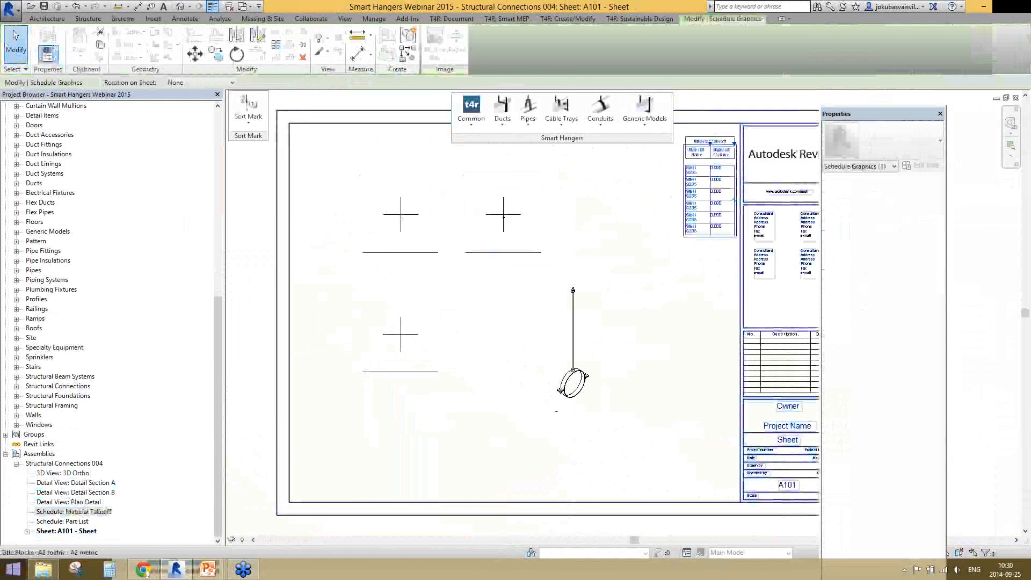
{"action": "left_click_drag", "start_coordinate": [72, 521], "coordinate": [640, 253]}
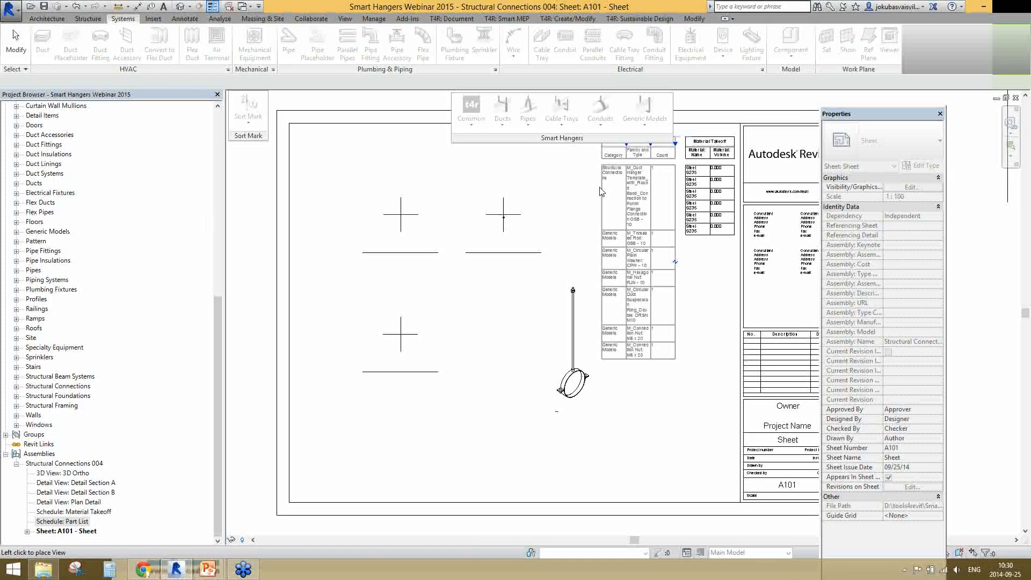
{"action": "left_click", "coordinate": [602, 191]}
Examine the part list and the placed detail view of the hanger on sheet A101, and dock the Properties palette again
{"action": "scroll", "coordinate": [602, 192], "scroll_direction": "up", "scroll_amount": 2}
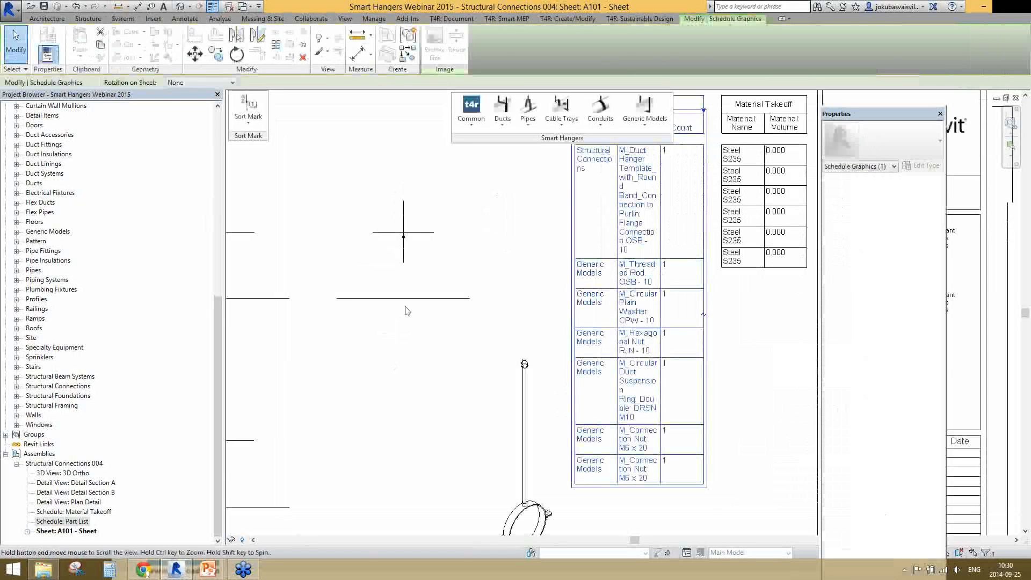
{"action": "scroll", "coordinate": [419, 318], "scroll_direction": "up", "scroll_amount": 4}
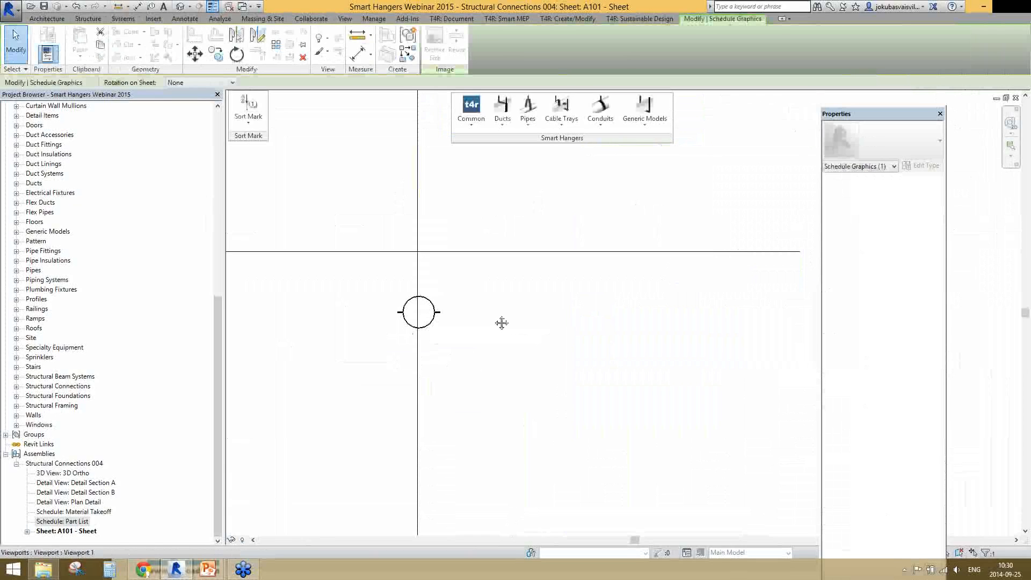
{"action": "scroll", "coordinate": [501, 323], "scroll_direction": "down", "scroll_amount": 5}
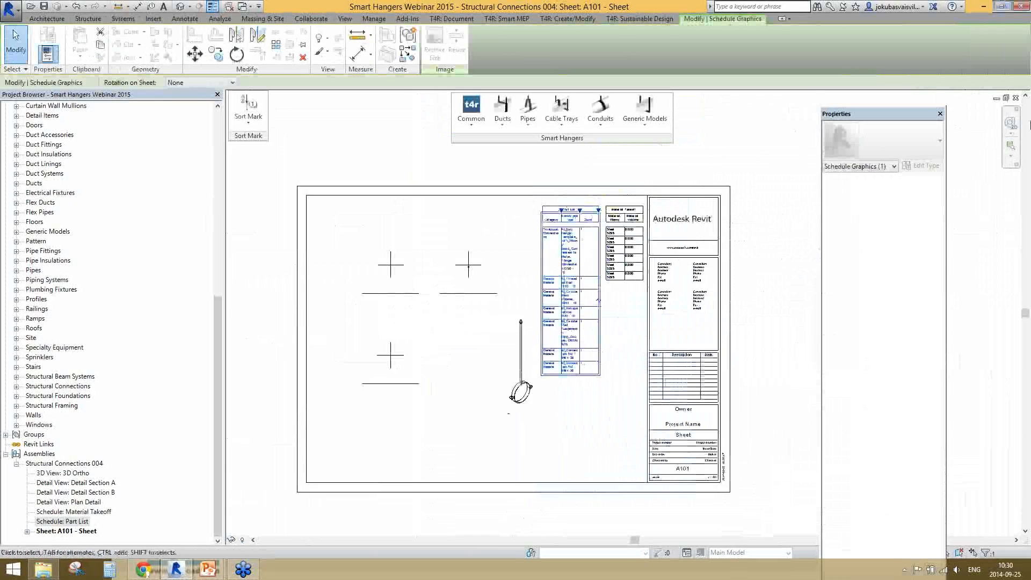
{"action": "left_click_drag", "start_coordinate": [1030, 125], "coordinate": [1029, 126]}
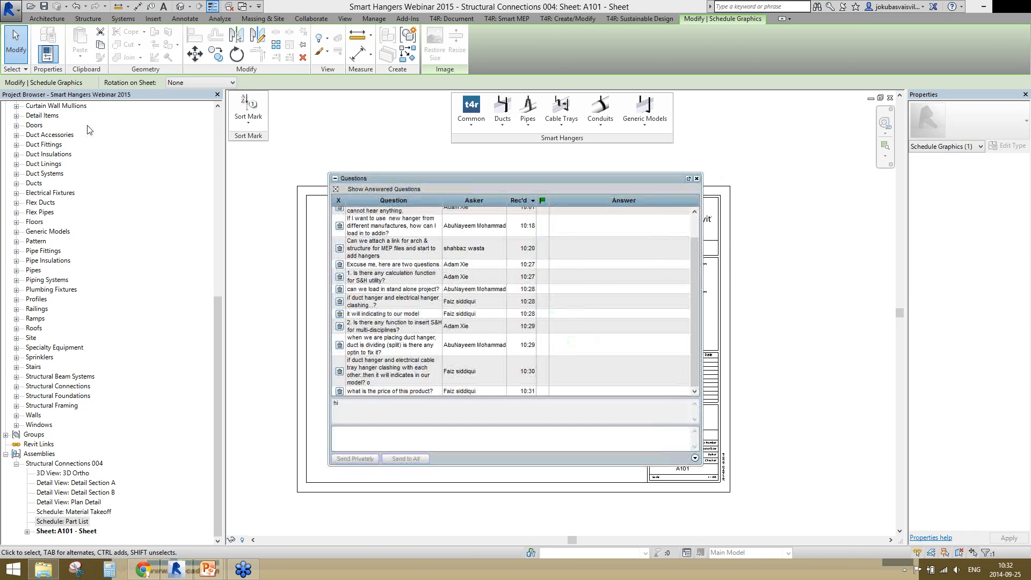
Reopen the 3D 1st floor view and select the round supply duct that passes through the room walls
{"action": "scroll", "coordinate": [57, 200], "scroll_direction": "up", "scroll_amount": 3}
{"action": "left_click", "coordinate": [57, 195]}
{"action": "scroll", "coordinate": [77, 149], "scroll_direction": "up", "scroll_amount": 8}
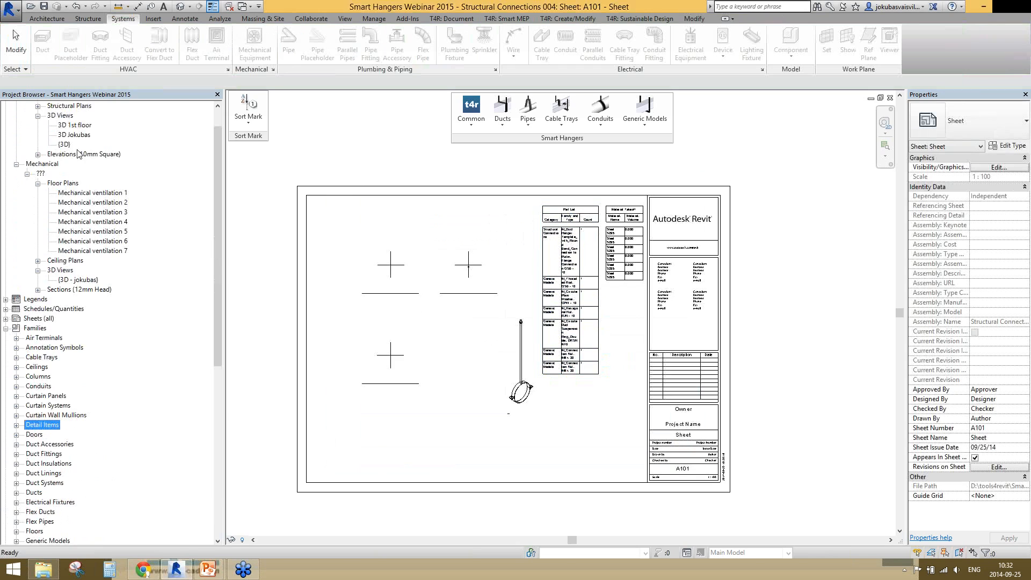
{"action": "scroll", "coordinate": [77, 154], "scroll_direction": "up", "scroll_amount": 1}
{"action": "double_click", "coordinate": [75, 154]}
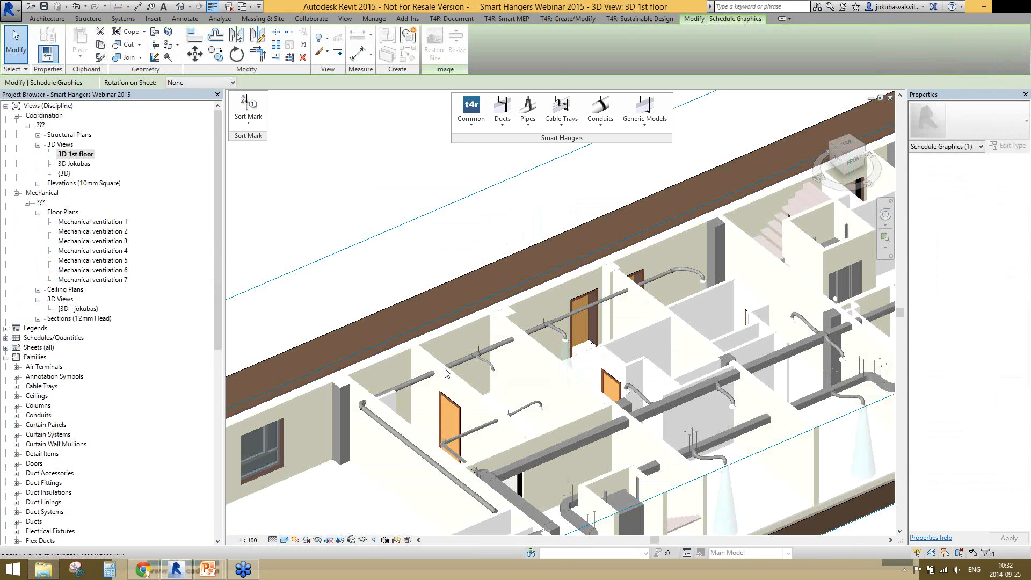
{"action": "scroll", "coordinate": [446, 370], "scroll_direction": "up", "scroll_amount": 2}
{"action": "middle_click_drag", "start_coordinate": [446, 370], "coordinate": [488, 260]}
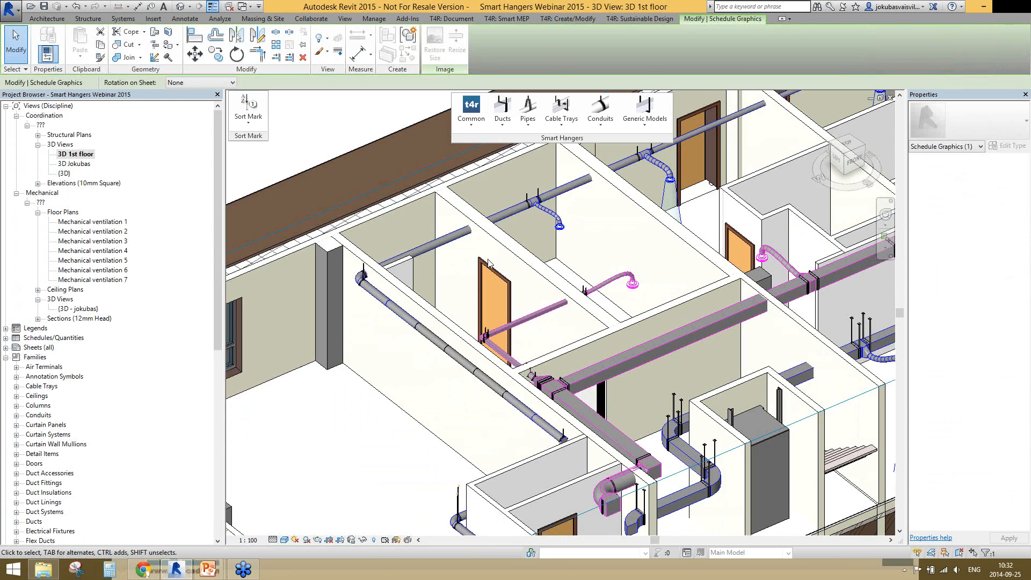
{"action": "left_click", "coordinate": [462, 233]}
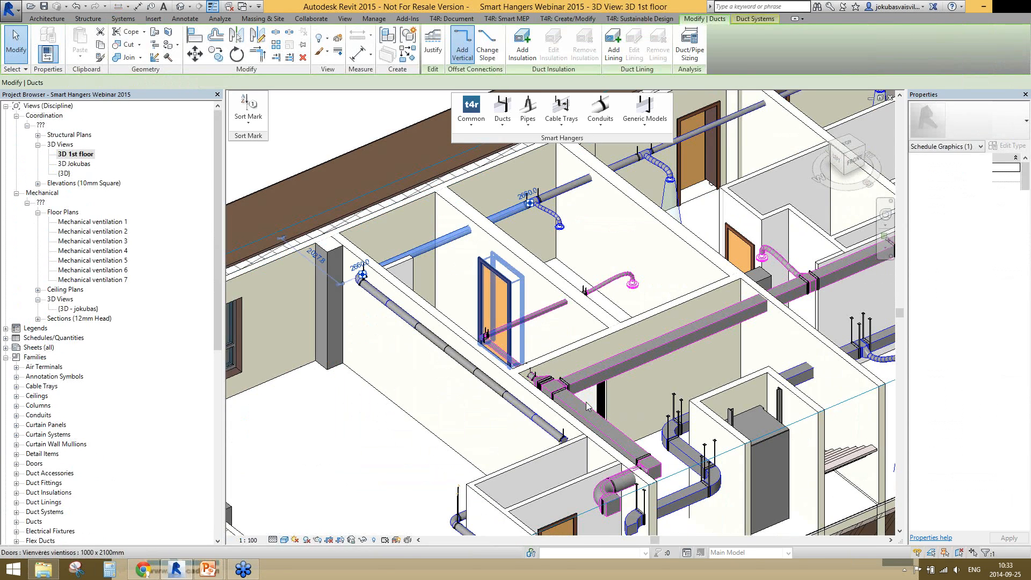
Compare the continuous round duct through the walls with a segment of the divided duct run by selecting each
{"action": "scroll", "coordinate": [376, 232], "scroll_direction": "up", "scroll_amount": 3}
{"action": "middle_click_drag", "start_coordinate": [420, 294], "coordinate": [408, 297], "text": "shift"}
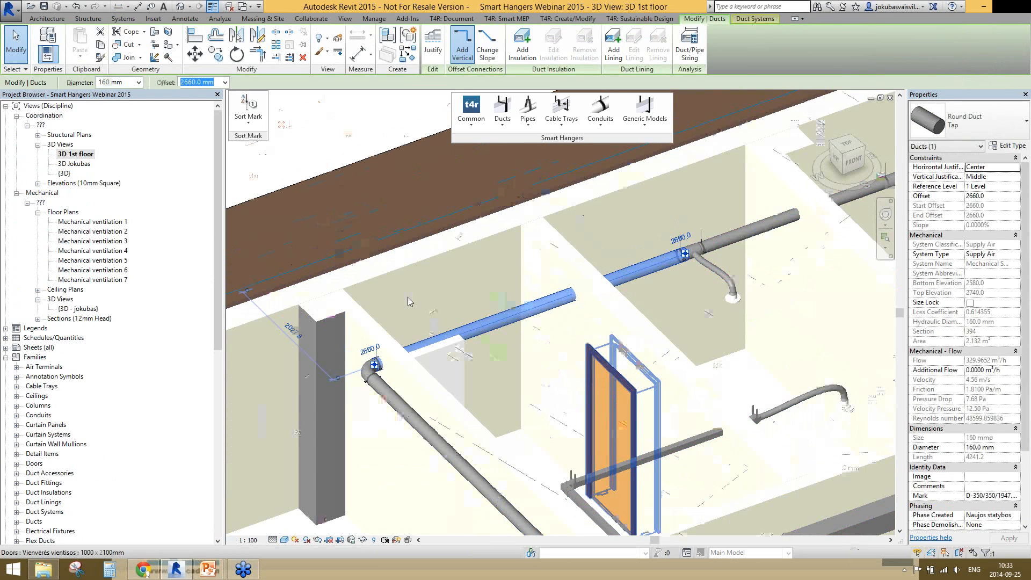
{"action": "scroll", "coordinate": [407, 298], "scroll_direction": "down", "scroll_amount": 3}
{"action": "middle_click_drag", "start_coordinate": [408, 297], "coordinate": [452, 290], "text": "shift"}
{"action": "left_click", "coordinate": [409, 290]}
{"action": "left_click", "coordinate": [504, 347]}
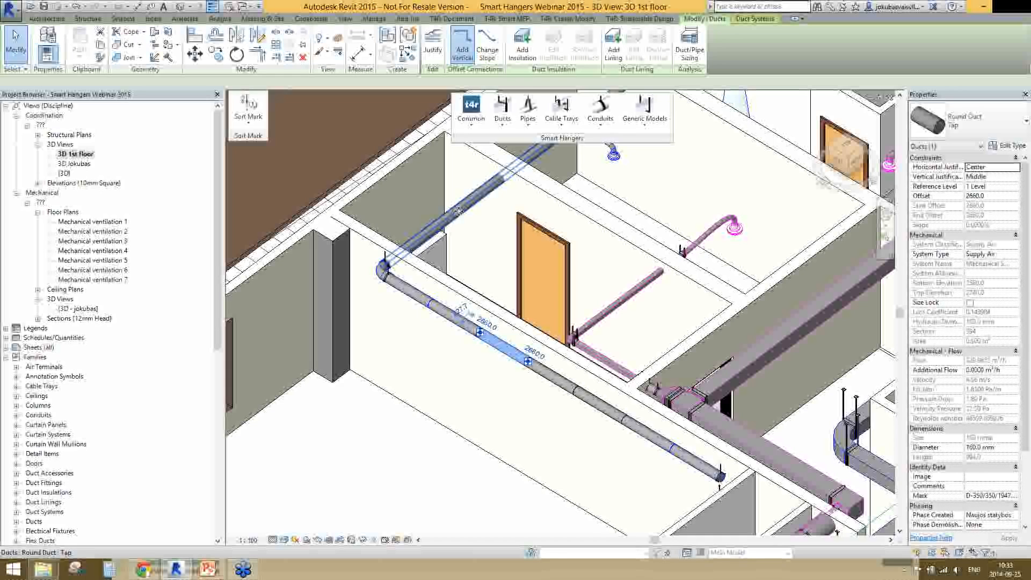
{"action": "left_click", "coordinate": [458, 211]}
Review the Smart Hangers commands available for ducts and select a segment of the divided round duct run
{"action": "scroll", "coordinate": [232, 468], "scroll_direction": "down", "scroll_amount": 2}
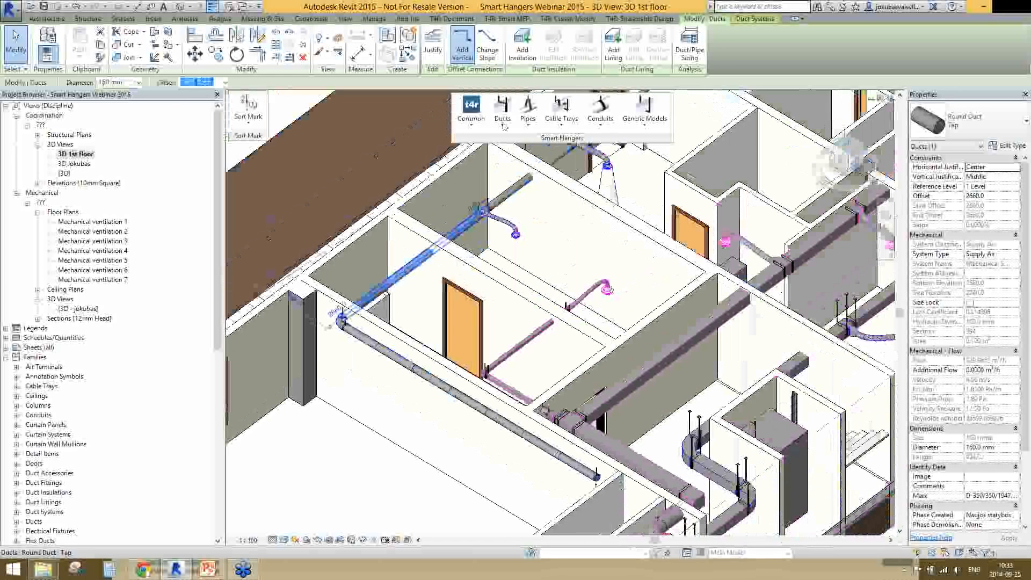
{"action": "left_click", "coordinate": [502, 125]}
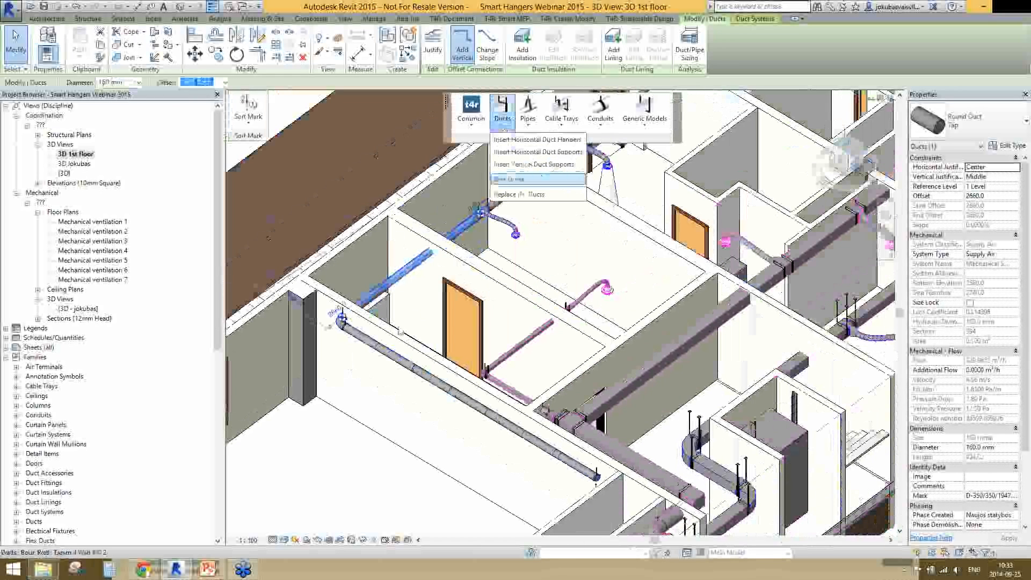
{"action": "left_click", "coordinate": [369, 349]}
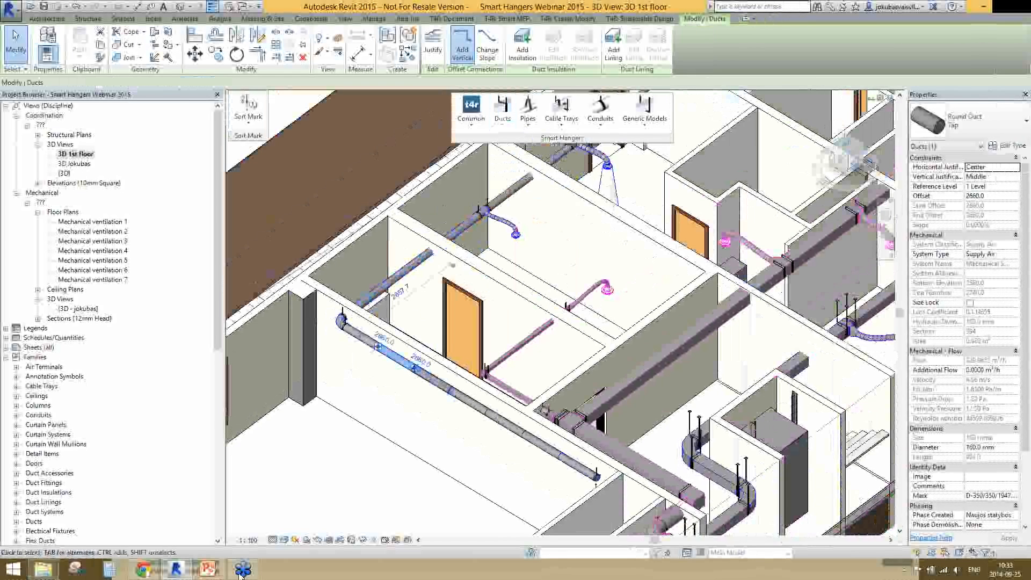
{"action": "left_click", "coordinate": [469, 401]}
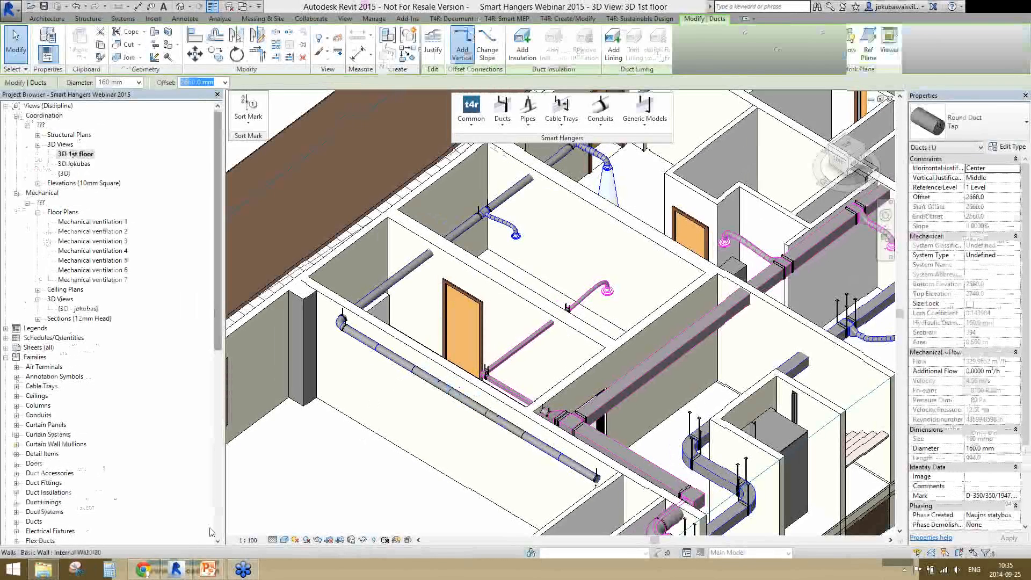
Reopen the assembly's sheet A101 and examine the part list and the hanger in the detail views up close
{"action": "scroll", "coordinate": [210, 531], "scroll_direction": "down", "scroll_amount": 10}
{"action": "double_click", "coordinate": [66, 532]}
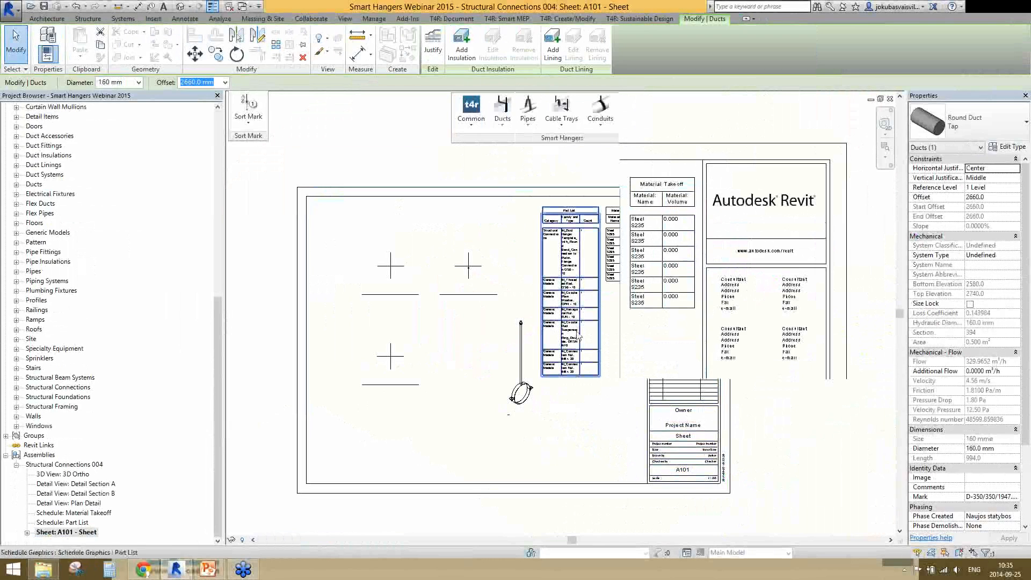
{"action": "scroll", "coordinate": [575, 240], "scroll_direction": "up", "scroll_amount": 3}
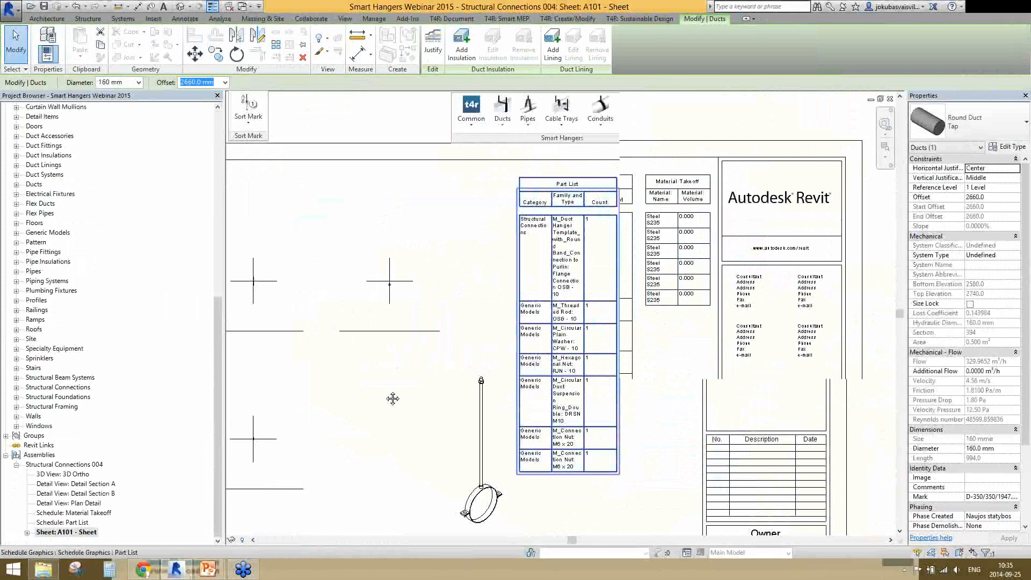
{"action": "middle_click_drag", "start_coordinate": [318, 315], "coordinate": [362, 312]}
{"action": "scroll", "coordinate": [308, 275], "scroll_direction": "up", "scroll_amount": 4}
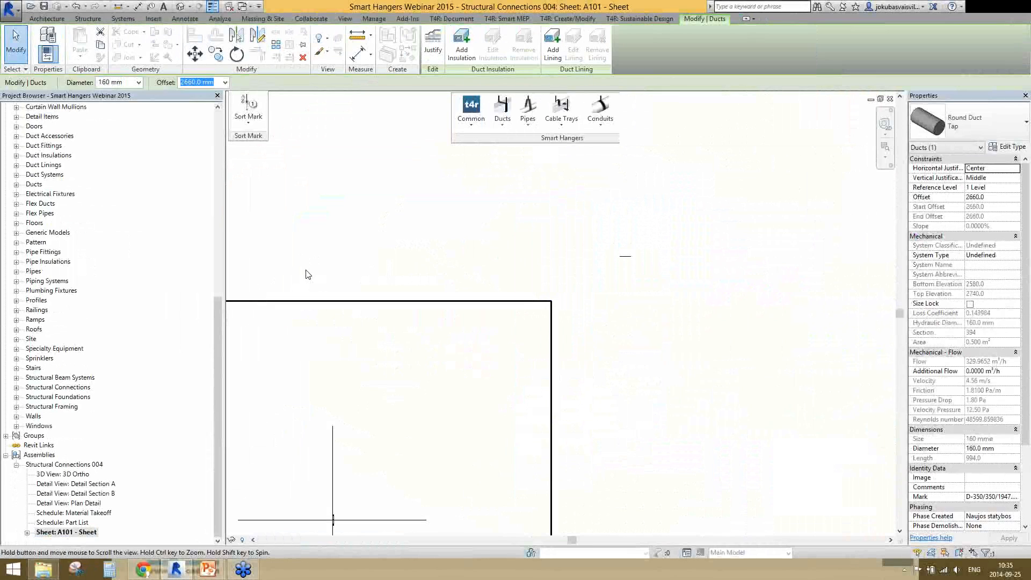
{"action": "scroll", "coordinate": [333, 263], "scroll_direction": "up", "scroll_amount": 3}
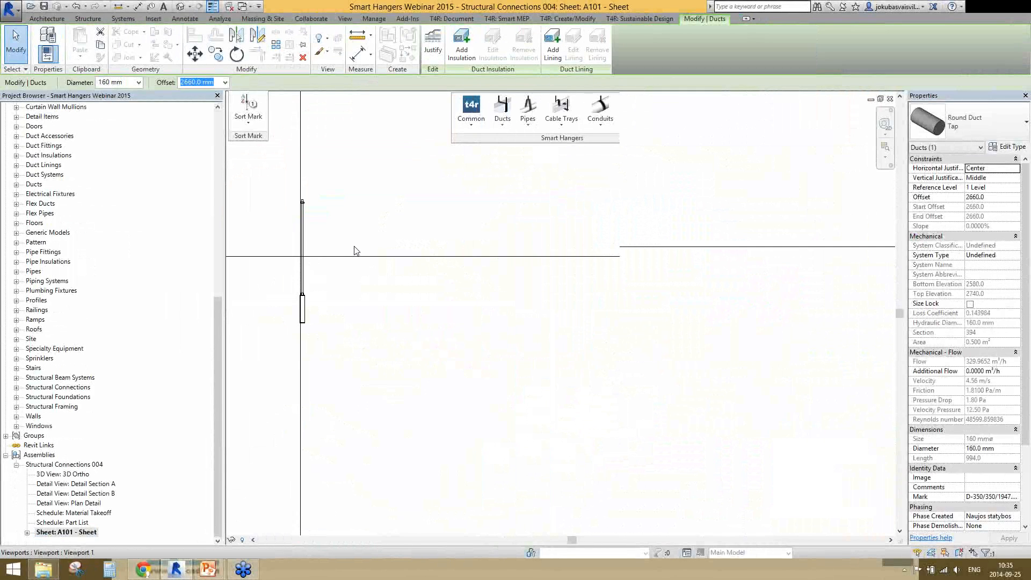
{"action": "scroll", "coordinate": [354, 251], "scroll_direction": "up", "scroll_amount": 2}
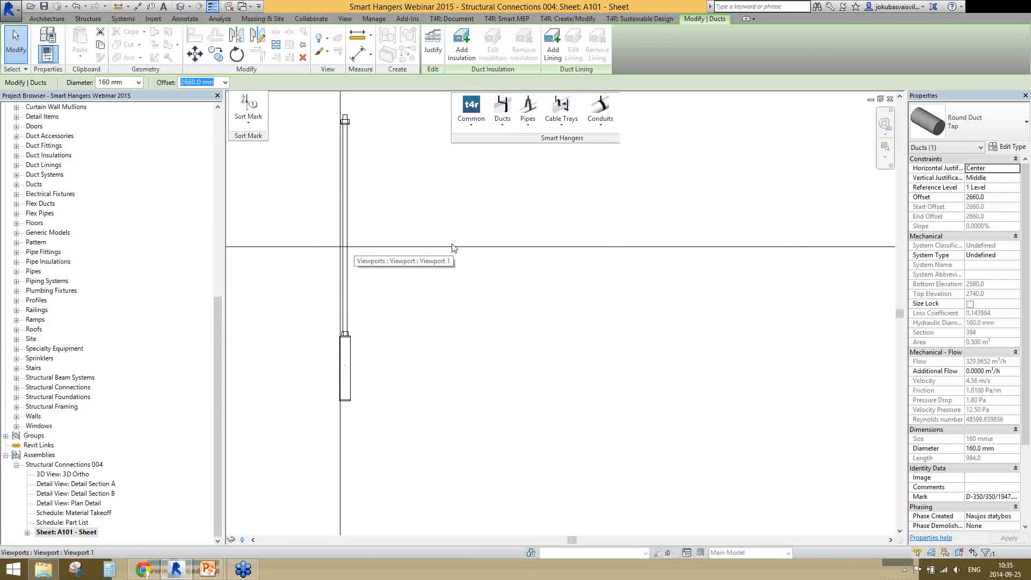
{"action": "scroll", "coordinate": [450, 369], "scroll_direction": "down", "scroll_amount": 4}
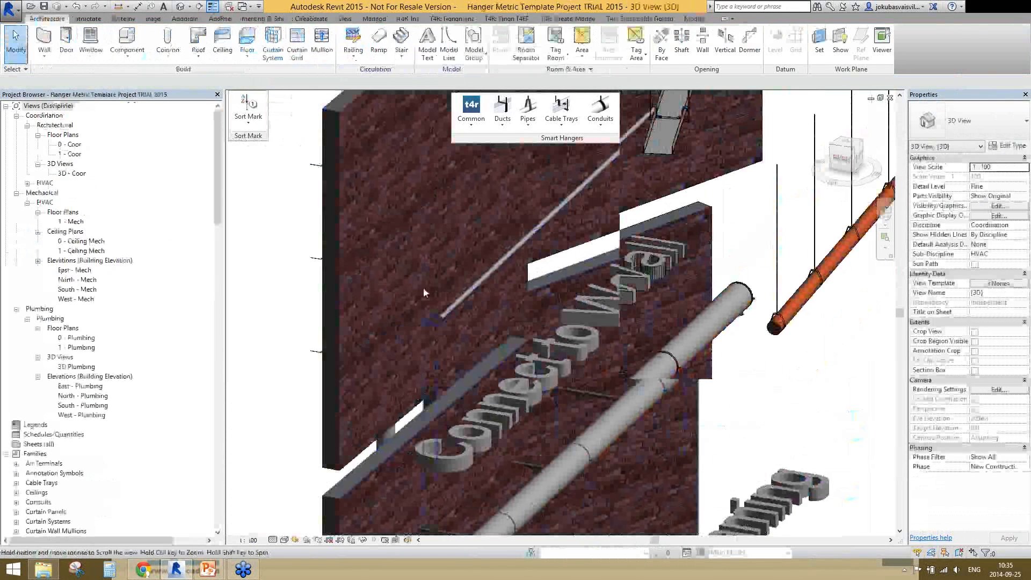
Inspect the conduit's wall support and its threaded rod on the brick wall by selecting each
{"action": "scroll", "coordinate": [423, 287], "scroll_direction": "up", "scroll_amount": 3}
{"action": "left_click", "coordinate": [459, 292]}
{"action": "scroll", "coordinate": [461, 297], "scroll_direction": "up", "scroll_amount": 2}
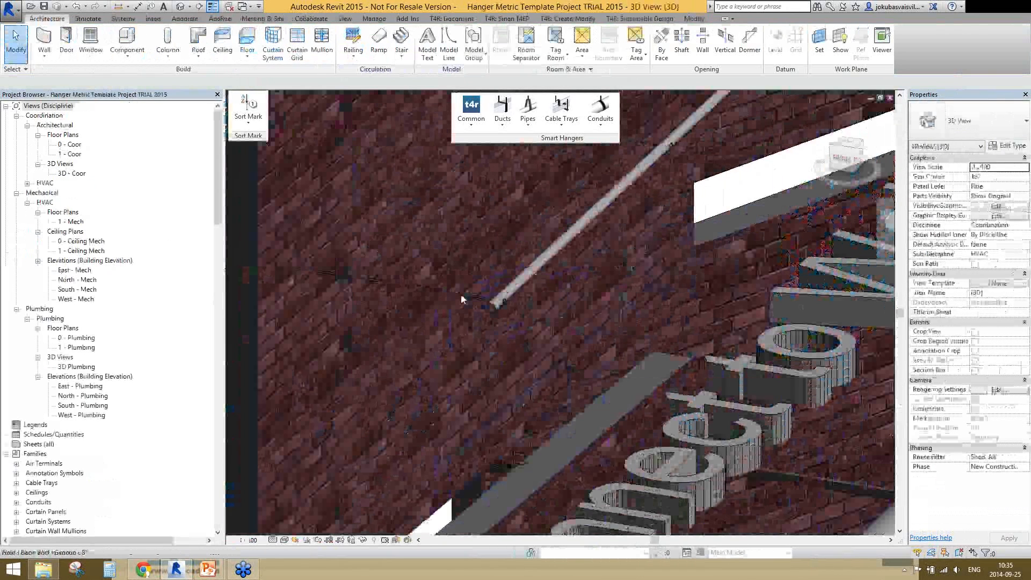
{"action": "key", "text": "Escape"}
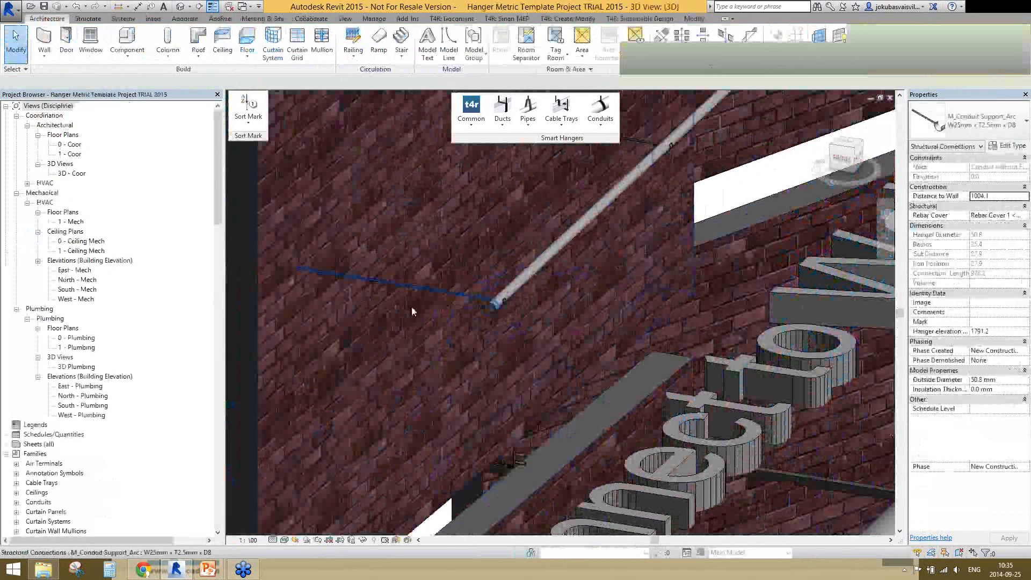
{"action": "key", "text": "Escape"}
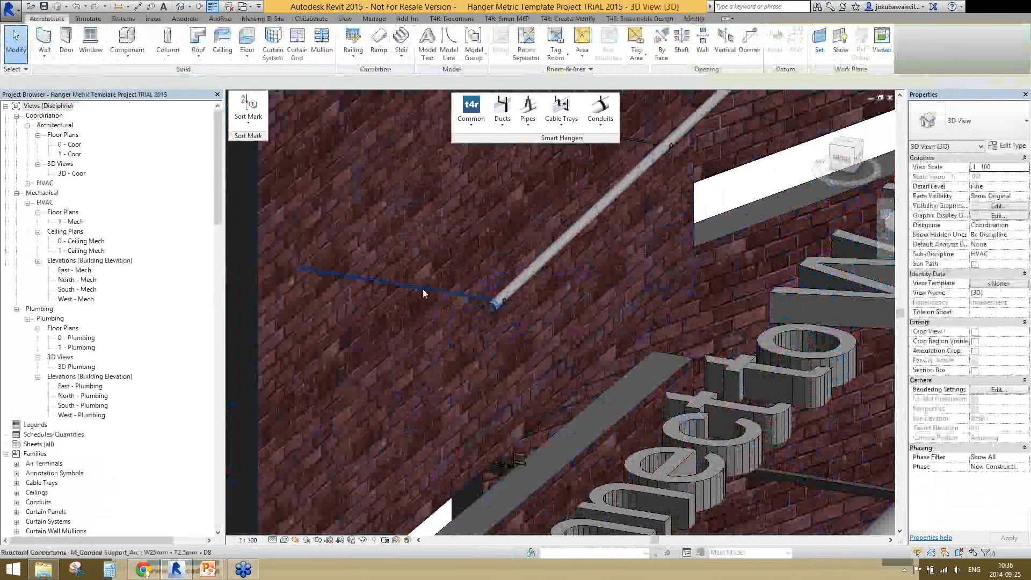
{"action": "left_click", "coordinate": [423, 289]}
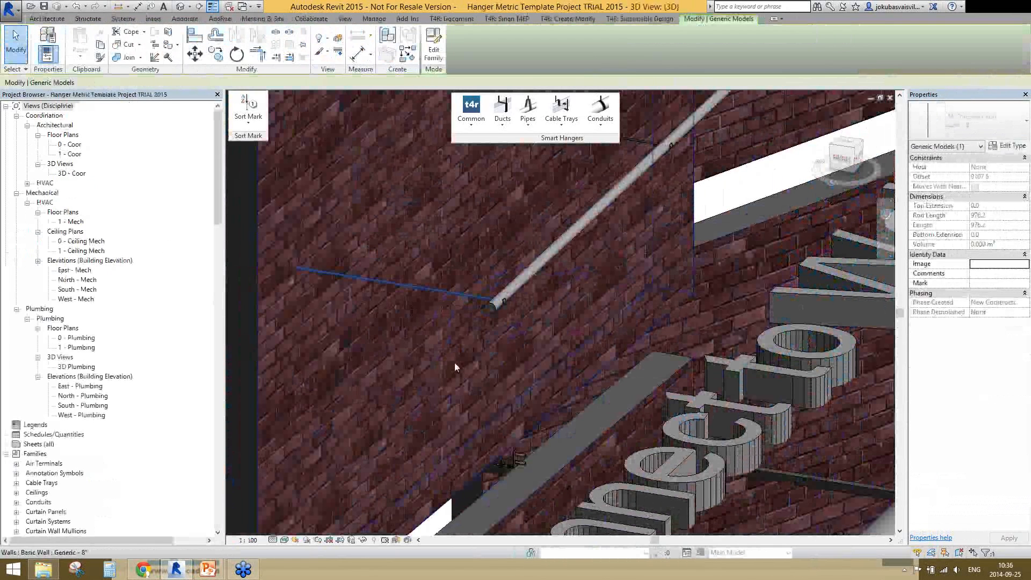
{"action": "middle_click_drag", "start_coordinate": [455, 364], "coordinate": [338, 288], "text": "shift"}
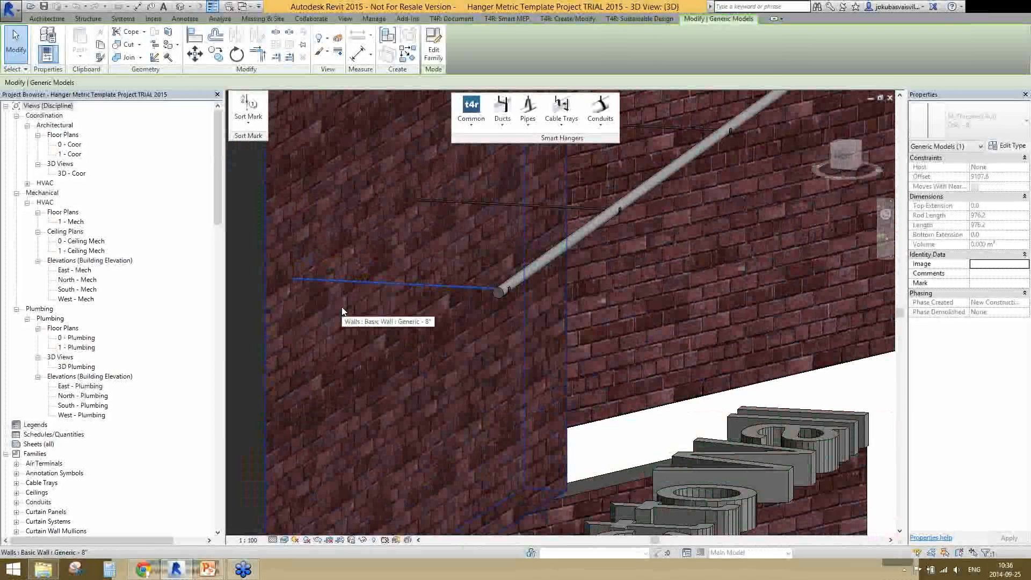
Try to insert one gravity point for the conduit on the brick wall and list the problematic elements
{"action": "scroll", "coordinate": [447, 349], "scroll_direction": "down", "scroll_amount": 5}
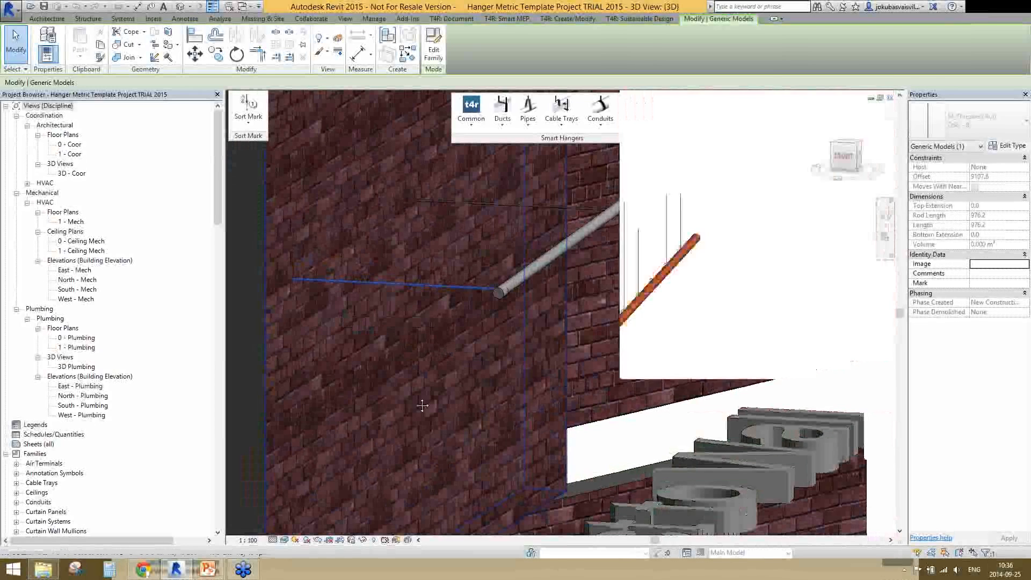
{"action": "middle_click_drag", "start_coordinate": [428, 436], "coordinate": [384, 370], "text": "shift"}
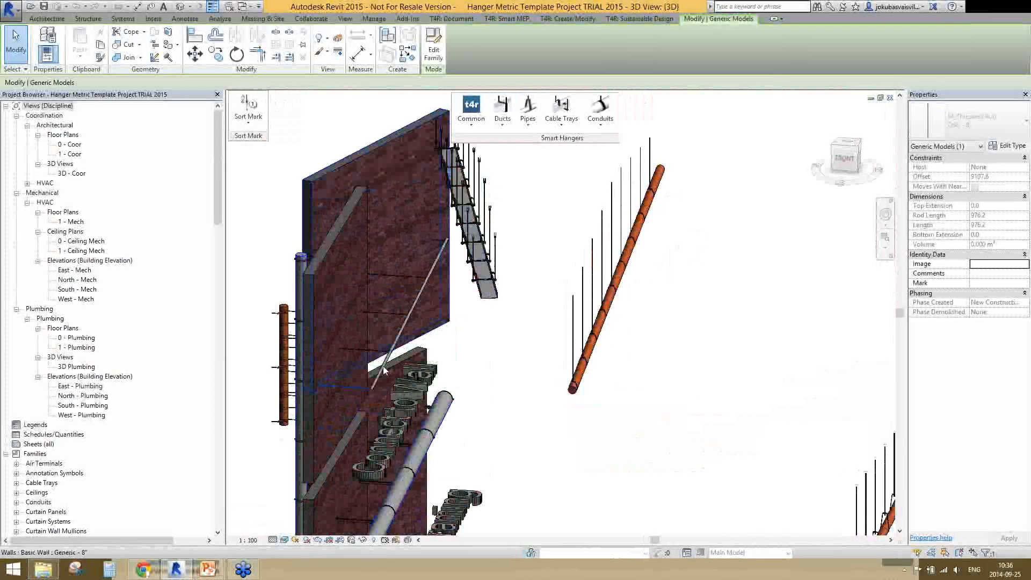
{"action": "left_click", "coordinate": [385, 369]}
{"action": "left_click", "coordinate": [471, 113]}
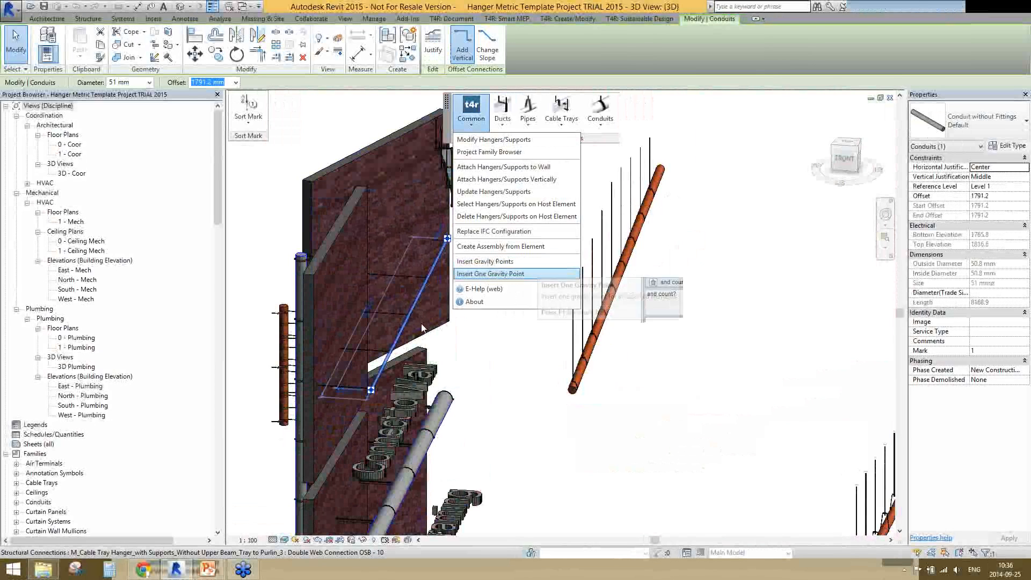
{"action": "left_click", "coordinate": [481, 274]}
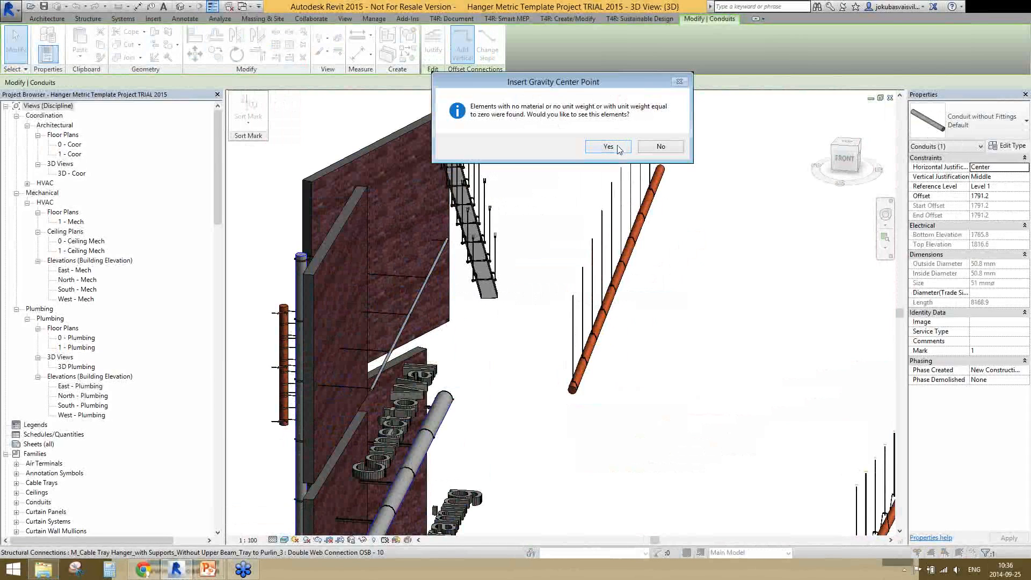
{"action": "key", "text": "Return"}
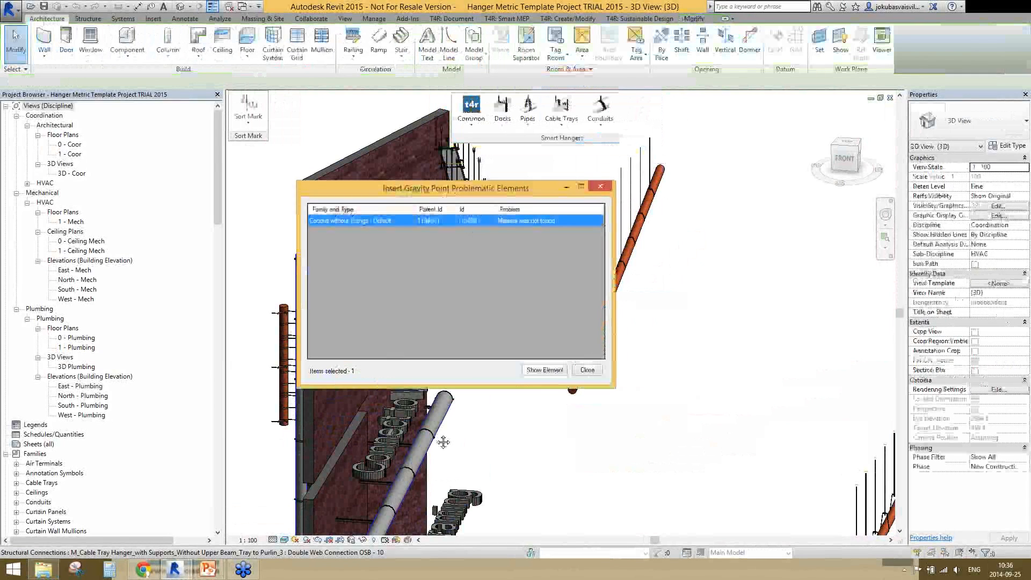
{"action": "key", "text": "Escape"}
Try to insert gravity points for all supports hosted on the wall-mounted round duct and list the problematic elements
{"action": "scroll", "coordinate": [453, 391], "scroll_direction": "up", "scroll_amount": 3}
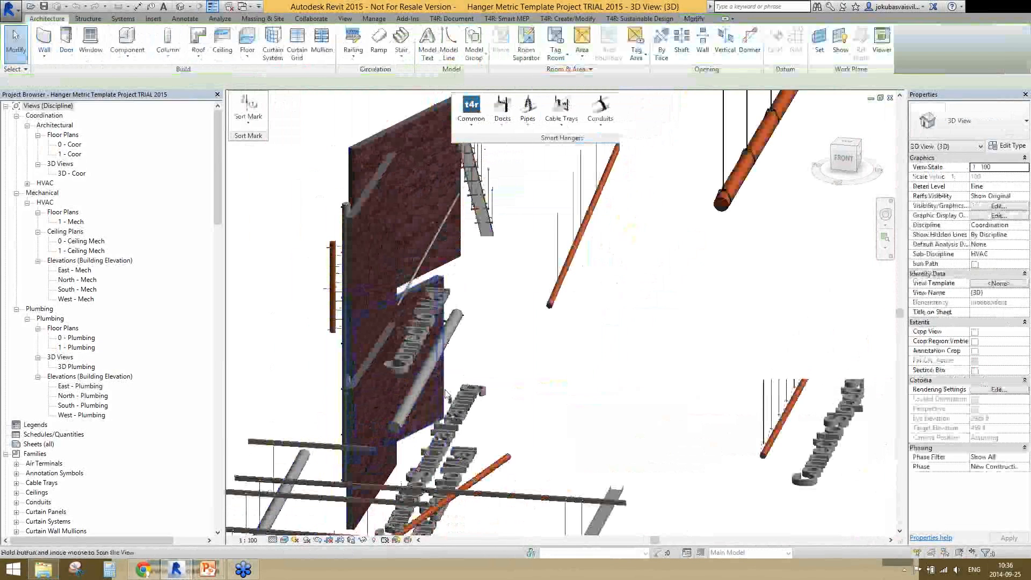
{"action": "scroll", "coordinate": [452, 391], "scroll_direction": "up", "scroll_amount": 2}
{"action": "left_click", "coordinate": [448, 400]}
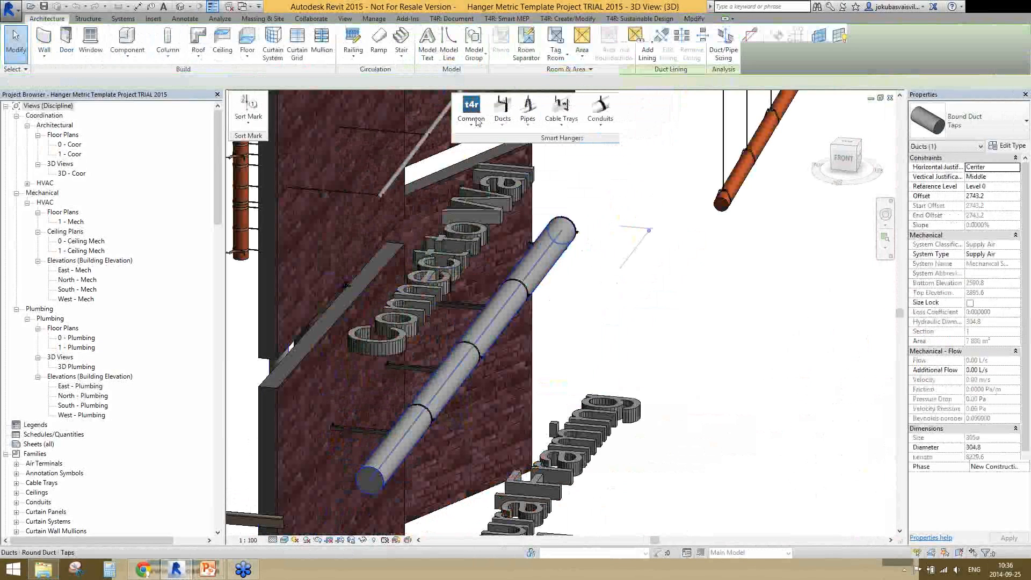
{"action": "left_click", "coordinate": [471, 109]}
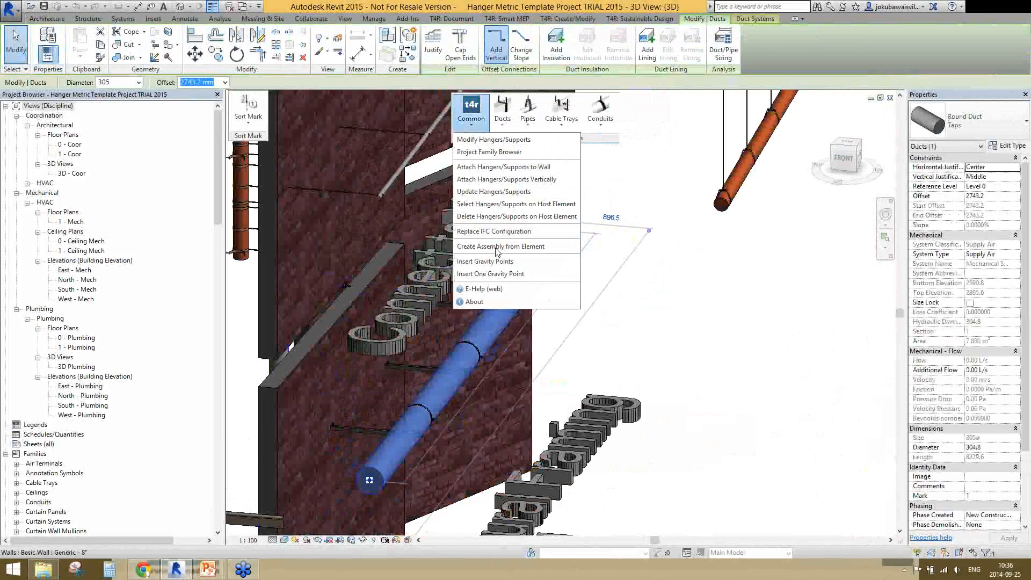
{"action": "left_click", "coordinate": [493, 204]}
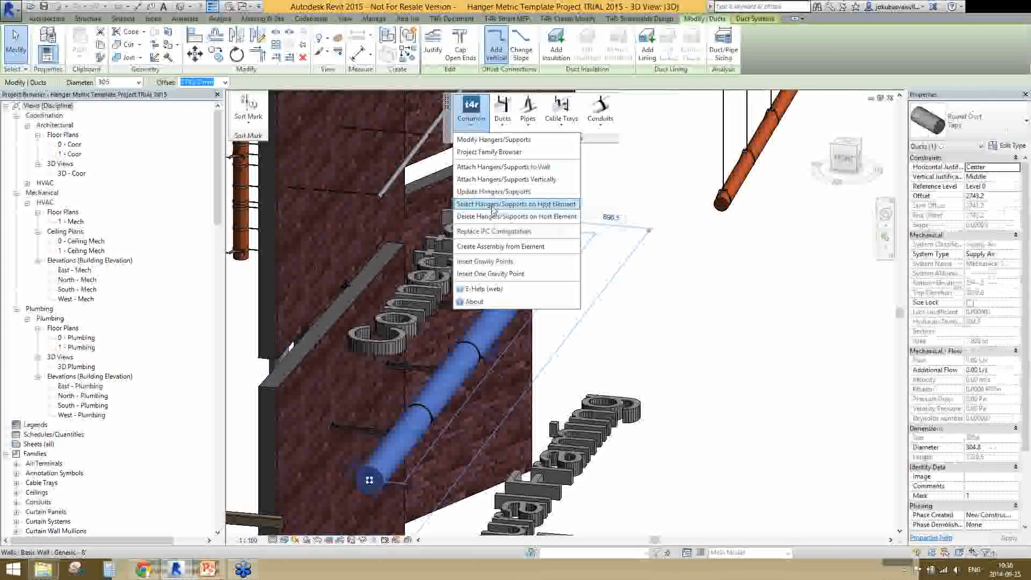
{"action": "left_click", "coordinate": [488, 261]}
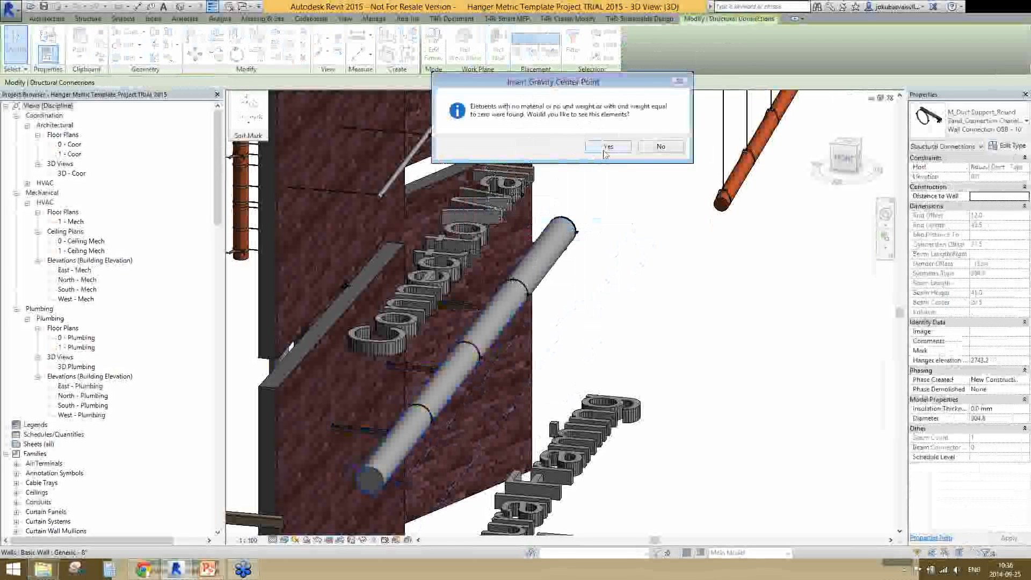
{"action": "left_click", "coordinate": [607, 147]}
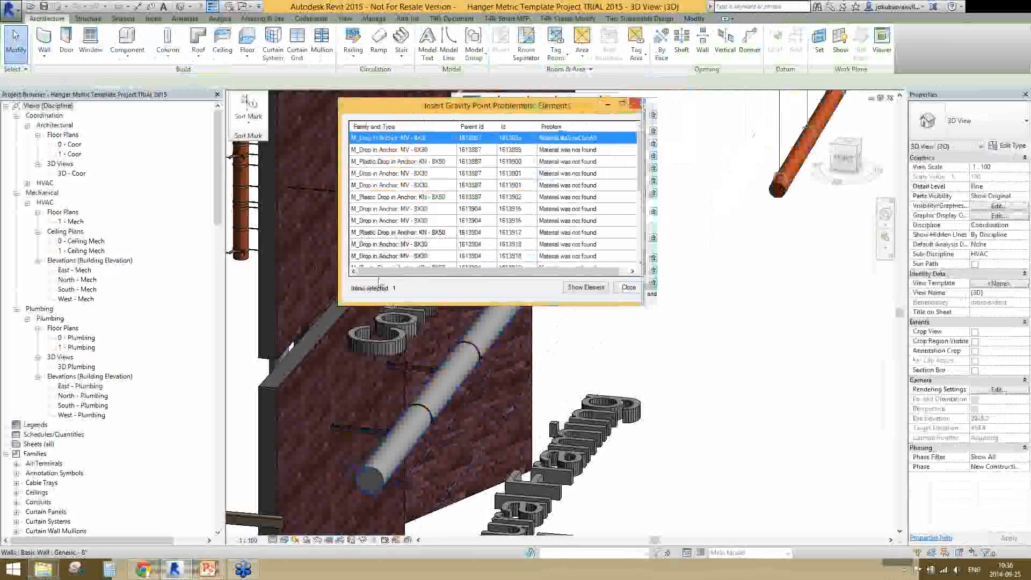
{"action": "left_click", "coordinate": [628, 285]}
Select all supports hosted on the wall-mounted conduit and insert gravity points for them
{"action": "left_click", "coordinate": [471, 110]}
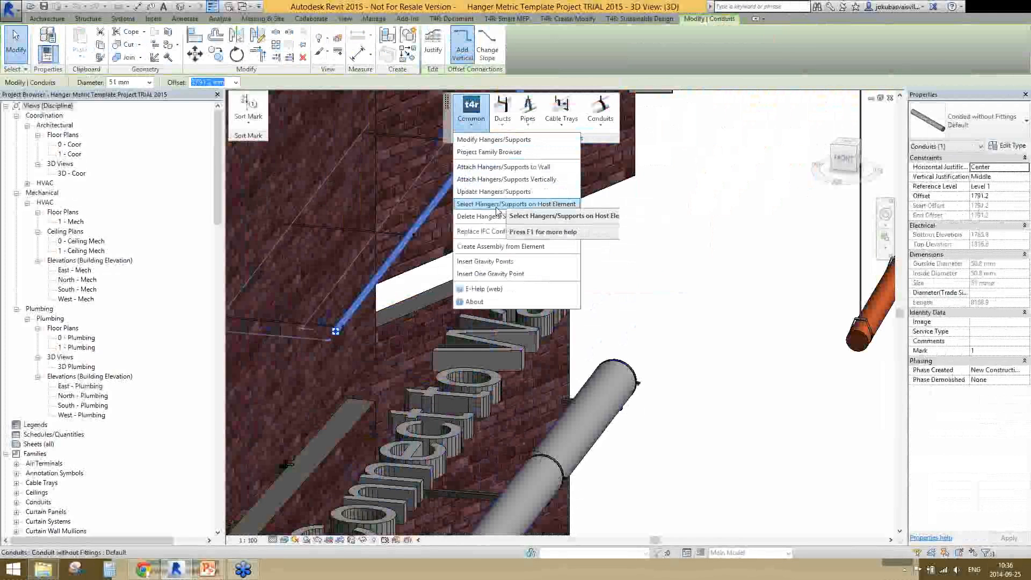
{"action": "left_click", "coordinate": [497, 205]}
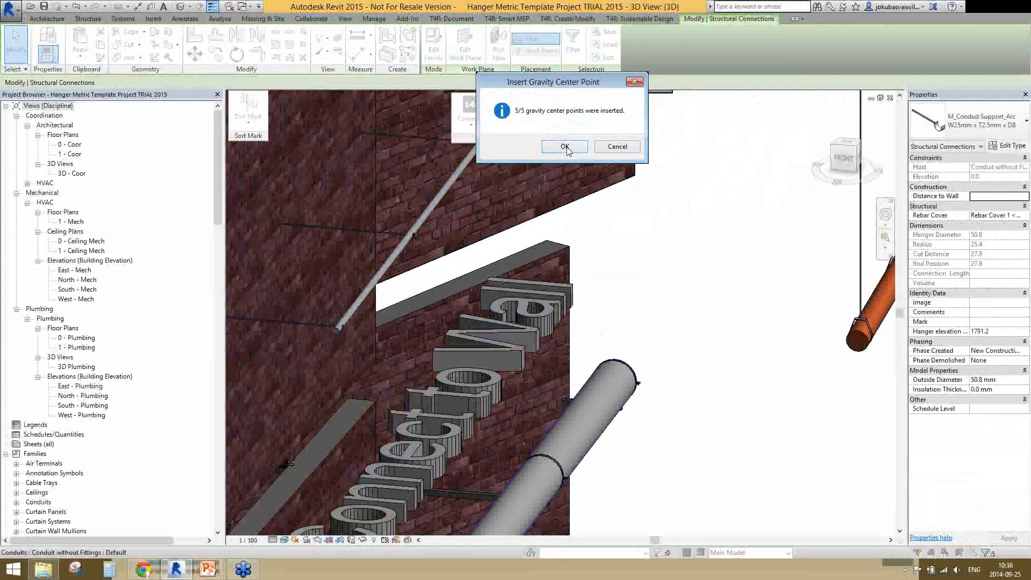
{"action": "left_click", "coordinate": [565, 146]}
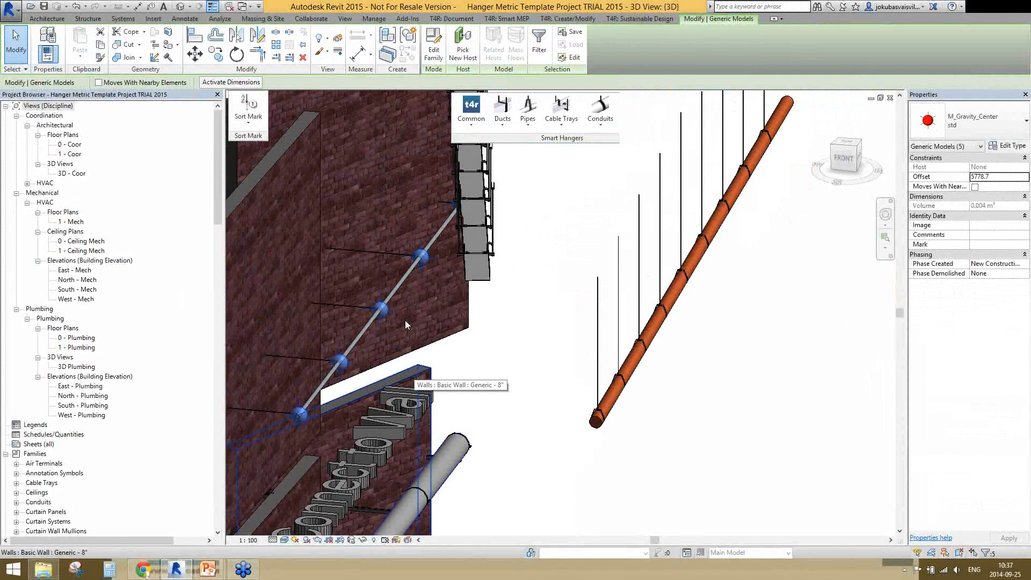
Select one of the conduit's wall supports and open its family for editing
{"action": "scroll", "coordinate": [405, 320], "scroll_direction": "up", "scroll_amount": 2}
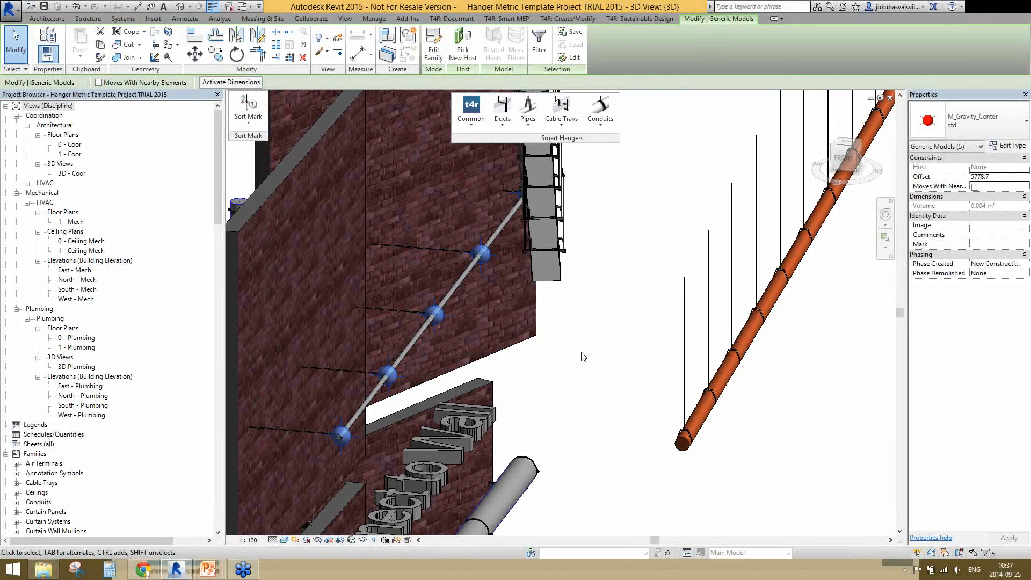
{"action": "left_click", "coordinate": [435, 251]}
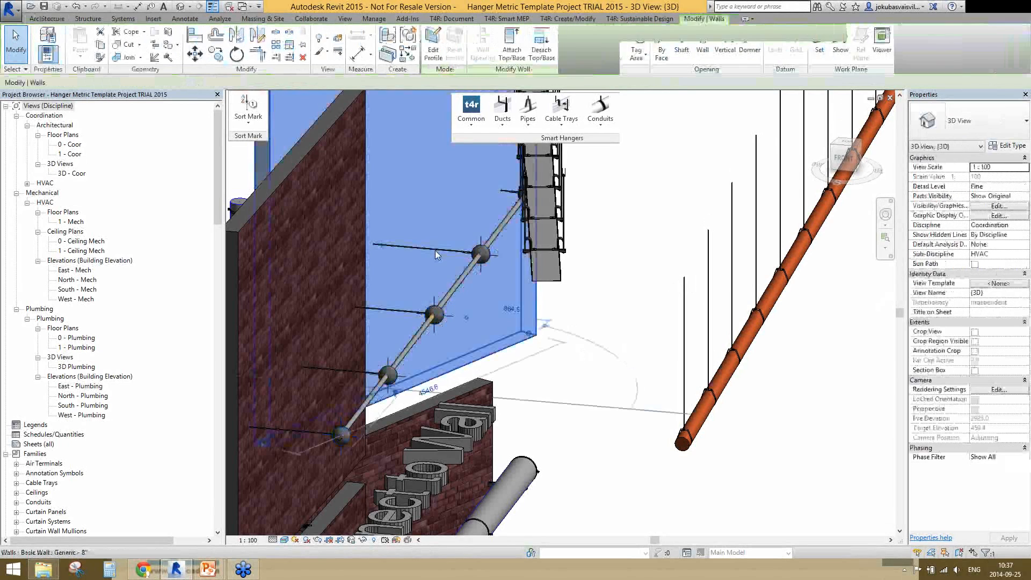
{"action": "key", "text": "Escape"}
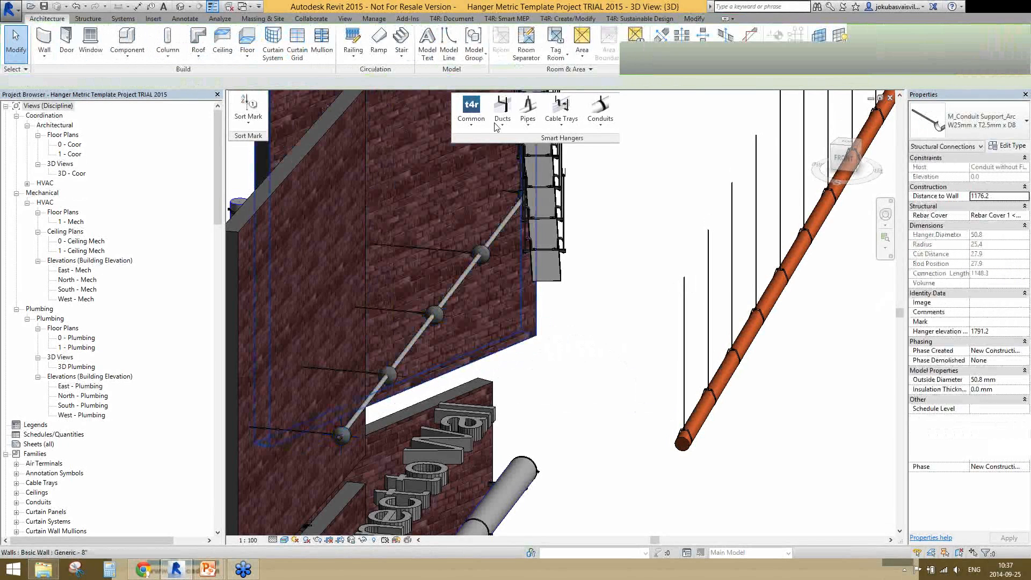
{"action": "left_click", "coordinate": [496, 126]}
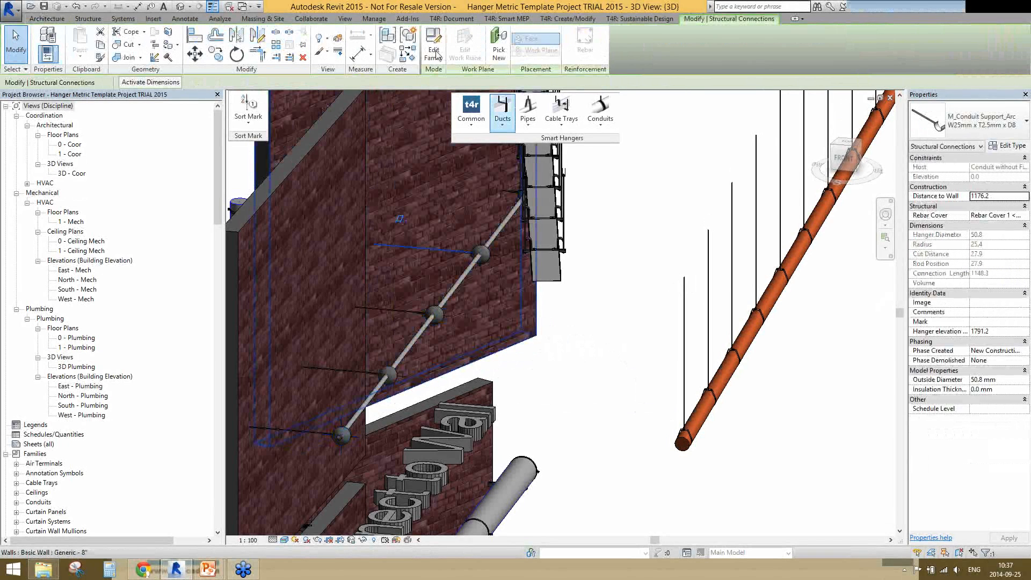
{"action": "left_click", "coordinate": [435, 53]}
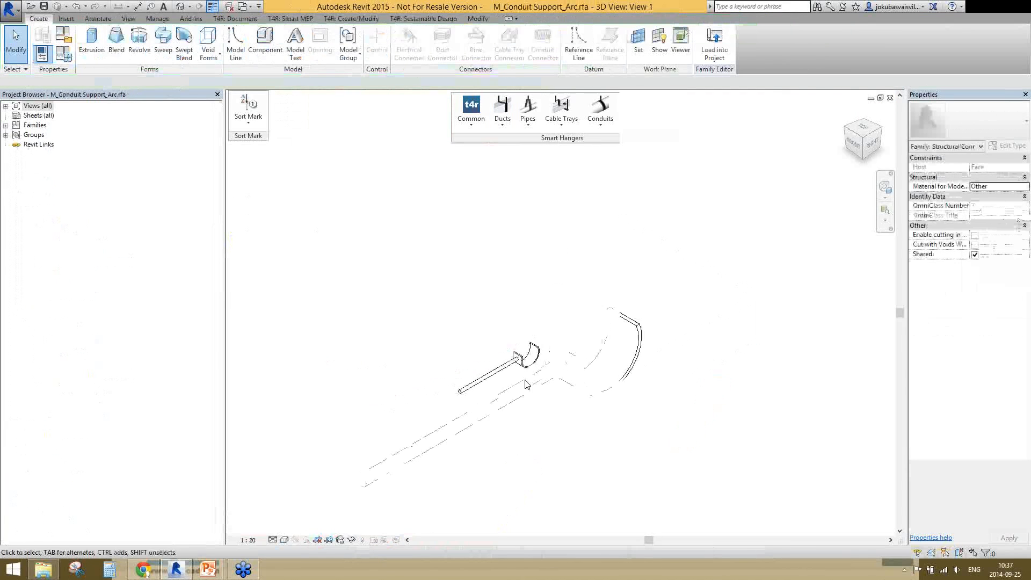
Examine the clamp and rod in the conduit support family and open the nested M_Circular Side Clamp family
{"action": "scroll", "coordinate": [525, 382], "scroll_direction": "up", "scroll_amount": 4}
{"action": "left_click", "coordinate": [526, 383]}
{"action": "middle_click_drag", "start_coordinate": [525, 383], "coordinate": [456, 371], "text": "shift"}
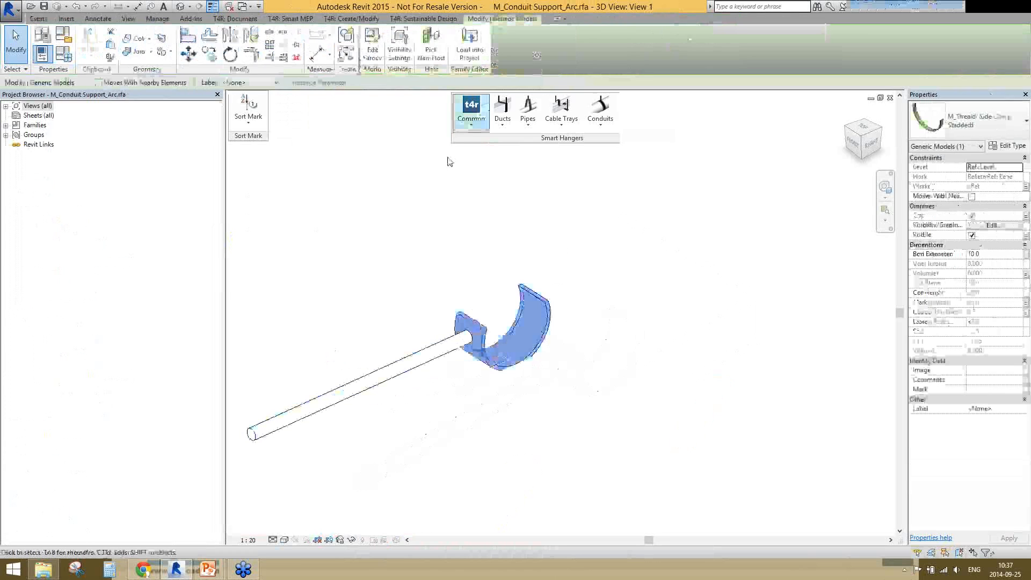
{"action": "left_click", "coordinate": [457, 348]}
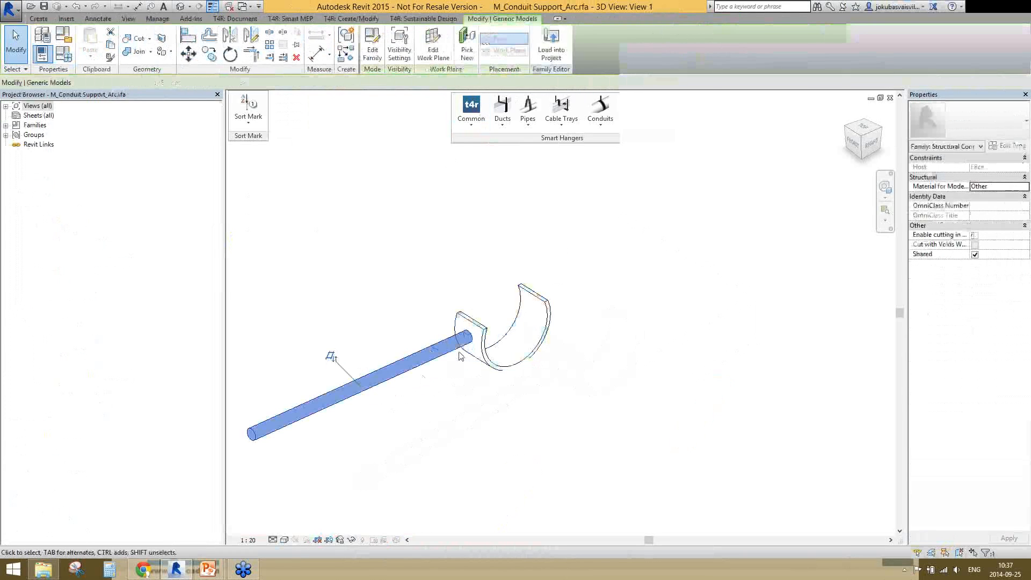
{"action": "left_click", "coordinate": [379, 51]}
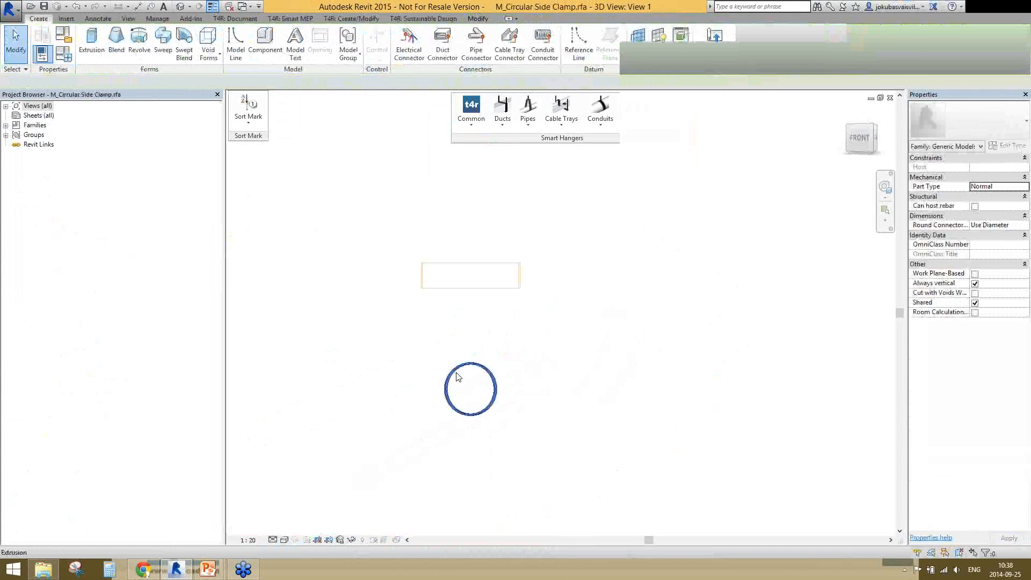
{"action": "left_click", "coordinate": [456, 373]}
{"action": "left_click", "coordinate": [439, 325]}
Return from the conduit support family to the project's 3D view and look over the other hangers
{"action": "scroll", "coordinate": [502, 357], "scroll_direction": "down", "scroll_amount": 3}
{"action": "scroll", "coordinate": [495, 341], "scroll_direction": "down", "scroll_amount": 2}
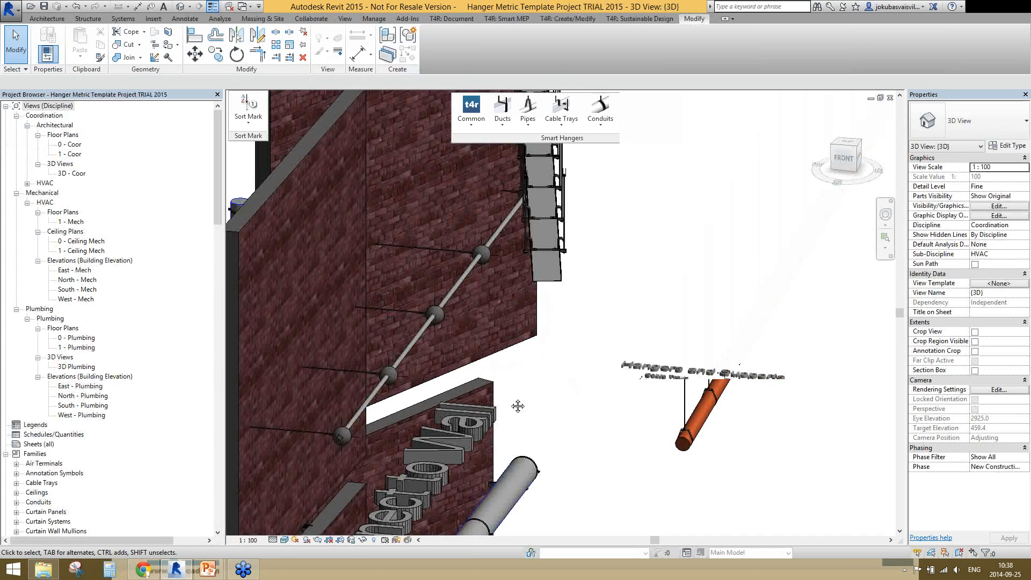
{"action": "scroll", "coordinate": [518, 406], "scroll_direction": "down", "scroll_amount": 5}
{"action": "middle_click_drag", "start_coordinate": [518, 406], "coordinate": [604, 457], "text": "shift"}
{"action": "scroll", "coordinate": [527, 423], "scroll_direction": "up", "scroll_amount": 4}
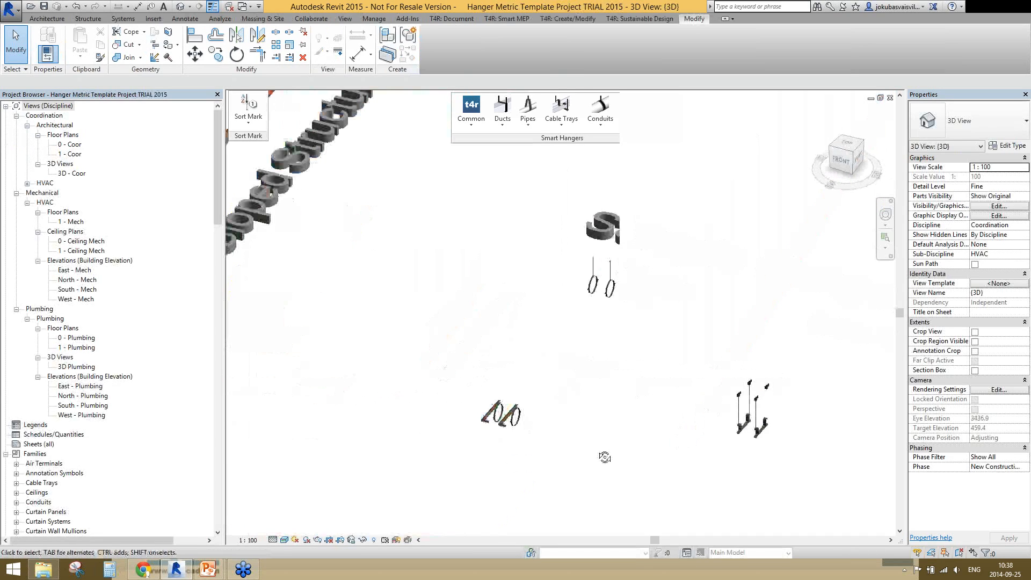
{"action": "scroll", "coordinate": [612, 441], "scroll_direction": "down", "scroll_amount": 5}
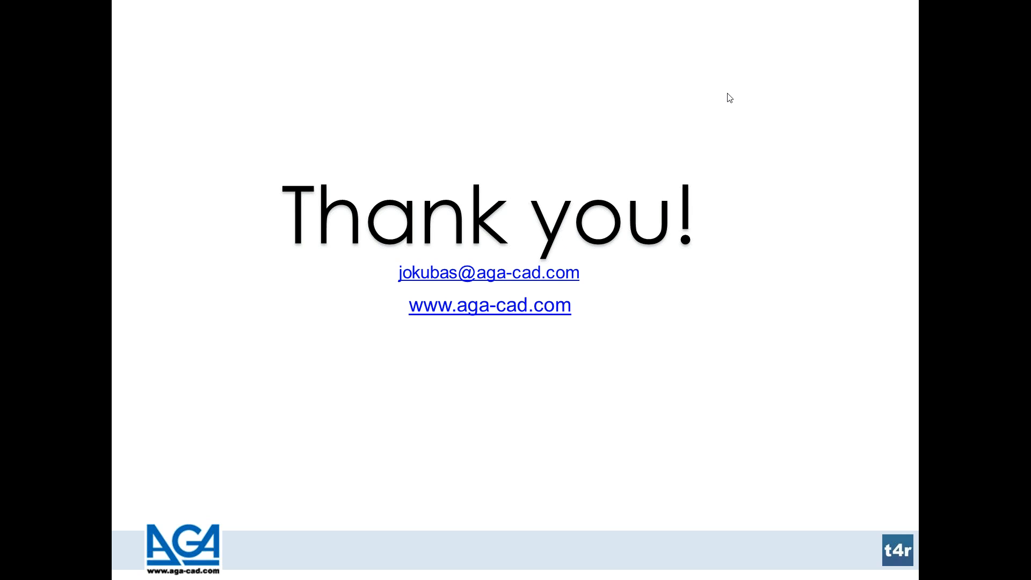
Show the webinar's list of attendee questions over the closing slide
{"action": "left_click", "coordinate": [1008, 72]}
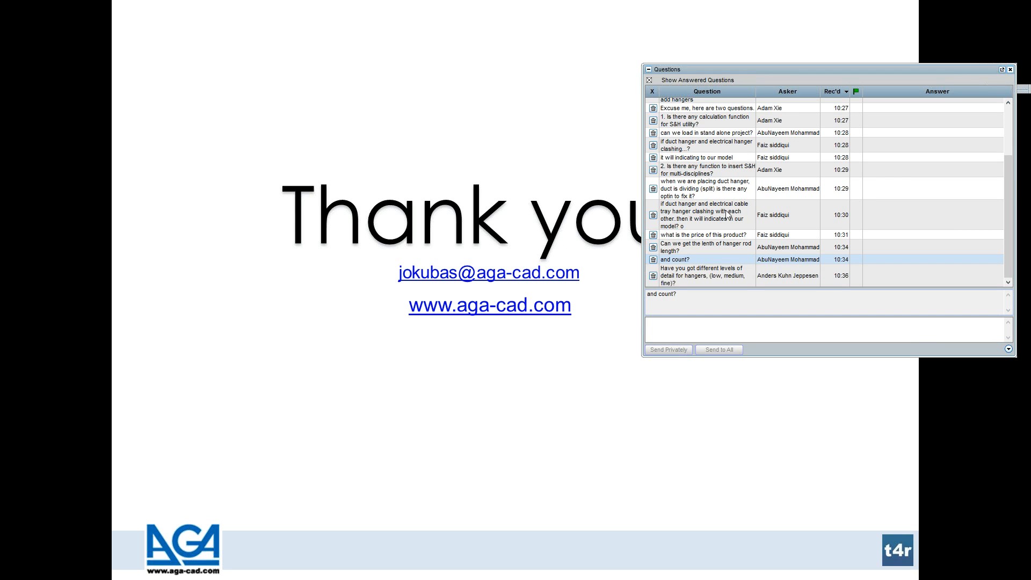